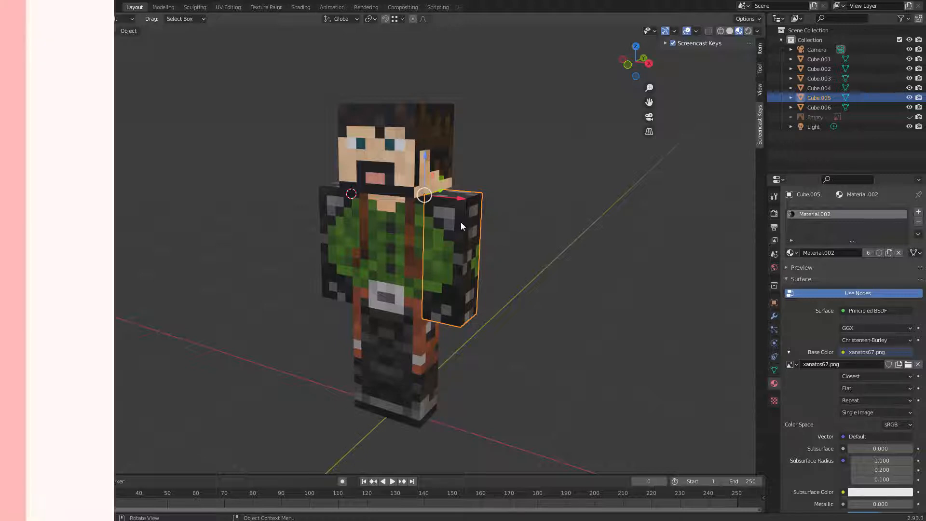
- Rename the head mesh Cube.001 as Tete and the torso mesh Cube.002 as Corps
{"action": "key", "text": "1"}
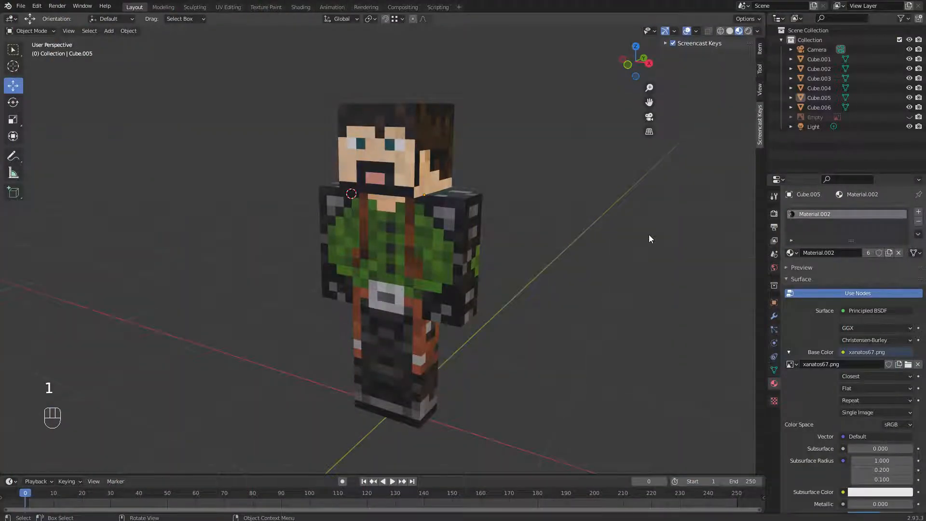
{"action": "key", "text": "KP_1"}
{"action": "double_click", "coordinate": [820, 59]}
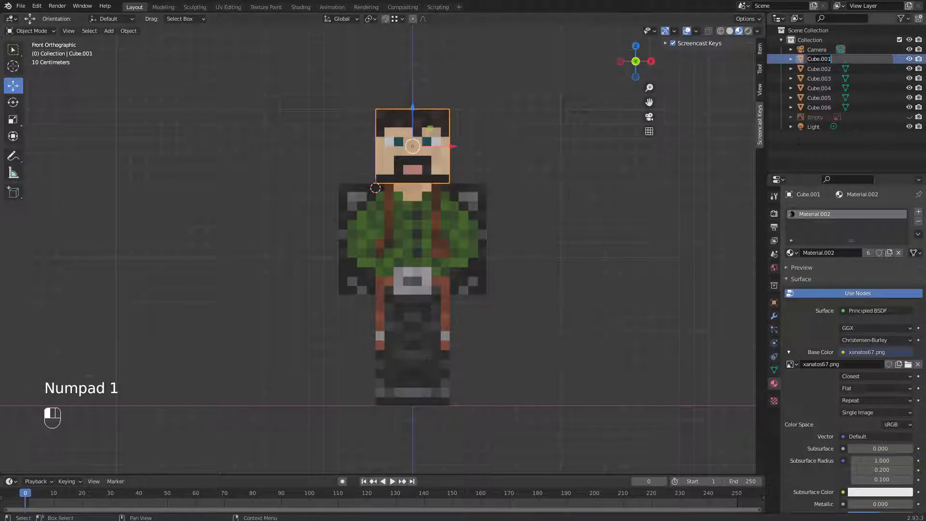
{"action": "type", "text": "Tete"}
{"action": "key", "text": "Return"}
{"action": "double_click", "coordinate": [820, 59]}
{"action": "type", "text": "Corps"}
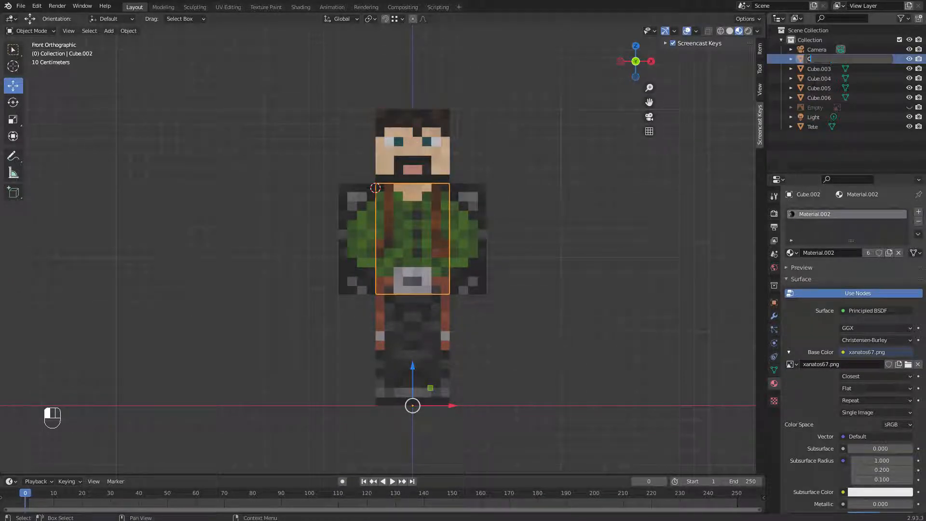
{"action": "key", "text": "Return"}
- Rename the arm meshes, Cube.003 as Bras_R and Cube.005 as Bras_L
{"action": "double_click", "coordinate": [818, 68]}
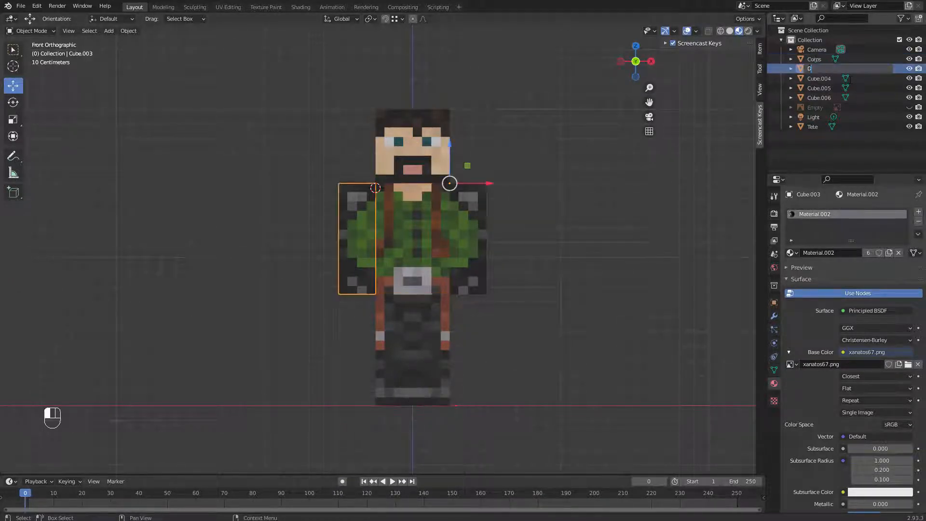
{"action": "key", "text": "BackSpace"}
{"action": "key", "text": "BackSpace"}
{"action": "key", "text": "BackSpace"}
{"action": "key", "text": "BackSpace"}
{"action": "type", "text": "Bras_R"}
{"action": "key", "text": "Return"}
{"action": "left_click", "coordinate": [821, 79]}
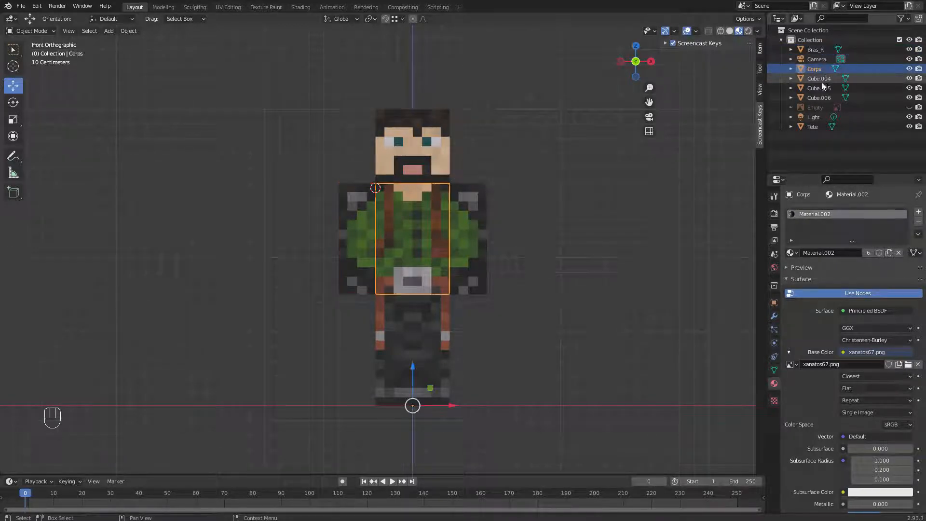
{"action": "double_click", "coordinate": [820, 87]}
{"action": "type", "text": "Bras_L"}
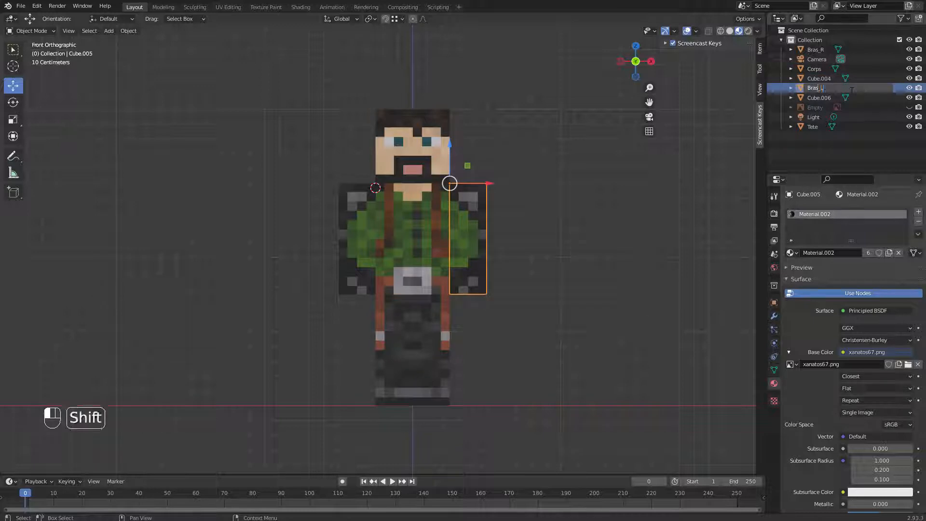
{"action": "key", "text": "Return"}
- Rename the leg meshes, Cube.004 as Pied_R and Cube.006 as Pied_L
{"action": "double_click", "coordinate": [838, 88]}
{"action": "type", "text": "Pied"}
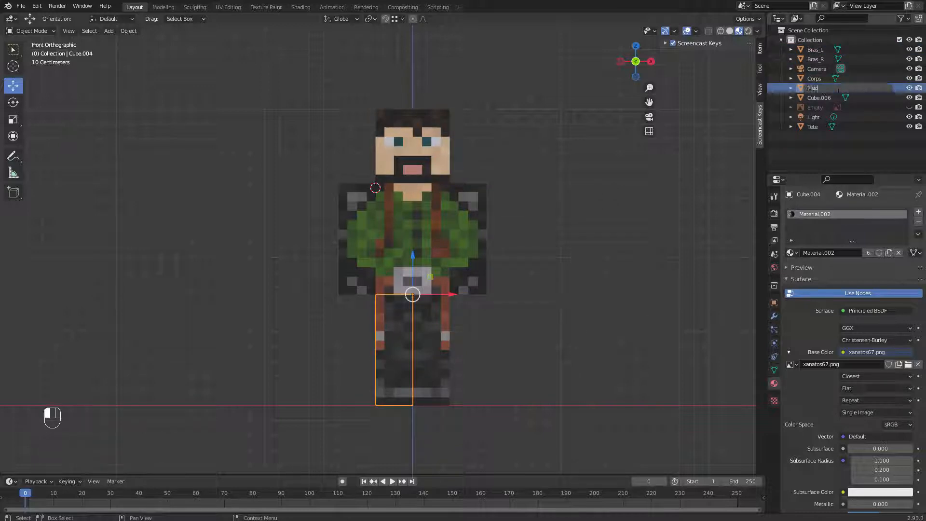
{"action": "type", "text": "_R"}
{"action": "key", "text": "Return"}
{"action": "double_click", "coordinate": [823, 89]}
{"action": "type", "text": "Pied"}
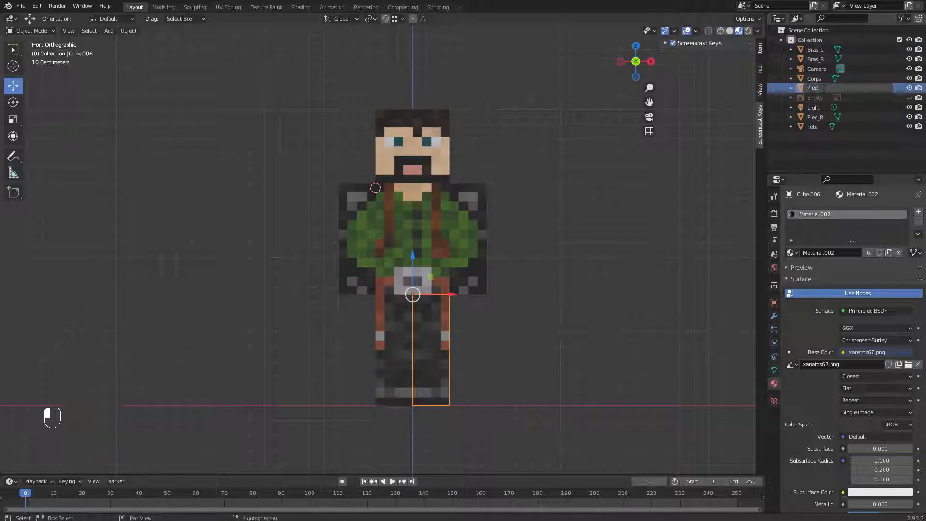
{"action": "type", "text": "_L"}
{"action": "key", "text": "Return"}
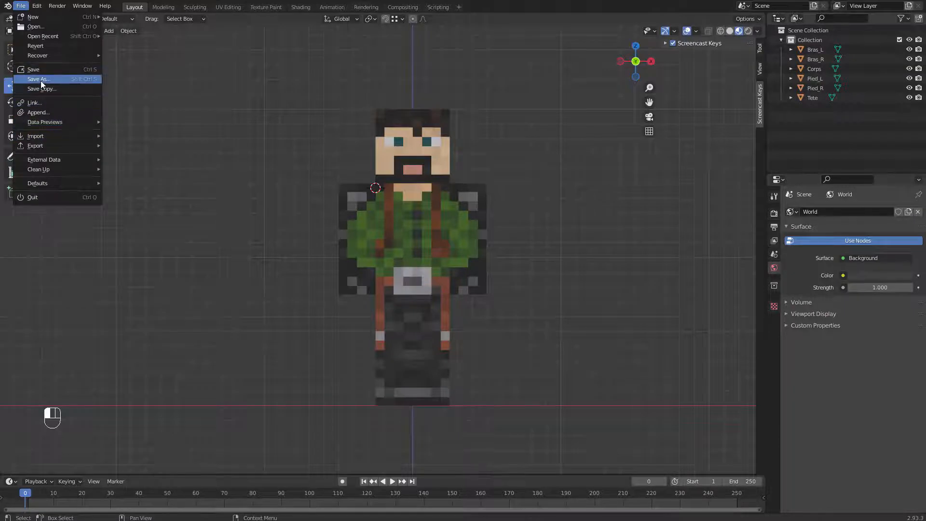
- Save the scene as a new file named mineskin-V004-Animation-Marche.blend in the Minecraft folder
{"action": "left_click", "coordinate": [40, 81]}
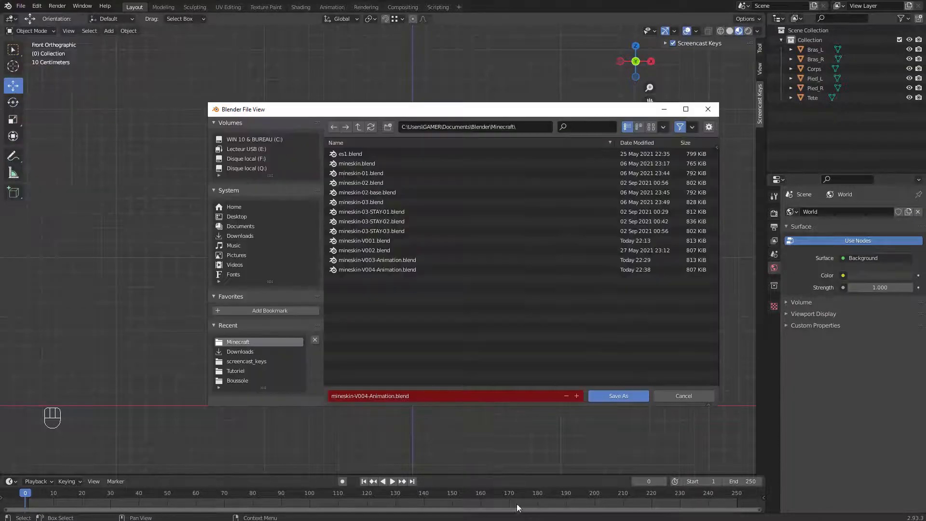
{"action": "left_click", "coordinate": [381, 396]}
{"action": "left_click", "coordinate": [396, 396]}
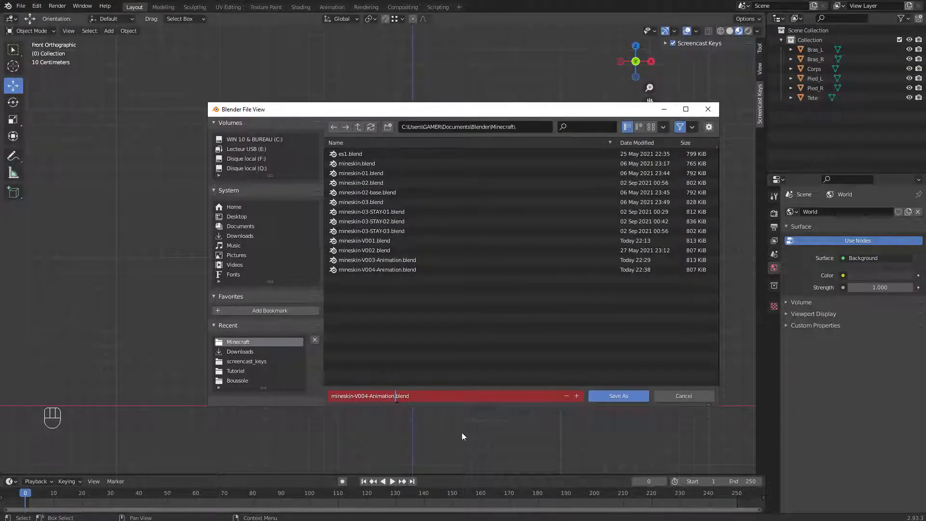
{"action": "type", "text": "-Marche"}
{"action": "left_click", "coordinate": [620, 396]}
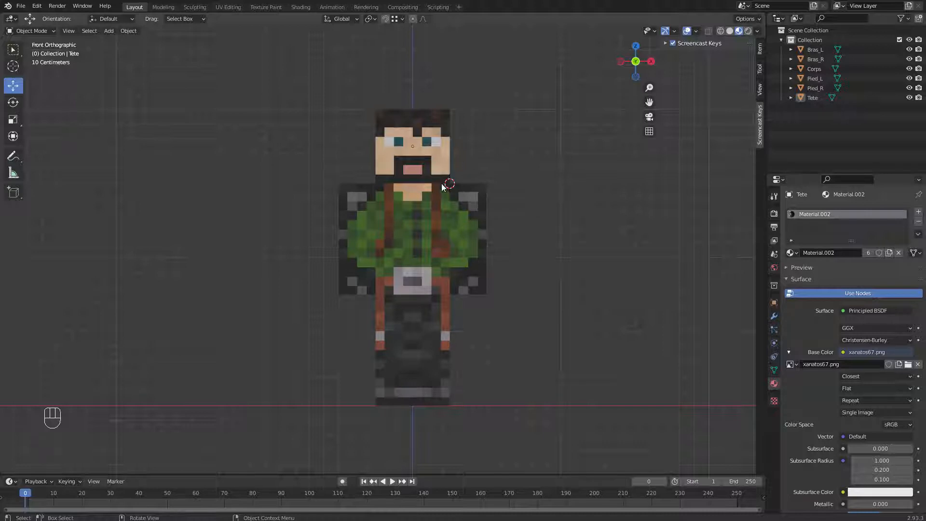
- Add an armature at the 3D cursor beside the character's shoulder
{"action": "left_click", "coordinate": [551, 245]}
{"action": "key", "text": "shift+a"}
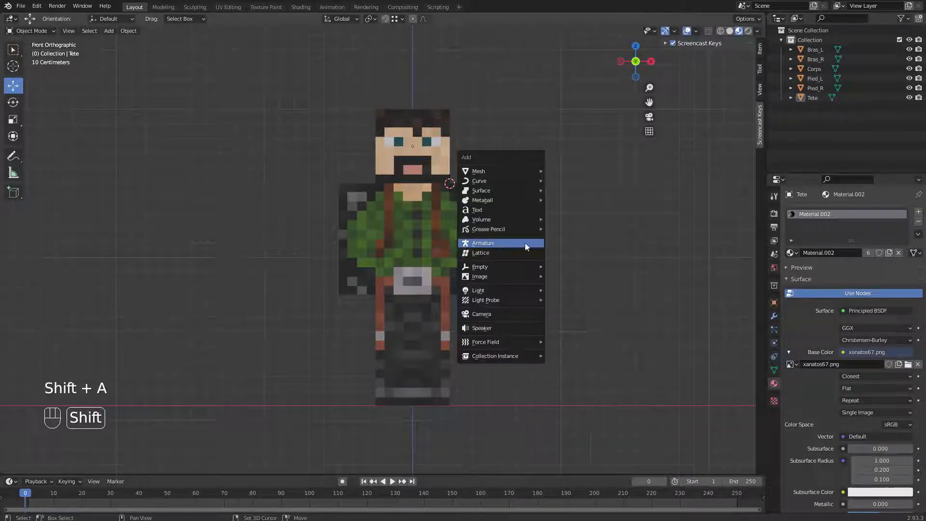
{"action": "left_click", "coordinate": [498, 243]}
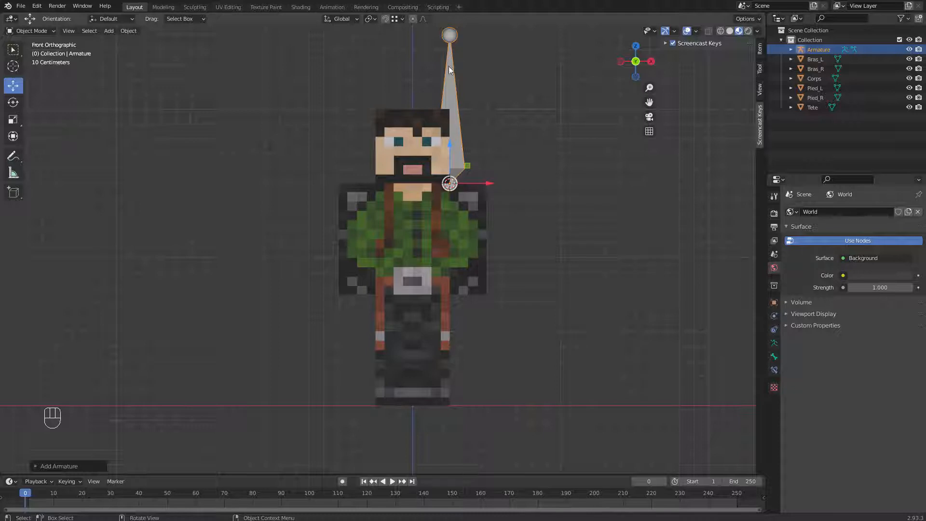
- Set the armature's X, Y and Z location to 0 m
{"action": "left_click", "coordinate": [759, 49]}
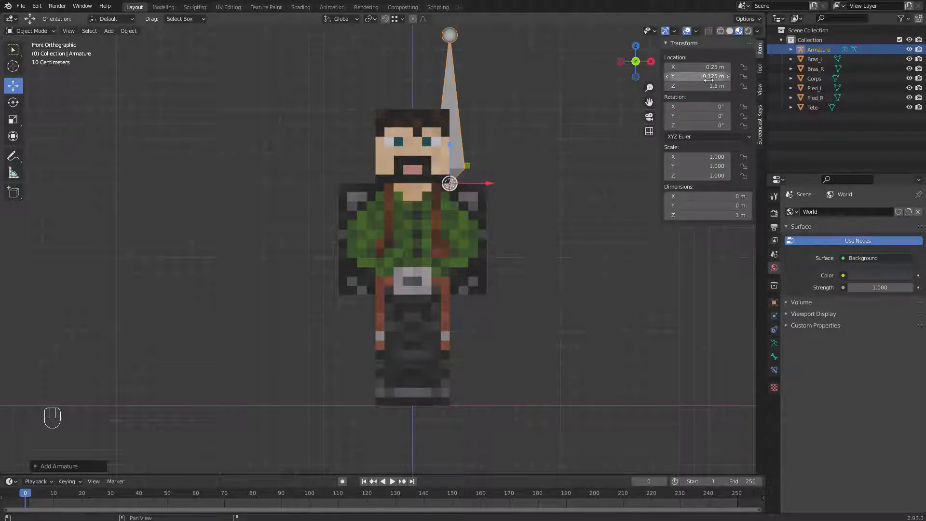
{"action": "left_click", "coordinate": [727, 67]}
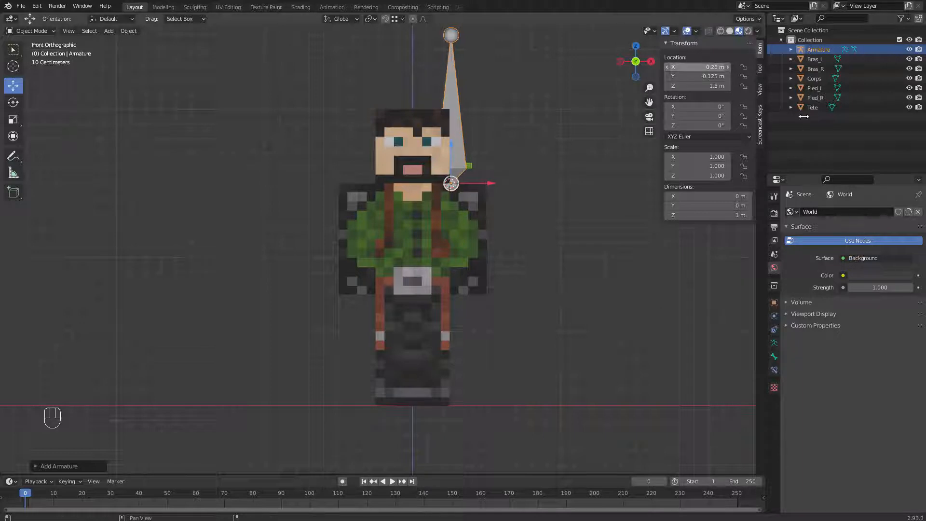
{"action": "left_click", "coordinate": [710, 67]}
{"action": "type", "text": "0"}
{"action": "key", "text": "Tab"}
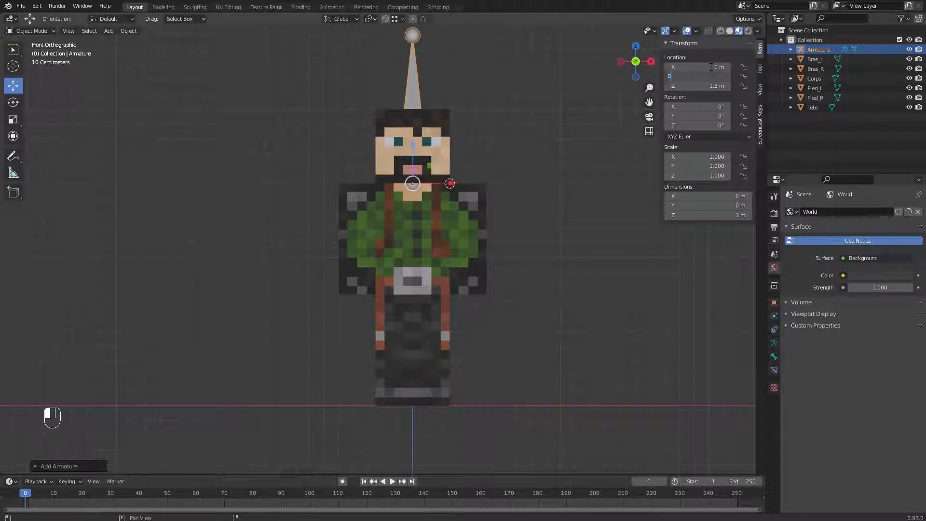
{"action": "type", "text": "0"}
{"action": "key", "text": "Tab"}
{"action": "type", "text": "0"}
{"action": "key", "text": "Return"}
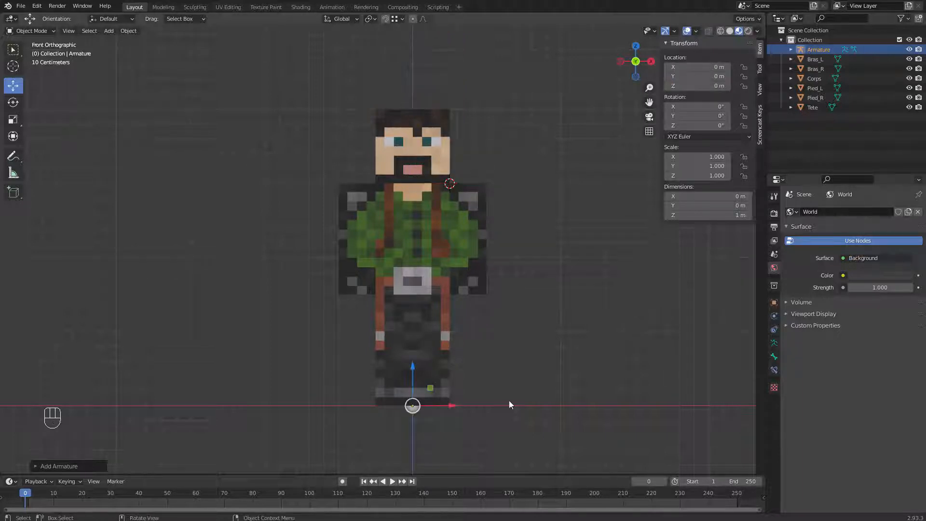
- Show the model in wireframe and snap the 3D cursor to the world origin
{"action": "key", "text": "z"}
{"action": "left_click", "coordinate": [418, 382]}
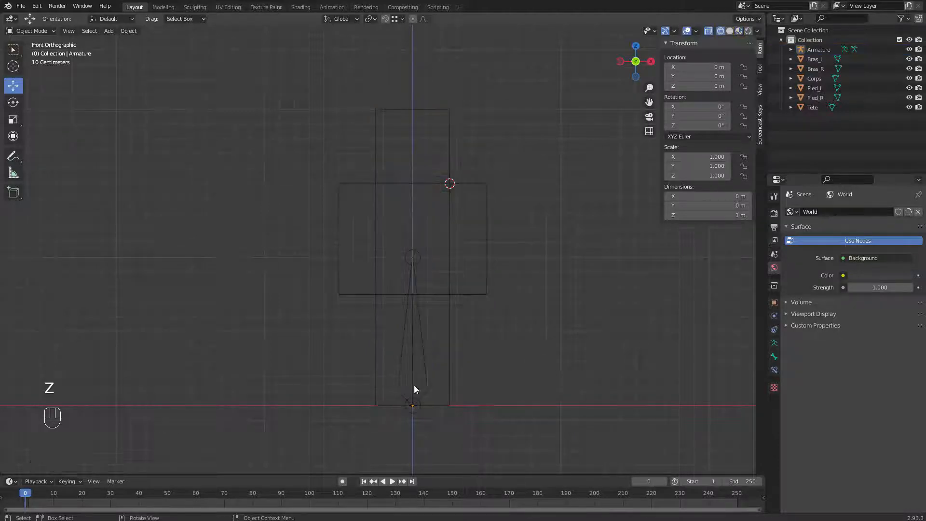
{"action": "scroll", "coordinate": [434, 416], "scroll_direction": "up", "scroll_amount": 1}
{"action": "middle_click_drag", "start_coordinate": [446, 381], "coordinate": [404, 377], "text": "shift"}
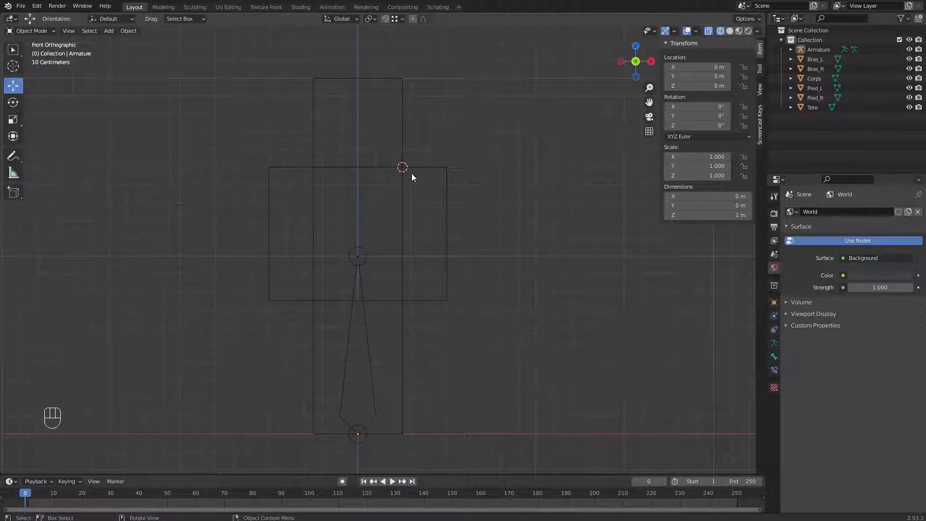
{"action": "key", "text": "shift+s"}
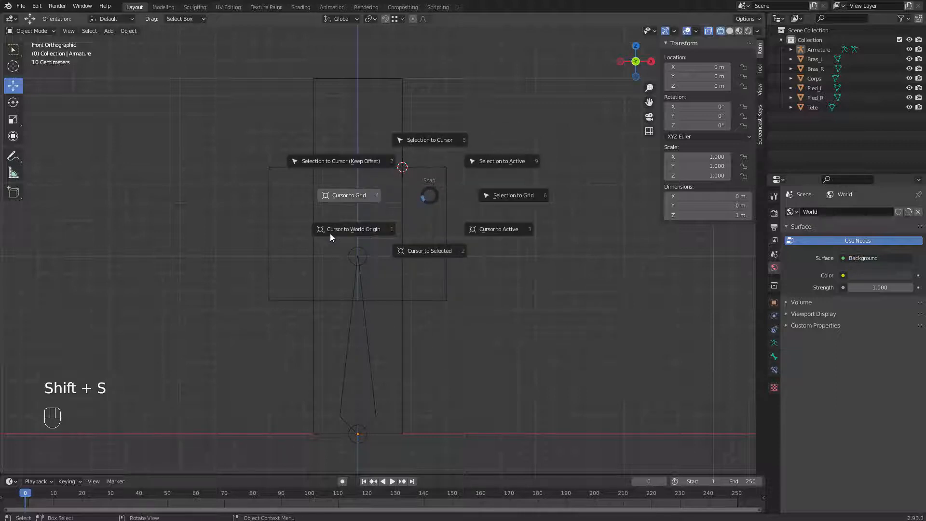
{"action": "left_click", "coordinate": [361, 230]}
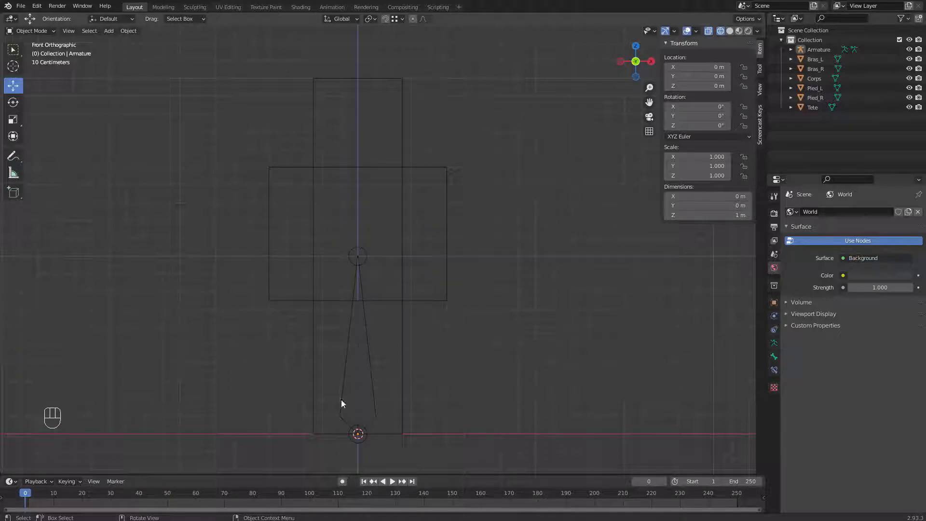
- Delete the existing armature and add a new one at the world origin
{"action": "left_click", "coordinate": [360, 381]}
{"action": "key", "text": "Delete"}
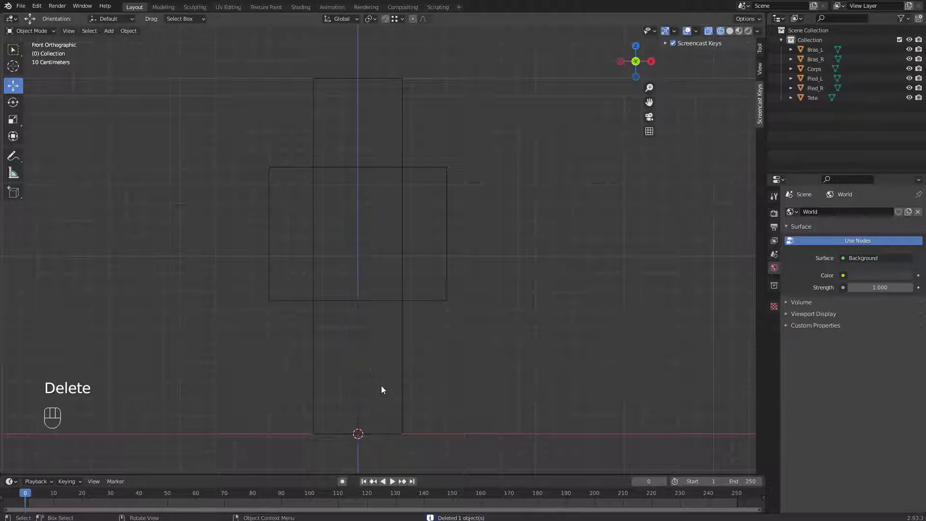
{"action": "key", "text": "shift+a"}
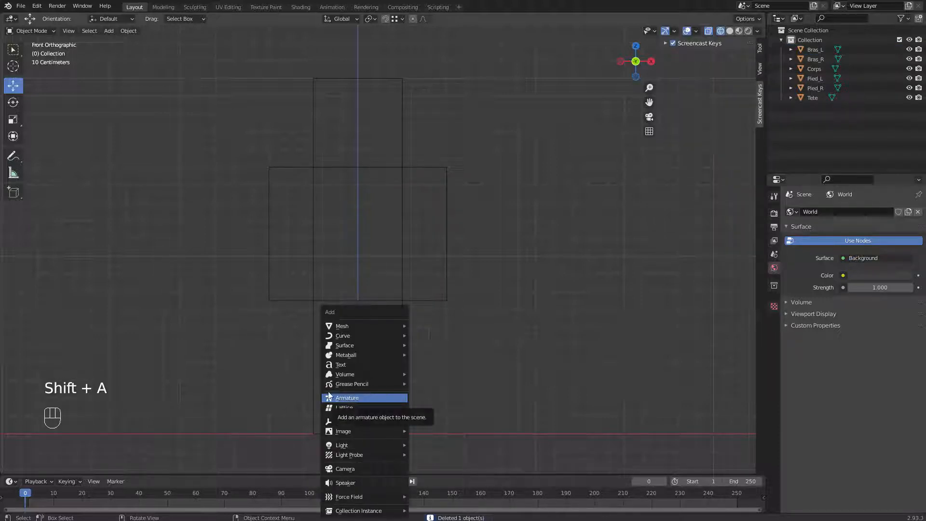
{"action": "left_click", "coordinate": [353, 402]}
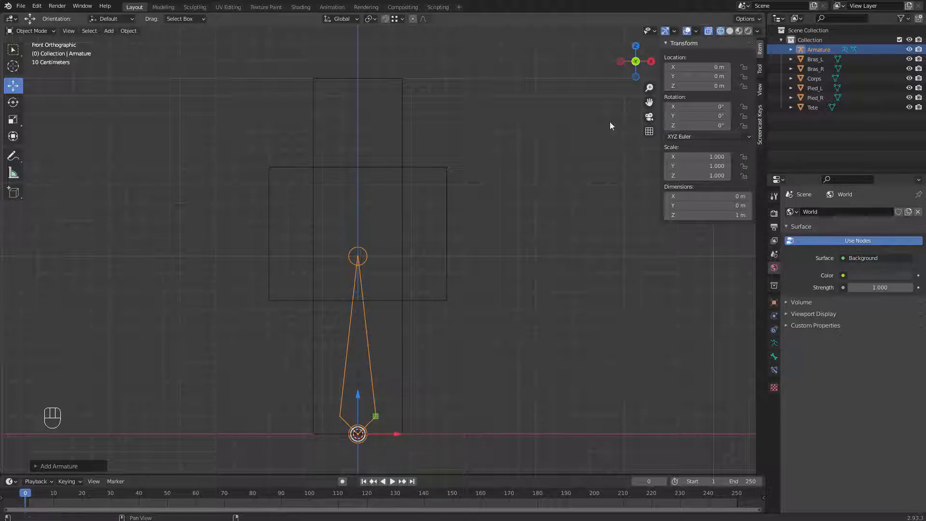
{"action": "left_click", "coordinate": [677, 43]}
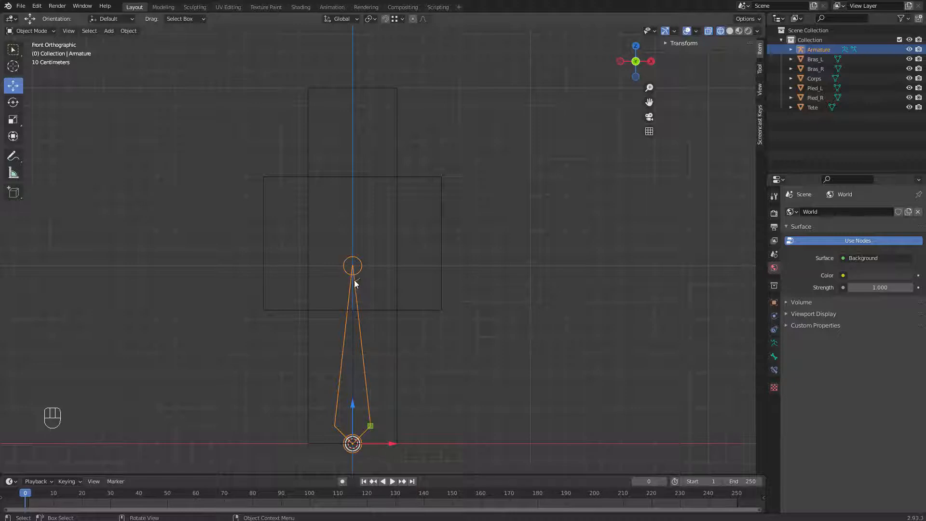
- Edit the armature and lower the bone's tip along the centre line to the base of the torso
{"action": "key", "text": "Tab"}
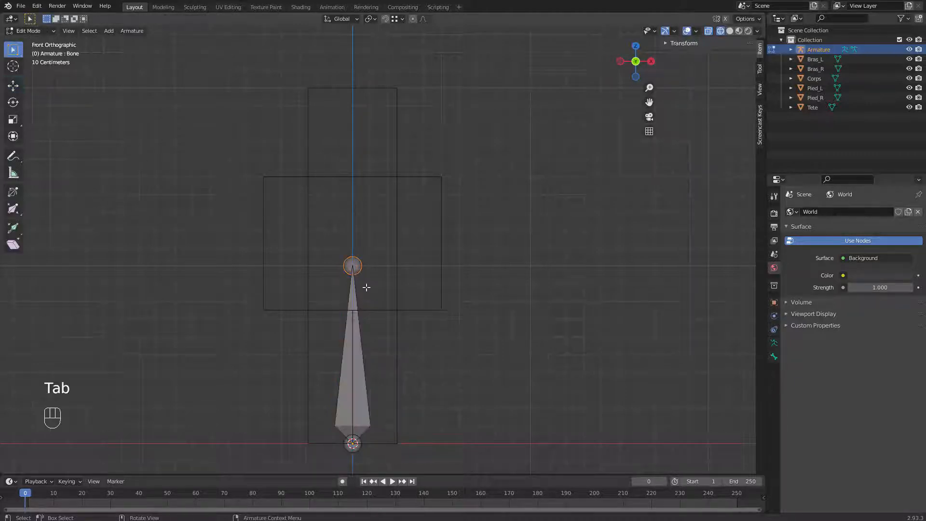
{"action": "left_click", "coordinate": [354, 309]}
{"action": "left_click", "coordinate": [352, 268]}
{"action": "key", "text": "g"}
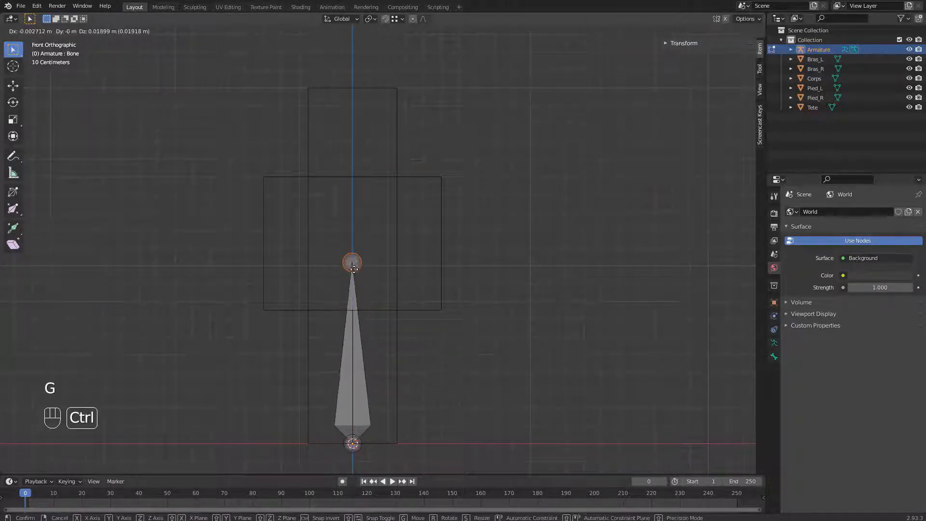
{"action": "left_click", "coordinate": [352, 311]}
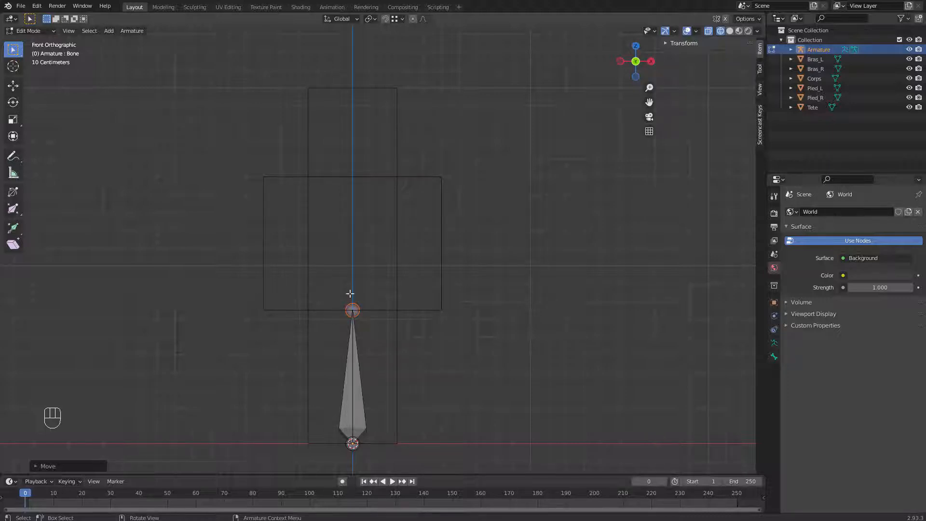
{"action": "left_click", "coordinate": [359, 442]}
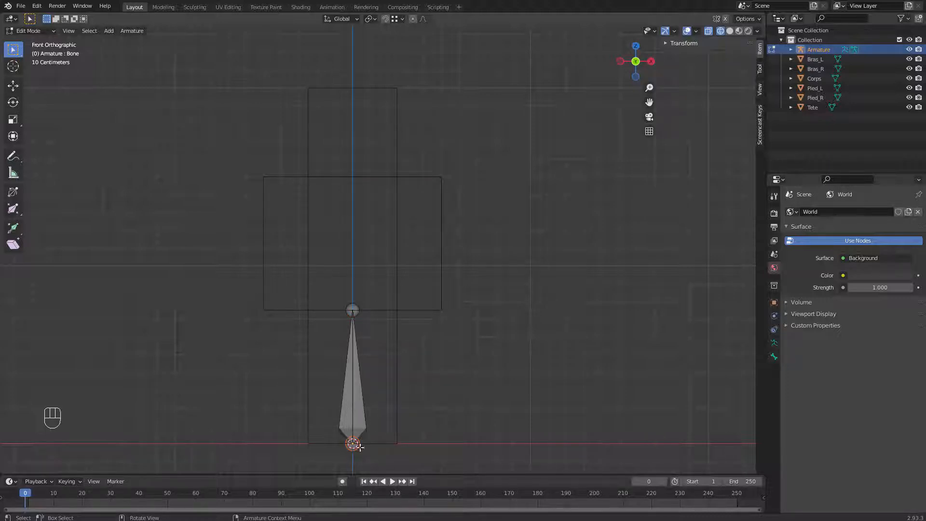
{"action": "key", "text": "Tab"}
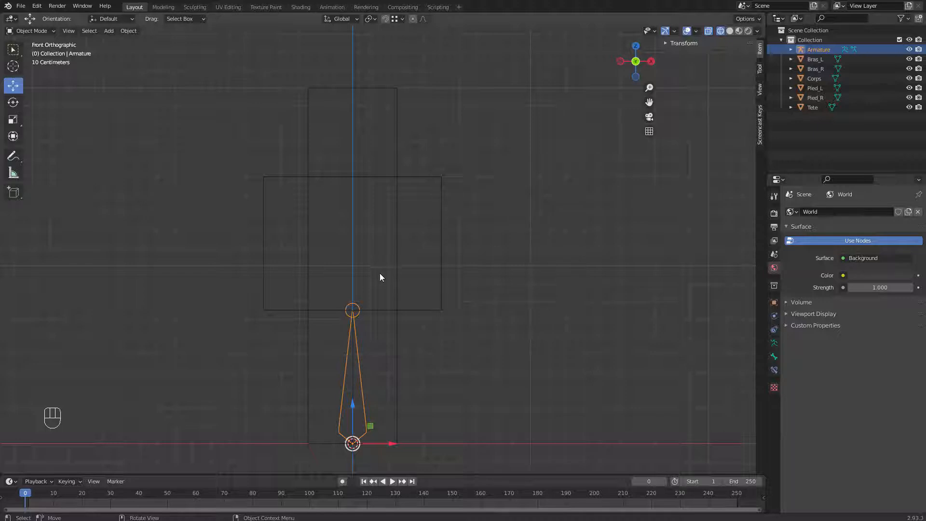
- Enter edit mode on the armature and rename its only bone as Base
{"action": "key", "text": "Tab"}
{"action": "scroll", "coordinate": [387, 298], "scroll_direction": "up", "scroll_amount": 1}
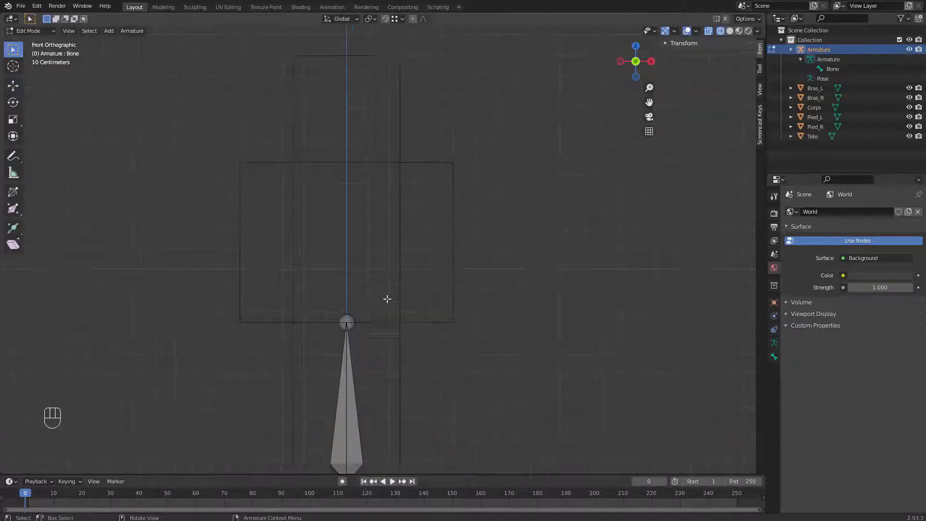
{"action": "middle_click_drag", "start_coordinate": [395, 355], "coordinate": [412, 303], "text": "shift"}
{"action": "left_click", "coordinate": [368, 270]}
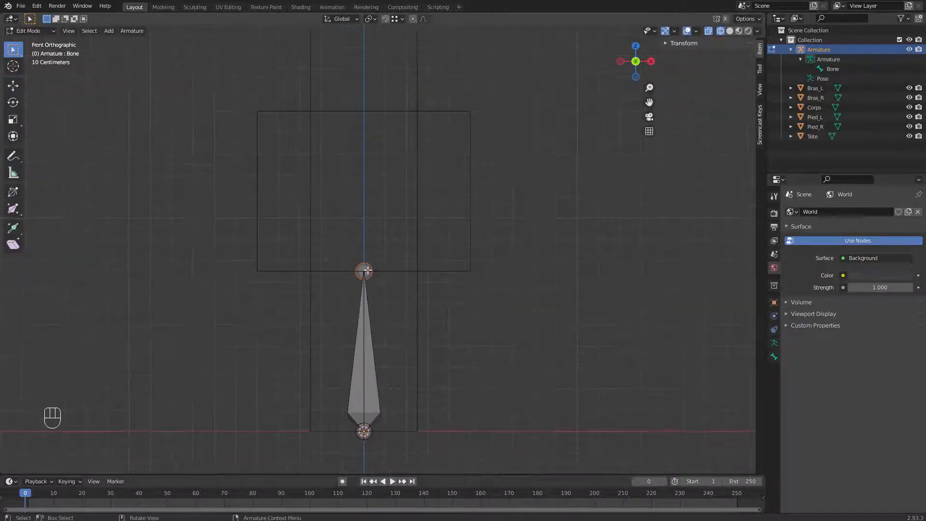
{"action": "left_click", "coordinate": [359, 321]}
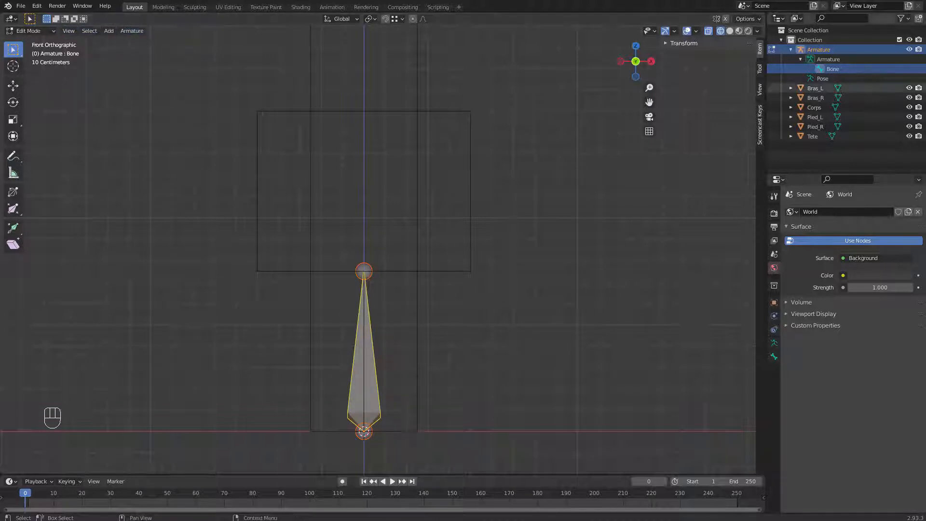
{"action": "double_click", "coordinate": [830, 68]}
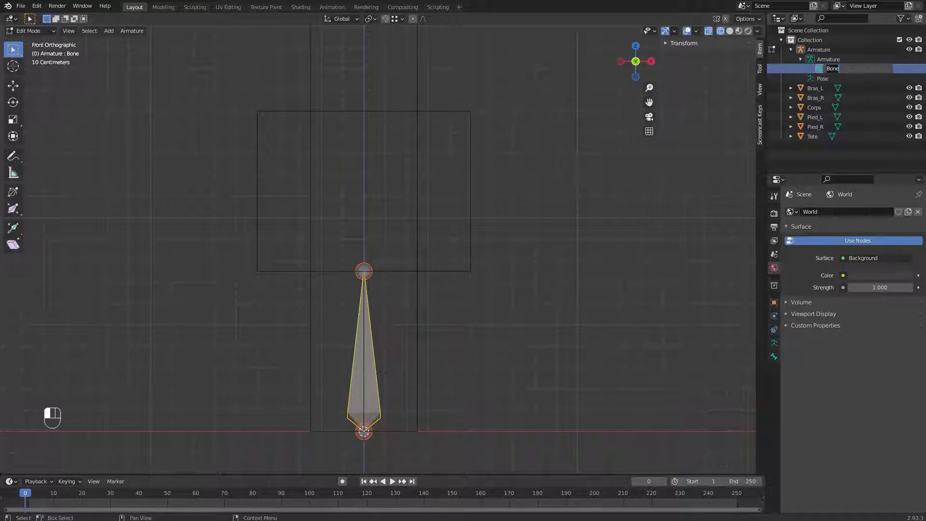
{"action": "type", "text": "Base"}
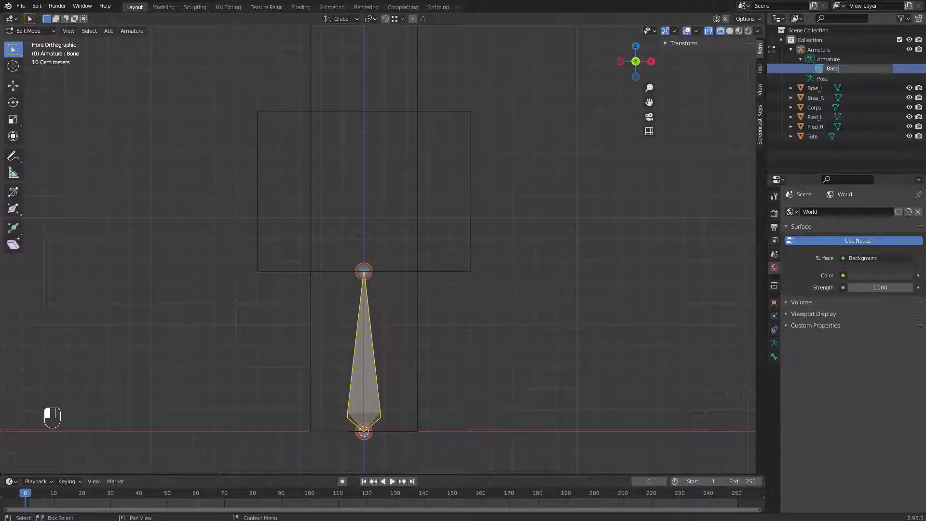
{"action": "key", "text": "Return"}
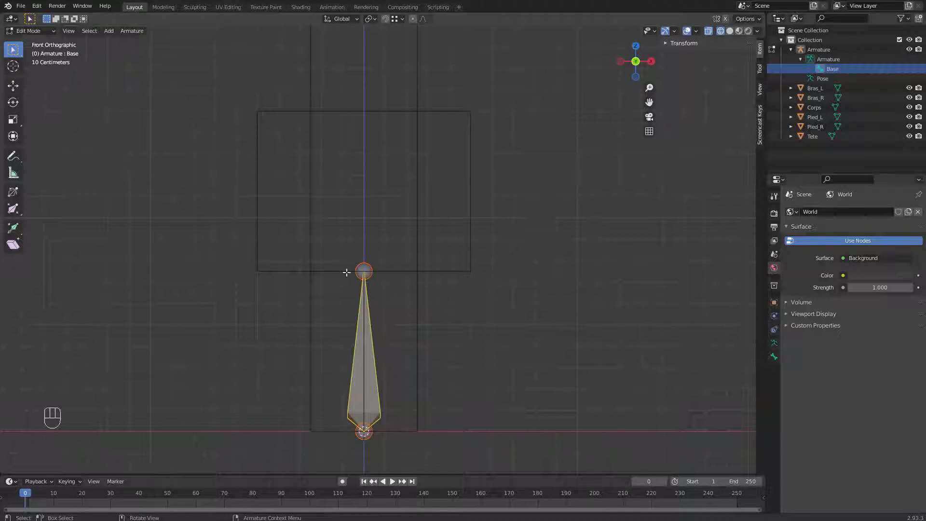
- Extrude a second bone 0.75 m straight up along Z from the Base bone's tip, snapping to the top of the torso
{"action": "left_click", "coordinate": [365, 272]}
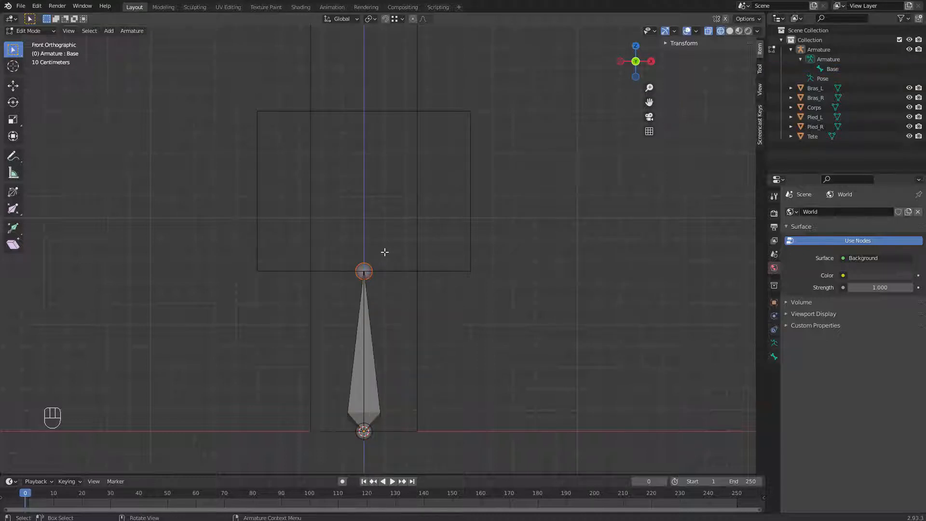
{"action": "left_click", "coordinate": [404, 20]}
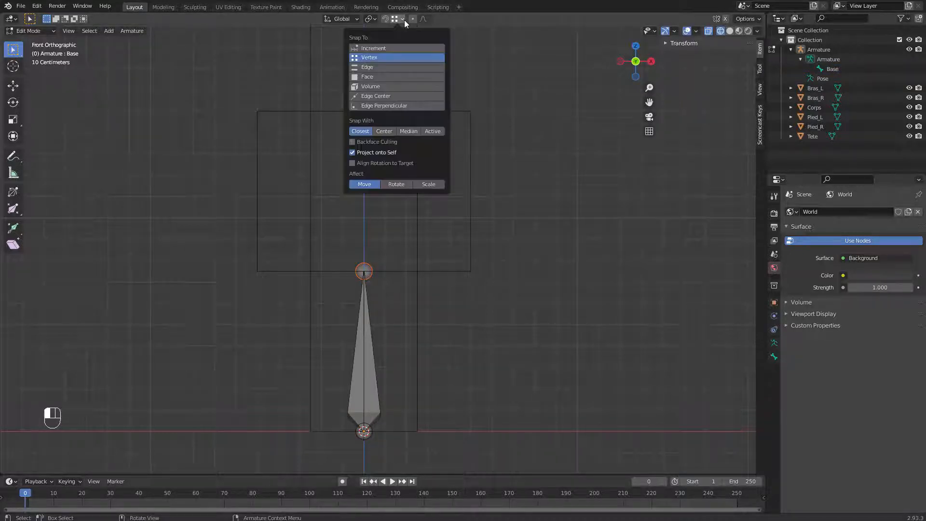
{"action": "key", "text": "e"}
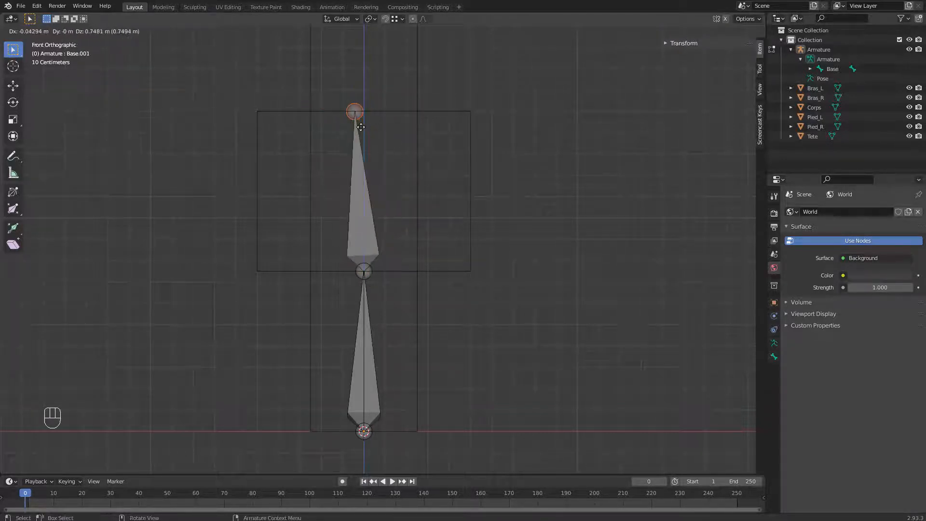
{"action": "key", "text": "g"}
{"action": "key", "text": "z"}
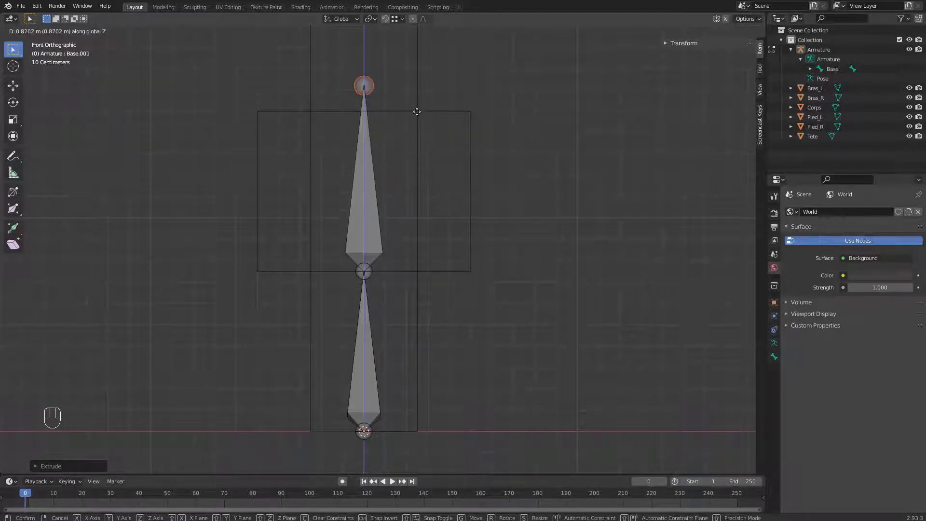
{"action": "key", "text": "ctrl"}
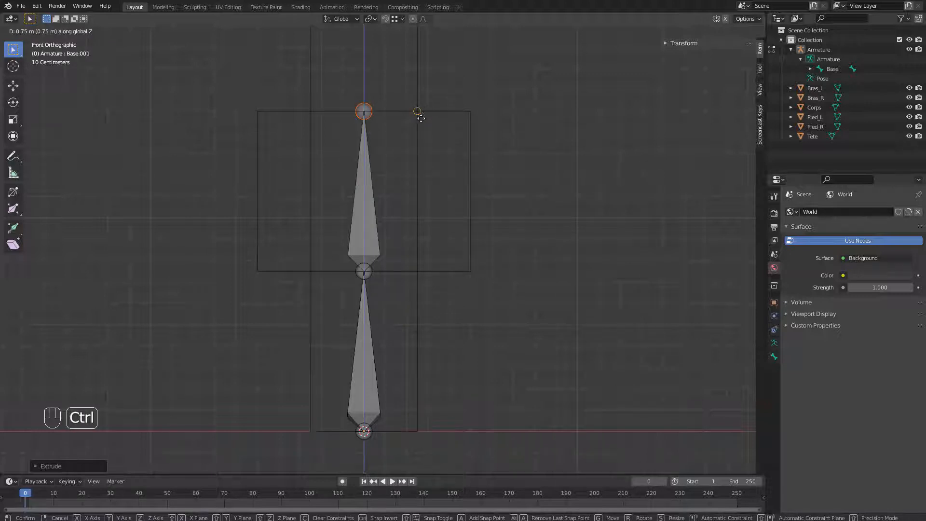
{"action": "left_click", "coordinate": [419, 111]}
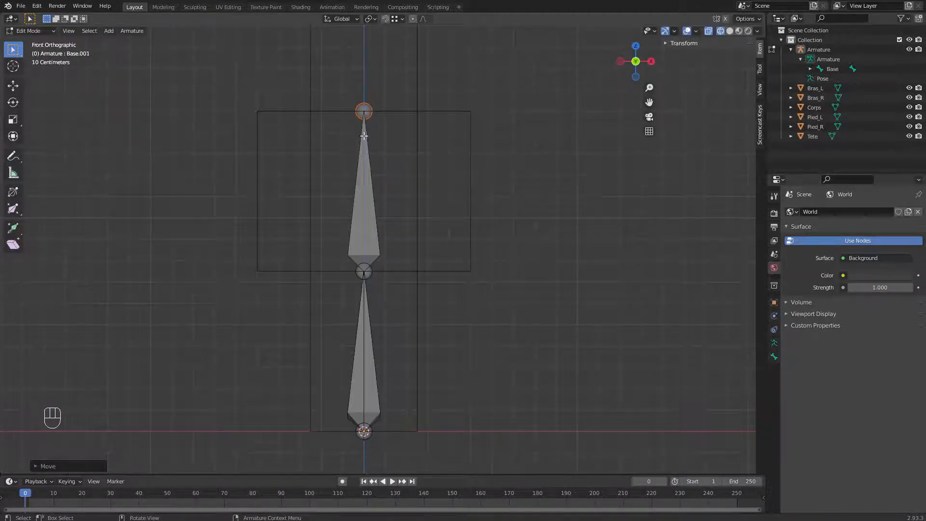
- Rename the torso bone above Base as Corps
{"action": "scroll", "coordinate": [367, 135], "scroll_direction": "up", "scroll_amount": 1}
{"action": "scroll", "coordinate": [381, 128], "scroll_direction": "down", "scroll_amount": 2}
{"action": "middle_click_drag", "start_coordinate": [360, 157], "coordinate": [365, 217], "text": "shift"}
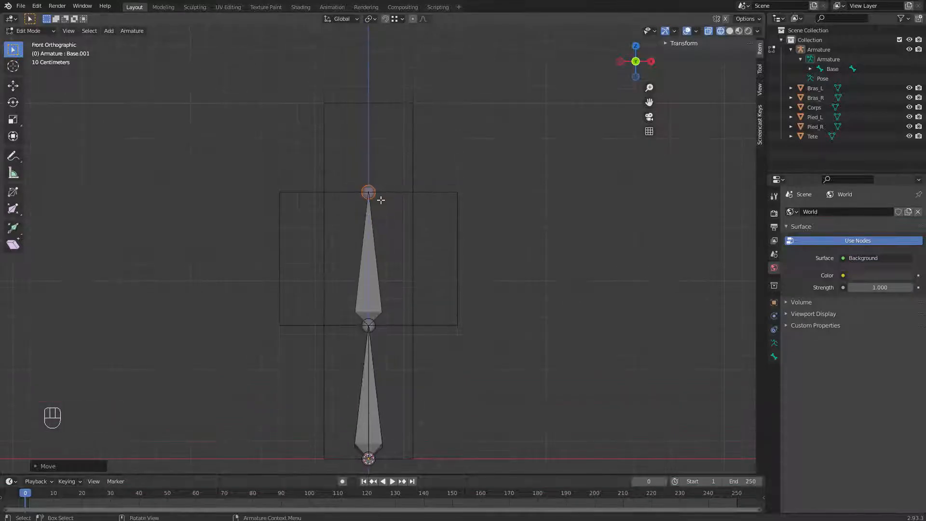
{"action": "left_click", "coordinate": [369, 233]}
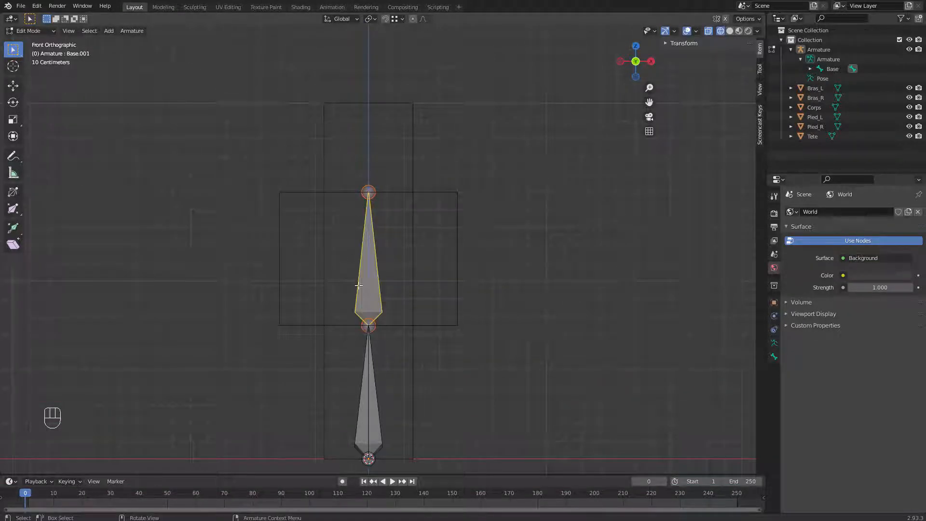
{"action": "left_click", "coordinate": [811, 68]}
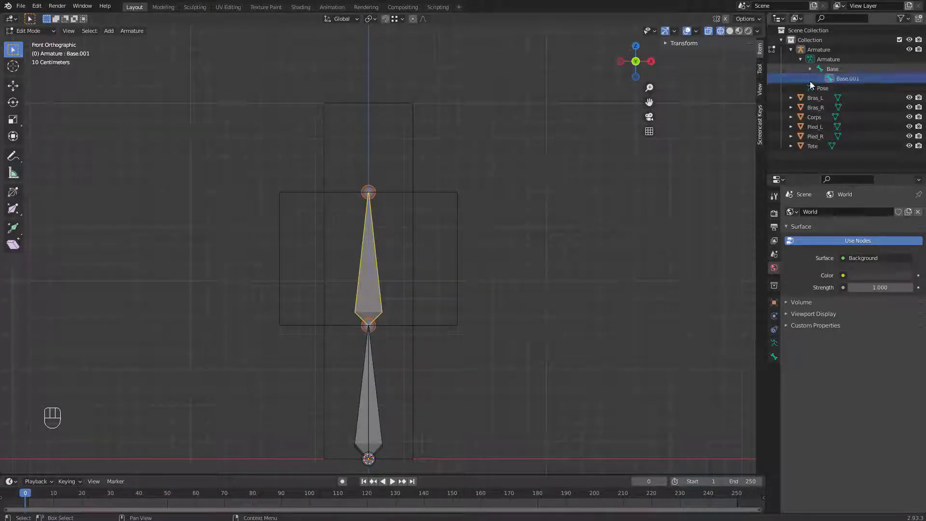
{"action": "double_click", "coordinate": [847, 78]}
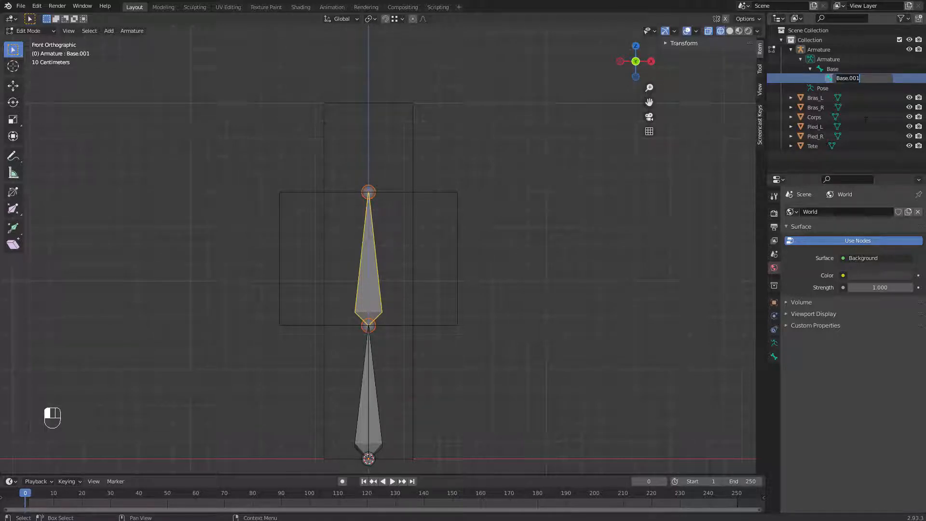
{"action": "type", "text": "Corps"}
{"action": "key", "text": "Return"}
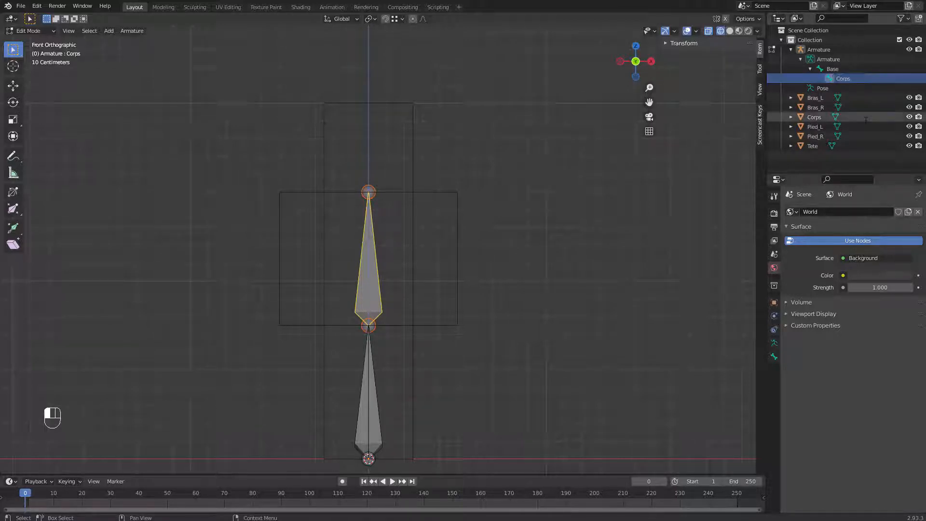
- Extrude a horizontal shoulder bone from the Corps bone's tip towards positive X, snapping to the arm's upper outer corner
{"action": "left_click", "coordinate": [369, 196]}
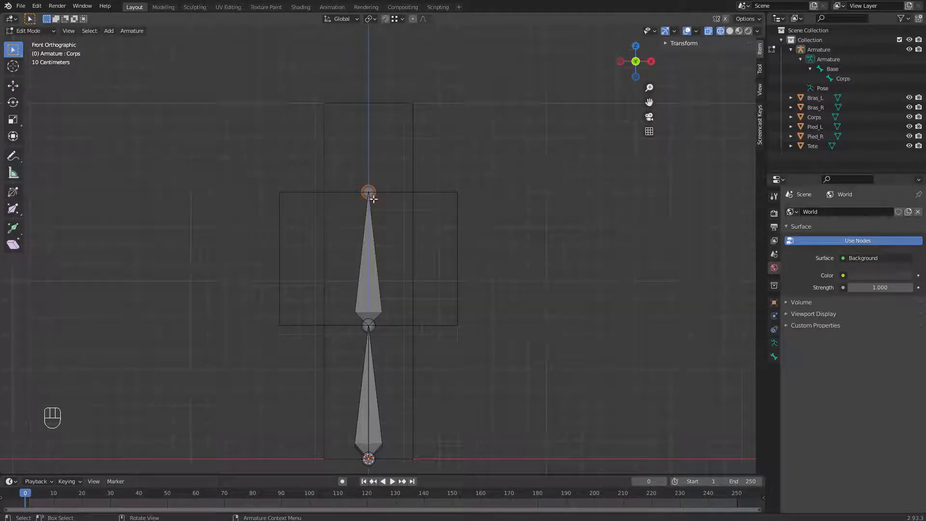
{"action": "key", "text": "e"}
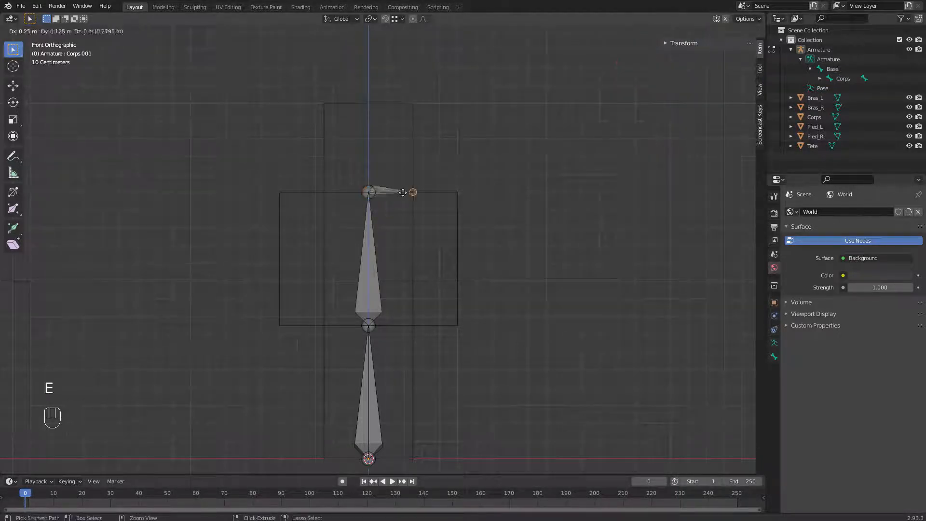
{"action": "left_click", "coordinate": [454, 192]}
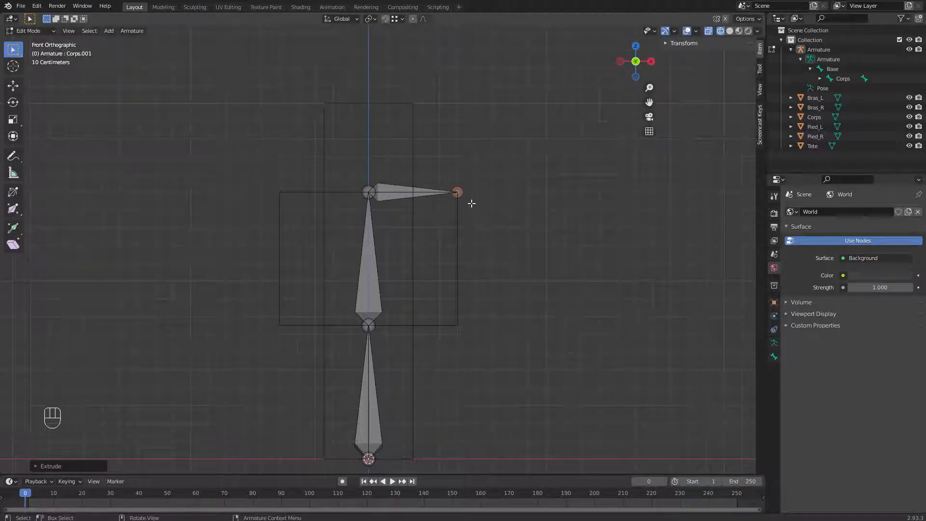
{"action": "key", "text": "g"}
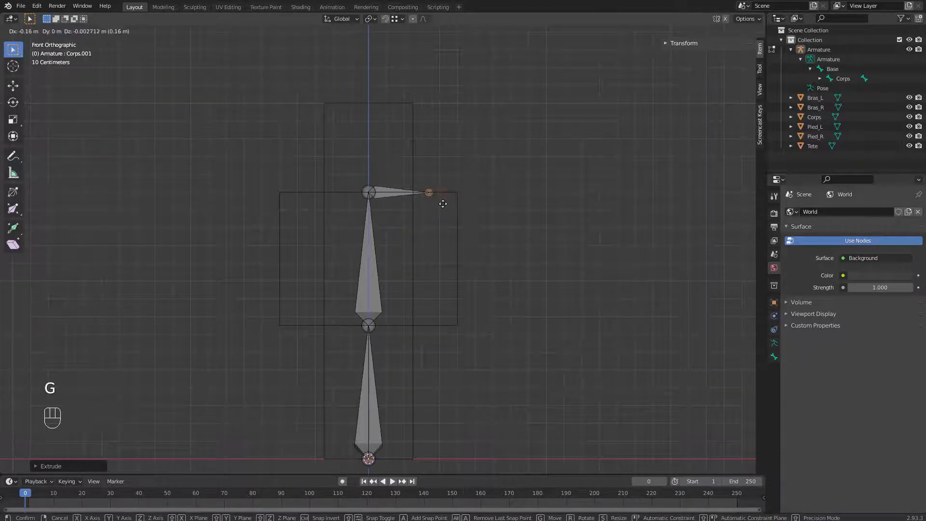
{"action": "key", "text": "y"}
{"action": "right_click", "coordinate": [430, 200]}
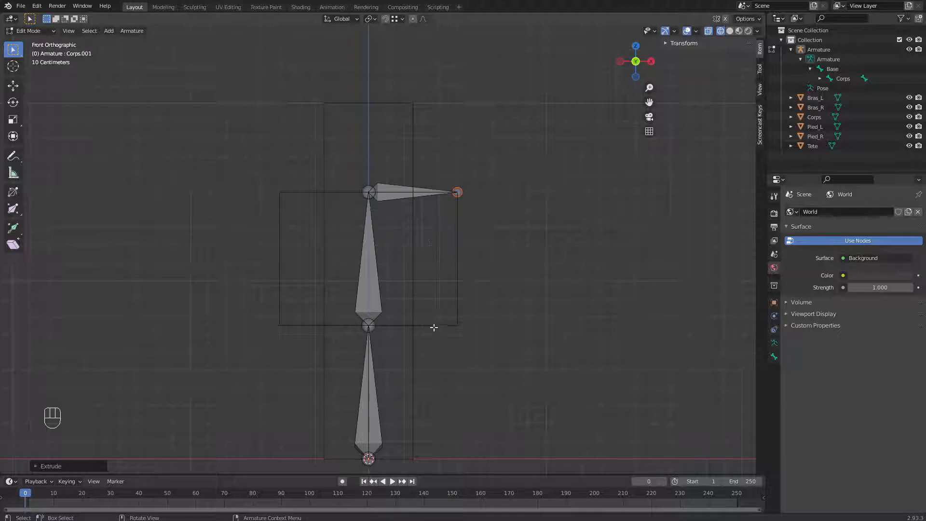
- Move the shoulder bone's tip inward along the X axis to the middle of the arm's width
{"action": "key", "text": "g"}
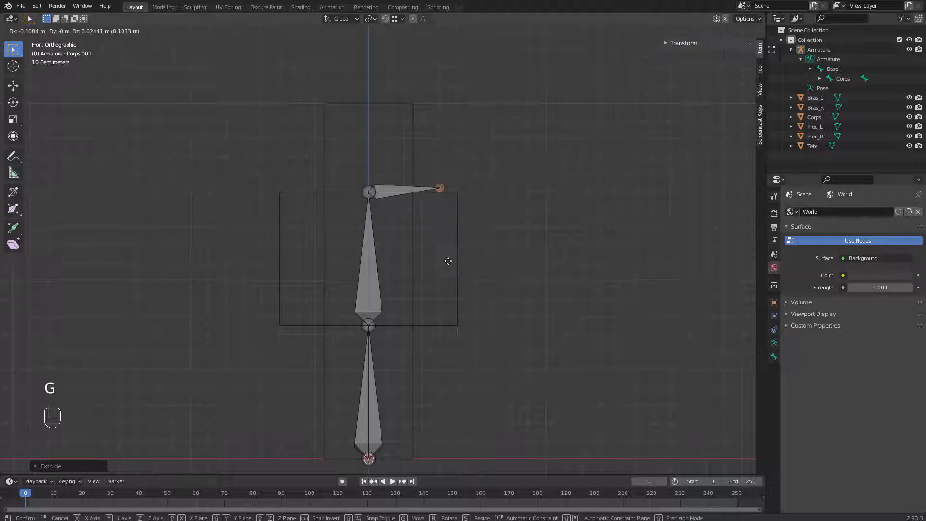
{"action": "key", "text": "x"}
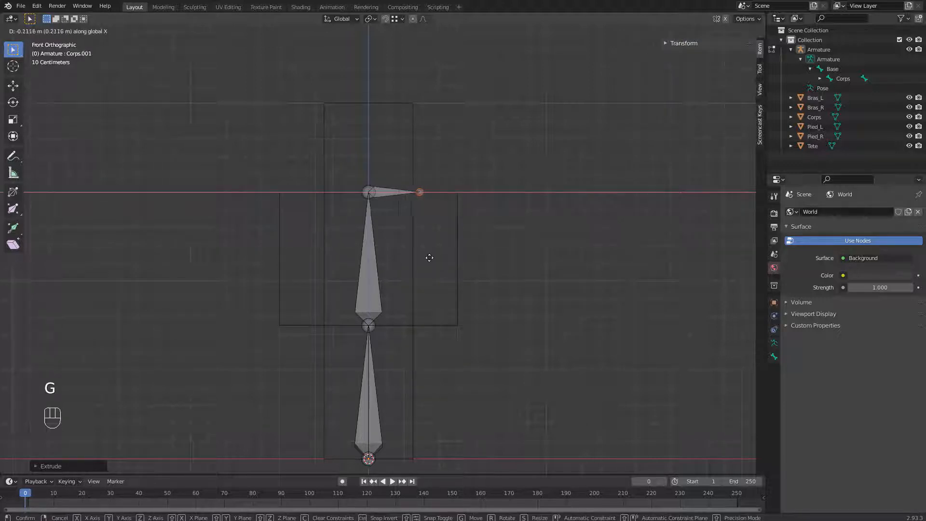
{"action": "left_click", "coordinate": [444, 255]}
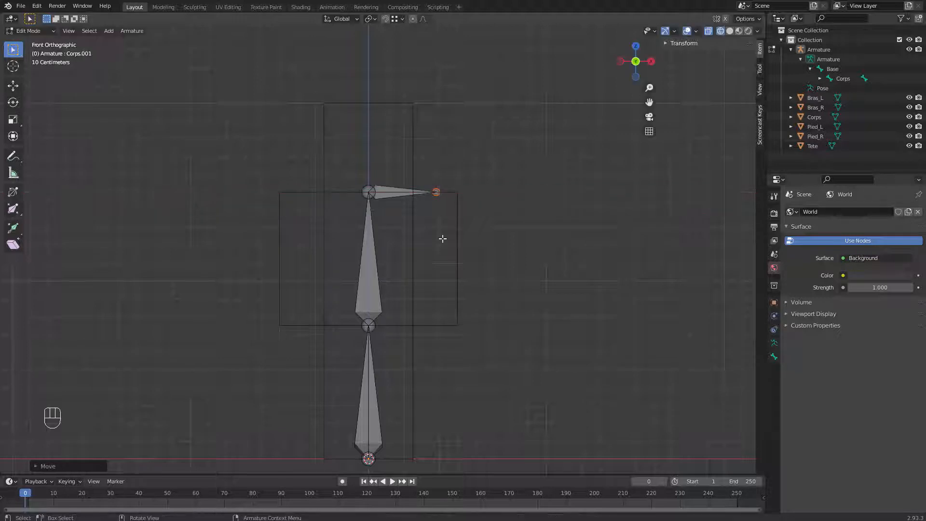
- Extrude a head bone 0.5 m straight up along Z from the Corps bone's tip, snapping to the top of the head
{"action": "left_click", "coordinate": [368, 188]}
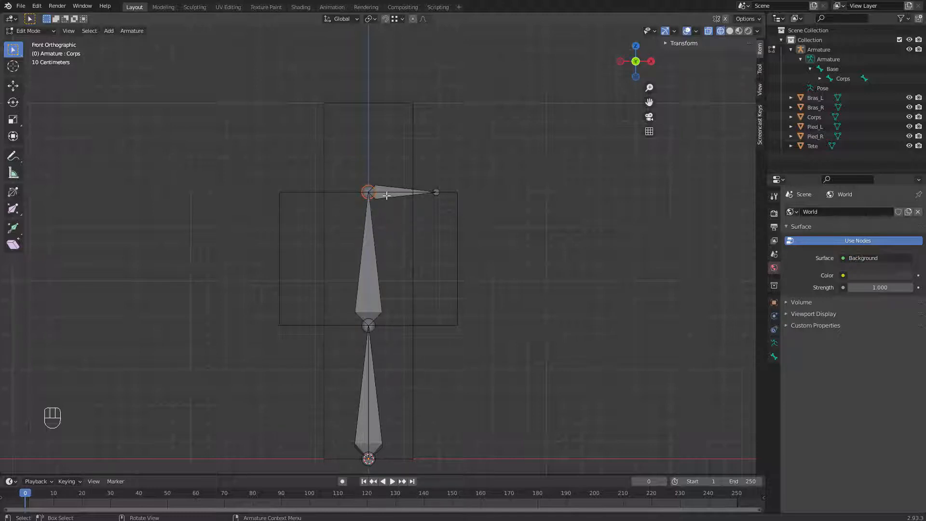
{"action": "key", "text": "e"}
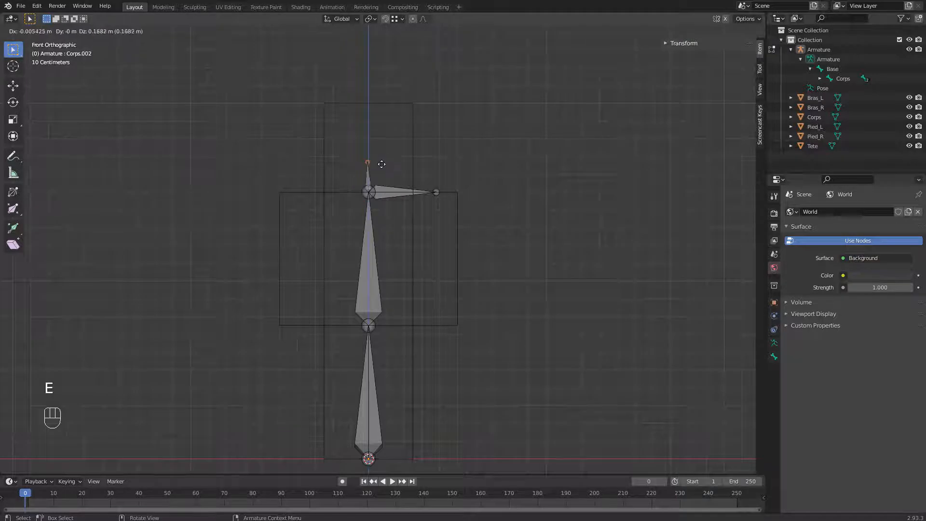
{"action": "key", "text": "ctrl"}
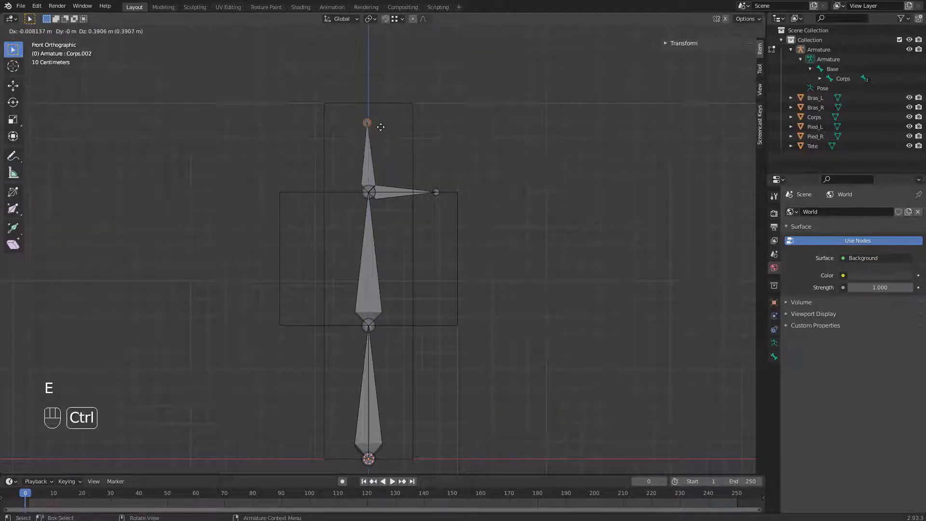
{"action": "key", "text": "z"}
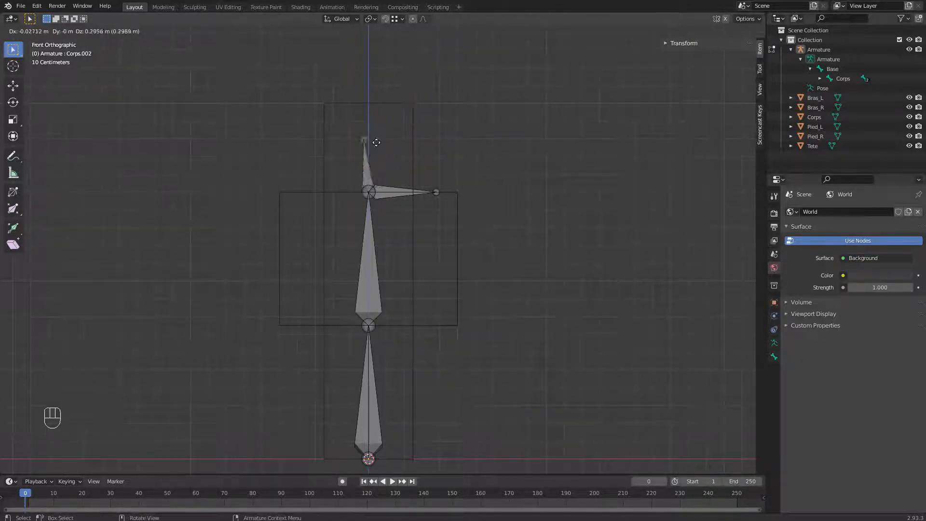
{"action": "key", "text": "ctrl"}
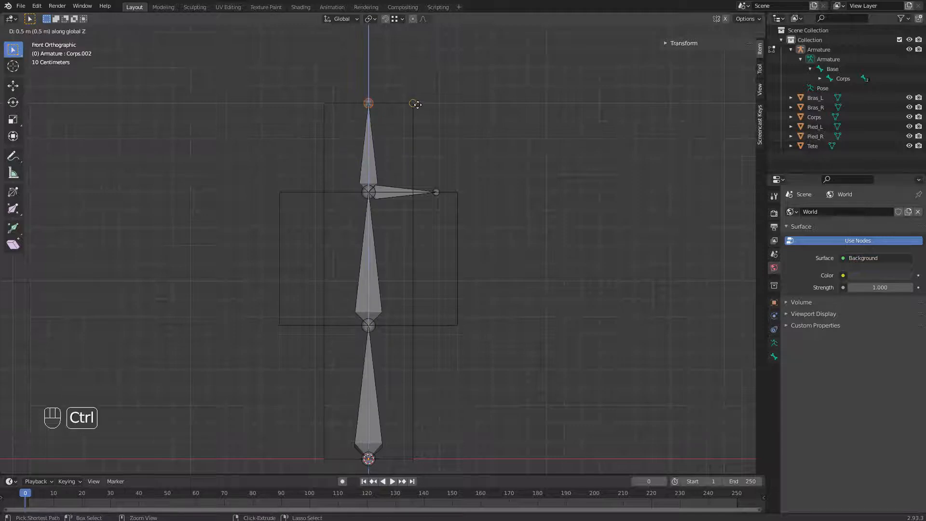
{"action": "left_click", "coordinate": [416, 103]}
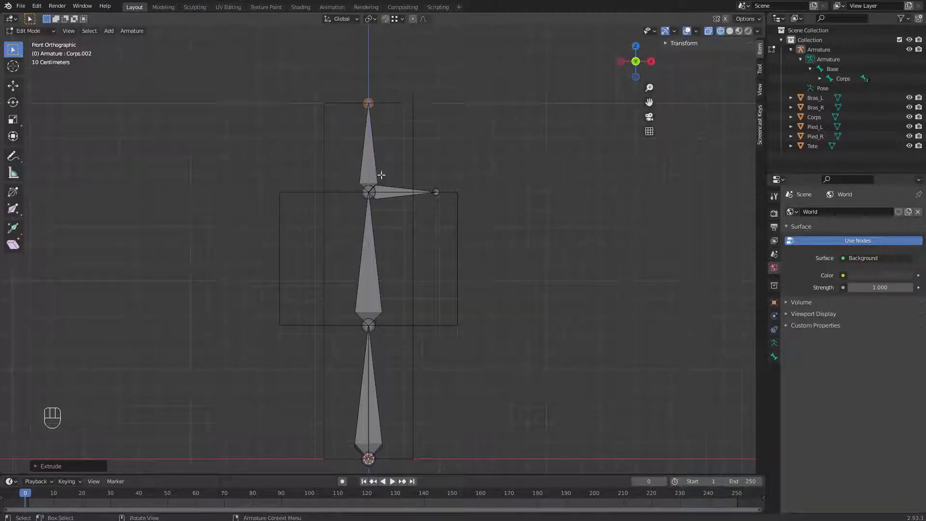
- Expand the Corps bone's children and rename the horizontal shoulder bone as Epaule_L
{"action": "left_click", "coordinate": [820, 78]}
{"action": "left_click", "coordinate": [858, 87]}
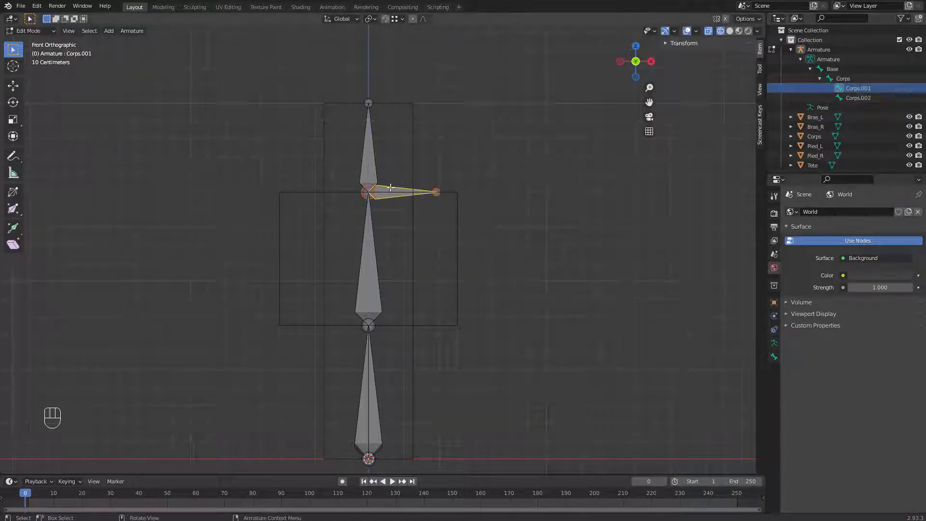
{"action": "double_click", "coordinate": [858, 88]}
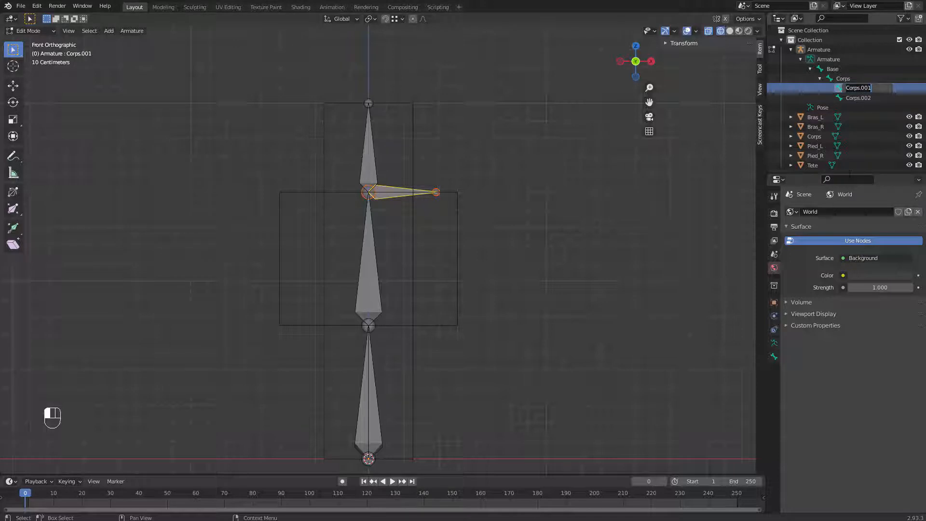
{"action": "key", "text": "shift"}
{"action": "type", "text": "Epaule_"}
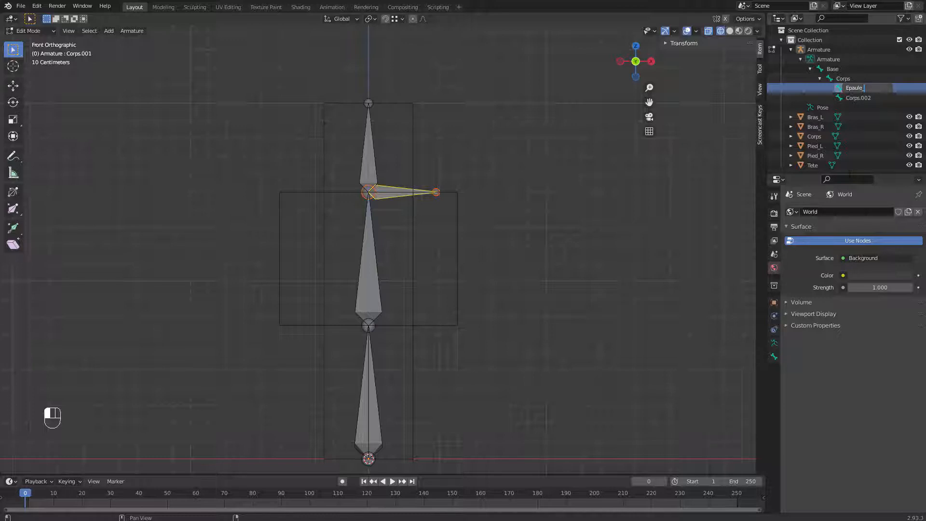
{"action": "key", "text": "shift"}
{"action": "key", "text": "Return"}
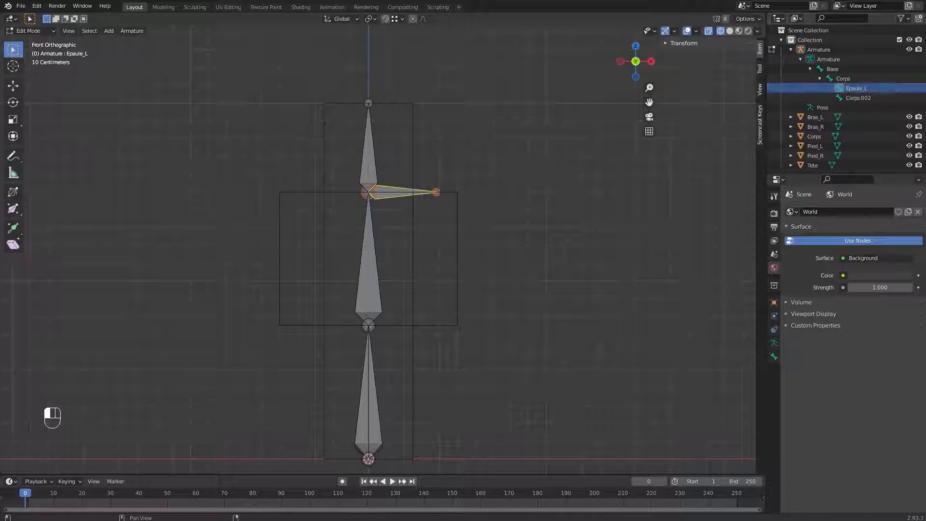
- Rename the vertical head bone under Corps as Tete
{"action": "left_click", "coordinate": [859, 98]}
{"action": "double_click", "coordinate": [858, 97]}
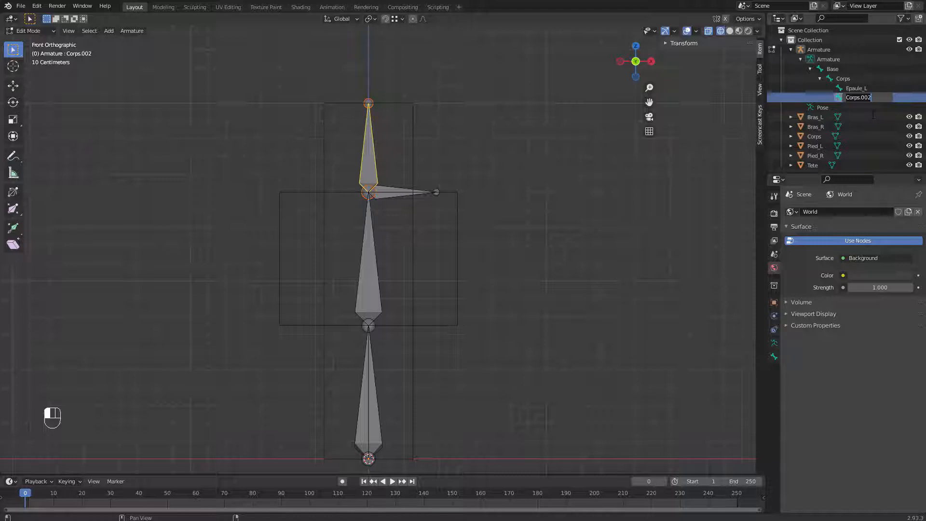
{"action": "type", "text": "T"}
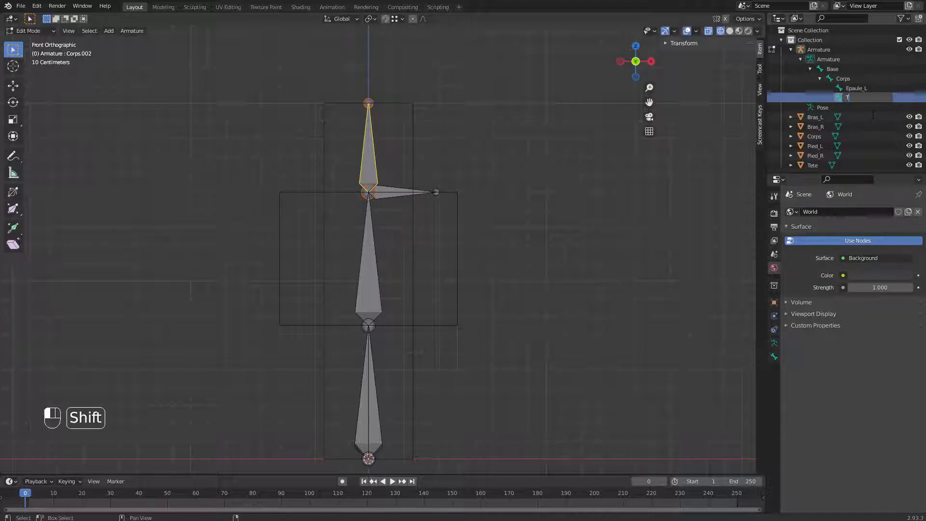
{"action": "type", "text": "etet"}
{"action": "key", "text": "Return"}
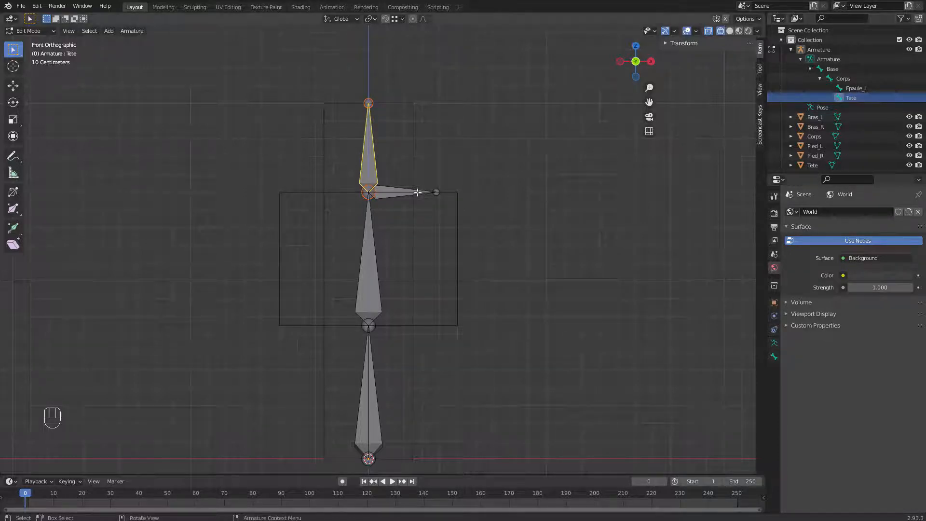
- Extrude an arm bone straight down along Z from the Epaule_L bone's tip, snapping to the bottom of the arm
{"action": "left_click", "coordinate": [437, 192]}
{"action": "left_click", "coordinate": [438, 192]}
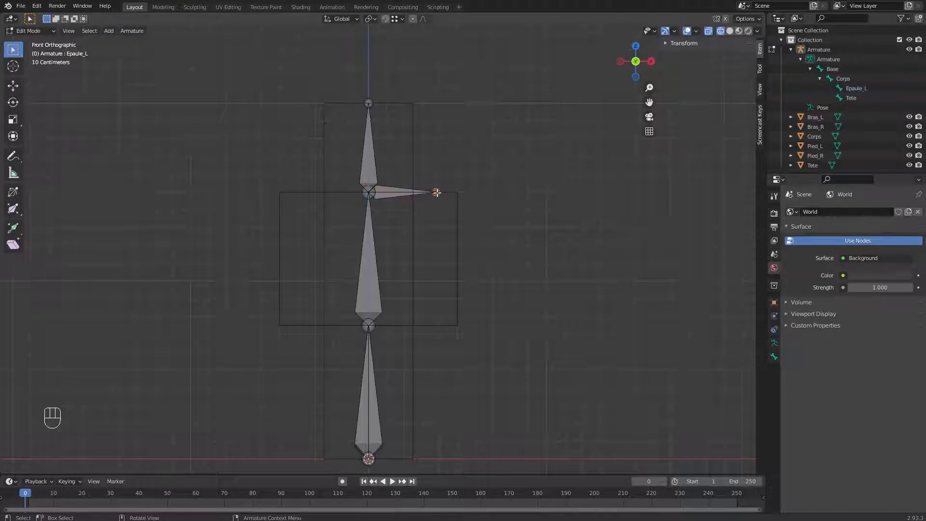
{"action": "key", "text": "e"}
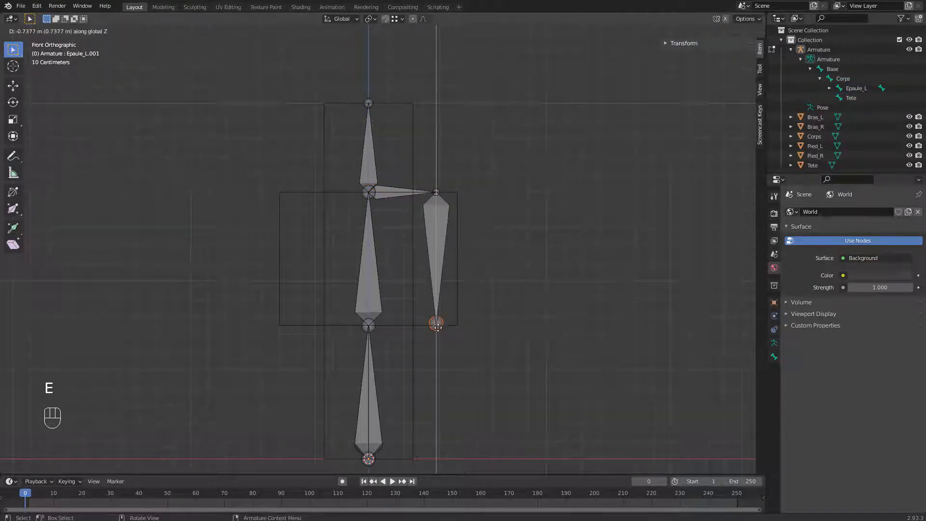
{"action": "left_click", "coordinate": [456, 327], "text": "ctrl"}
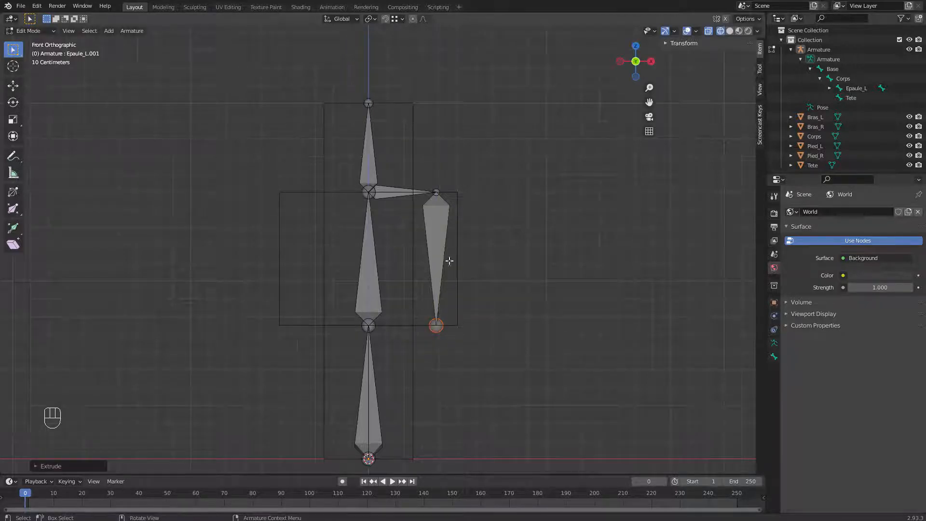
- Extrude a hip bone from the Base bone's tip and move its end about 0.14 m along positive X
{"action": "scroll", "coordinate": [468, 330], "scroll_direction": "down", "scroll_amount": 1}
{"action": "middle_click_drag", "start_coordinate": [488, 330], "coordinate": [497, 297], "text": "shift"}
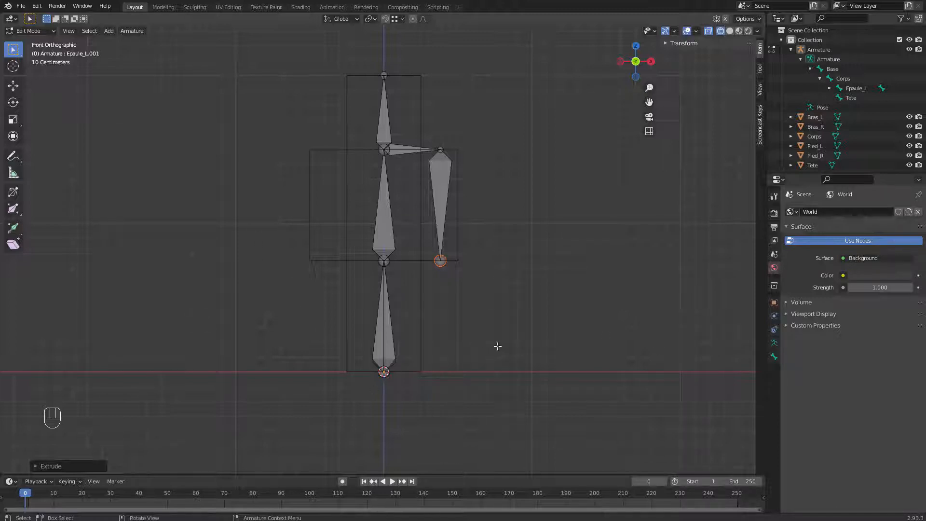
{"action": "left_click", "coordinate": [384, 261]}
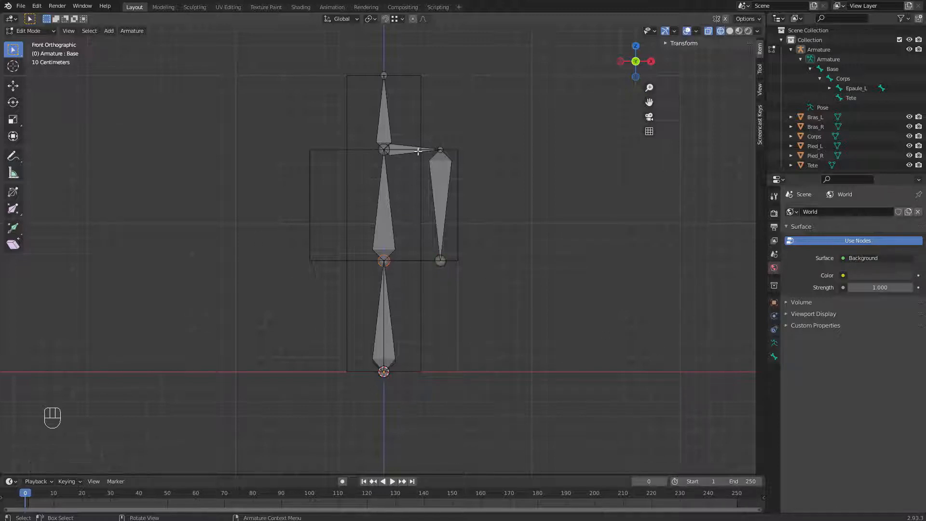
{"action": "scroll", "coordinate": [418, 154], "scroll_direction": "up", "scroll_amount": 2}
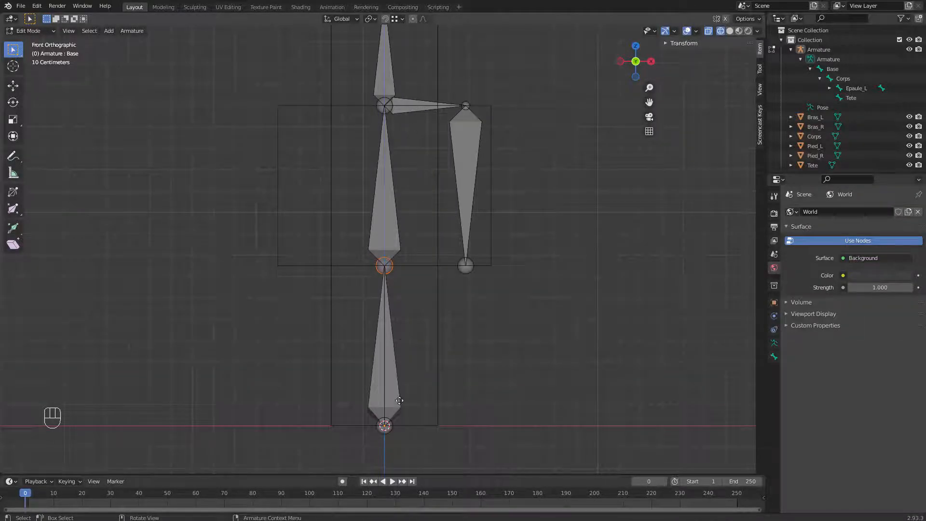
{"action": "key", "text": "e"}
{"action": "right_click", "coordinate": [488, 381]}
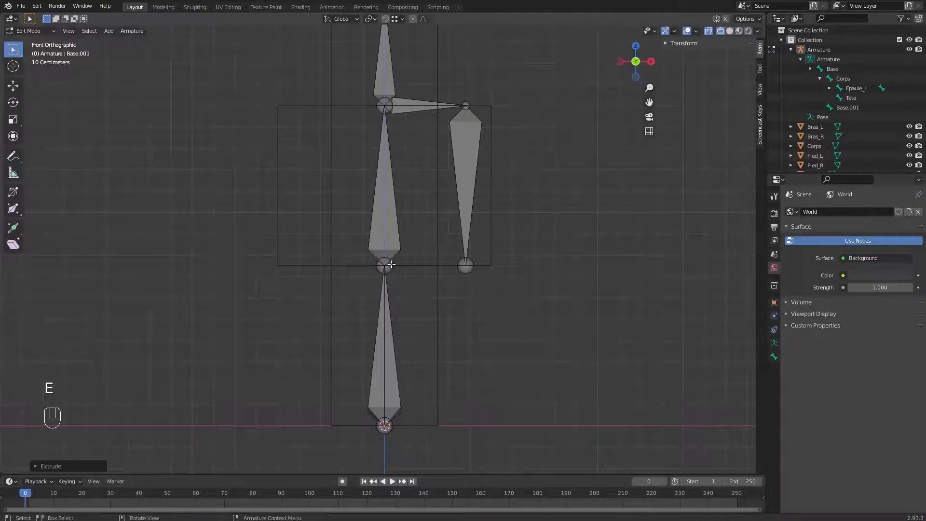
{"action": "key", "text": "g"}
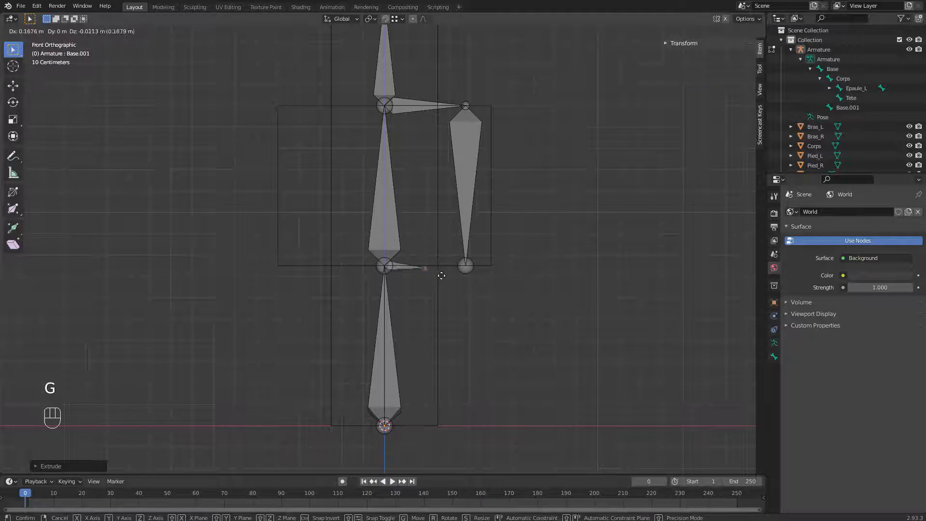
{"action": "key", "text": "x"}
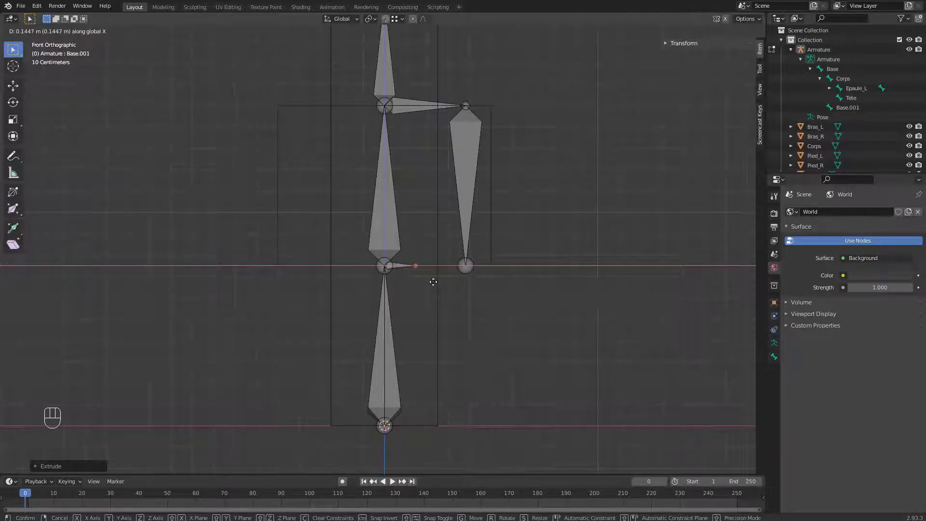
{"action": "left_click", "coordinate": [431, 283]}
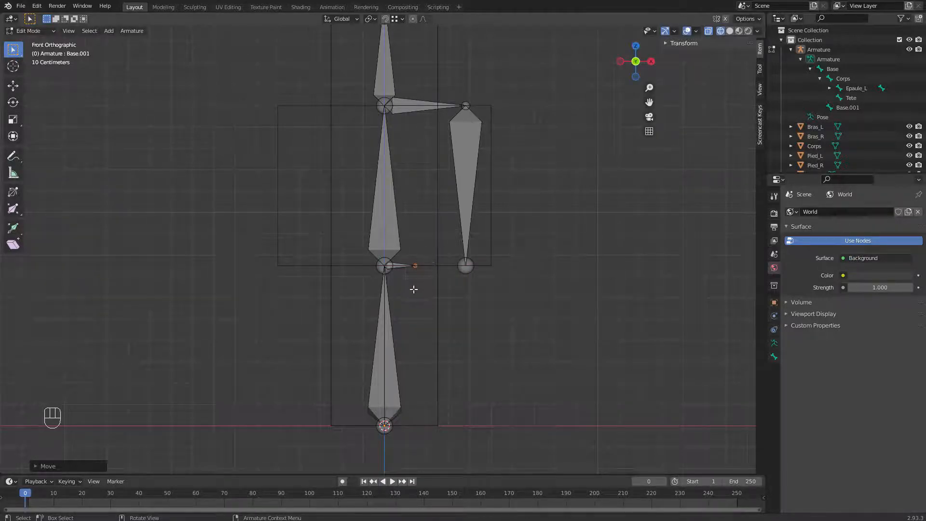
- Extrude a leg bone 0.75 m straight down along Z from the hip bone's tip, snapping to the bottom of the foot
{"action": "scroll", "coordinate": [434, 289], "scroll_direction": "up", "scroll_amount": 5}
{"action": "scroll", "coordinate": [467, 293], "scroll_direction": "down", "scroll_amount": 5}
{"action": "key", "text": "e"}
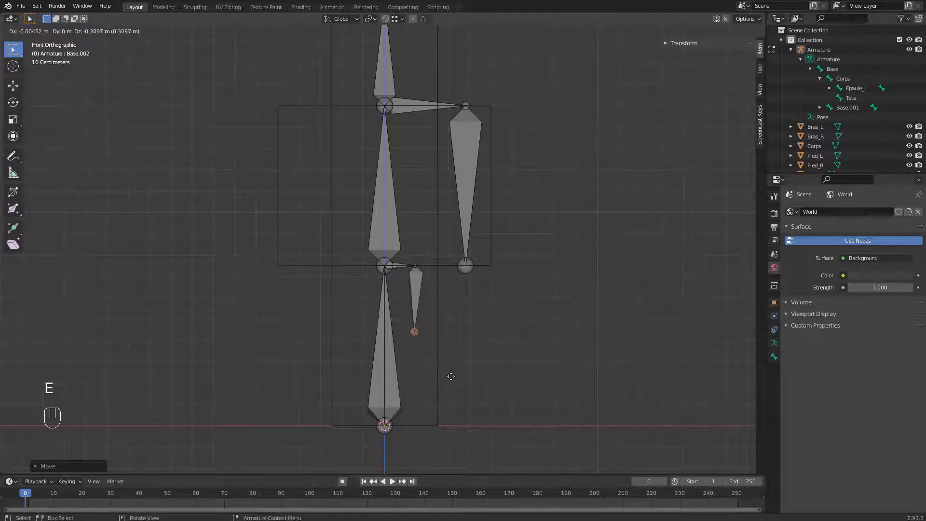
{"action": "key", "text": "z"}
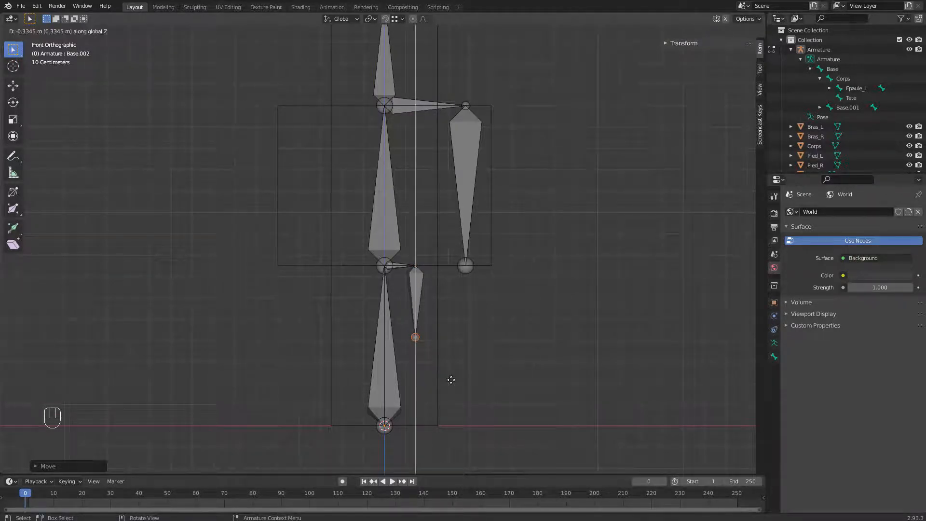
{"action": "key", "text": "ctrl"}
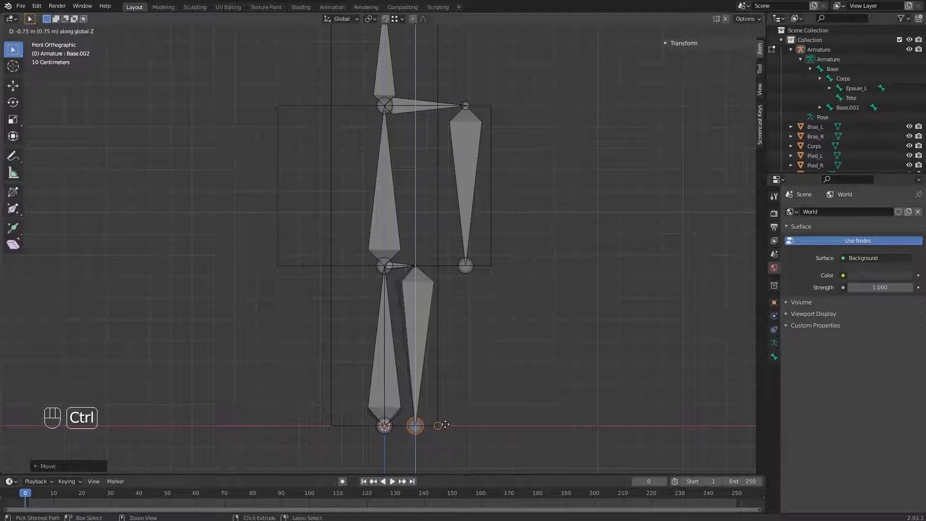
{"action": "left_click", "coordinate": [417, 427]}
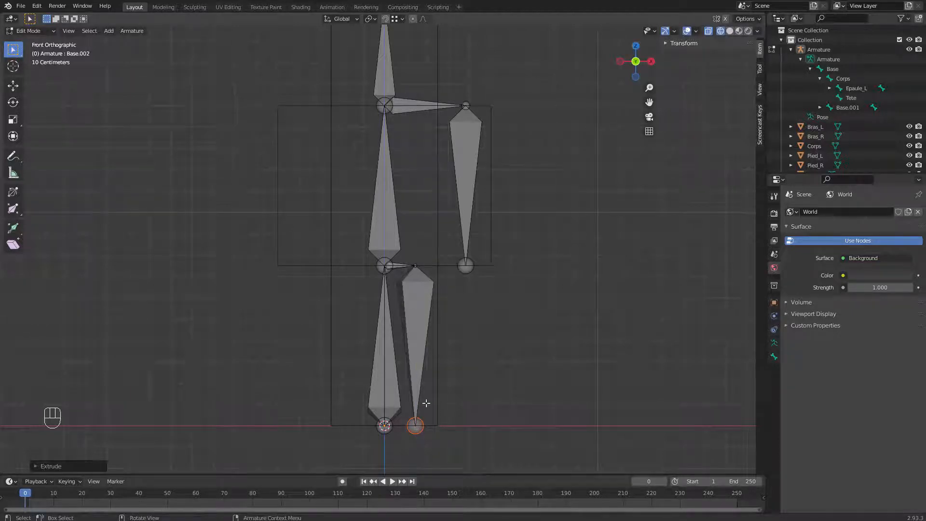
- Expand the short horizontal hip bone's children and rename the hip bone as Hanche_L
{"action": "left_click", "coordinate": [423, 272]}
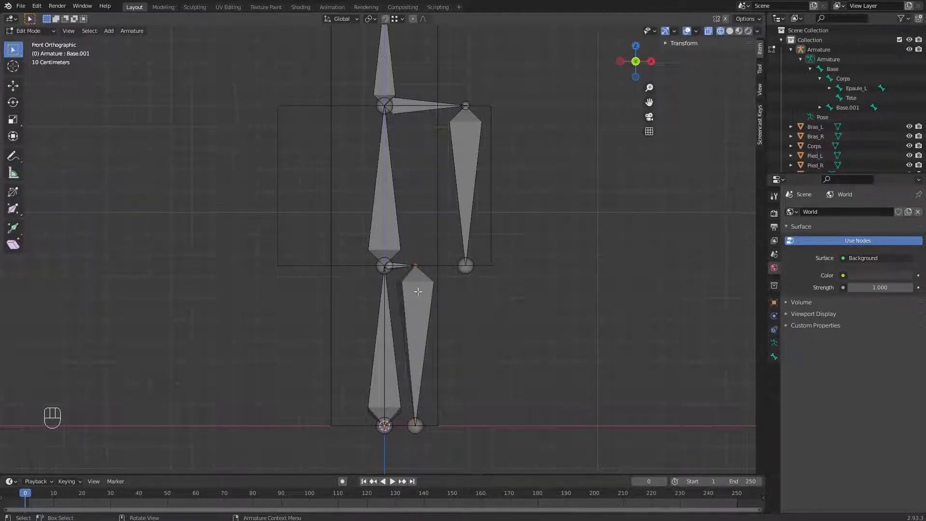
{"action": "left_click", "coordinate": [418, 291]}
{"action": "left_click", "coordinate": [847, 107]}
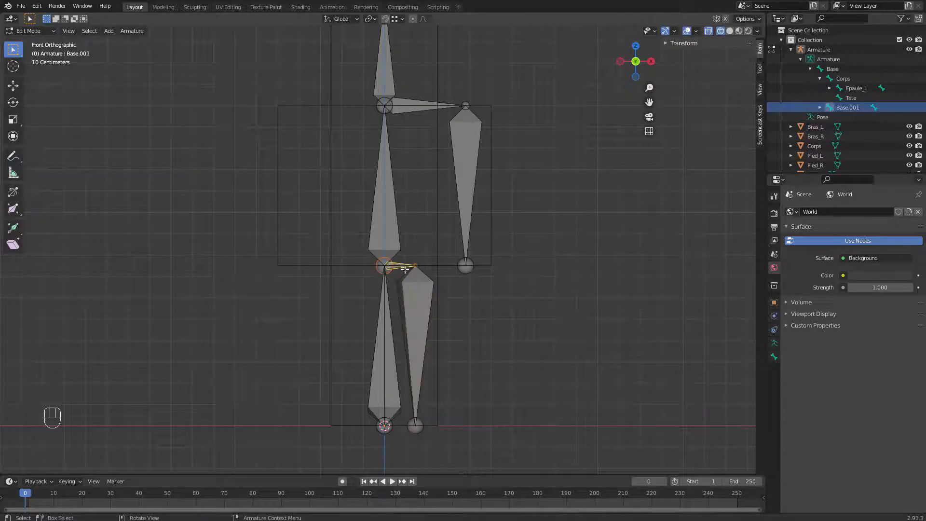
{"action": "left_click", "coordinate": [820, 108]}
{"action": "double_click", "coordinate": [845, 109]}
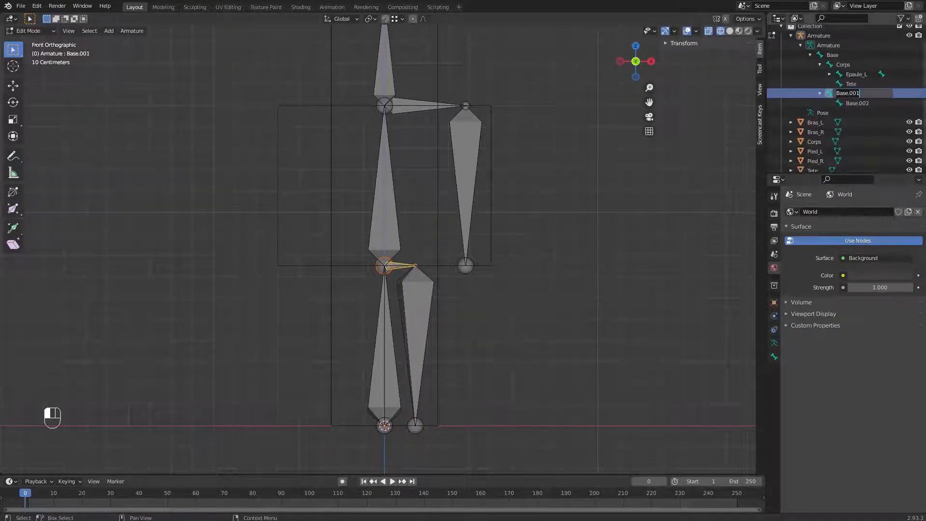
{"action": "type", "text": "Hanche"}
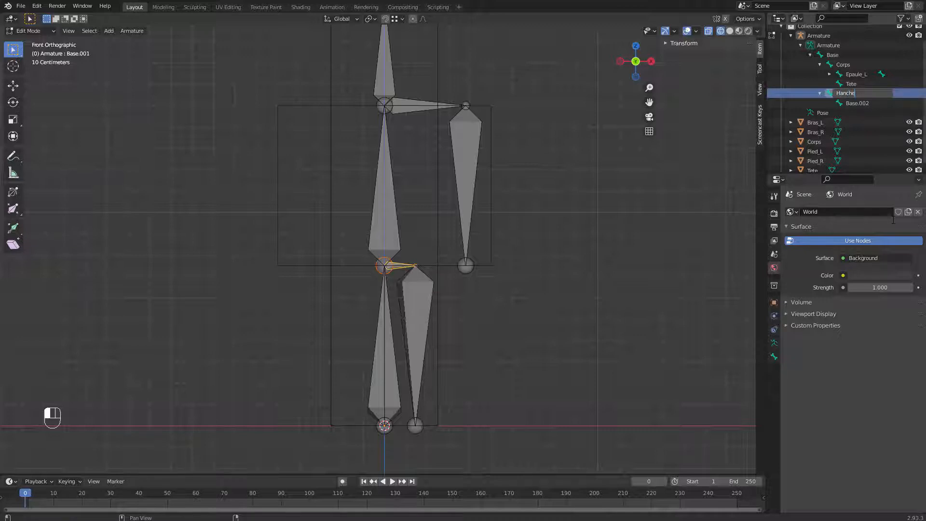
{"action": "type", "text": "_L"}
{"action": "key", "text": "Return"}
- Rename the leg bone under Hanche_L as Jambe_L
{"action": "left_click", "coordinate": [861, 102]}
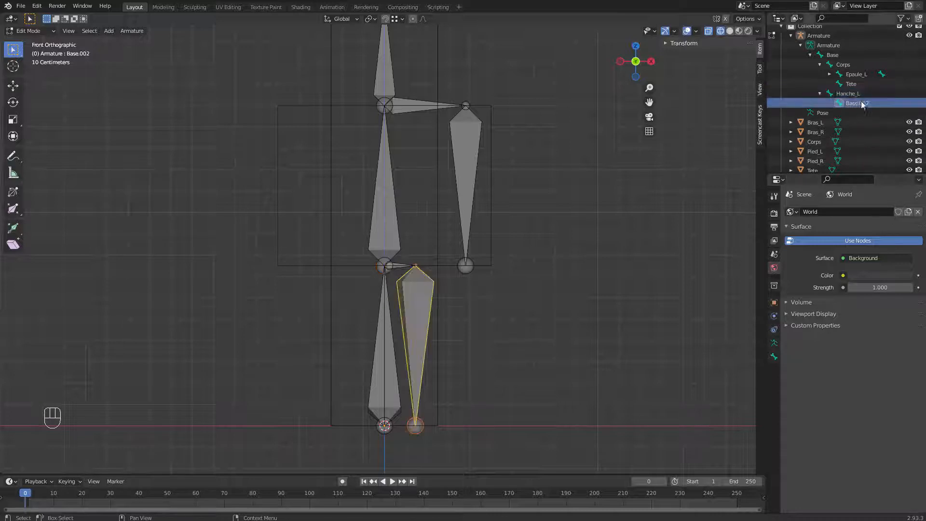
{"action": "double_click", "coordinate": [857, 102]}
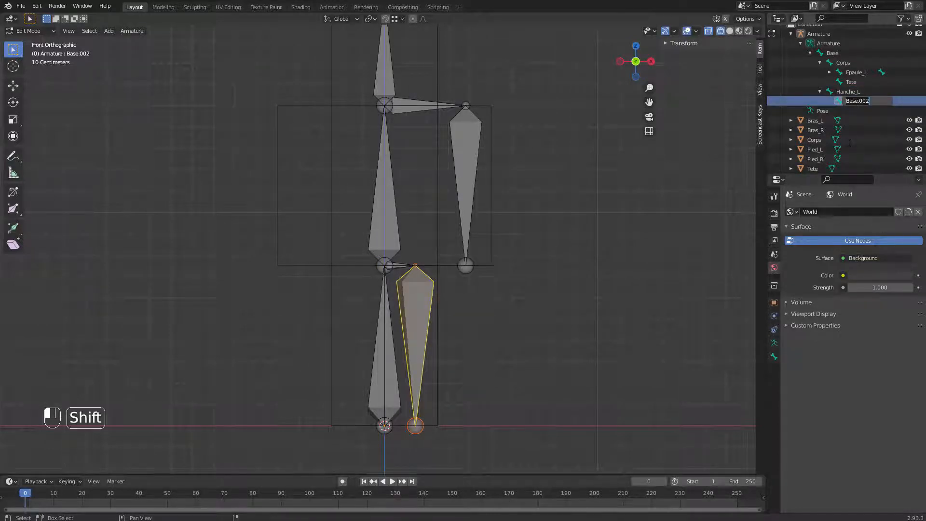
{"action": "type", "text": "Jam"}
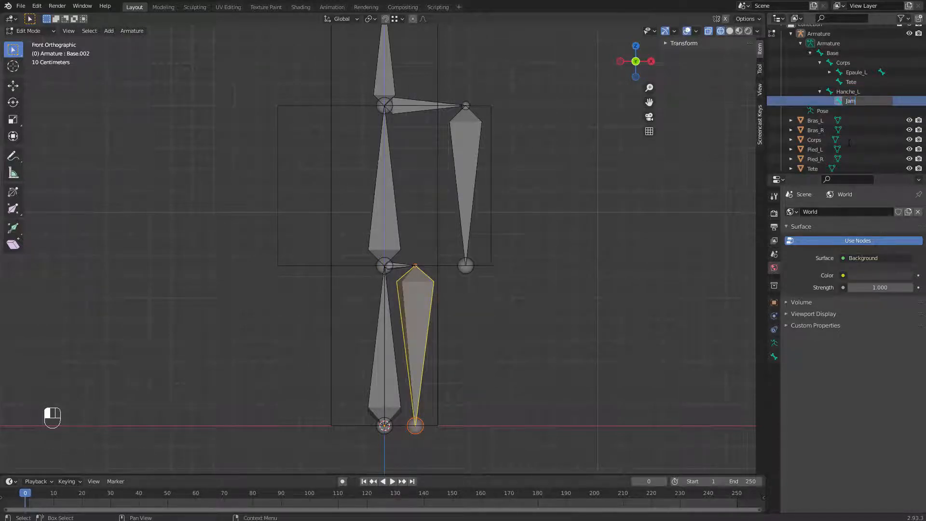
{"action": "type", "text": "be_L"}
{"action": "key", "text": "Return"}
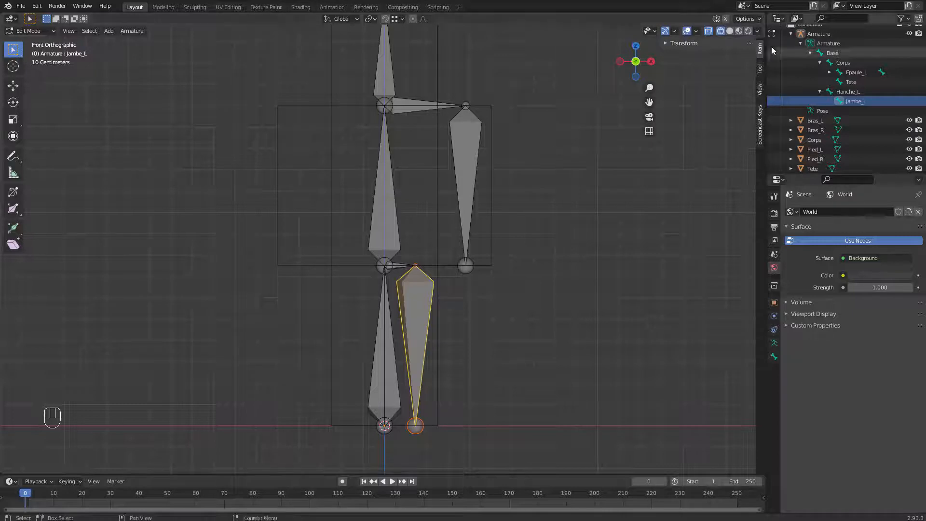
- Select all bones of the armature and symmetrize them to create the opposite shoulder, arm, hip and leg bones
{"action": "left_click", "coordinate": [414, 107]}
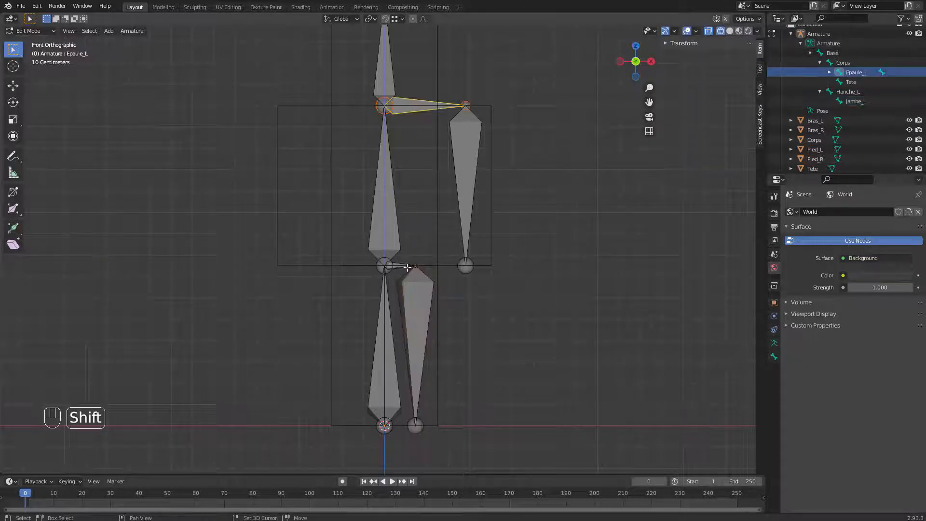
{"action": "left_click", "coordinate": [394, 271], "text": "shift"}
{"action": "left_click", "coordinate": [402, 262]}
{"action": "left_click", "coordinate": [411, 286], "text": "shift"}
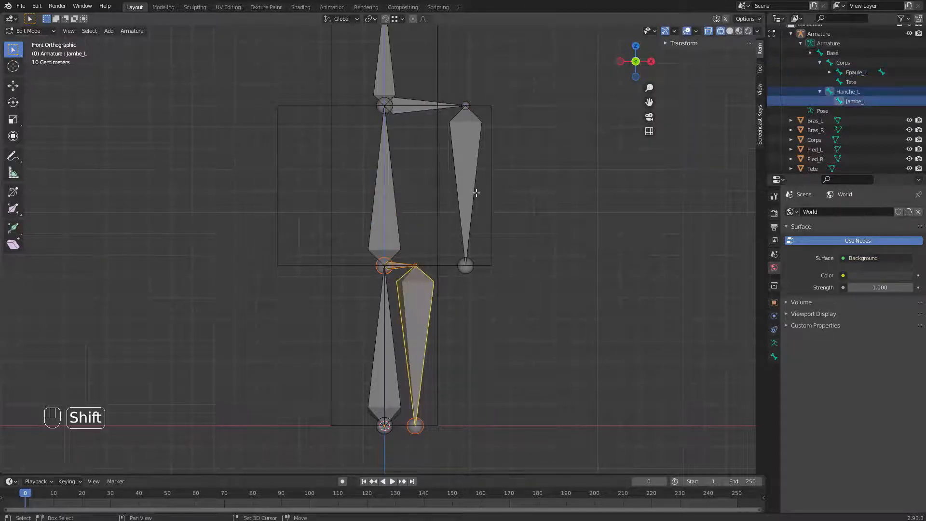
{"action": "left_click", "coordinate": [475, 164], "text": "shift"}
{"action": "left_click", "coordinate": [416, 109], "text": "shift"}
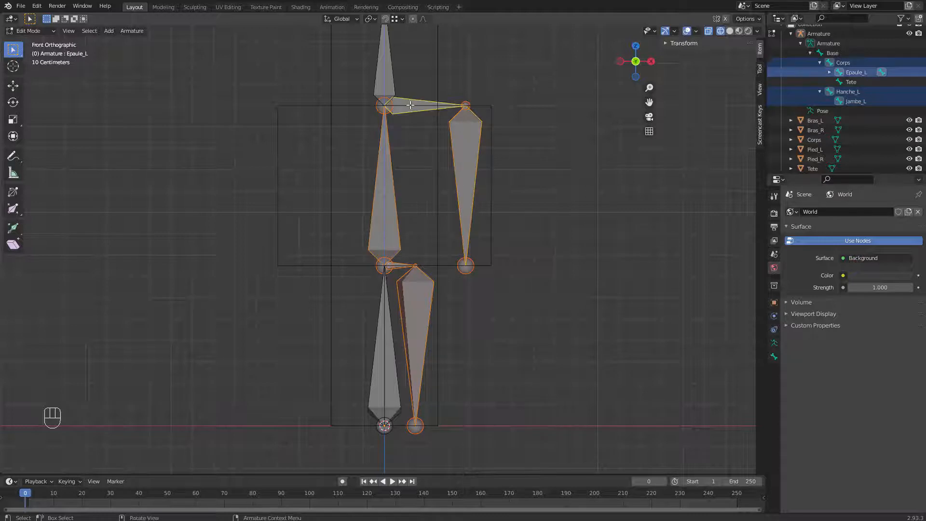
{"action": "key", "text": "a"}
{"action": "right_click", "coordinate": [406, 108]}
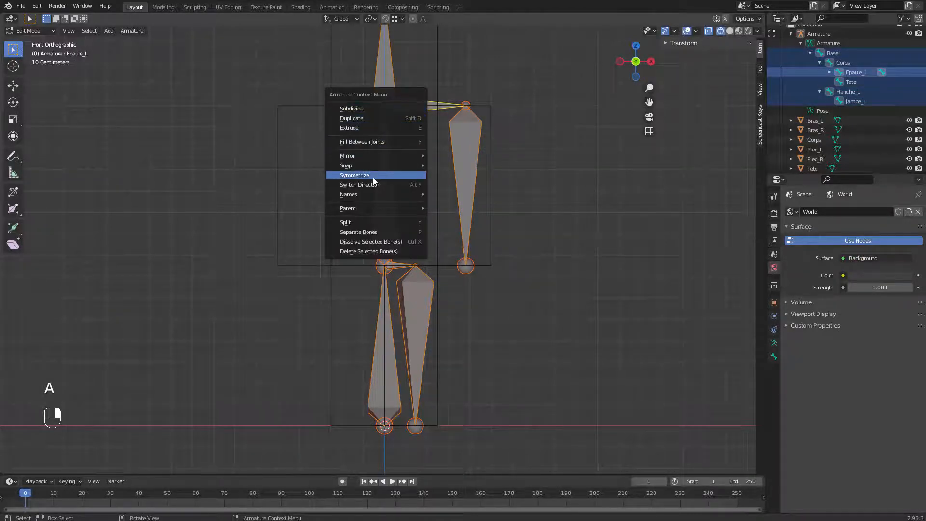
{"action": "left_click", "coordinate": [354, 176]}
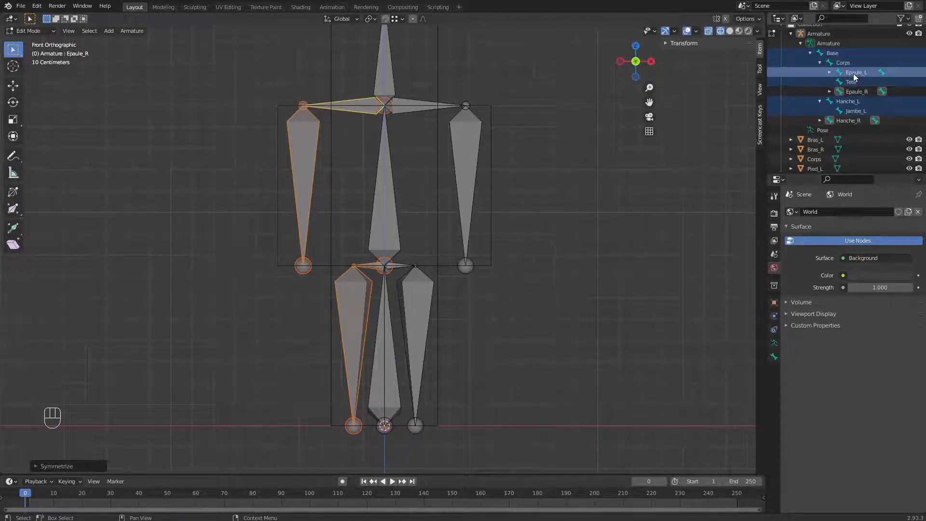
- Expand the children of Epaule_L and rename the arm bone under it as Bras_L
{"action": "left_click", "coordinate": [828, 73]}
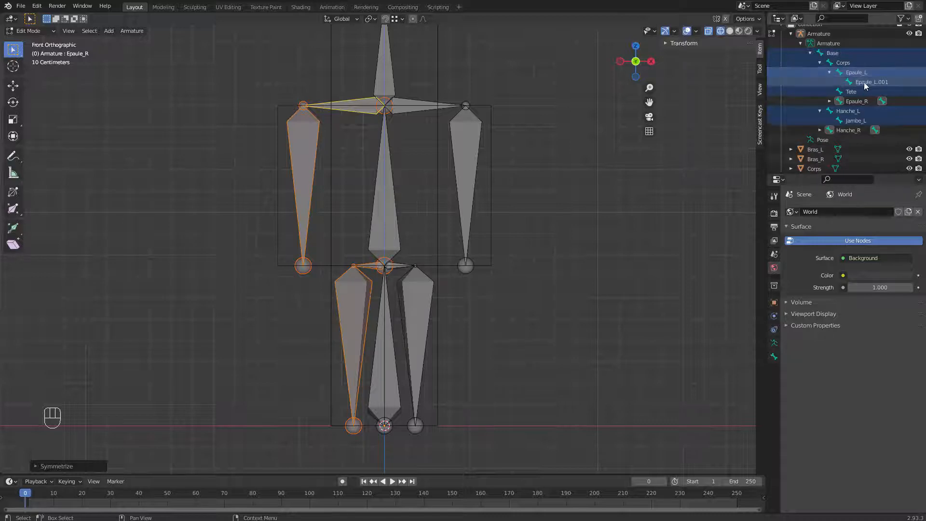
{"action": "left_click", "coordinate": [864, 82]}
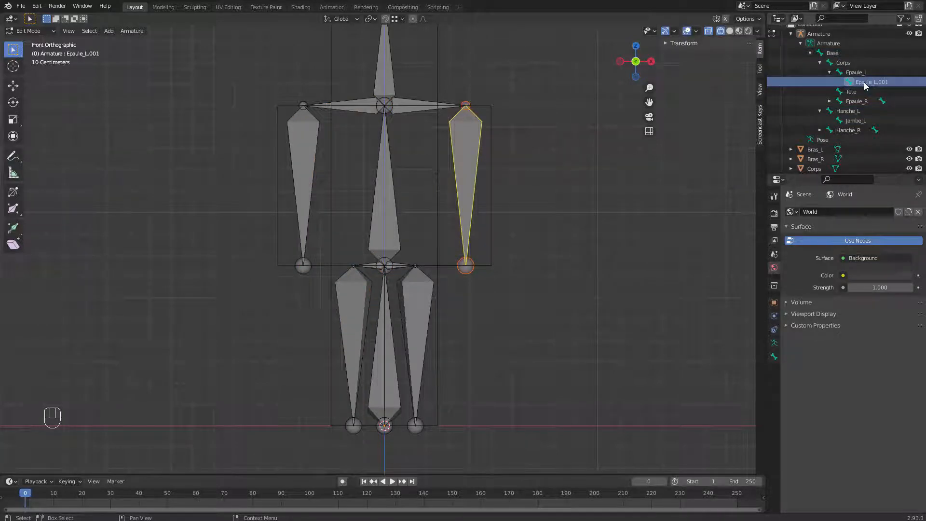
{"action": "double_click", "coordinate": [864, 83]}
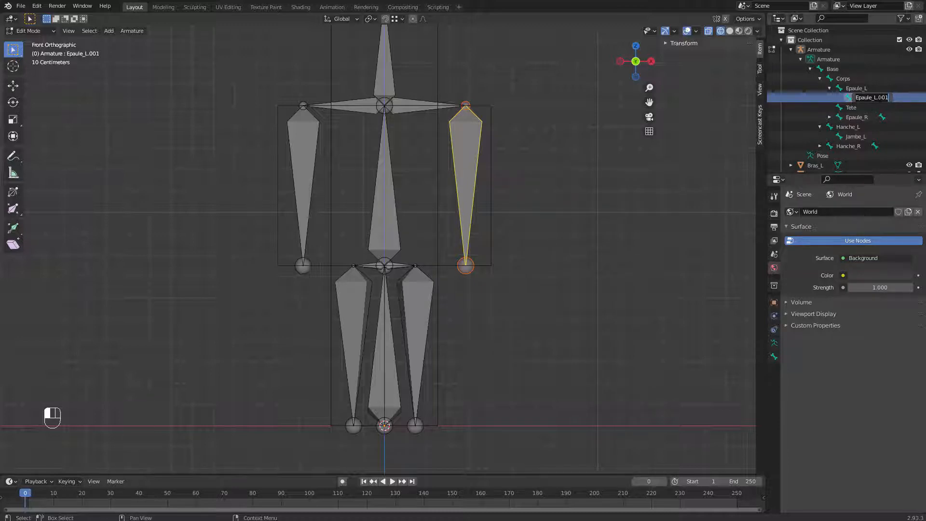
{"action": "key", "text": "ctrl+a"}
{"action": "left_click", "coordinate": [854, 97]}
{"action": "key", "text": "ctrl+shift+Right"}
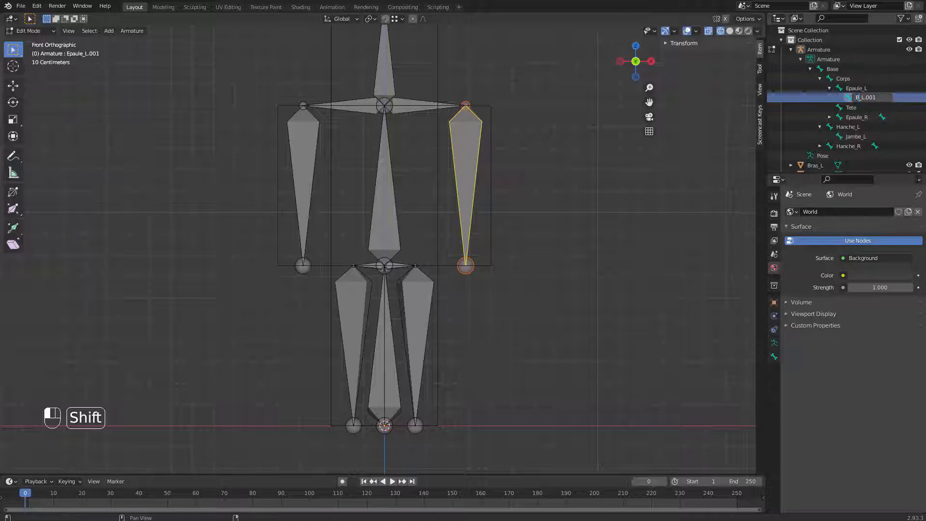
{"action": "type", "text": "Bras"}
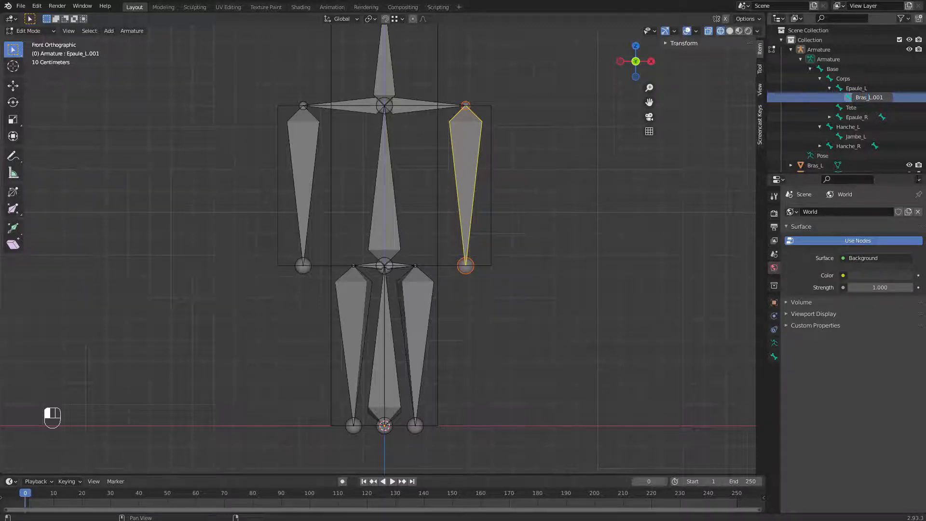
{"action": "key", "text": "Right"}
{"action": "key", "text": "Right"}
{"action": "key", "text": "Right"}
{"action": "key", "text": "Right"}
{"action": "key", "text": "BackSpace"}
{"action": "key", "text": "BackSpace"}
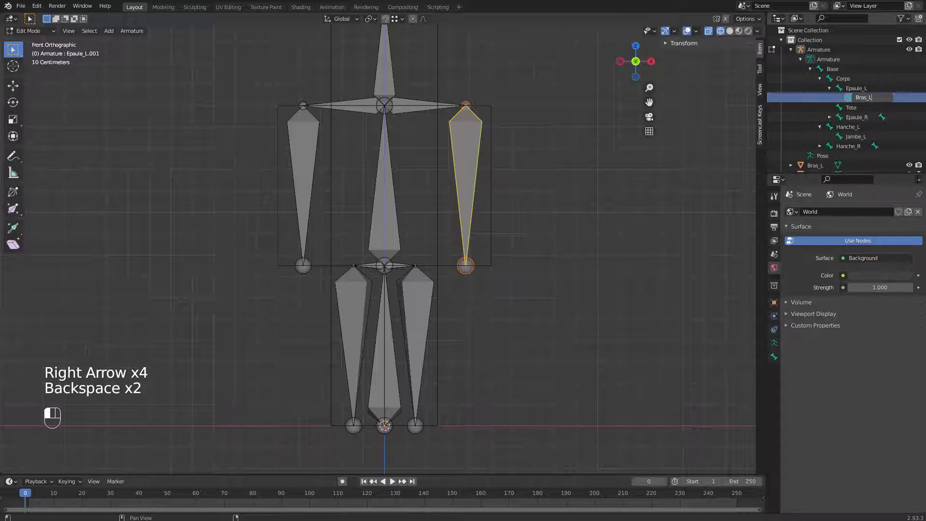
{"action": "key", "text": "Return"}
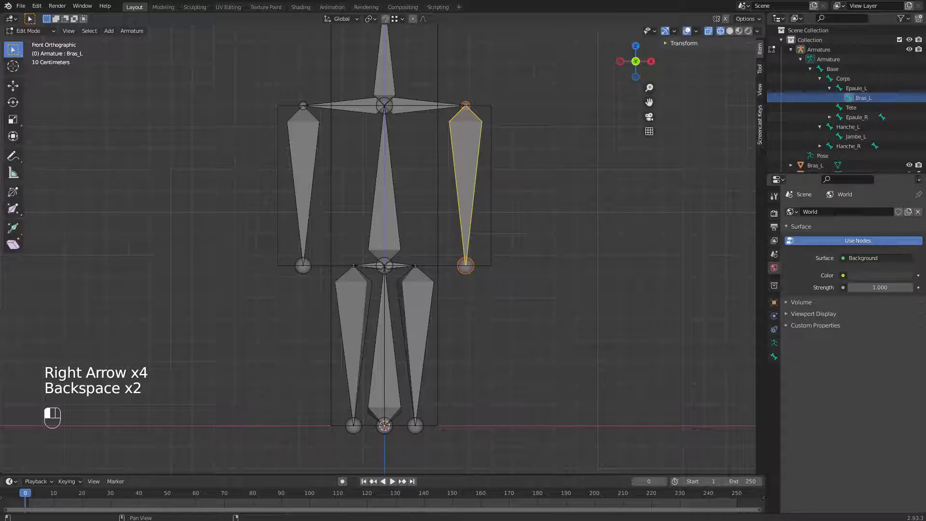
- Expand the children of Epaule_R and rename the arm bone under it as Bras_R
{"action": "left_click", "coordinate": [829, 117]}
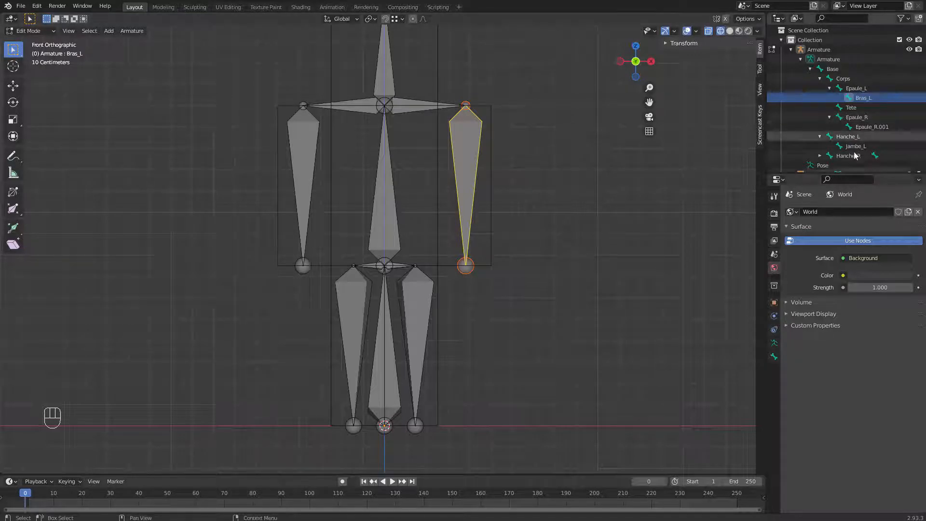
{"action": "left_click", "coordinate": [854, 118]}
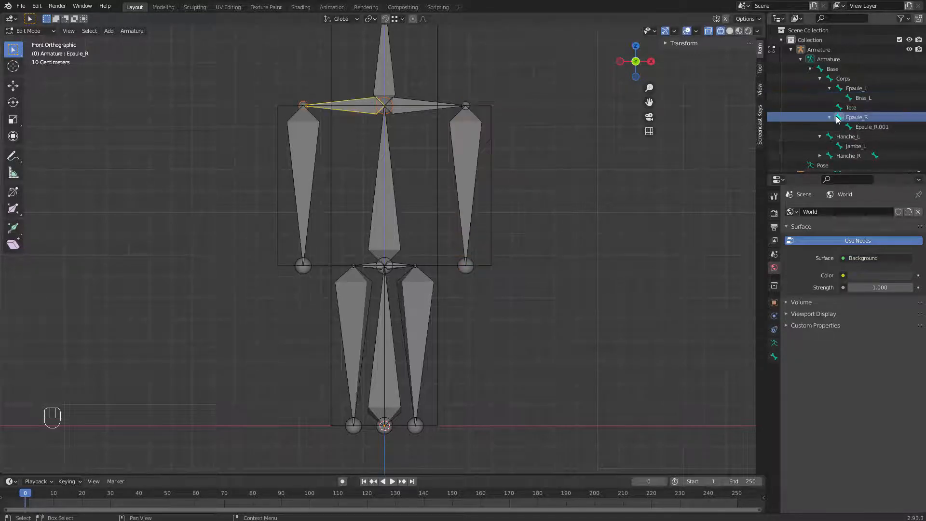
{"action": "left_click", "coordinate": [889, 127]}
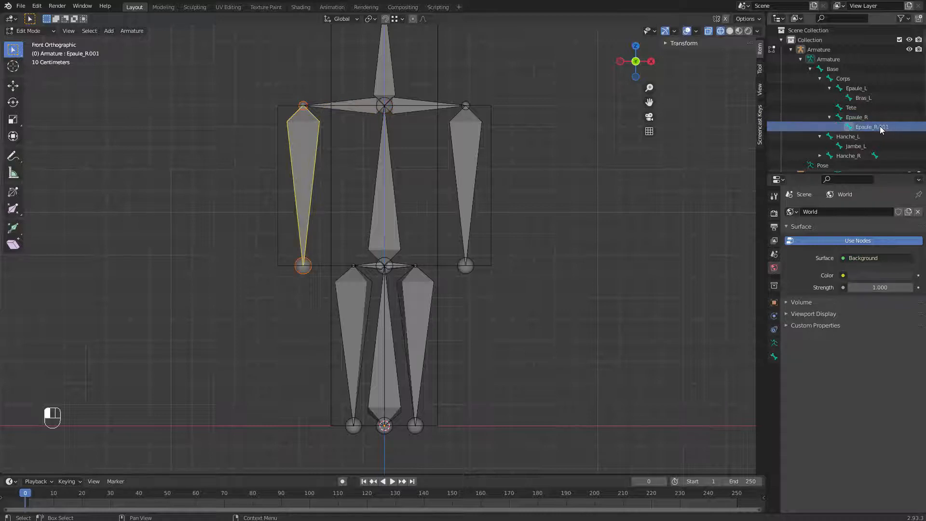
{"action": "scroll", "coordinate": [879, 125], "scroll_direction": "down", "scroll_amount": 3}
{"action": "key", "text": "F2"}
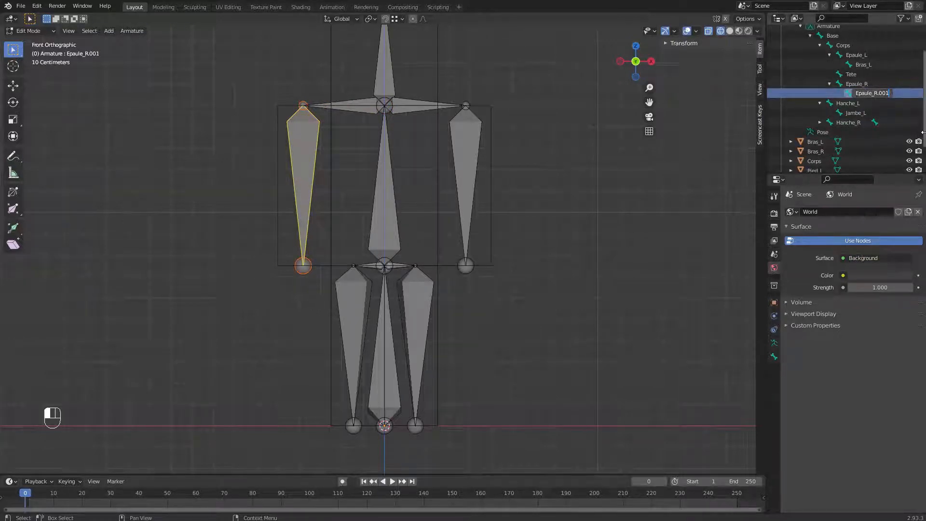
{"action": "key", "text": "BackSpace"}
{"action": "key", "text": "BackSpace"}
{"action": "key", "text": "BackSpace"}
{"action": "key", "text": "BackSpace"}
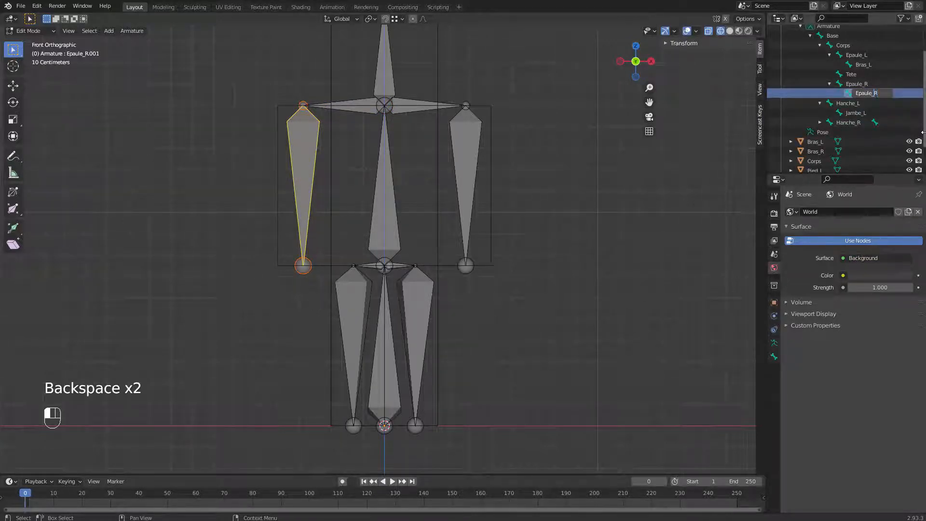
{"action": "key", "text": "BackSpace"}
{"action": "key", "text": "BackSpace"}
{"action": "key", "text": "BackSpace"}
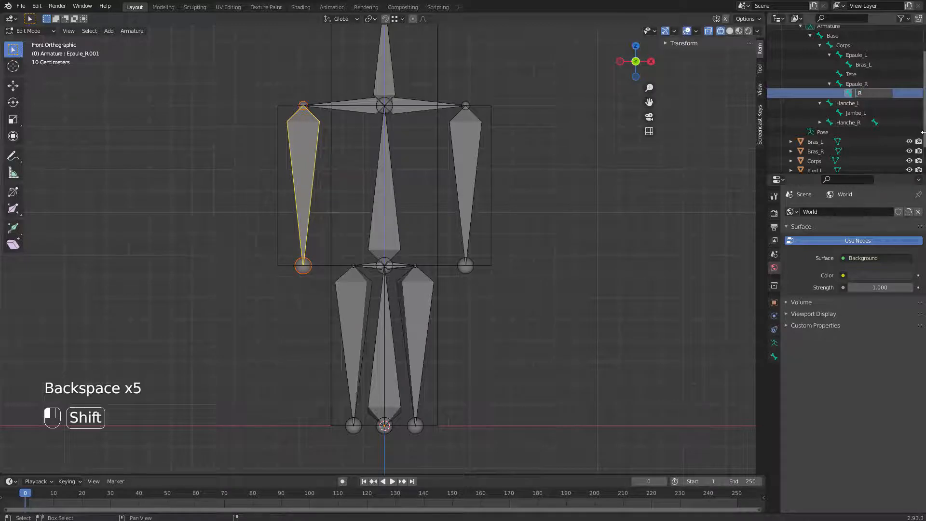
{"action": "type", "text": "Bras"}
{"action": "left_click", "coordinate": [923, 131]}
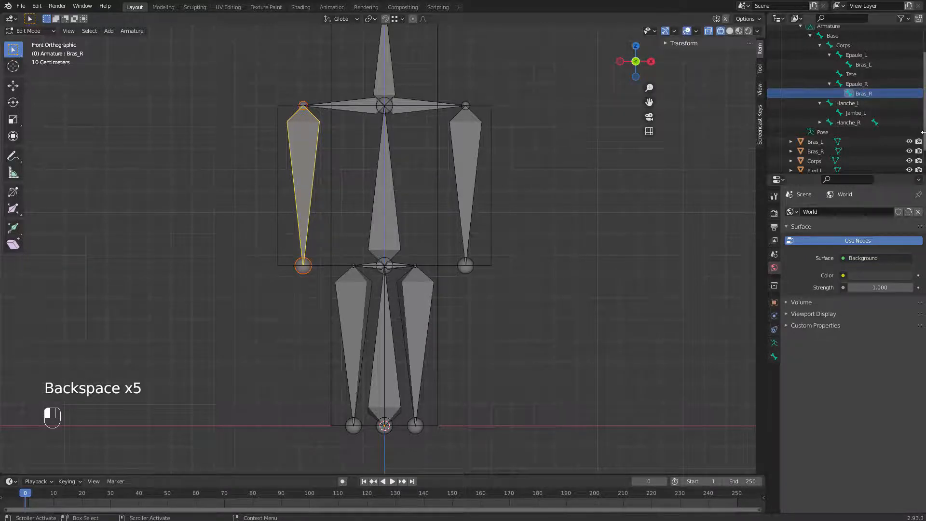
- Collapse both shoulder bones in the hierarchy, select the head bone, and expand Hanche_R to check the leg bone's name
{"action": "left_click", "coordinate": [830, 83]}
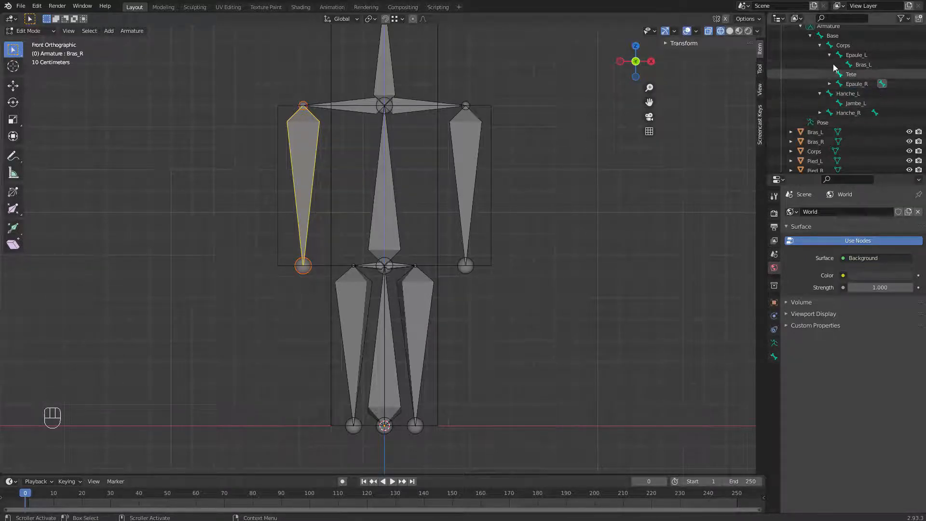
{"action": "left_click", "coordinate": [830, 55]}
{"action": "left_click", "coordinate": [844, 65]}
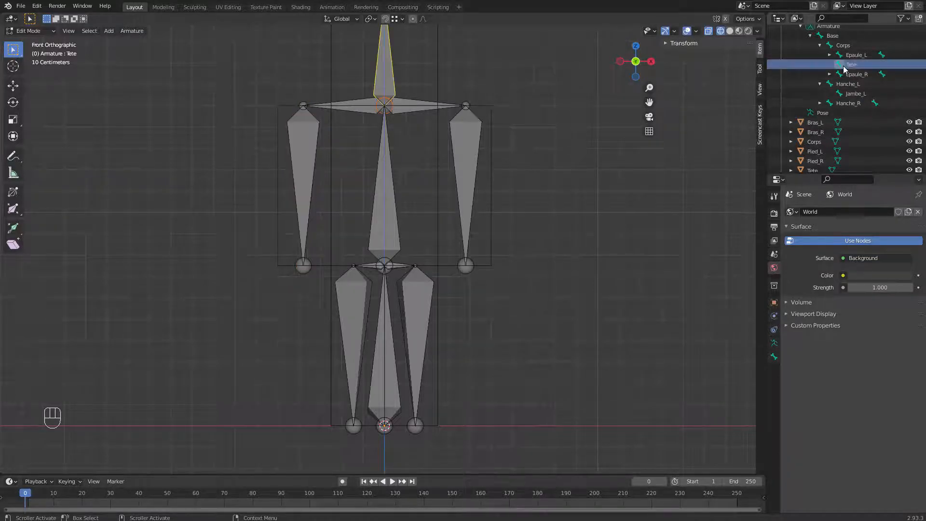
{"action": "left_click", "coordinate": [820, 103]}
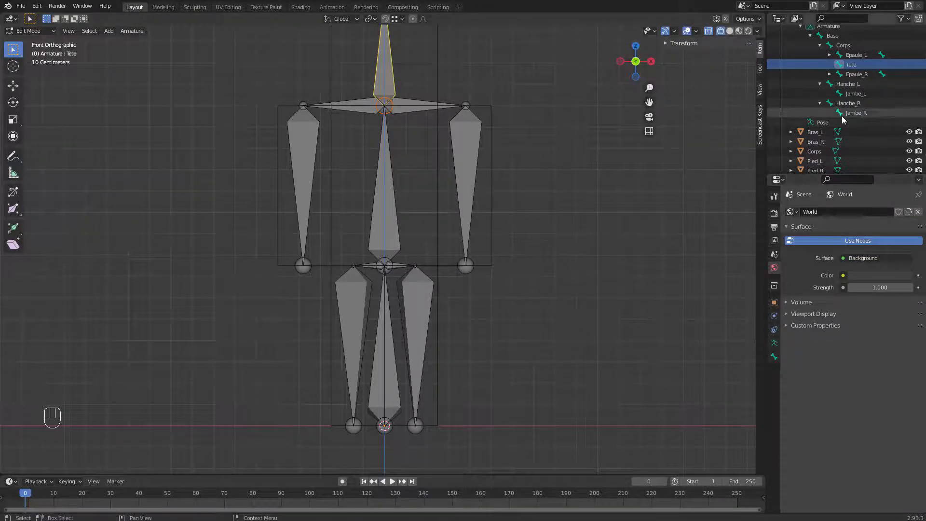
- Frame the whole armature in the right orthographic view and examine how its bones line up with the depth of the body
{"action": "middle_click_drag", "start_coordinate": [533, 223], "coordinate": [411, 221]}
{"action": "key", "text": "a"}
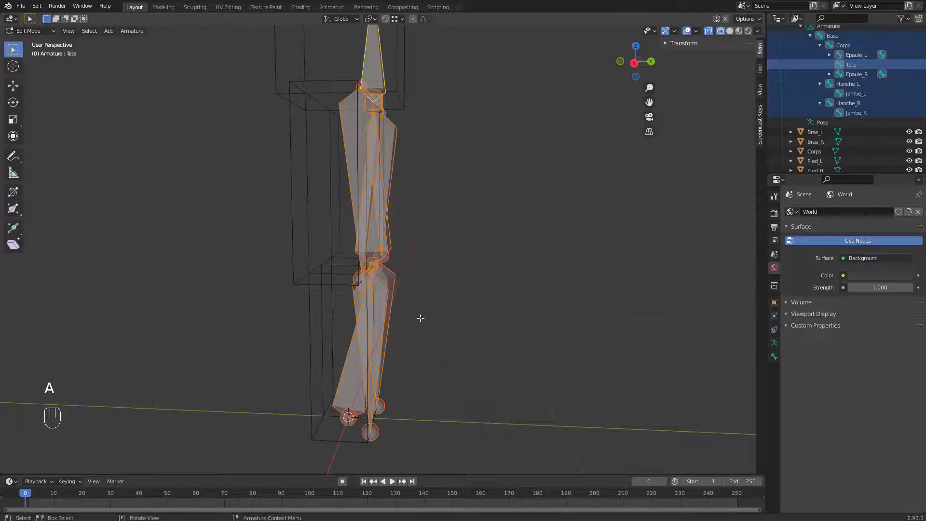
{"action": "middle_click_drag", "start_coordinate": [414, 297], "coordinate": [456, 237]}
{"action": "key", "text": "KP_1"}
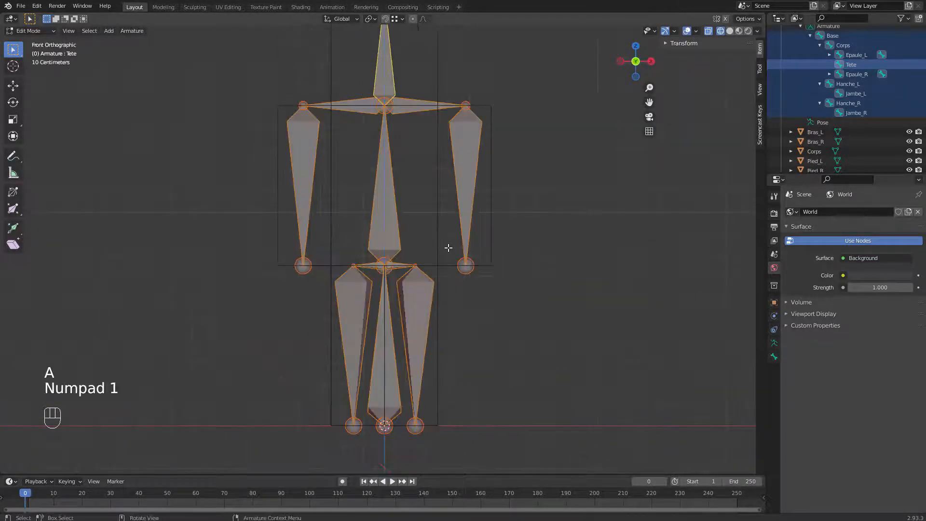
{"action": "key", "text": "KP_Decimal"}
{"action": "key", "text": "KP_1"}
{"action": "key", "text": "KP_3"}
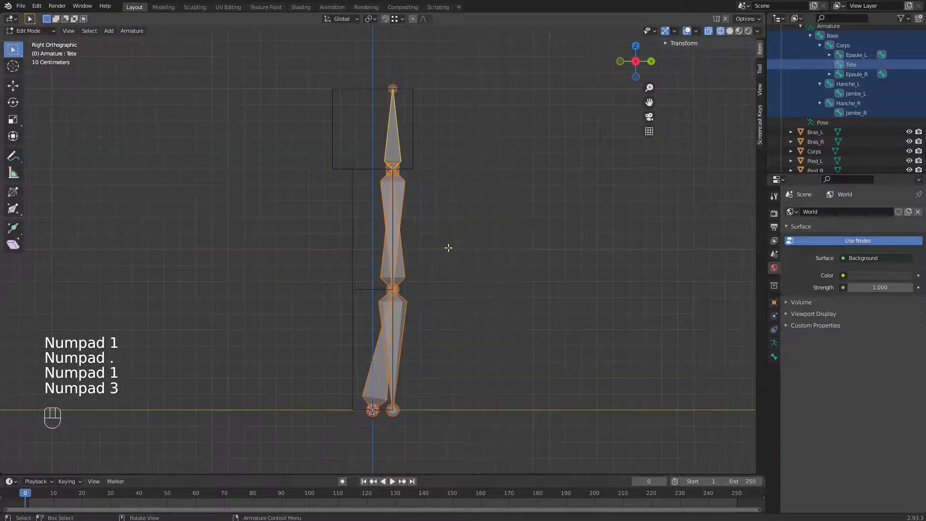
{"action": "left_click", "coordinate": [397, 18]}
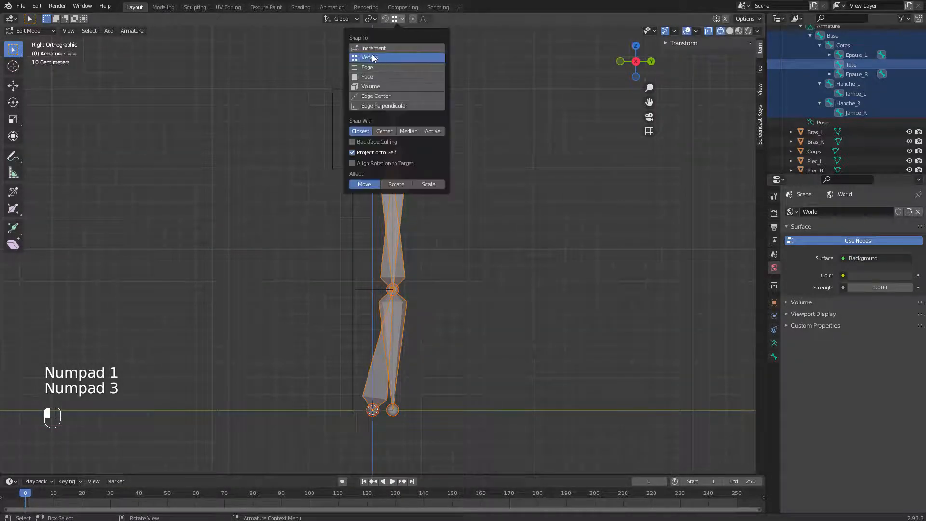
{"action": "left_click", "coordinate": [468, 291]}
- Select all bones and joints of the armature except the root of the base bone at the origin
{"action": "scroll", "coordinate": [413, 337], "scroll_direction": "up", "scroll_amount": 2}
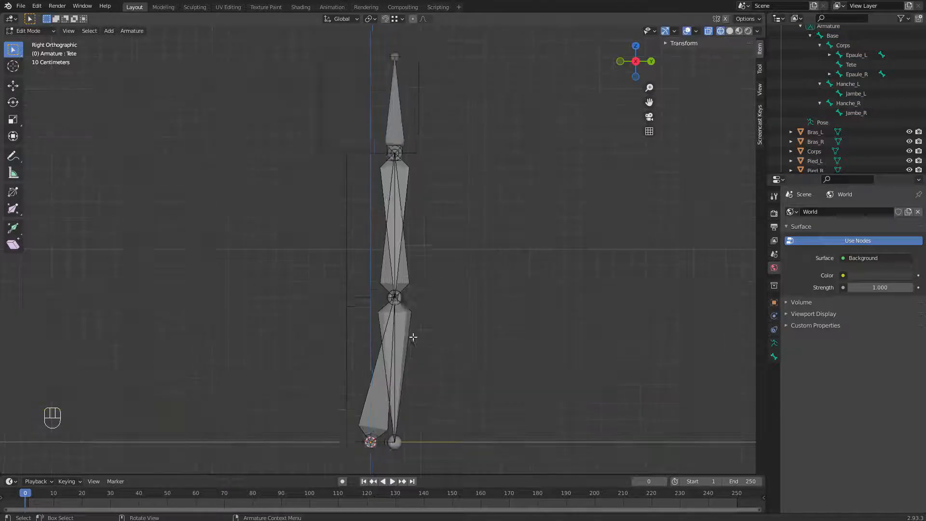
{"action": "middle_click_drag", "start_coordinate": [487, 318], "coordinate": [488, 245], "text": "shift"}
{"action": "left_click", "coordinate": [406, 411]}
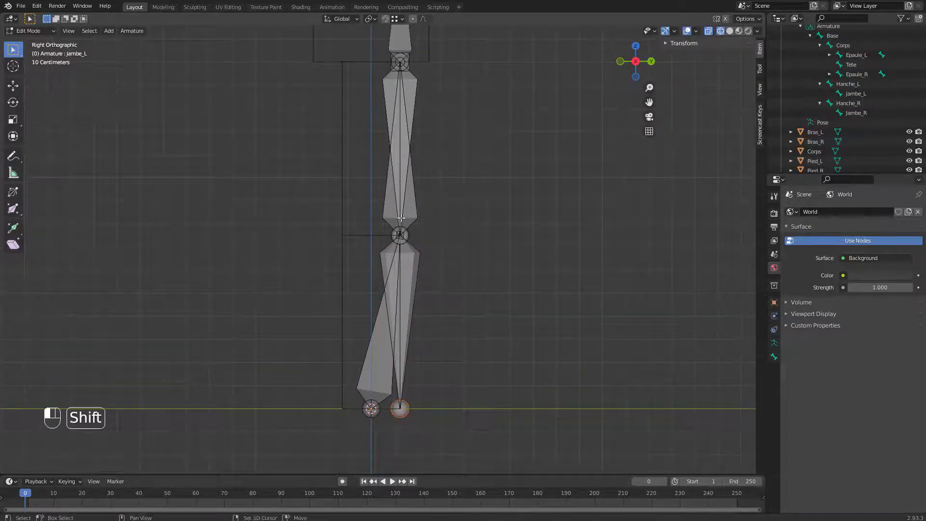
{"action": "left_click", "coordinate": [405, 233], "text": "shift"}
{"action": "scroll", "coordinate": [427, 238], "scroll_direction": "down", "scroll_amount": 4}
{"action": "left_click_drag", "start_coordinate": [389, 82], "coordinate": [444, 354]}
{"action": "scroll", "coordinate": [404, 238], "scroll_direction": "up", "scroll_amount": 3}
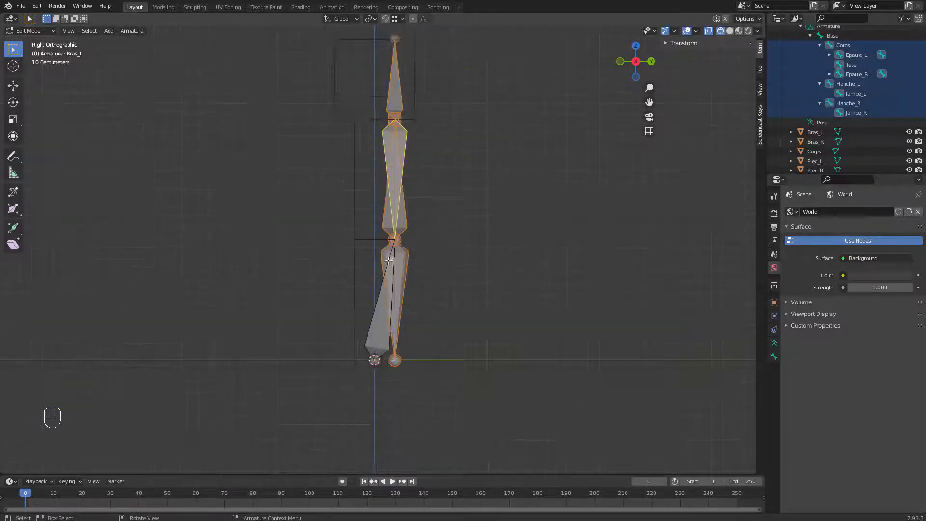
{"action": "middle_click_drag", "start_coordinate": [440, 334], "coordinate": [453, 320], "text": "shift"}
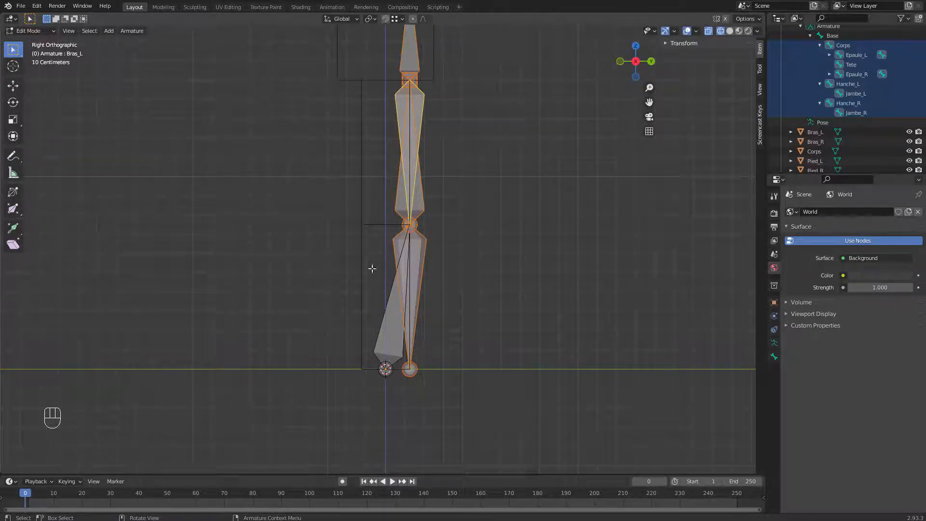
{"action": "key", "text": "g"}
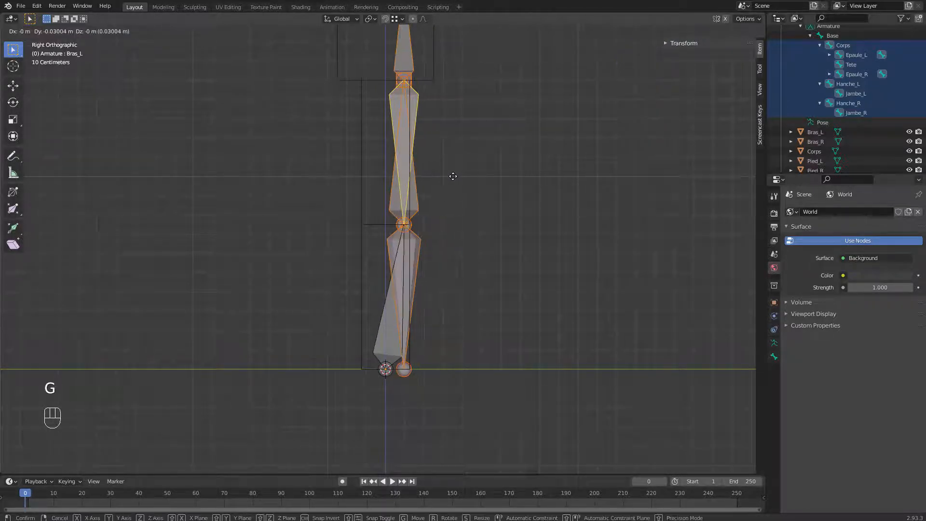
{"action": "key", "text": "y"}
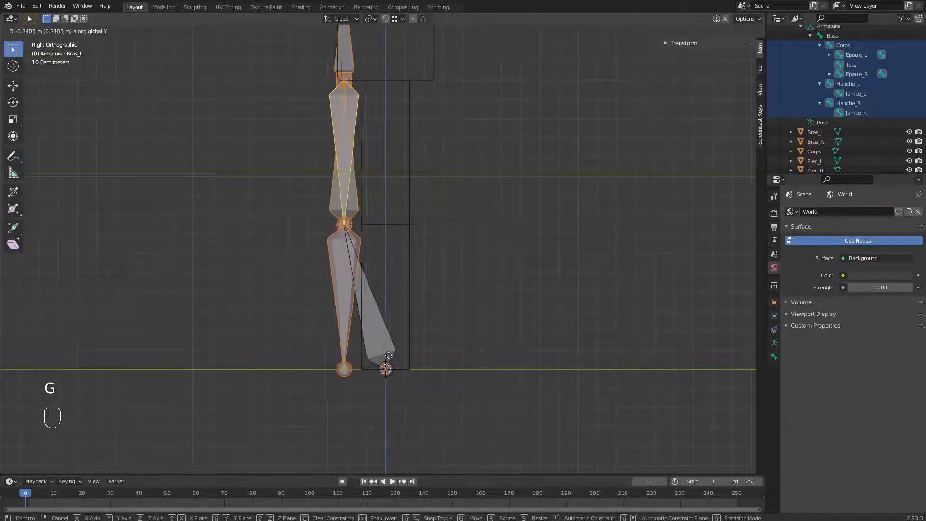
{"action": "key", "text": "ctrl"}
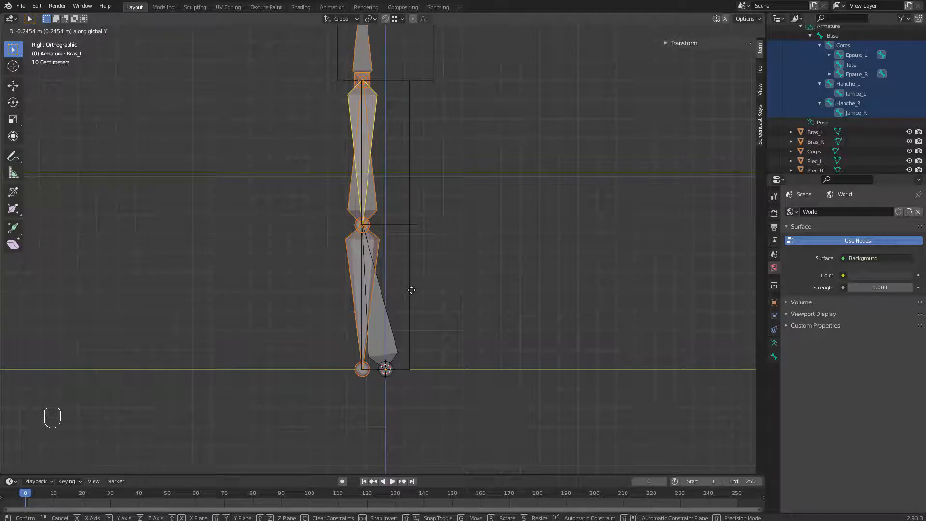
{"action": "key", "text": "0"}
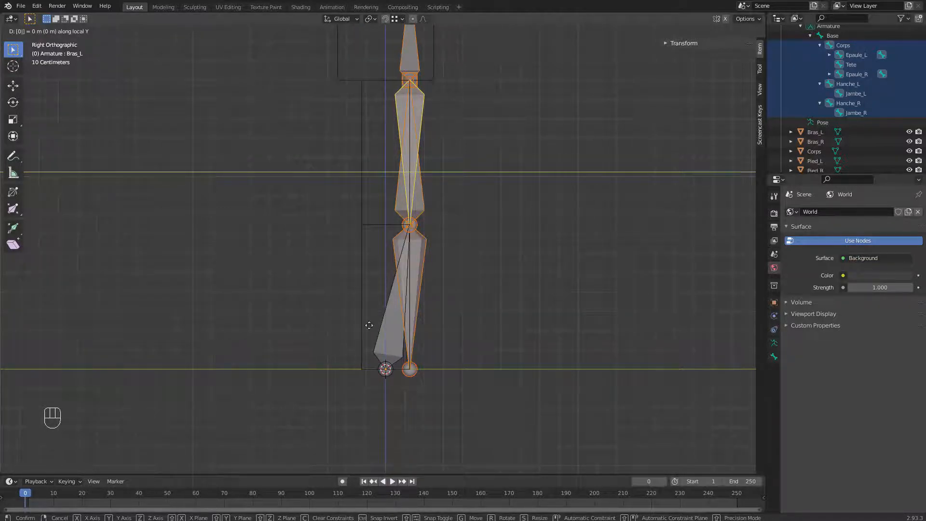
{"action": "key", "text": "Return"}
- Move the selected bones -0.125 m along the global Y axis to centre them in the body's depth
{"action": "key", "text": "g"}
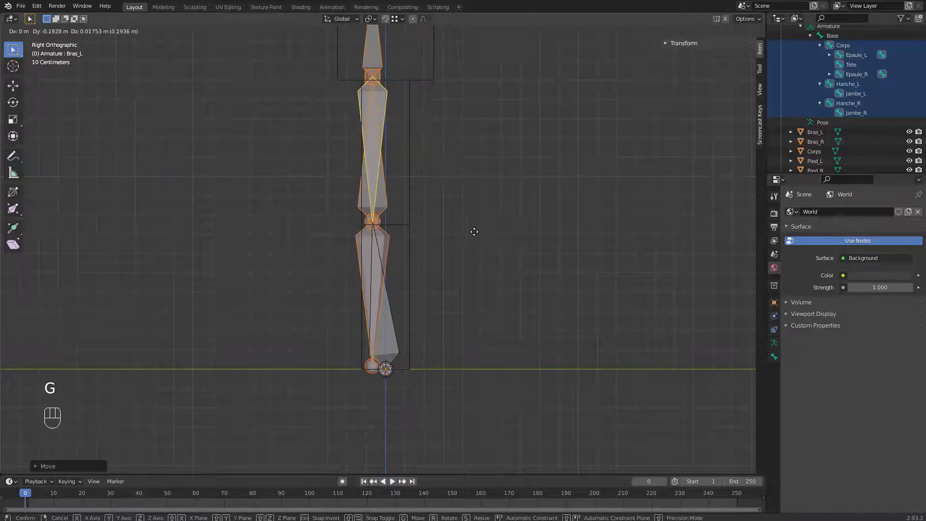
{"action": "key", "text": "y"}
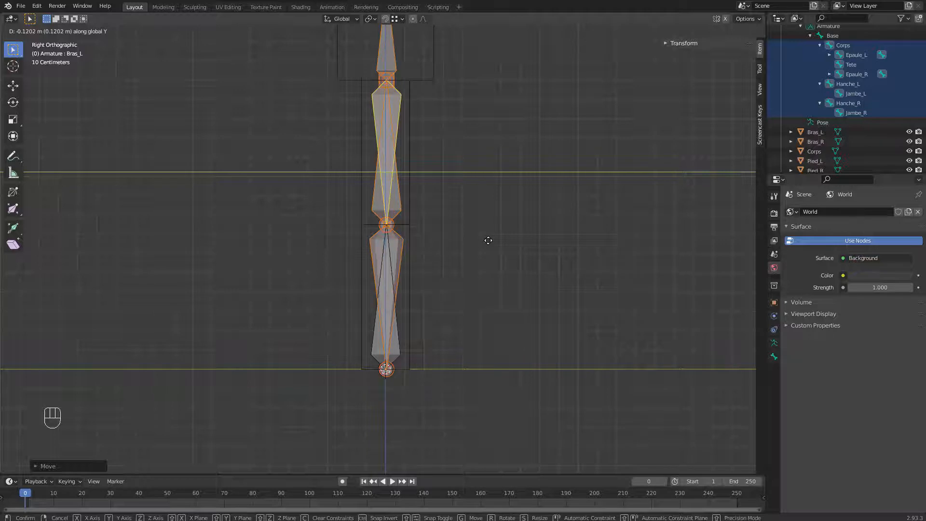
{"action": "type", "text": "0.12-"}
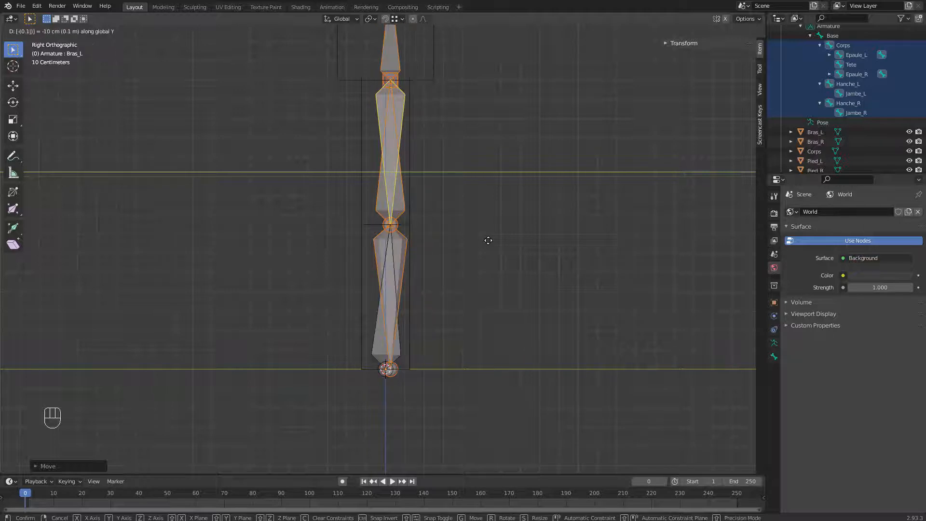
{"action": "type", "text": "5"}
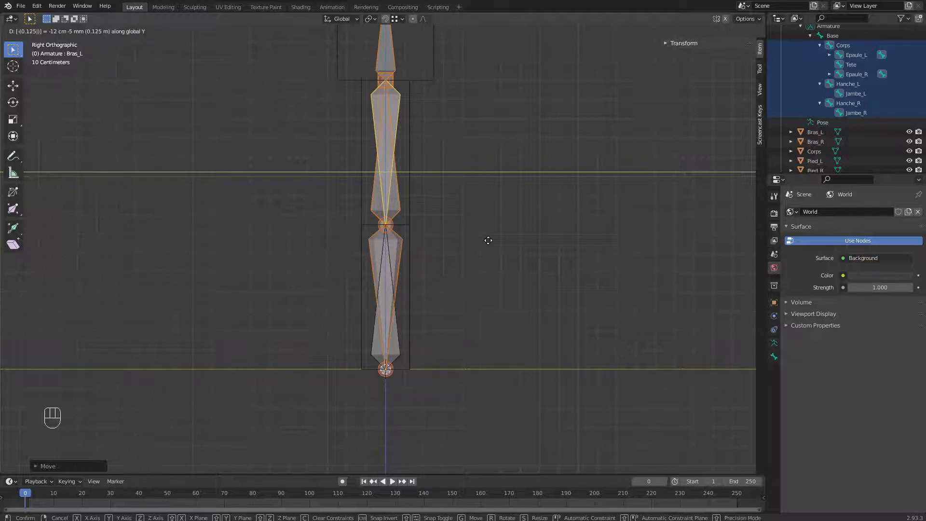
{"action": "key", "text": "Return"}
- Examine the centring of the armature's joints within the body's depth, leaving Edit Mode and selecting the Corps mesh for comparison
{"action": "scroll", "coordinate": [410, 163], "scroll_direction": "up", "scroll_amount": 10}
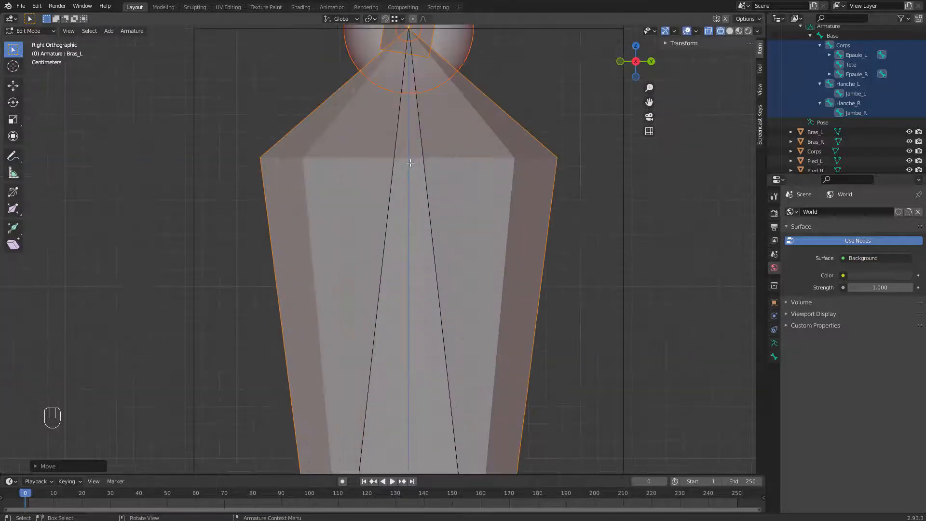
{"action": "middle_click_drag", "start_coordinate": [446, 178], "coordinate": [444, 318], "text": "shift"}
{"action": "scroll", "coordinate": [444, 316], "scroll_direction": "up", "scroll_amount": 9}
{"action": "middle_click_drag", "start_coordinate": [473, 136], "coordinate": [412, 345], "text": "shift"}
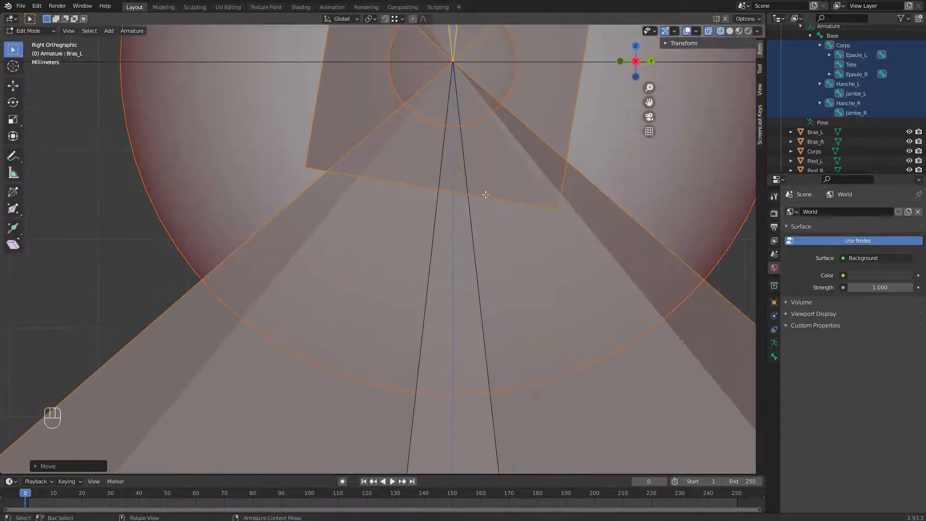
{"action": "scroll", "coordinate": [459, 365], "scroll_direction": "down", "scroll_amount": 6}
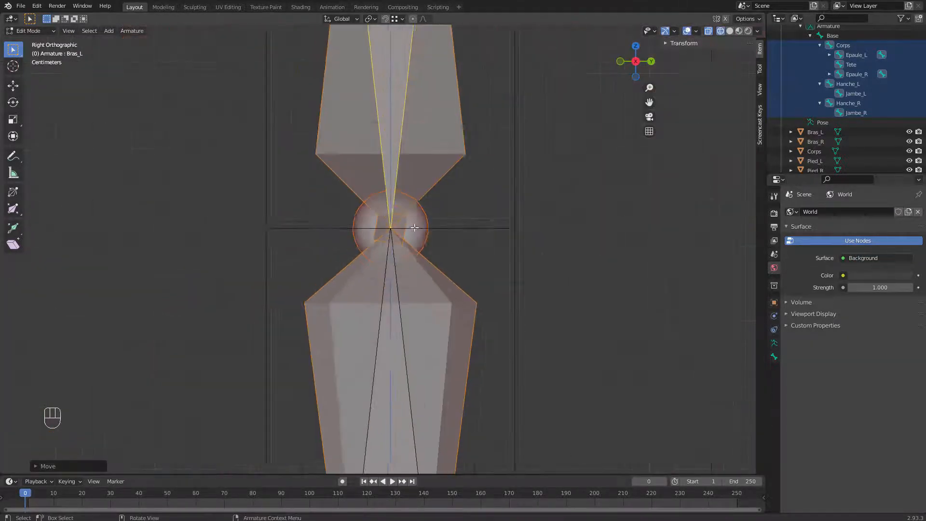
{"action": "scroll", "coordinate": [415, 227], "scroll_direction": "down", "scroll_amount": 7}
{"action": "key", "text": "Tab"}
{"action": "left_click", "coordinate": [401, 216]}
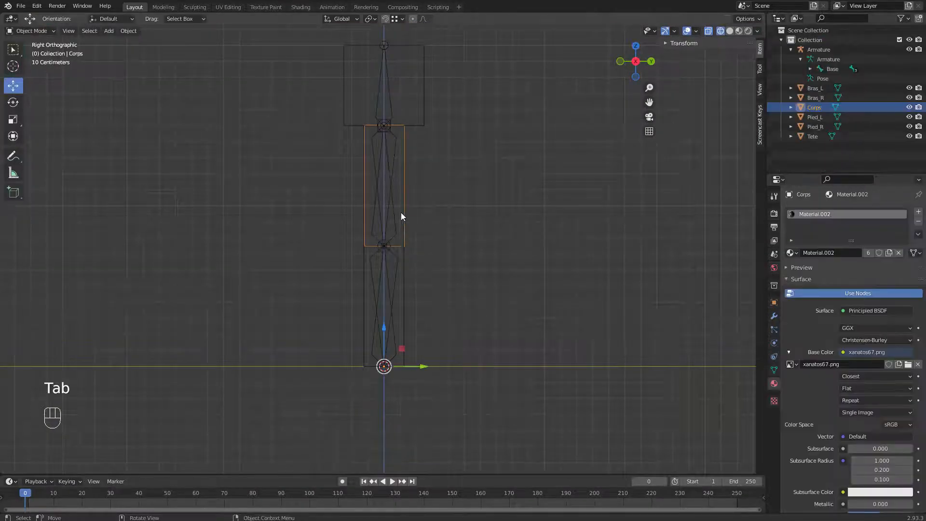
{"action": "scroll", "coordinate": [404, 126], "scroll_direction": "up", "scroll_amount": 4}
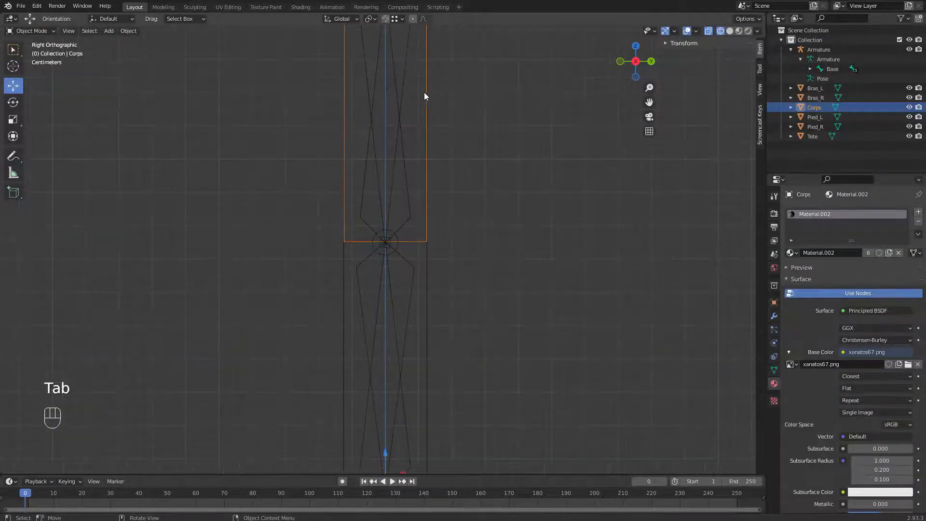
{"action": "middle_click_drag", "start_coordinate": [495, 91], "coordinate": [499, 204], "text": "shift"}
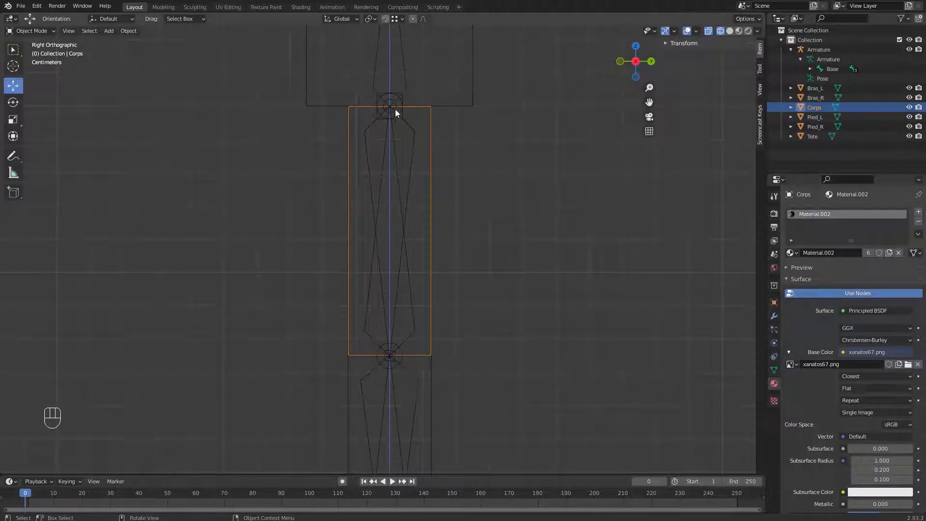
{"action": "scroll", "coordinate": [381, 162], "scroll_direction": "down", "scroll_amount": 4}
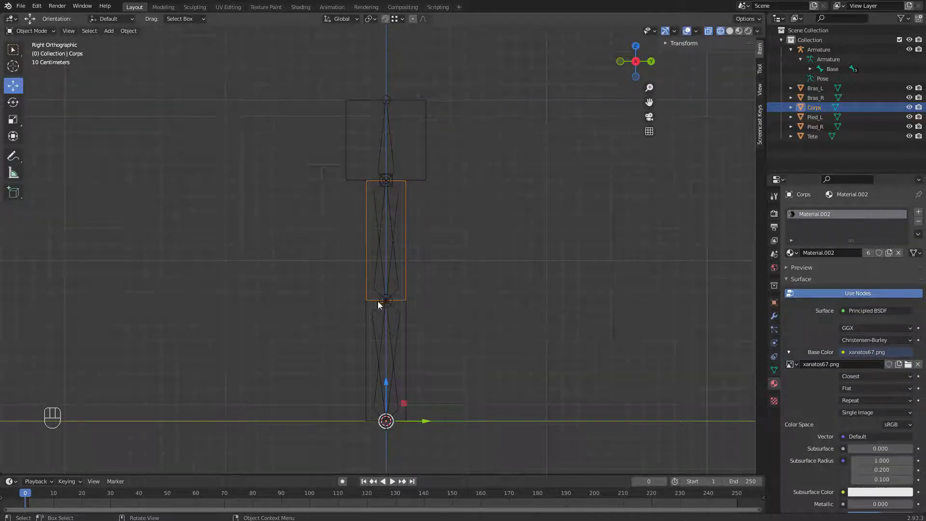
{"action": "middle_click_drag", "start_coordinate": [248, 311], "coordinate": [441, 243]}
{"action": "scroll", "coordinate": [517, 248], "scroll_direction": "up", "scroll_amount": 2}
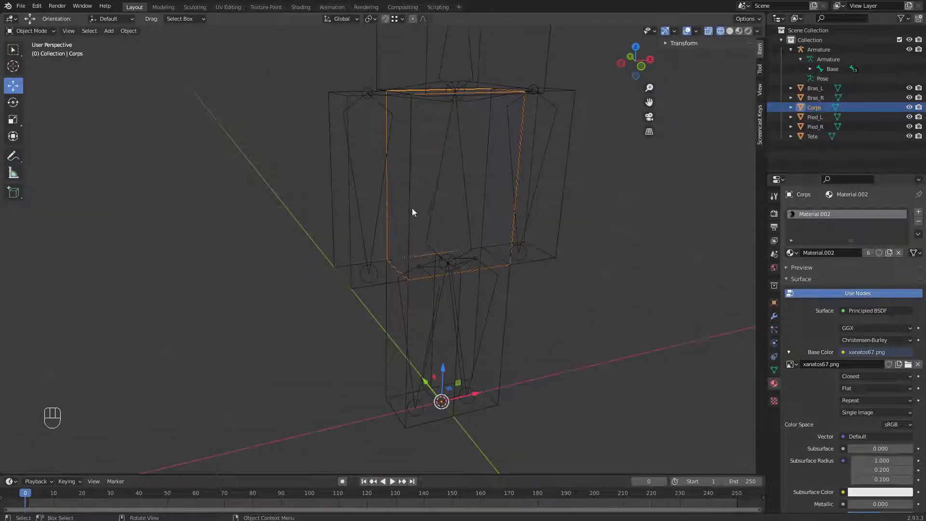
- View the character in solid shading and return the viewport to wireframe display
{"action": "key", "text": "z"}
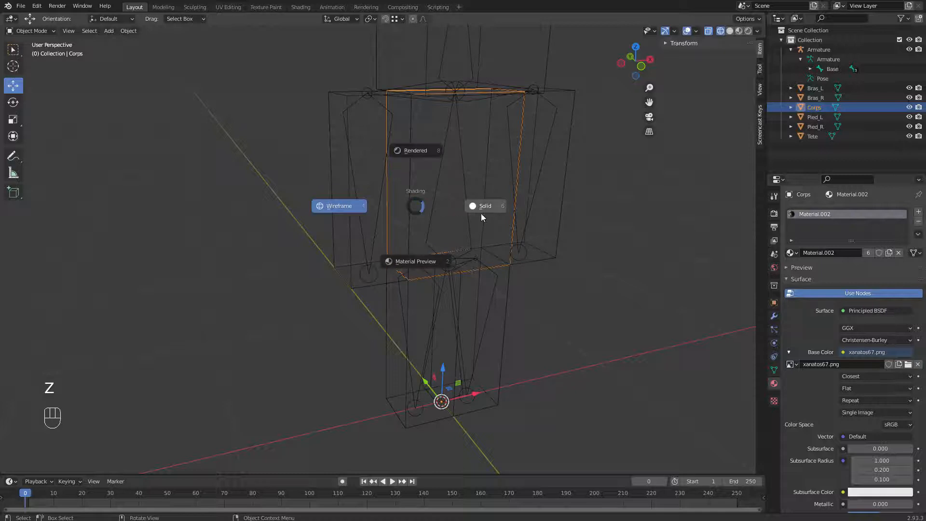
{"action": "left_click", "coordinate": [482, 216]}
{"action": "mouse_move", "coordinate": [518, 224]}
{"action": "middle_mouse_down"}
{"action": "mouse_move", "coordinate": [500, 212]}
{"action": "mouse_move", "coordinate": [560, 218]}
{"action": "mouse_move", "coordinate": [464, 228]}
{"action": "middle_mouse_up"}
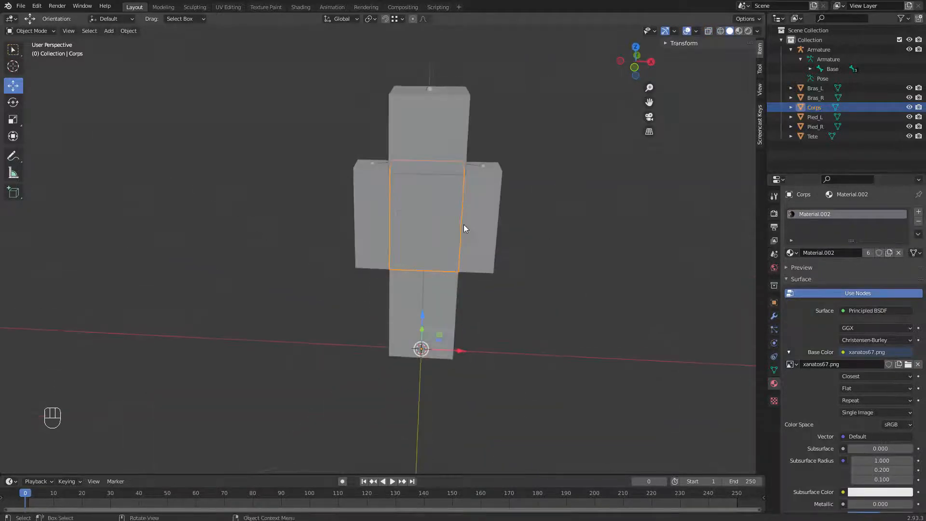
{"action": "key", "text": "z"}
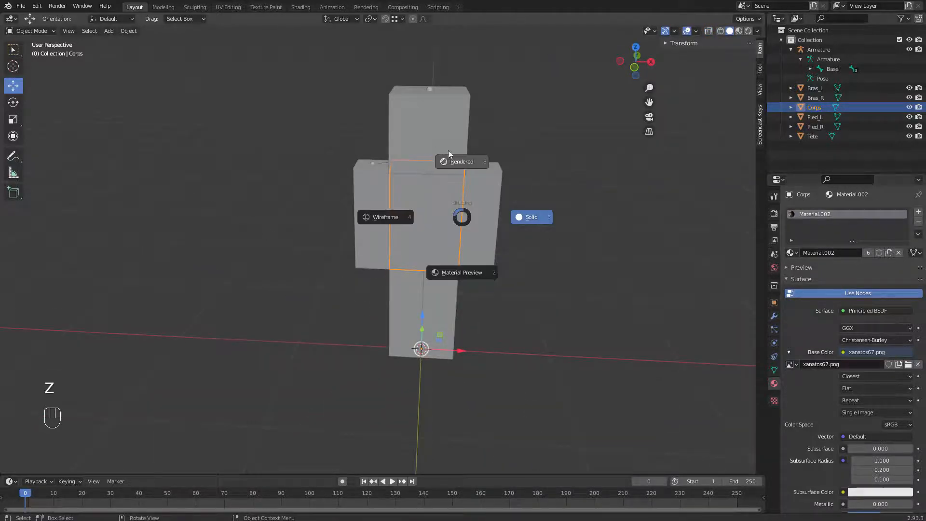
{"action": "left_click", "coordinate": [418, 199]}
{"action": "key", "text": "z"}
{"action": "left_click", "coordinate": [385, 208]}
{"action": "key", "text": "z"}
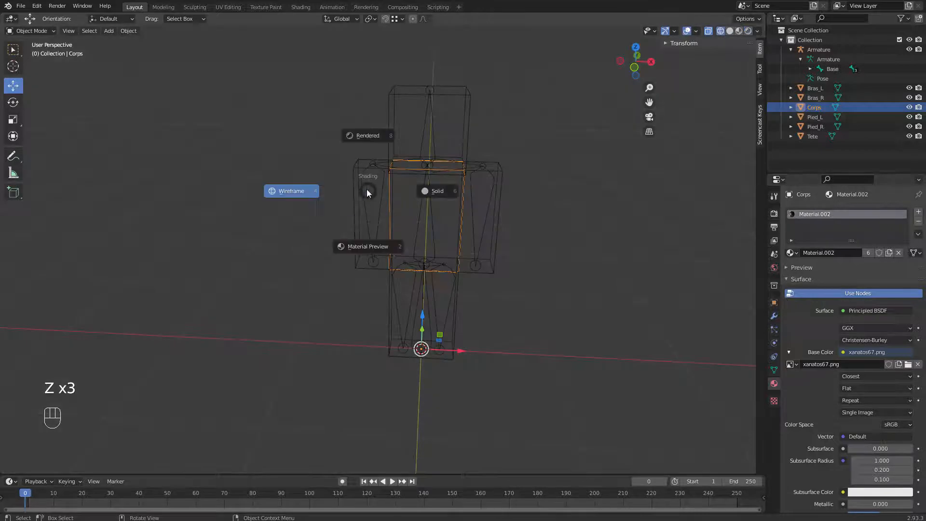
{"action": "left_click", "coordinate": [285, 193]}
- Select the armature and enter Edit Mode to inspect its bones in perspective
{"action": "scroll", "coordinate": [364, 244], "scroll_direction": "up", "scroll_amount": 3}
{"action": "mouse_move", "coordinate": [366, 245]}
{"action": "middle_mouse_down"}
{"action": "mouse_move", "coordinate": [462, 216]}
{"action": "mouse_move", "coordinate": [426, 245]}
{"action": "mouse_move", "coordinate": [485, 215]}
{"action": "middle_mouse_up"}
{"action": "left_click", "coordinate": [455, 259]}
{"action": "middle_click_drag", "start_coordinate": [390, 160], "coordinate": [267, 140], "text": "shift"}
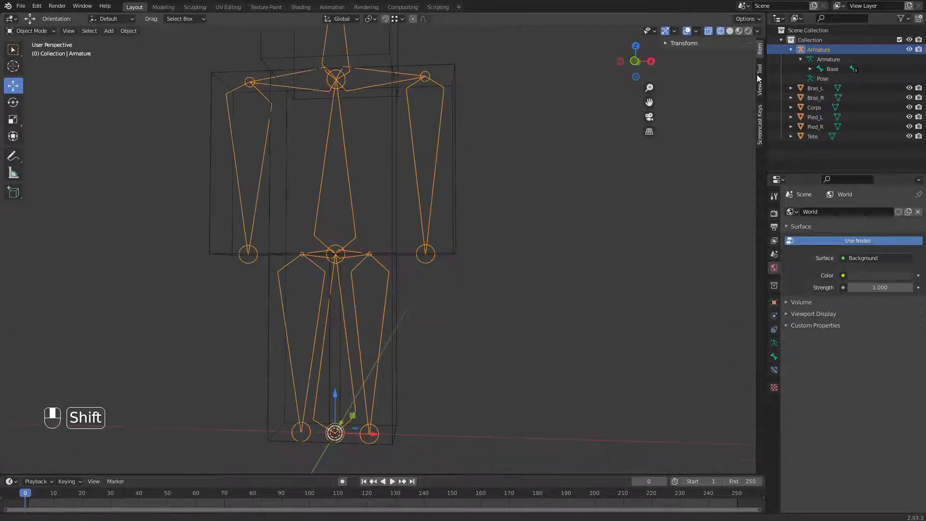
{"action": "key", "text": "Tab"}
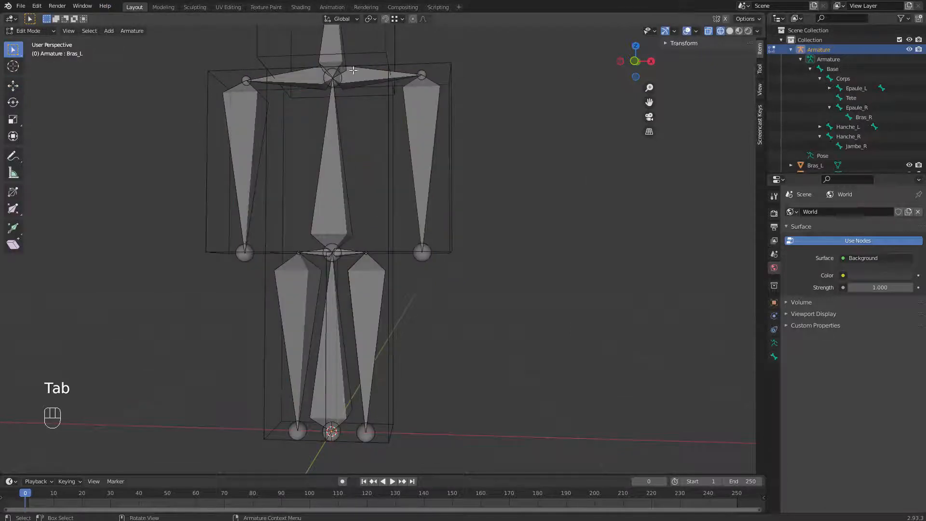
{"action": "middle_click_drag", "start_coordinate": [392, 124], "coordinate": [304, 327]}
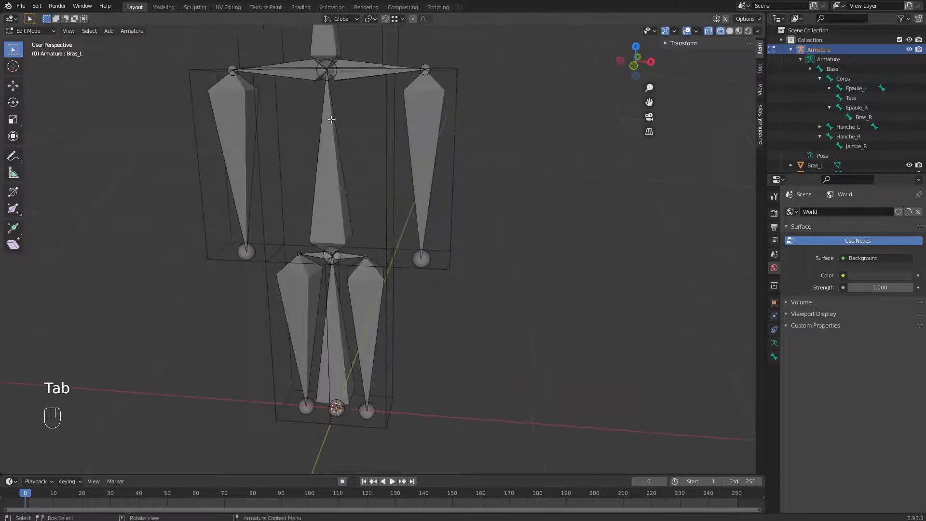
{"action": "middle_click_drag", "start_coordinate": [424, 149], "coordinate": [486, 252], "text": "shift"}
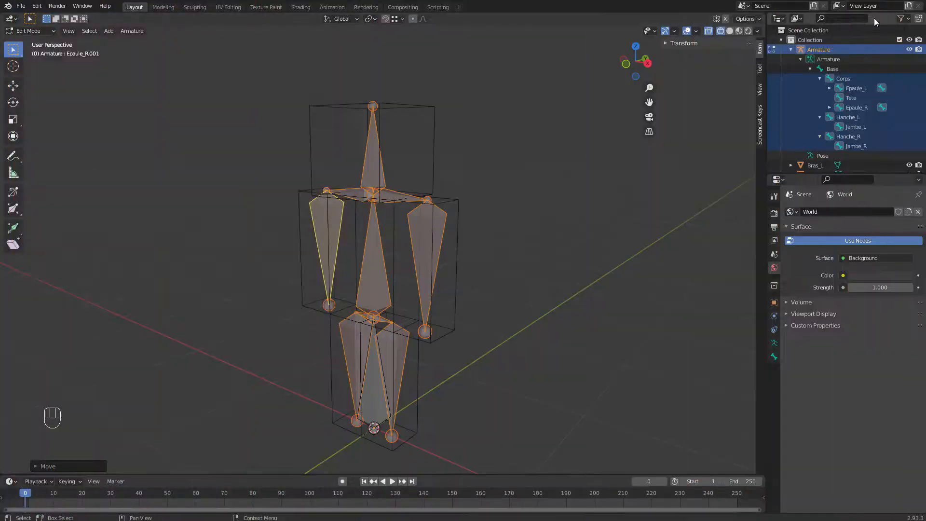
- Save the scene as a new file named mineskin-V004-Animation-Marche-01.blend in the Minecraft folder
{"action": "left_click", "coordinate": [16, 7]}
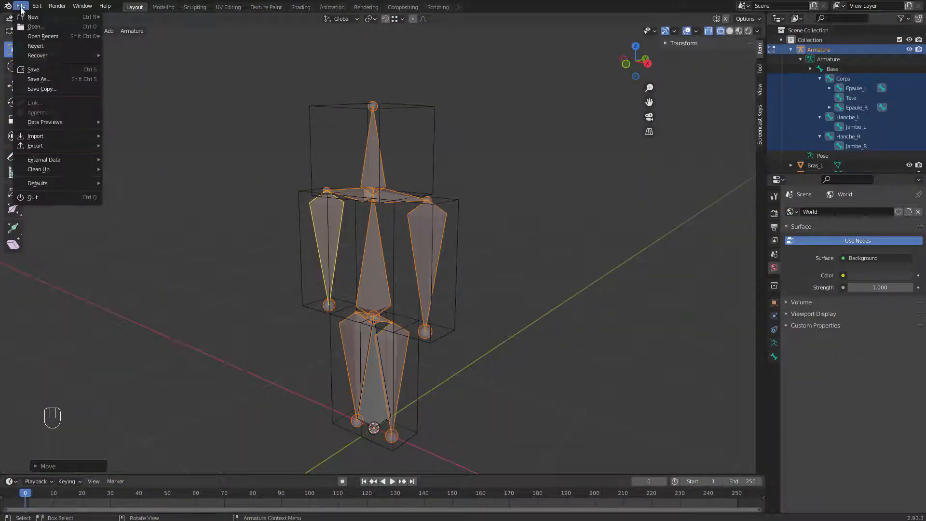
{"action": "left_click", "coordinate": [54, 83]}
{"action": "left_click", "coordinate": [401, 279]}
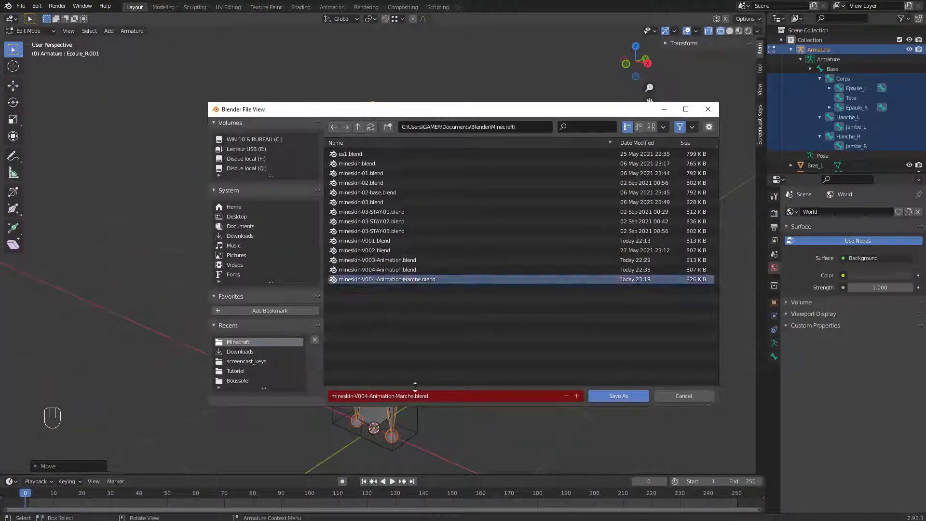
{"action": "left_click", "coordinate": [414, 397]}
{"action": "left_click", "coordinate": [414, 396]}
{"action": "type", "text": "-"}
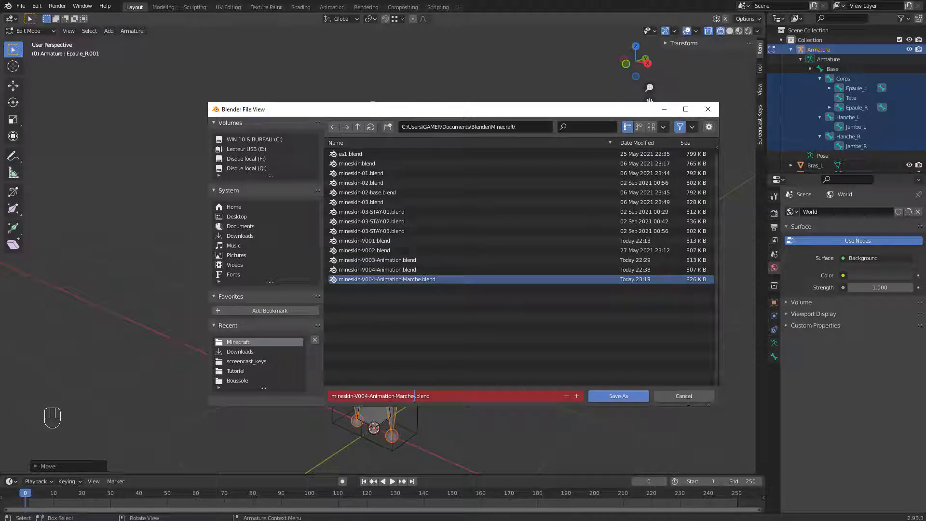
{"action": "type", "text": "01"}
{"action": "key", "text": "Return"}
{"action": "left_click", "coordinate": [621, 400]}
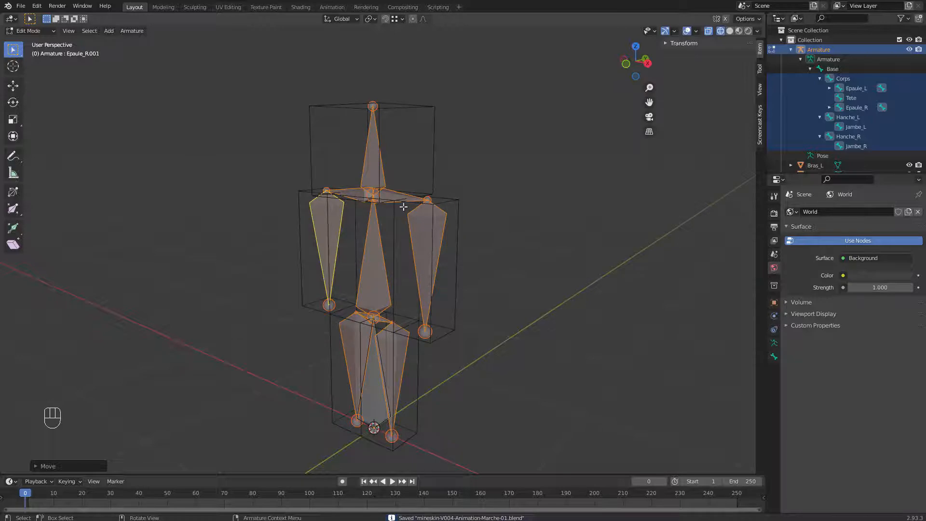
- Return to Object Mode and compare the Bras_L mesh with the armature by selecting each in turn
{"action": "key", "text": "Tab"}
{"action": "left_click", "coordinate": [430, 247]}
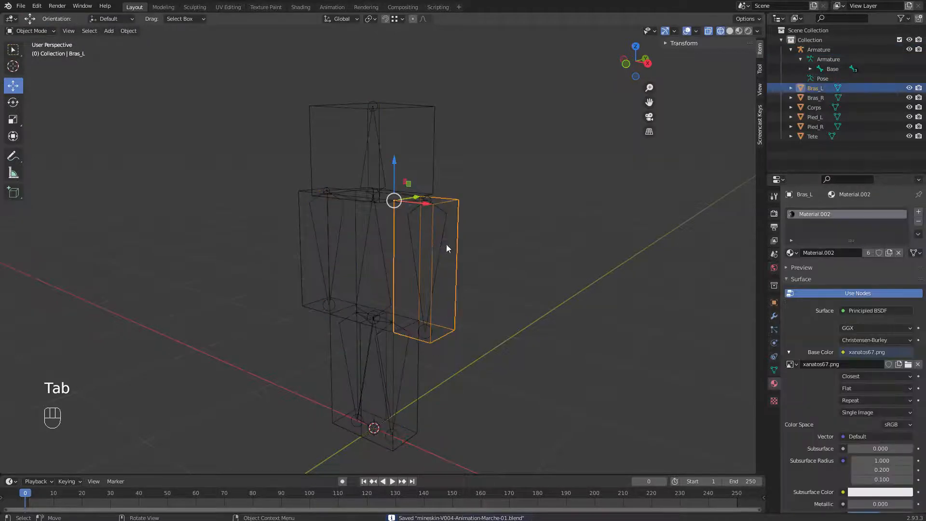
{"action": "left_click", "coordinate": [438, 233]}
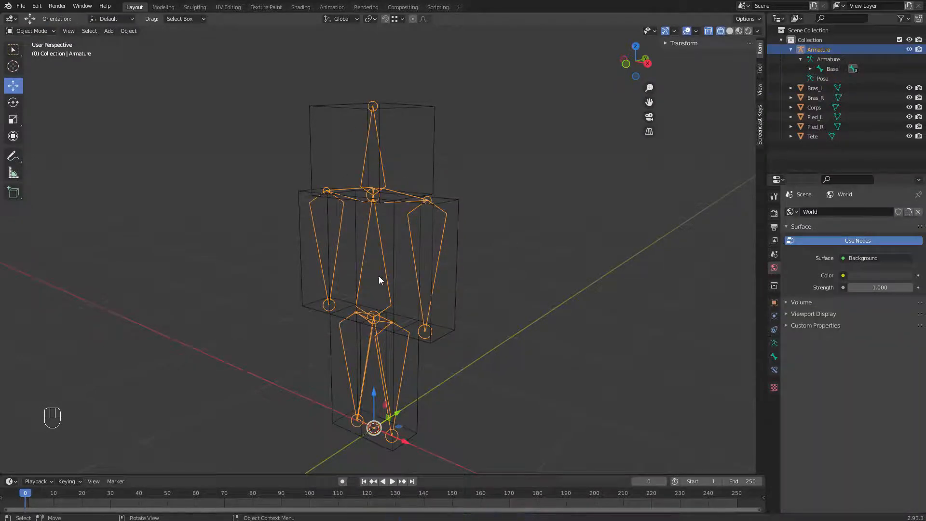
{"action": "middle_click_drag", "start_coordinate": [379, 280], "coordinate": [459, 348]}
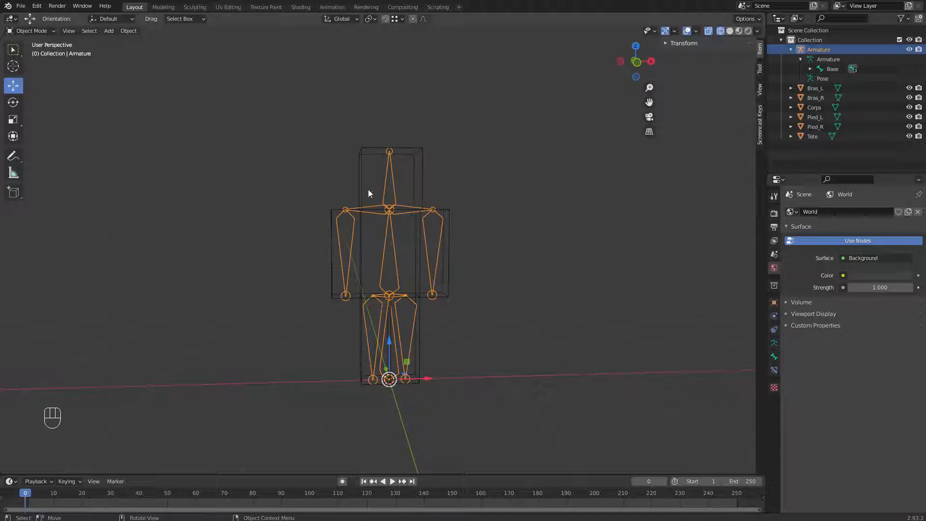
{"action": "scroll", "coordinate": [444, 393], "scroll_direction": "up", "scroll_amount": 4}
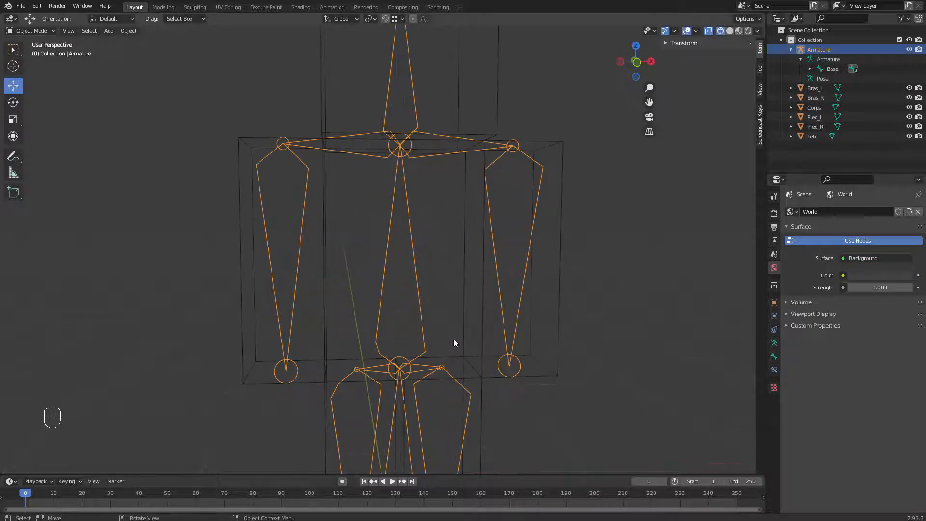
{"action": "left_click", "coordinate": [503, 253]}
{"action": "middle_click_drag", "start_coordinate": [547, 252], "coordinate": [470, 298]}
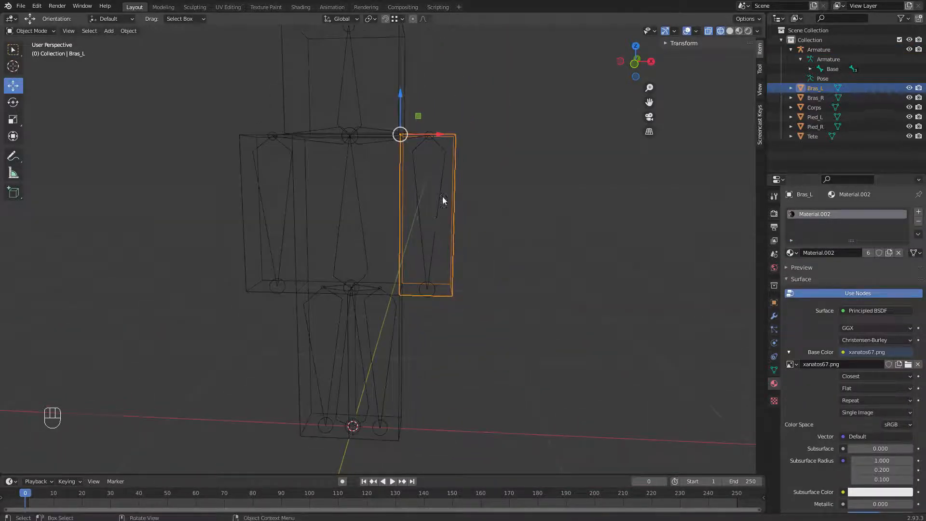
{"action": "middle_click_drag", "start_coordinate": [463, 197], "coordinate": [504, 221], "text": "shift"}
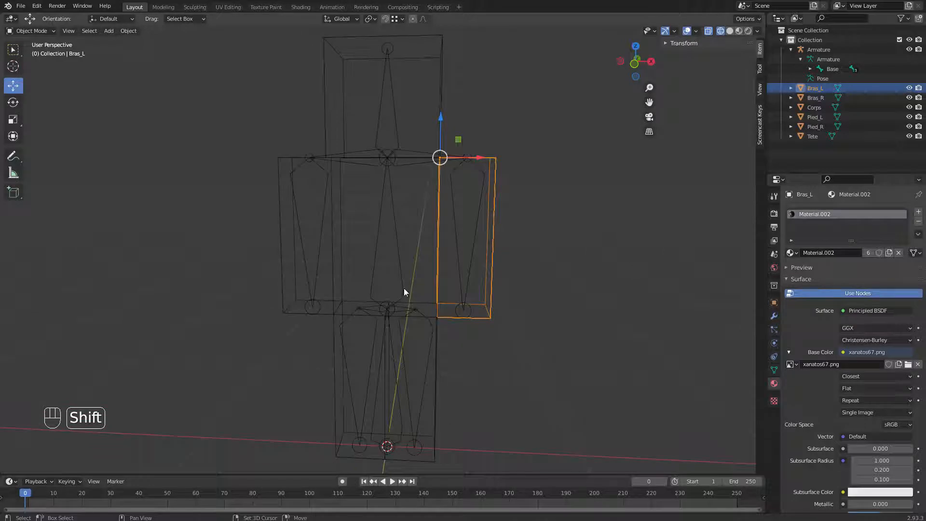
{"action": "left_click", "coordinate": [391, 205]}
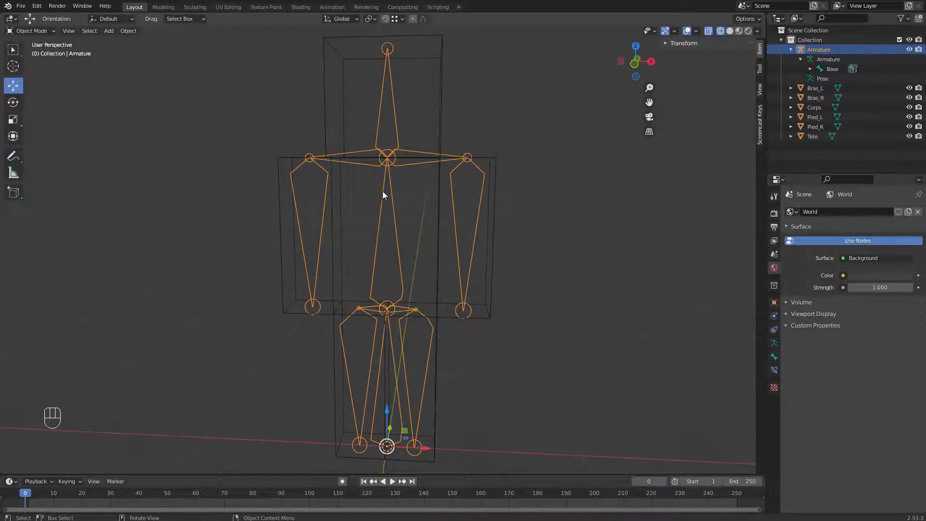
- Parent the head, torso, both arm and both leg meshes to the armature using Armature Deform With Automatic Weights
{"action": "left_click", "coordinate": [439, 112]}
{"action": "left_click", "coordinate": [333, 271], "text": "shift"}
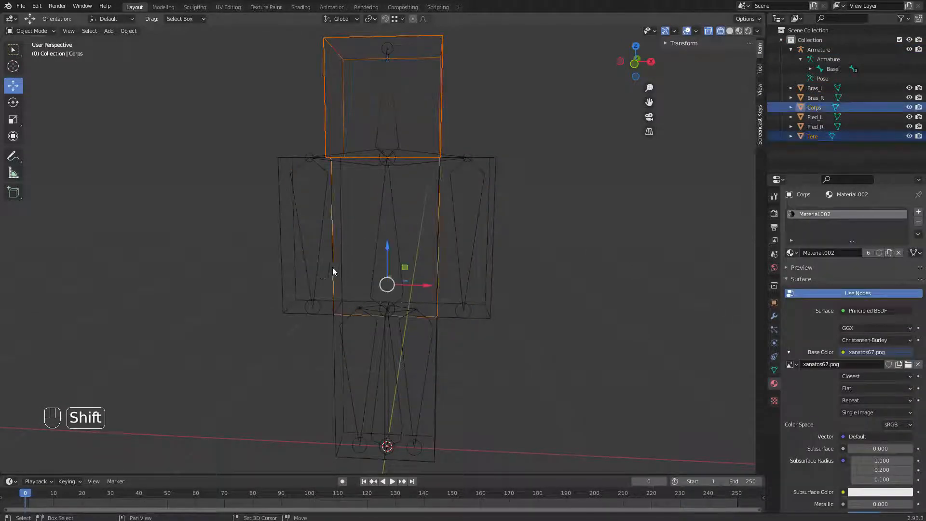
{"action": "left_click", "coordinate": [285, 271], "text": "shift"}
{"action": "left_click", "coordinate": [488, 273], "text": "shift"}
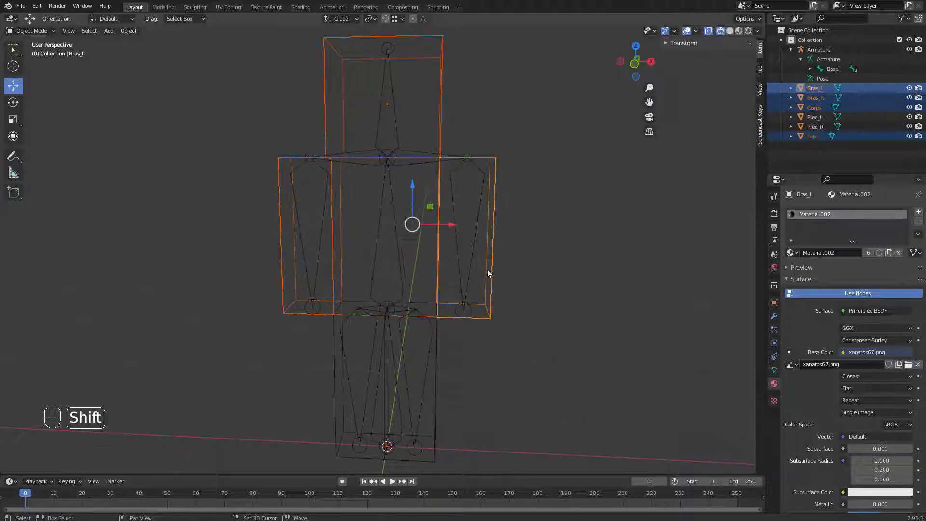
{"action": "left_click", "coordinate": [437, 385], "text": "shift"}
{"action": "left_click", "coordinate": [337, 432], "text": "shift"}
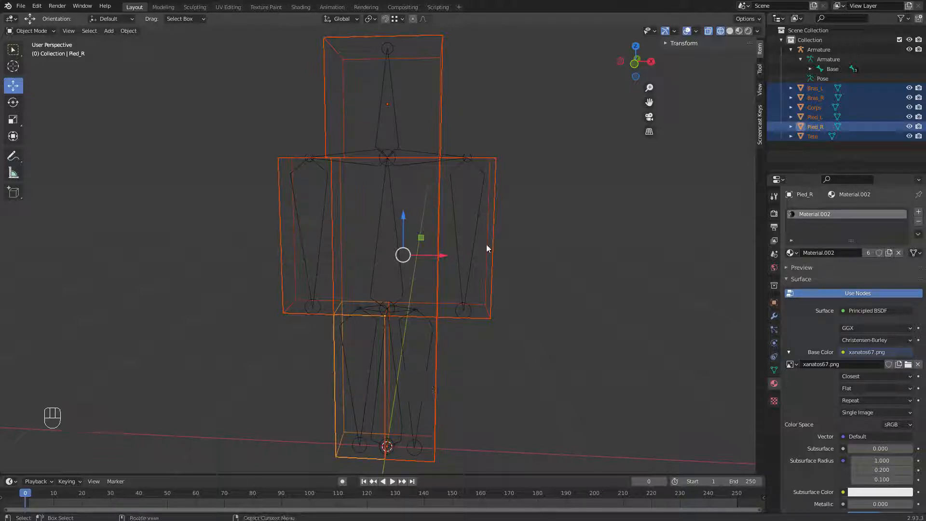
{"action": "left_click", "coordinate": [392, 191], "text": "shift"}
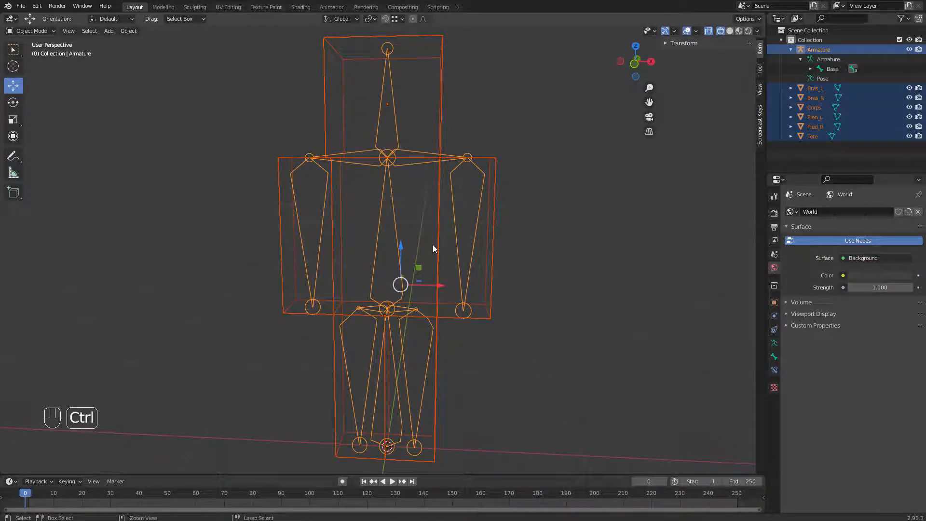
{"action": "key", "text": "ctrl+p"}
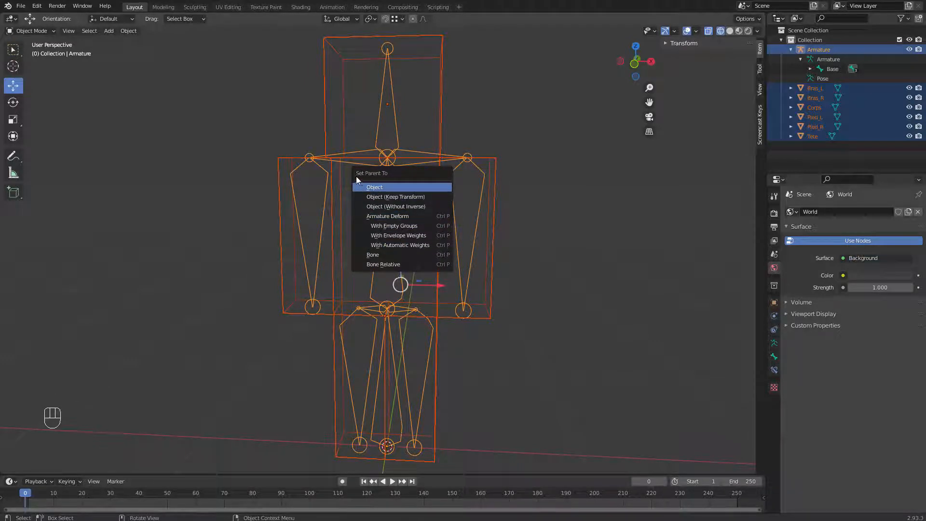
{"action": "left_click", "coordinate": [383, 244]}
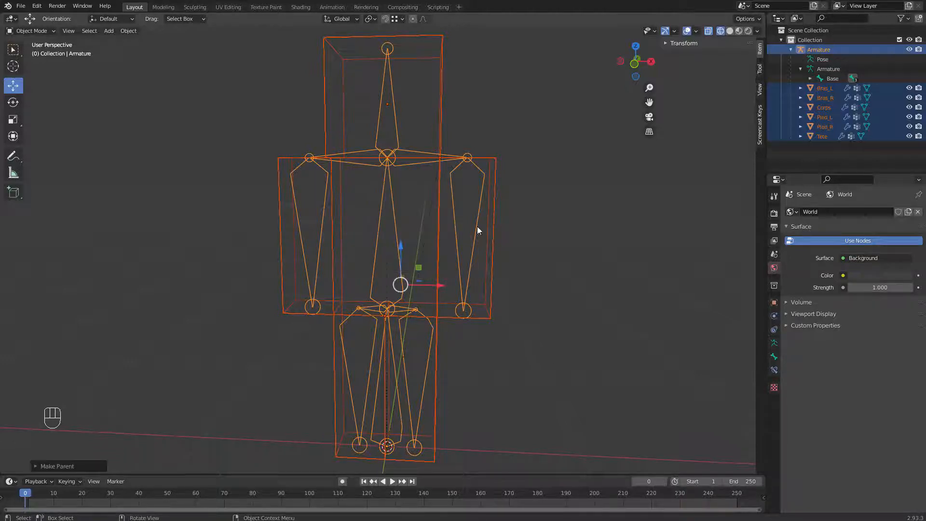
- Select only the armature and switch it to Edit Mode
{"action": "left_click", "coordinate": [468, 216]}
{"action": "left_click", "coordinate": [459, 259]}
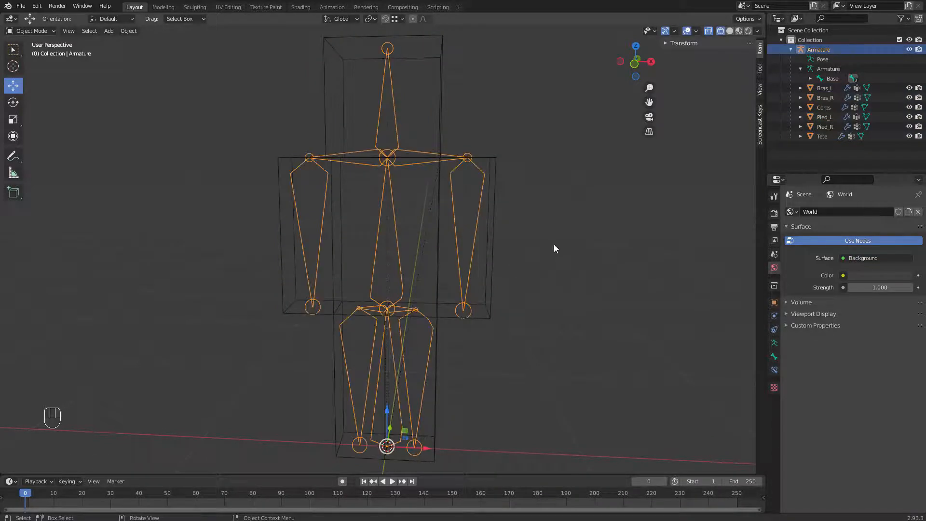
{"action": "middle_click_drag", "start_coordinate": [553, 244], "coordinate": [502, 258]}
{"action": "key", "text": "Tab"}
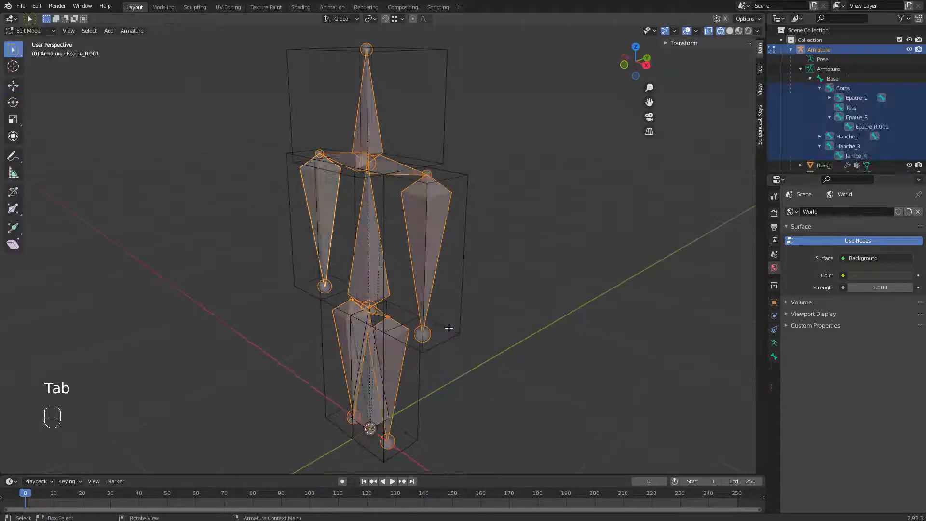
{"action": "middle_click_drag", "start_coordinate": [478, 322], "coordinate": [457, 326]}
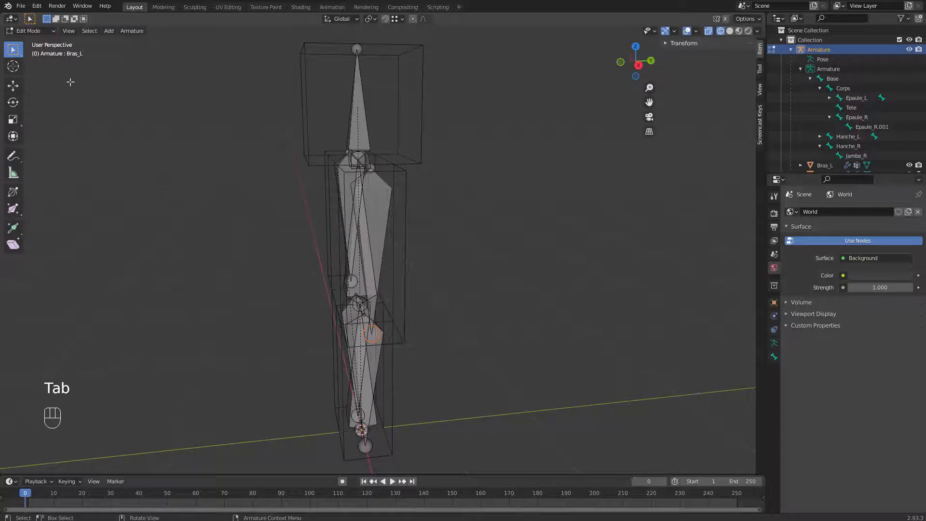
{"action": "key", "text": "g"}
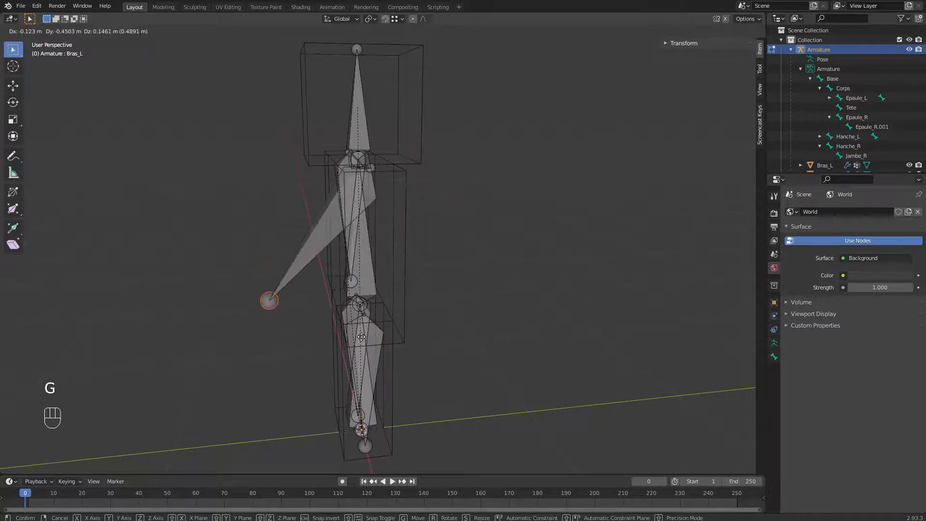
{"action": "right_click", "coordinate": [317, 348]}
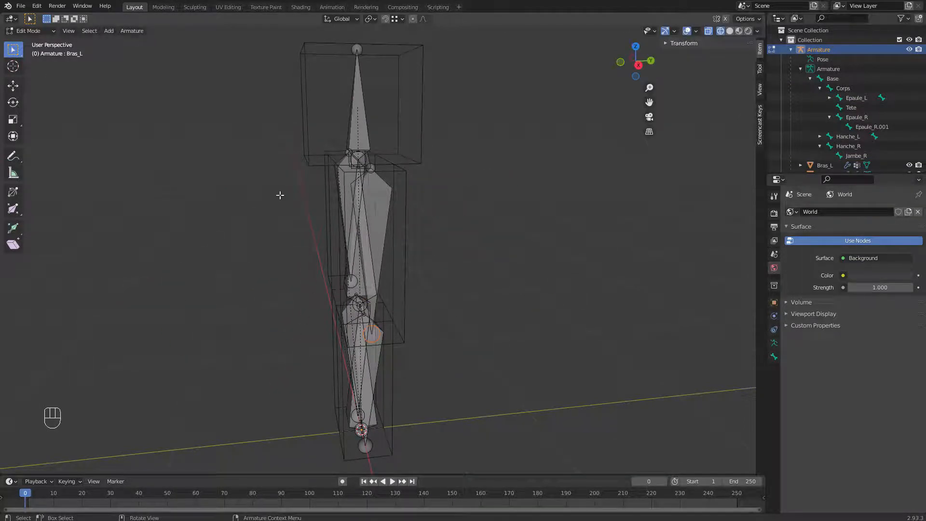
- Select all bones of the armature and switch it from Edit Mode to Pose Mode
{"action": "key", "text": "a"}
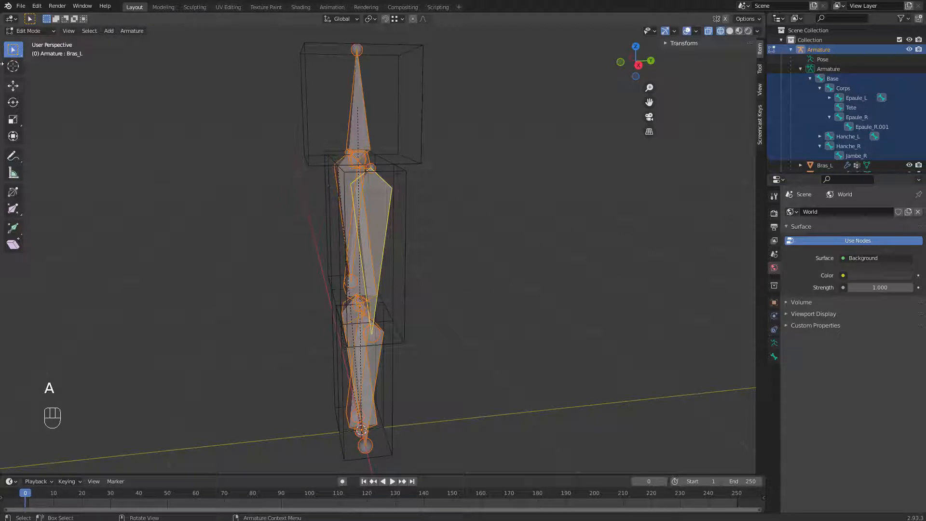
{"action": "left_click", "coordinate": [19, 32]}
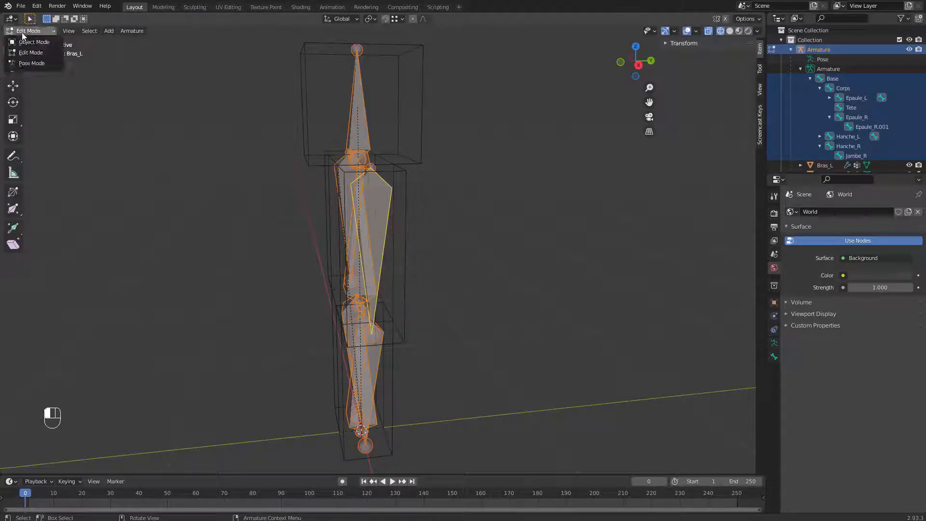
{"action": "left_click", "coordinate": [29, 65]}
{"action": "middle_click_drag", "start_coordinate": [382, 202], "coordinate": [324, 87]}
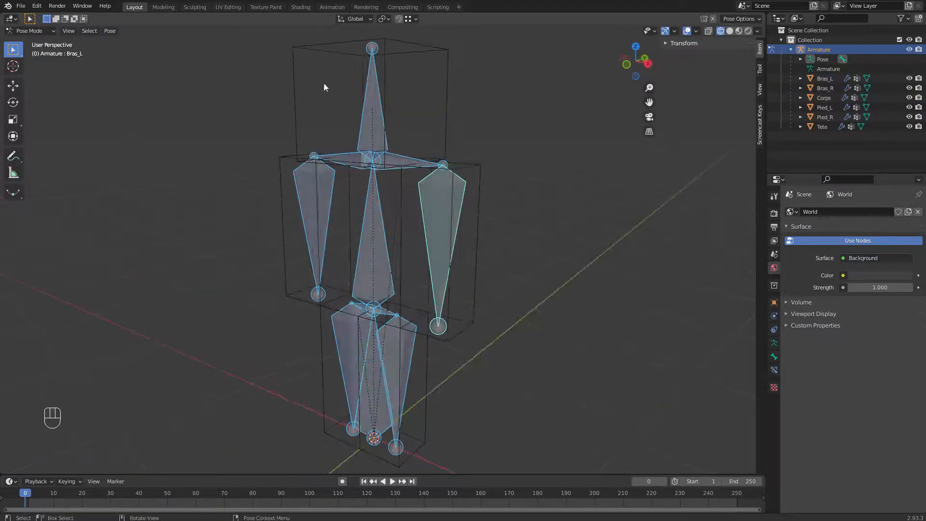
- Select the Bras_L bone and display the character in rendered shading from the front
{"action": "left_click", "coordinate": [431, 349]}
{"action": "middle_click_drag", "start_coordinate": [519, 331], "coordinate": [560, 306]}
{"action": "key", "text": "KP_1"}
{"action": "key", "text": "e"}
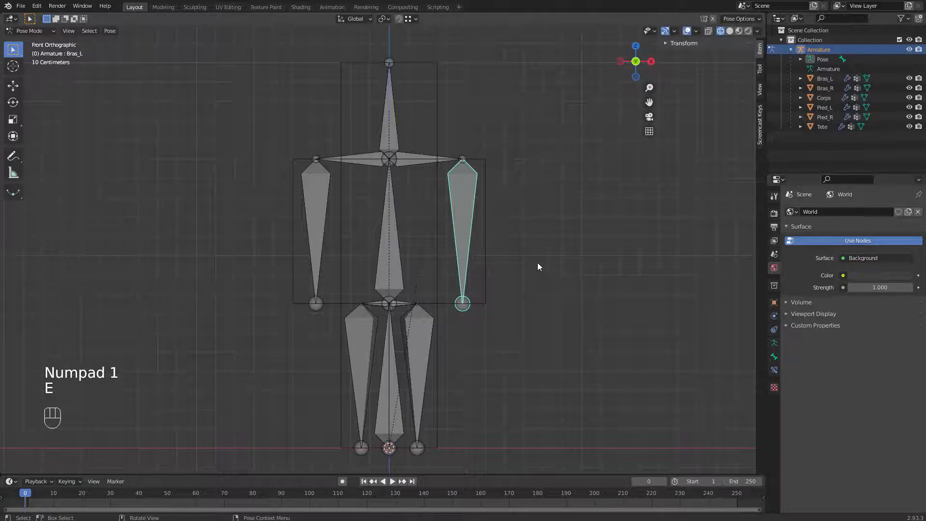
{"action": "key", "text": "z"}
{"action": "key", "text": "z"}
{"action": "left_click", "coordinate": [541, 212]}
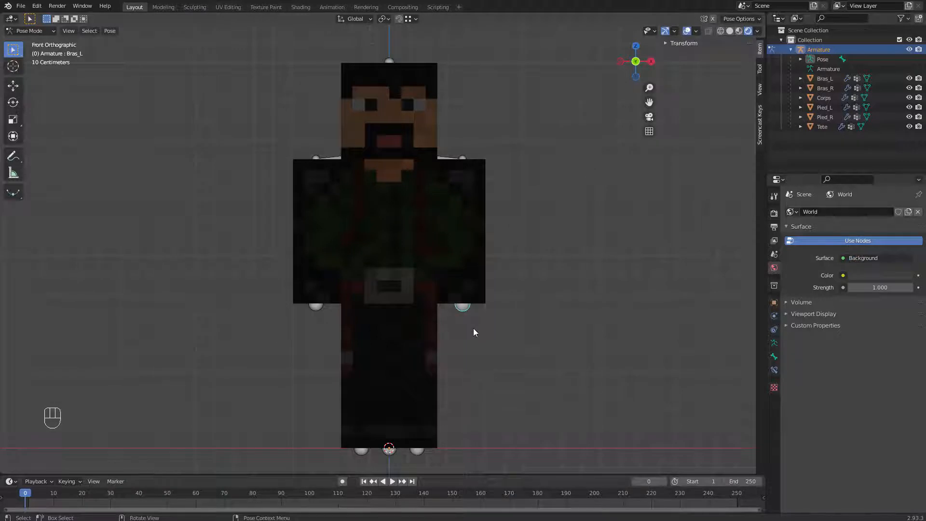
- Swing the left arm bone outward about 19° and the right arm bone about 36°, and tilt the head bone
{"action": "key", "text": "g"}
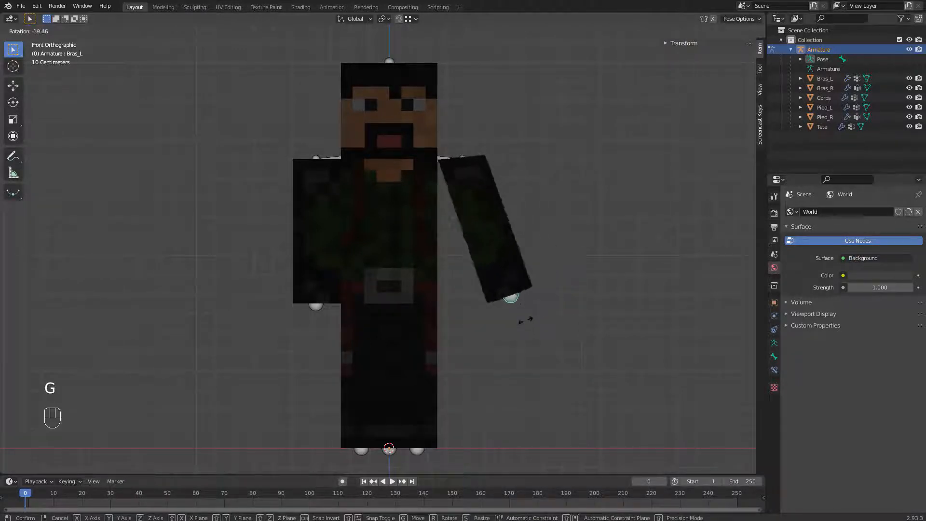
{"action": "left_click", "coordinate": [448, 320]}
{"action": "left_click", "coordinate": [306, 307]}
{"action": "key", "text": "g"}
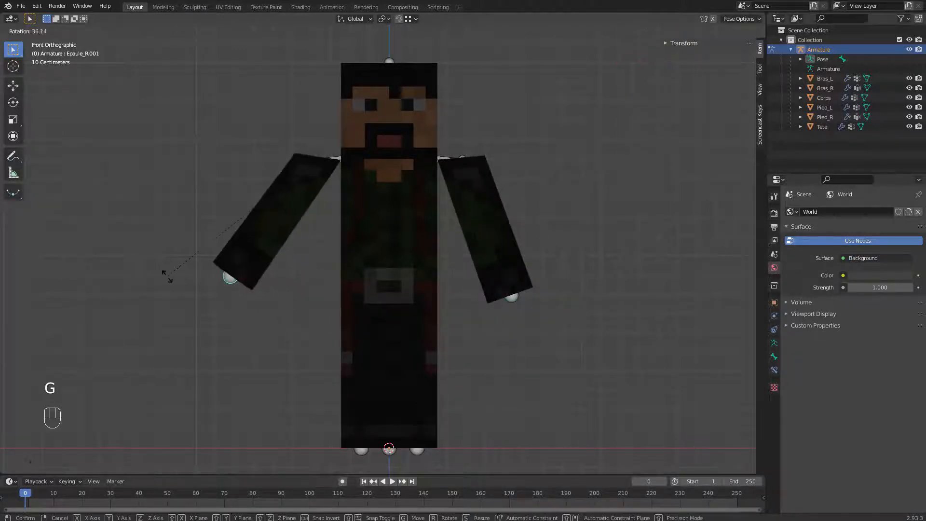
{"action": "left_click", "coordinate": [165, 271]}
{"action": "left_click", "coordinate": [395, 60]}
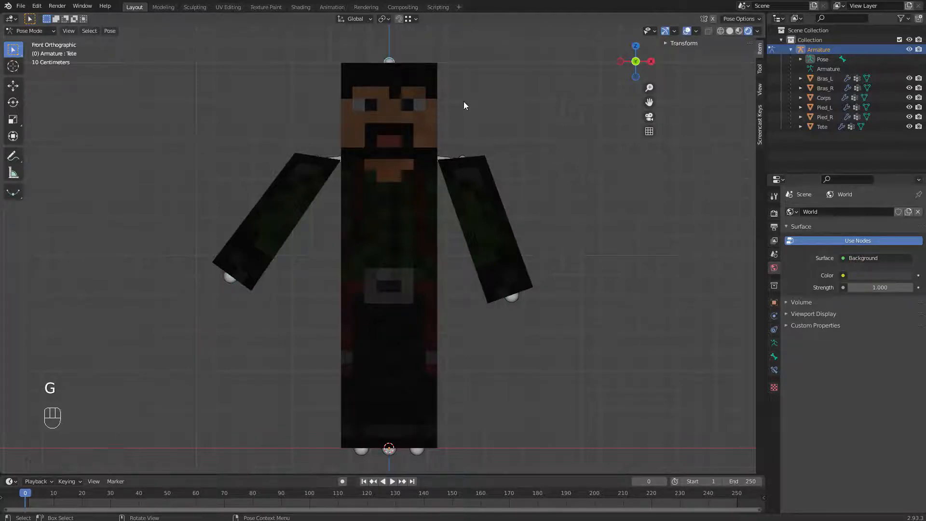
{"action": "middle_click_drag", "start_coordinate": [464, 101], "coordinate": [421, 284]}
- Swing the Jambe_L and Jambe_R leg bones outward to either side of the character
{"action": "left_click", "coordinate": [412, 449]}
{"action": "middle_click_drag", "start_coordinate": [412, 450], "coordinate": [410, 393]}
{"action": "key", "text": "g"}
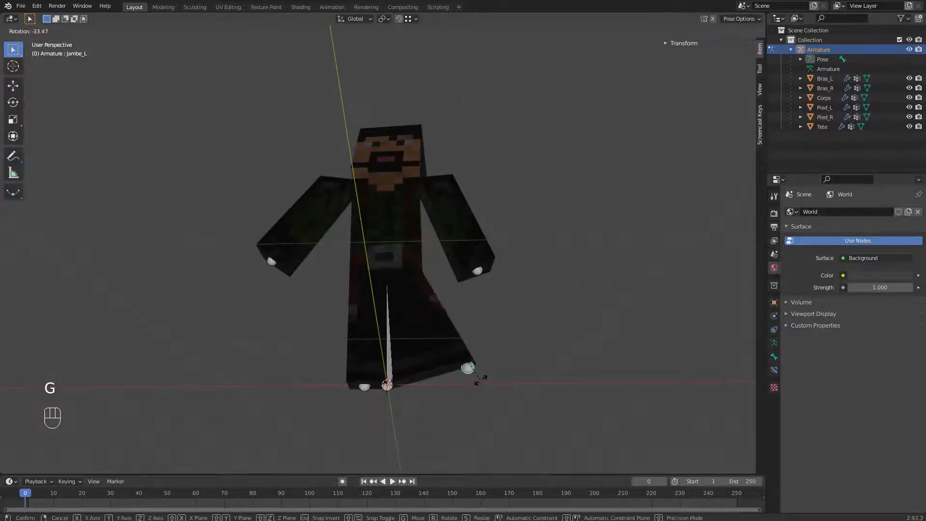
{"action": "left_click", "coordinate": [477, 380]}
{"action": "left_click", "coordinate": [358, 388]}
{"action": "key", "text": "g"}
{"action": "left_click", "coordinate": [282, 383]}
{"action": "middle_click_drag", "start_coordinate": [283, 382], "coordinate": [364, 374]}
{"action": "scroll", "coordinate": [460, 372], "scroll_direction": "up", "scroll_amount": 3}
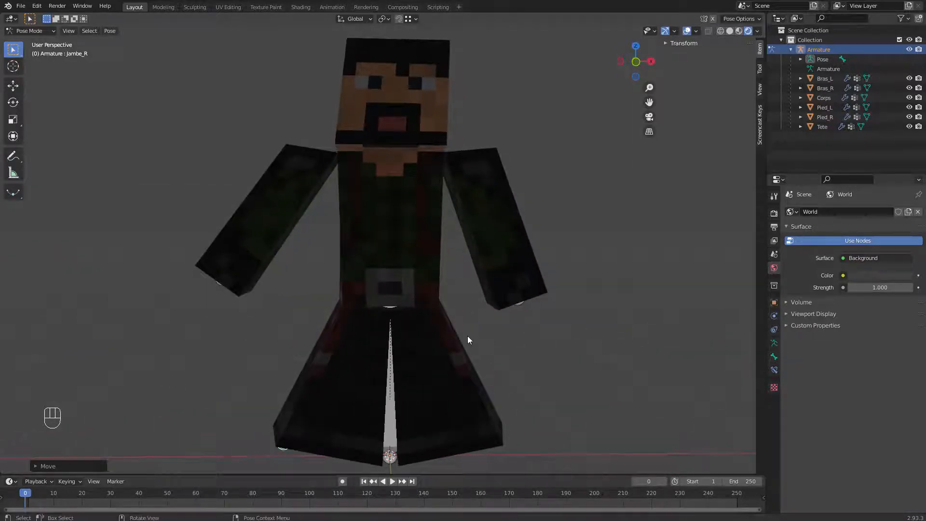
{"action": "key", "text": "KP_1"}
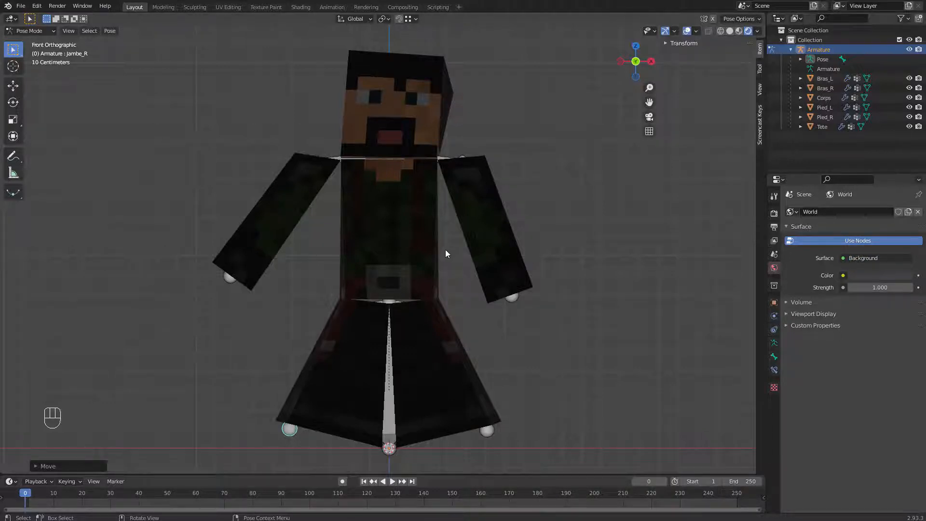
- Compare the armature's rest shape in Edit Mode with its posed shape in Pose Mode
{"action": "key", "text": "Tab"}
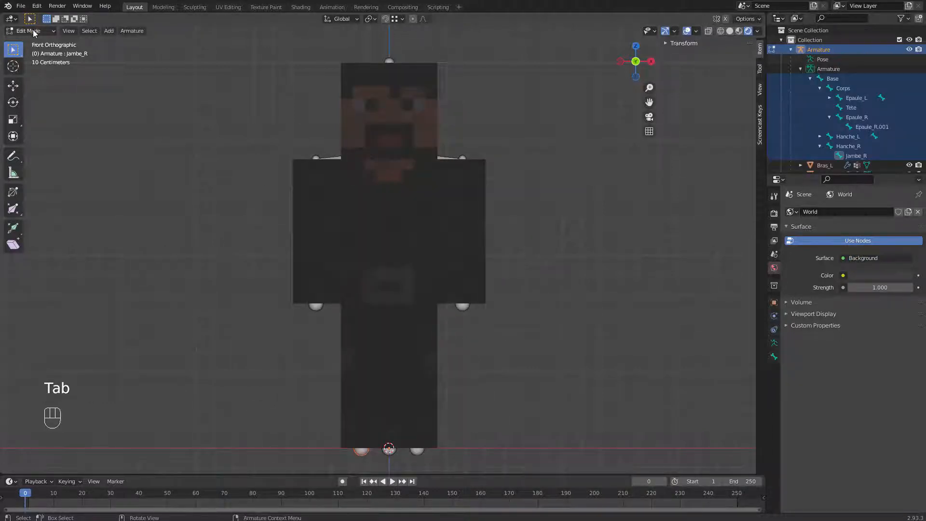
{"action": "left_click", "coordinate": [383, 236]}
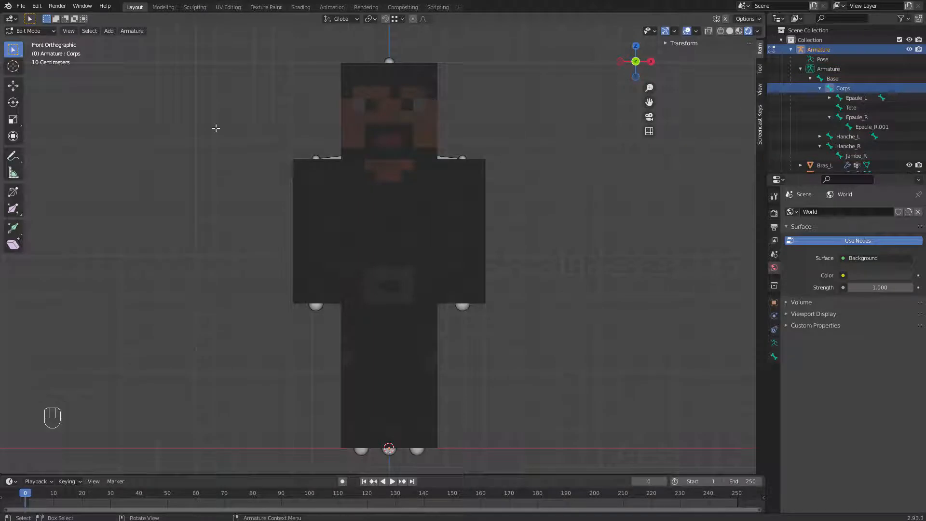
{"action": "key", "text": "Tab"}
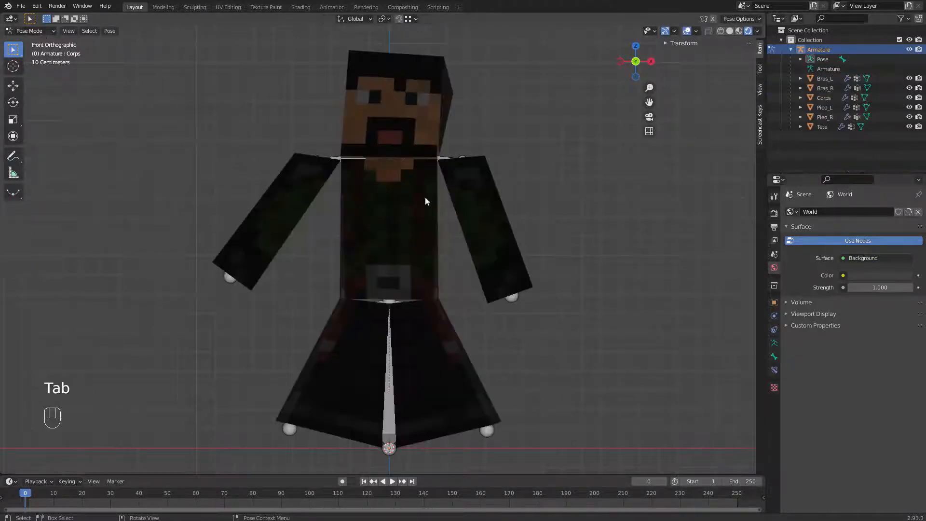
{"action": "key", "text": "Tab"}
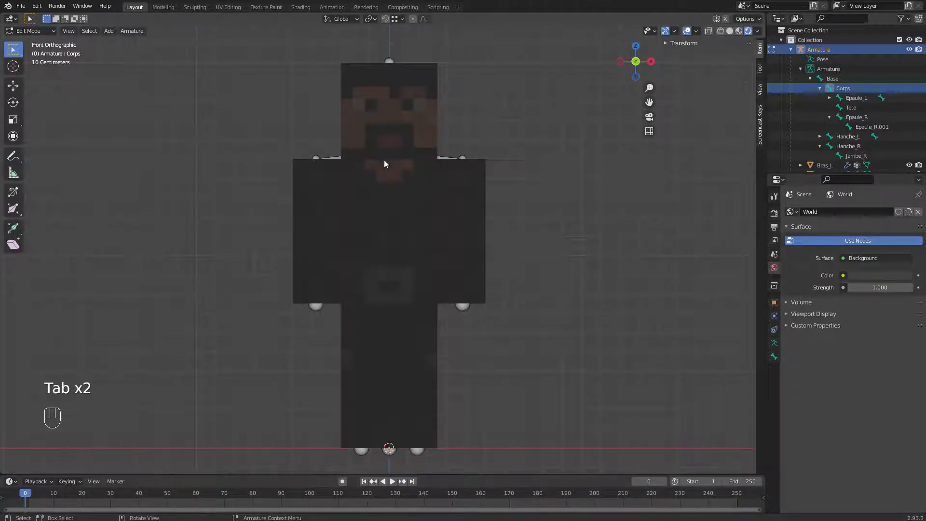
{"action": "key", "text": "Tab"}
{"action": "key", "text": "Tab"}
- Try moving the tip of the Bras_L bone forward in Edit Mode and view the effect in Pose Mode
{"action": "left_click", "coordinate": [316, 308]}
{"action": "middle_click_drag", "start_coordinate": [428, 320], "coordinate": [354, 313]}
{"action": "left_click", "coordinate": [358, 310]}
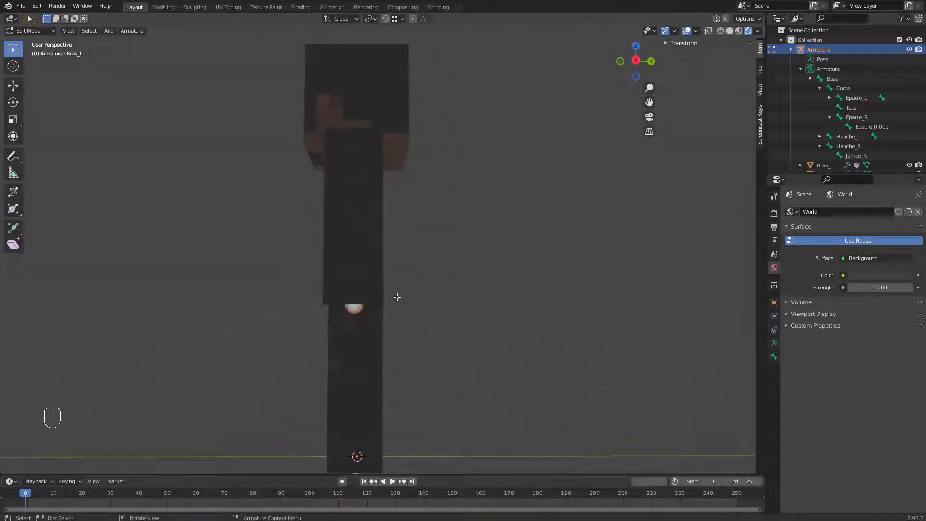
{"action": "key", "text": "g"}
{"action": "left_click", "coordinate": [310, 261]}
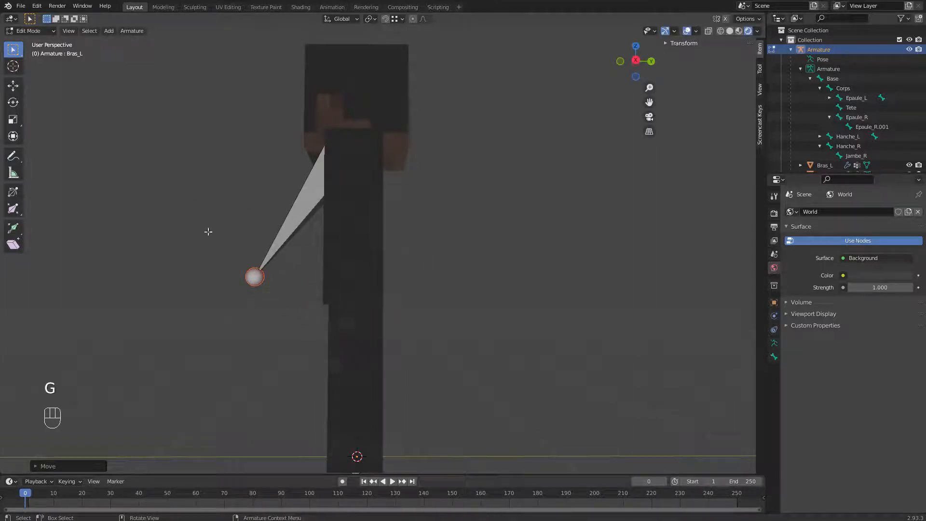
{"action": "key", "text": "Tab"}
{"action": "middle_click_drag", "start_coordinate": [299, 229], "coordinate": [467, 344]}
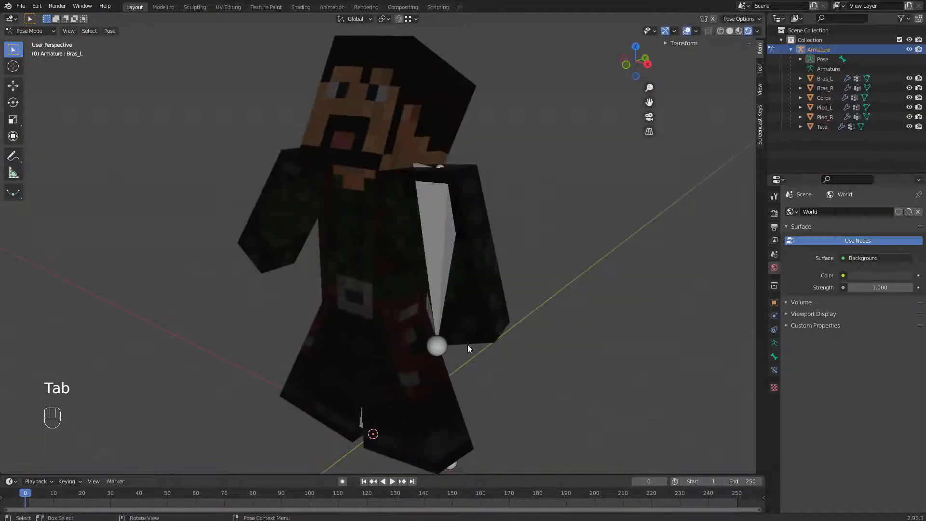
- Rotate the Bras_L bone forward in Pose Mode so the left arm swings in front of the body
{"action": "left_click", "coordinate": [428, 341]}
{"action": "middle_click_drag", "start_coordinate": [612, 339], "coordinate": [519, 316]}
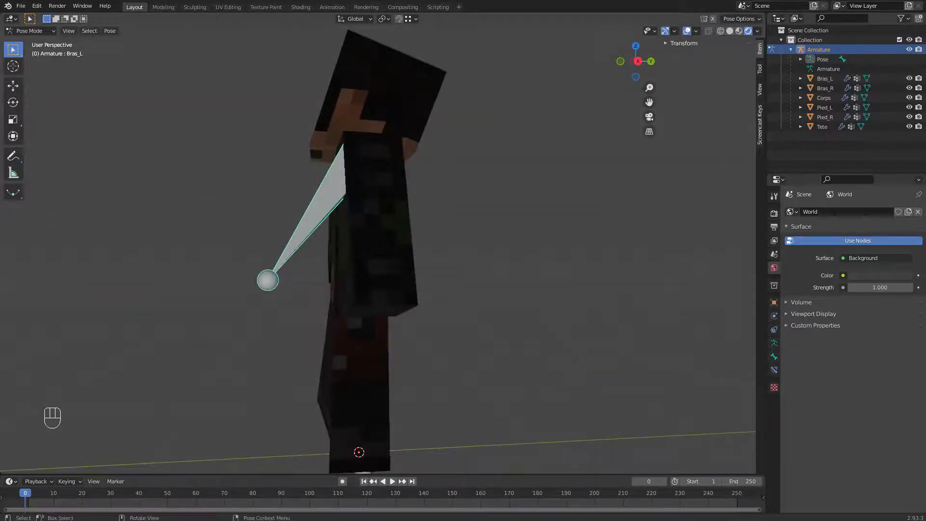
{"action": "key", "text": "g"}
{"action": "left_click", "coordinate": [283, 264]}
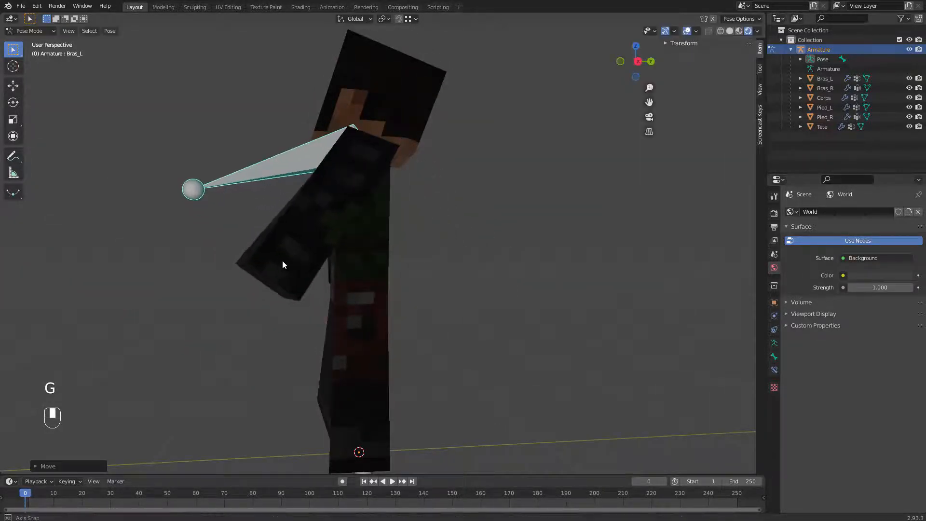
{"action": "middle_click_drag", "start_coordinate": [283, 264], "coordinate": [556, 176]}
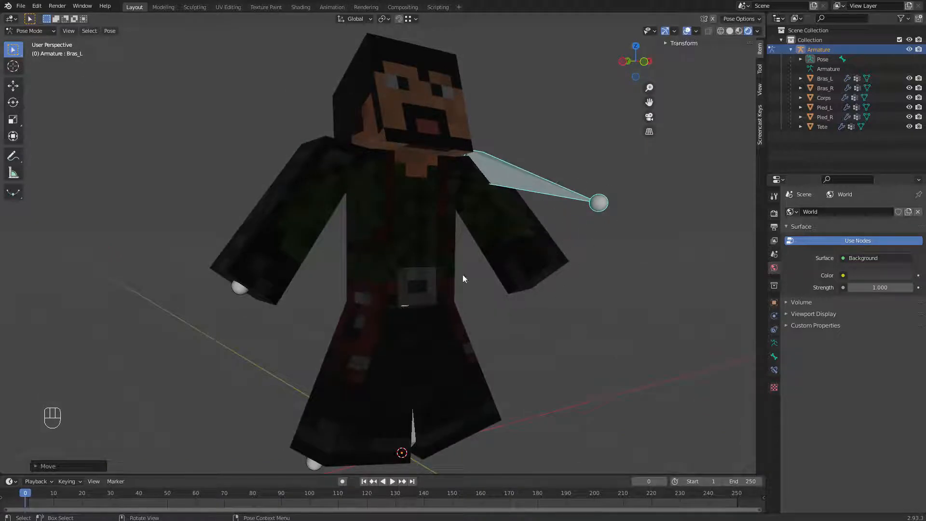
- Switch the armature back to Edit Mode and undo the displacement of the Bras_L bone's tip
{"action": "left_click", "coordinate": [45, 32]}
{"action": "left_click", "coordinate": [30, 52]}
{"action": "mouse_move", "coordinate": [492, 240]}
{"action": "middle_mouse_down"}
{"action": "mouse_move", "coordinate": [411, 246]}
{"action": "mouse_move", "coordinate": [438, 248]}
{"action": "middle_mouse_up"}
{"action": "key", "text": "ctrl+z"}
{"action": "key", "text": "ctrl+z"}
{"action": "key", "text": "ctrl+z"}
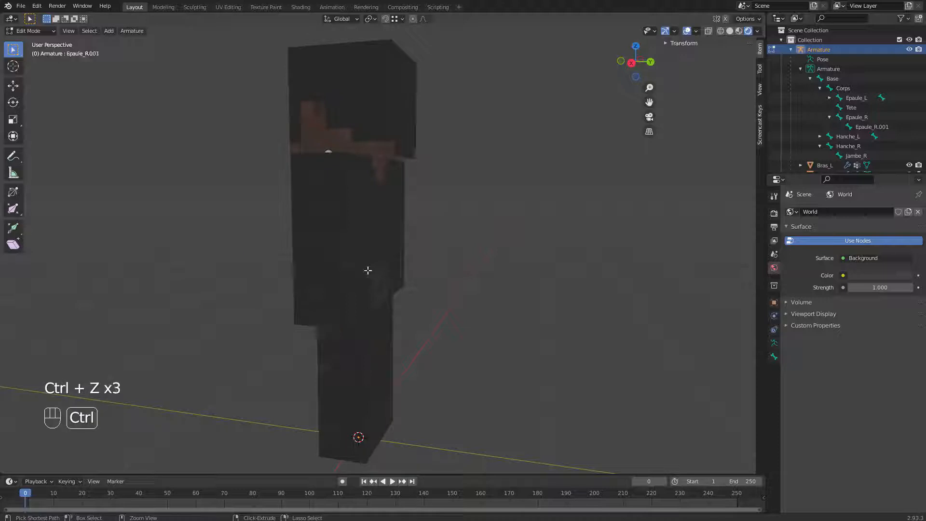
{"action": "middle_click_drag", "start_coordinate": [269, 220], "coordinate": [498, 243]}
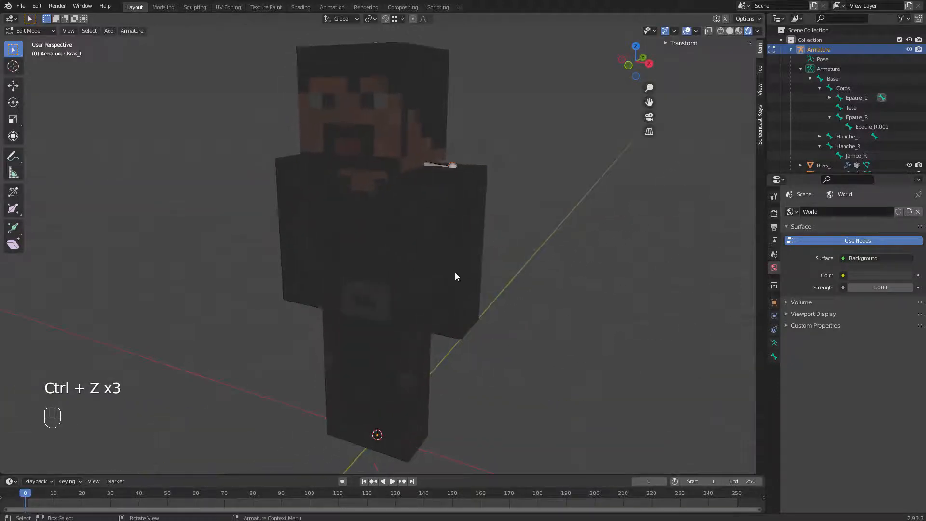
- Return the armature to Object Mode, select the Bras_L arm mesh and open it in Edit Mode
{"action": "key", "text": "Tab"}
{"action": "middle_click_drag", "start_coordinate": [442, 320], "coordinate": [489, 312]}
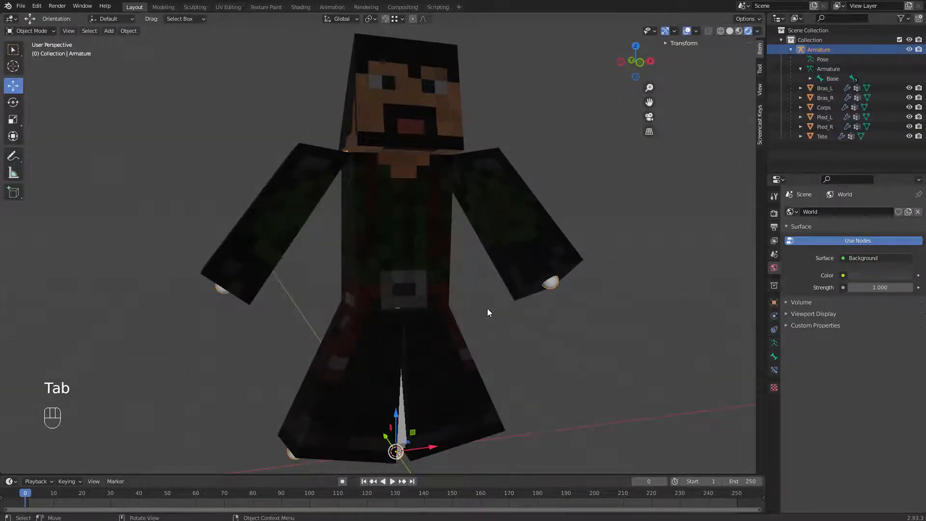
{"action": "key", "text": "KP_1"}
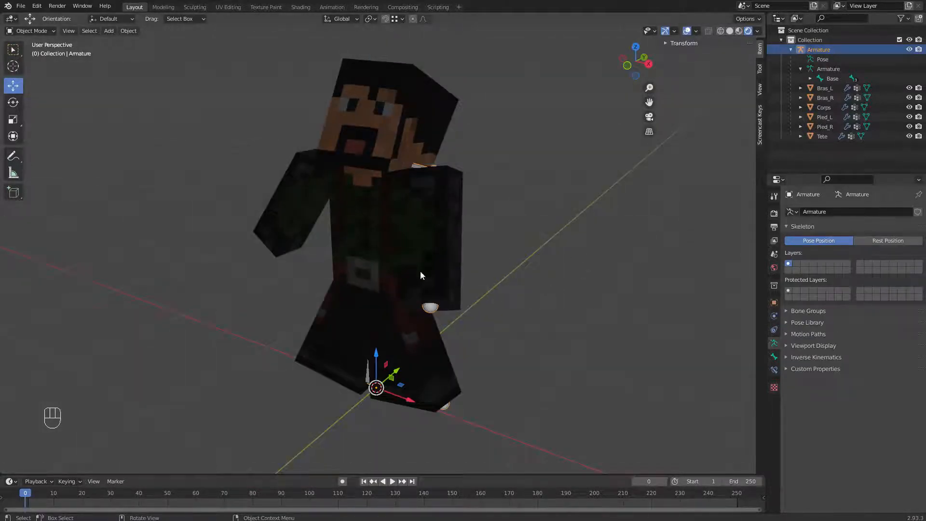
{"action": "middle_click_drag", "start_coordinate": [420, 276], "coordinate": [504, 285]}
{"action": "scroll", "coordinate": [509, 291], "scroll_direction": "up", "scroll_amount": 3}
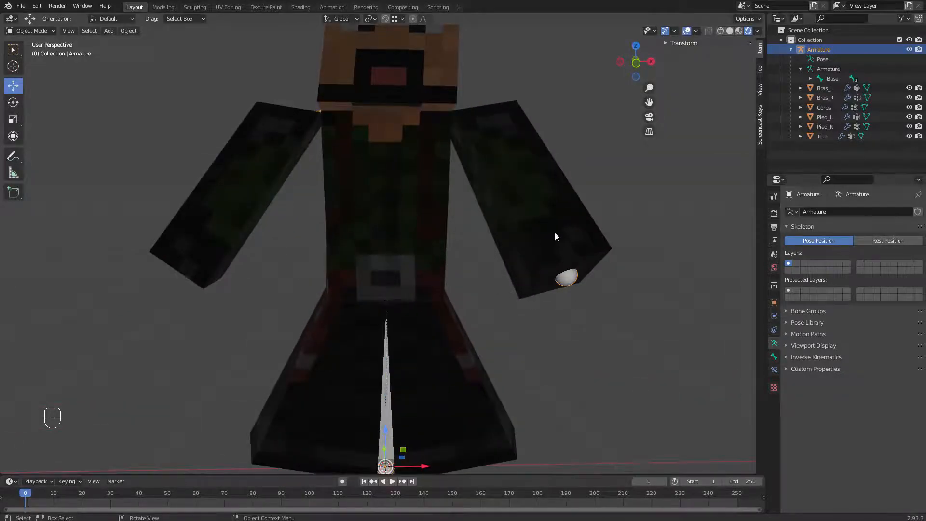
{"action": "left_click", "coordinate": [571, 288]}
{"action": "left_click", "coordinate": [569, 273]}
{"action": "key", "text": "Tab"}
{"action": "key", "text": "Tab"}
{"action": "left_click", "coordinate": [554, 239]}
{"action": "key", "text": "Tab"}
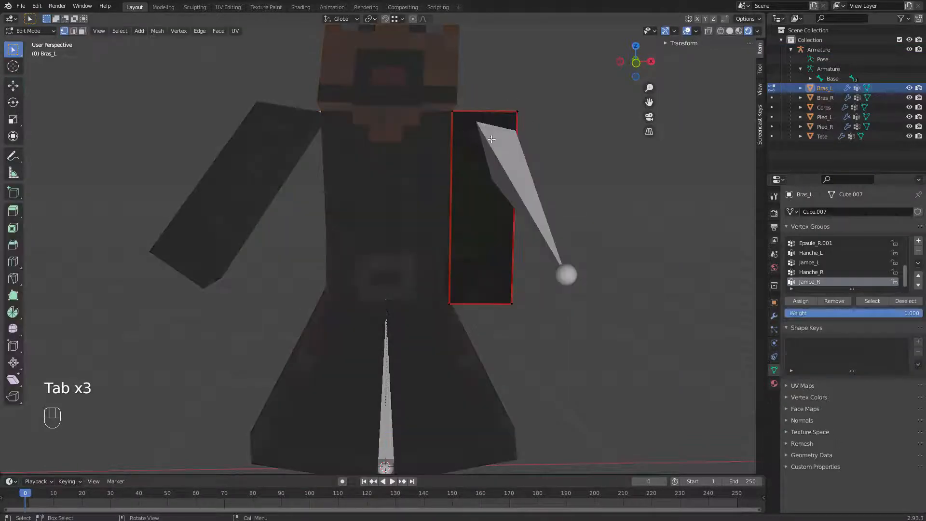
- Select a lower corner vertex of the Bras_L arm mesh and examine its vertex weights around the arm
{"action": "middle_click_drag", "start_coordinate": [589, 355], "coordinate": [529, 306]}
{"action": "scroll", "coordinate": [490, 305], "scroll_direction": "up", "scroll_amount": 3}
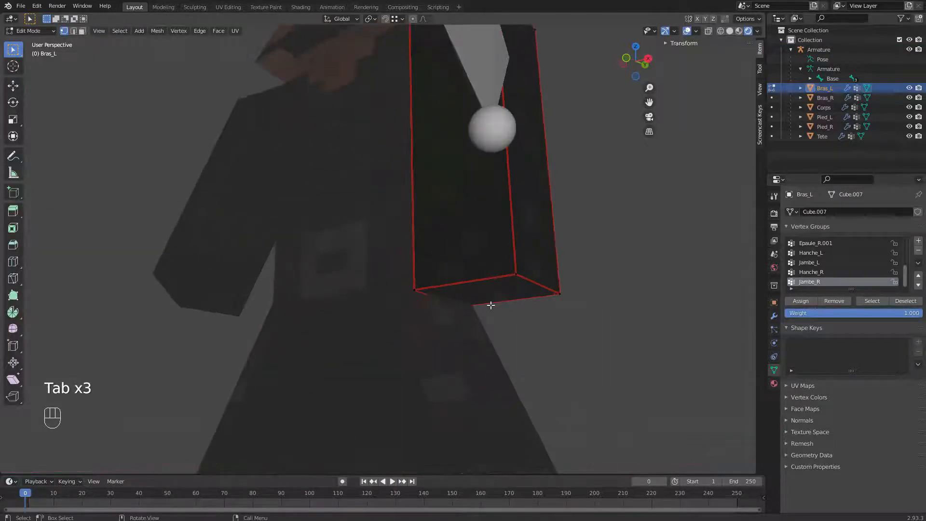
{"action": "left_click", "coordinate": [515, 266]}
{"action": "scroll", "coordinate": [504, 270], "scroll_direction": "down", "scroll_amount": 2}
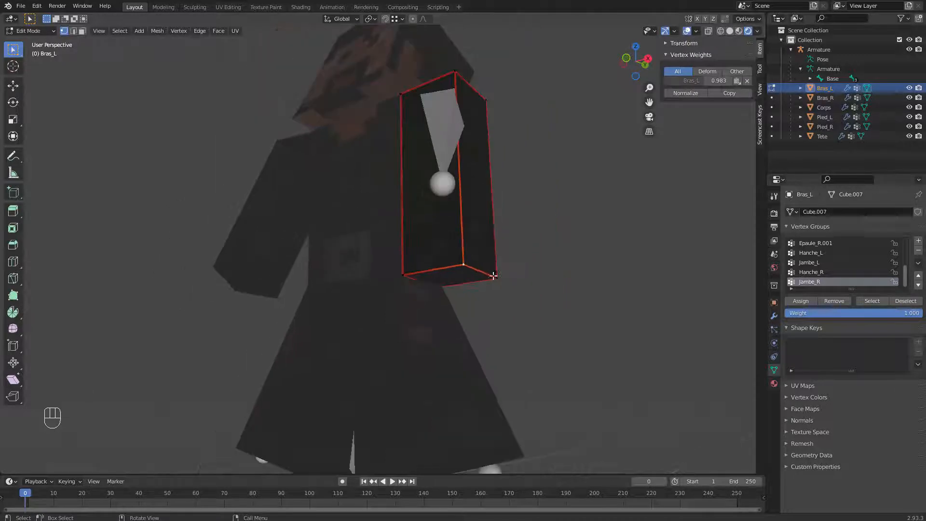
{"action": "middle_click_drag", "start_coordinate": [501, 280], "coordinate": [530, 194]}
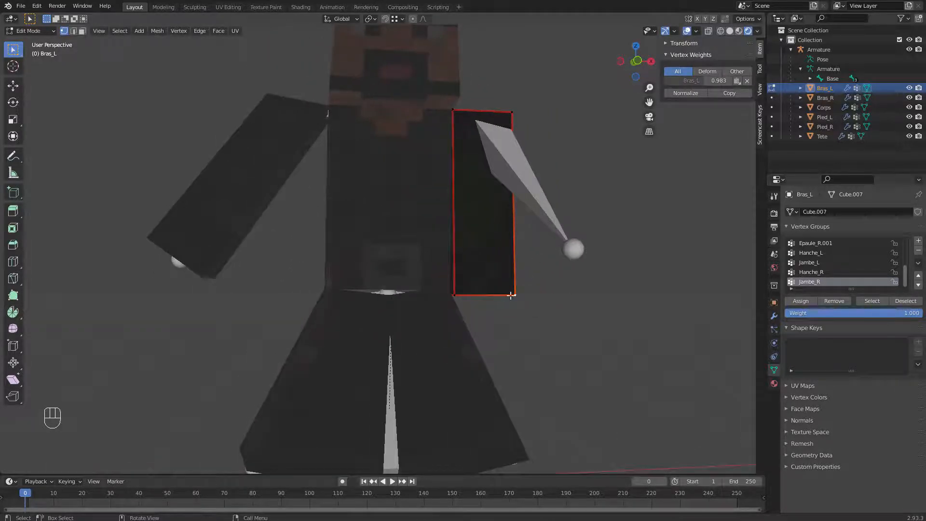
{"action": "middle_click_drag", "start_coordinate": [525, 325], "coordinate": [538, 304]}
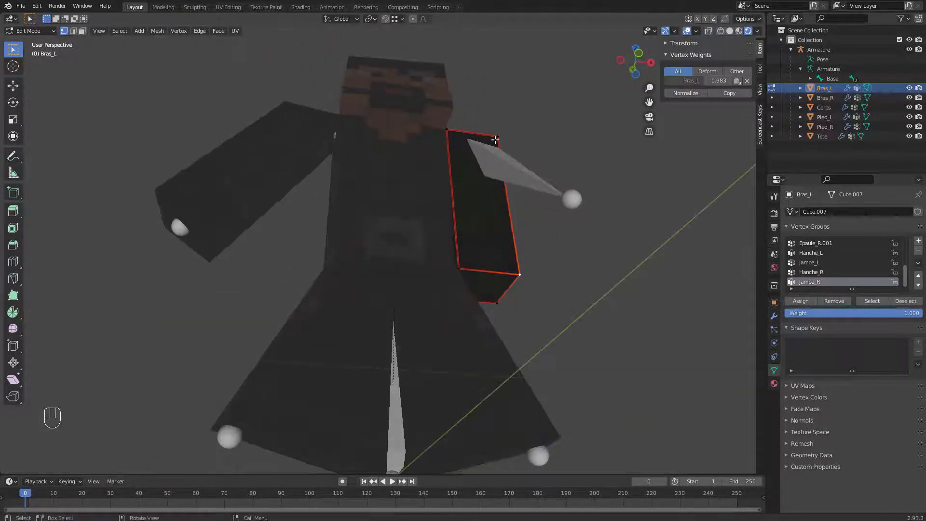
{"action": "middle_click_drag", "start_coordinate": [524, 216], "coordinate": [551, 198]}
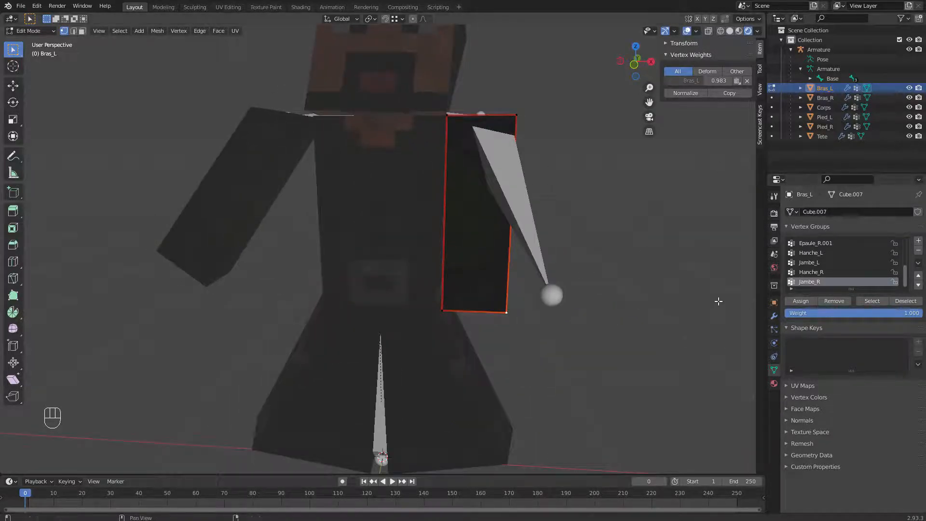
- Leave Edit Mode on the arm mesh, select the armature and set its skeleton to Rest Position
{"action": "key", "text": "Tab"}
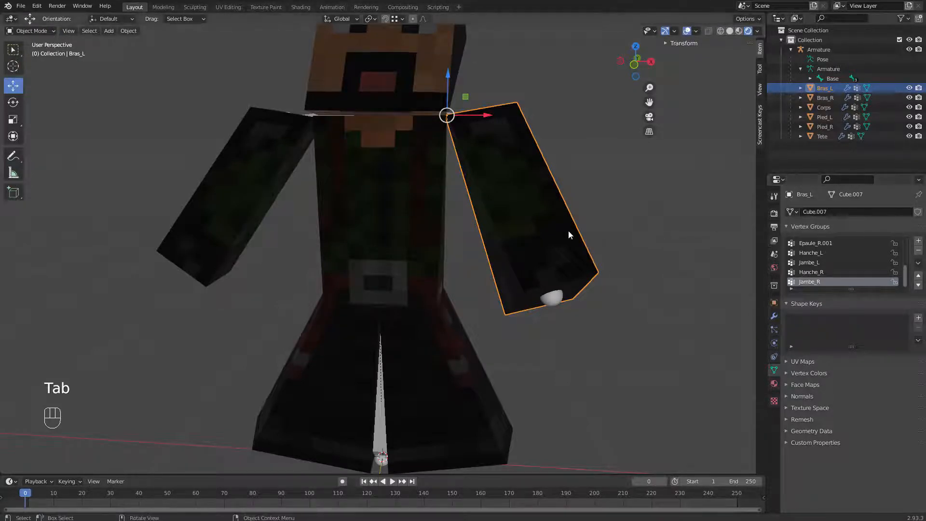
{"action": "left_click", "coordinate": [553, 300]}
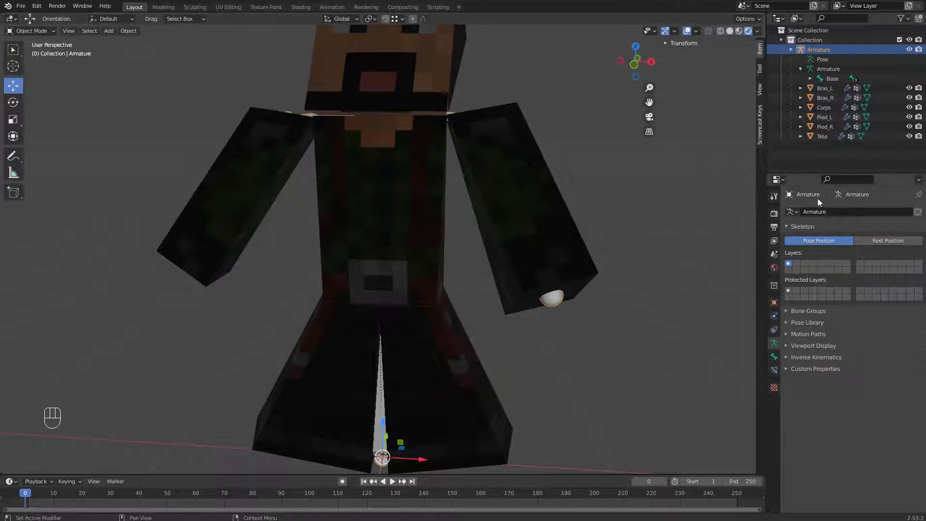
{"action": "left_click", "coordinate": [879, 241]}
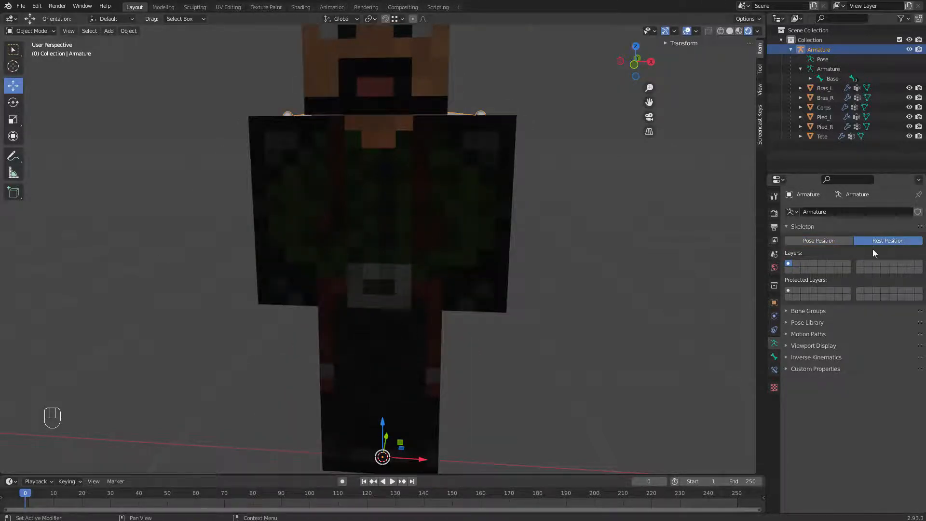
{"action": "scroll", "coordinate": [418, 289], "scroll_direction": "down", "scroll_amount": 4}
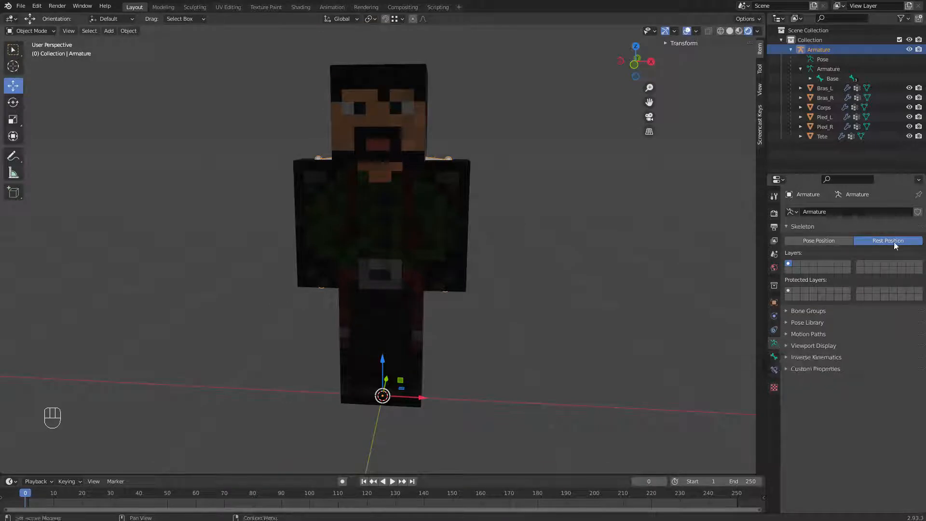
- Select the Tete head mesh and switch it to Weight Paint mode
{"action": "middle_click_drag", "start_coordinate": [516, 258], "coordinate": [447, 100]}
{"action": "scroll", "coordinate": [465, 338], "scroll_direction": "up", "scroll_amount": 3}
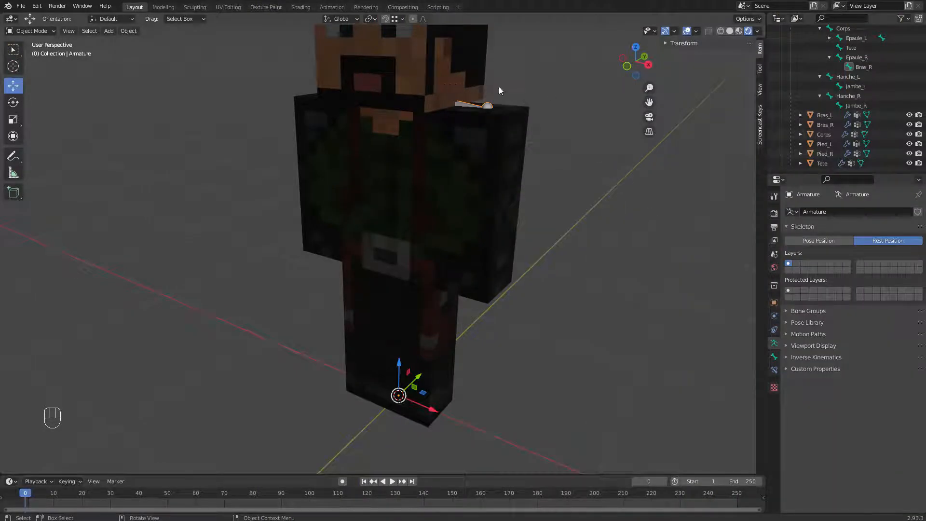
{"action": "left_click", "coordinate": [474, 80]}
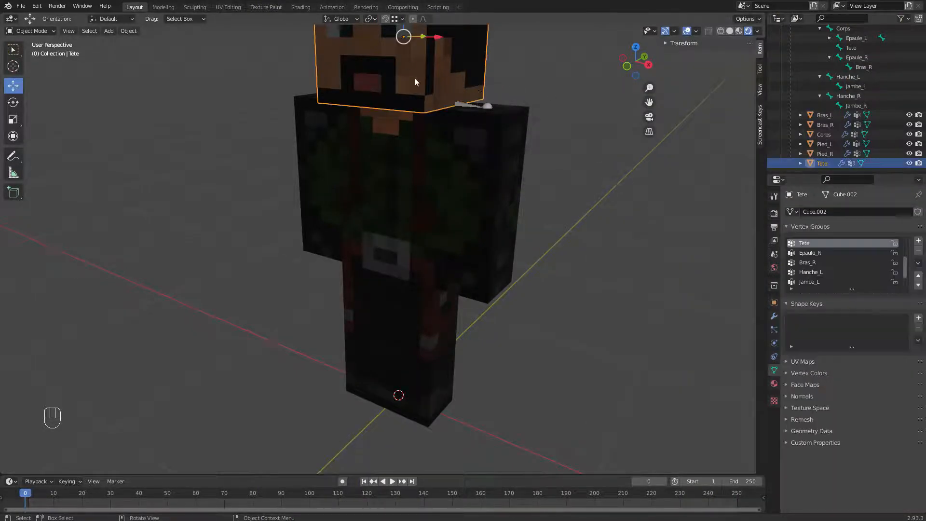
{"action": "left_click", "coordinate": [30, 31]}
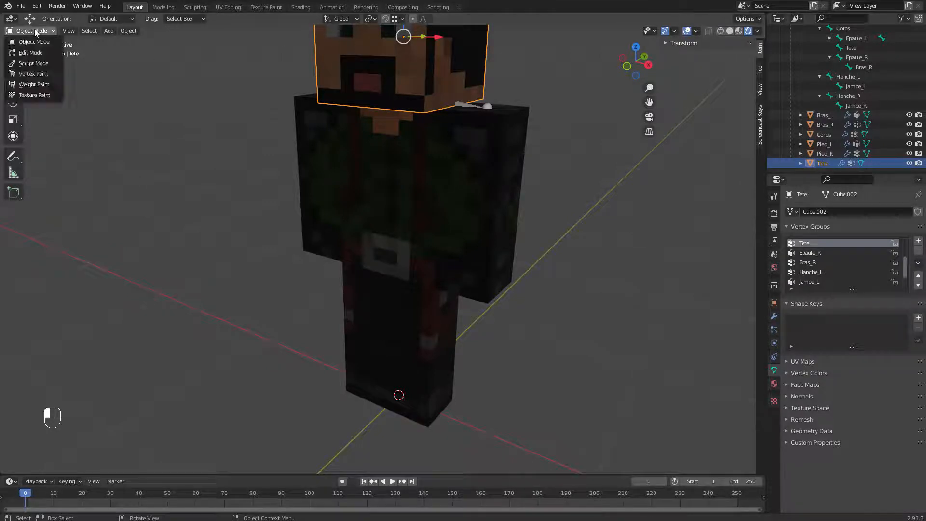
{"action": "left_click", "coordinate": [21, 85]}
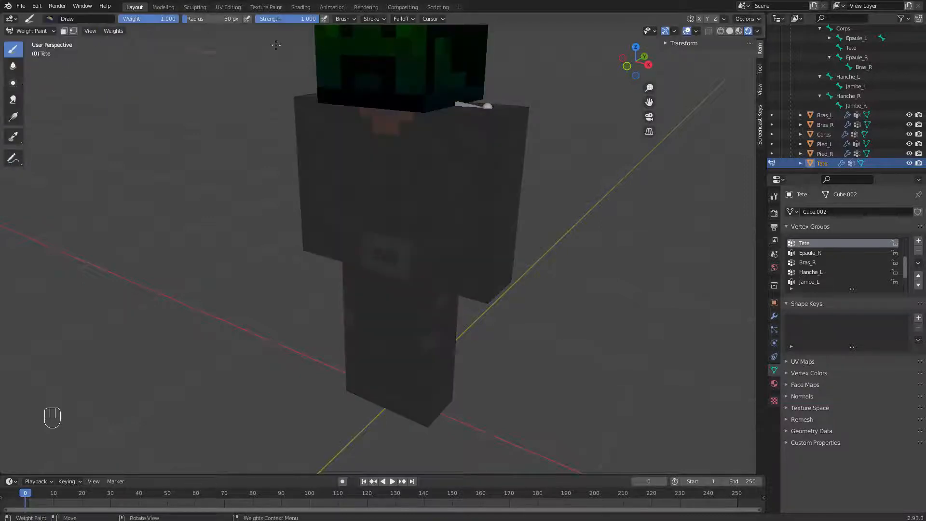
- Set the viewport shading to Wireframe to reveal the weight colours on the head
{"action": "middle_click_drag", "start_coordinate": [429, 141], "coordinate": [428, 120], "text": "shift"}
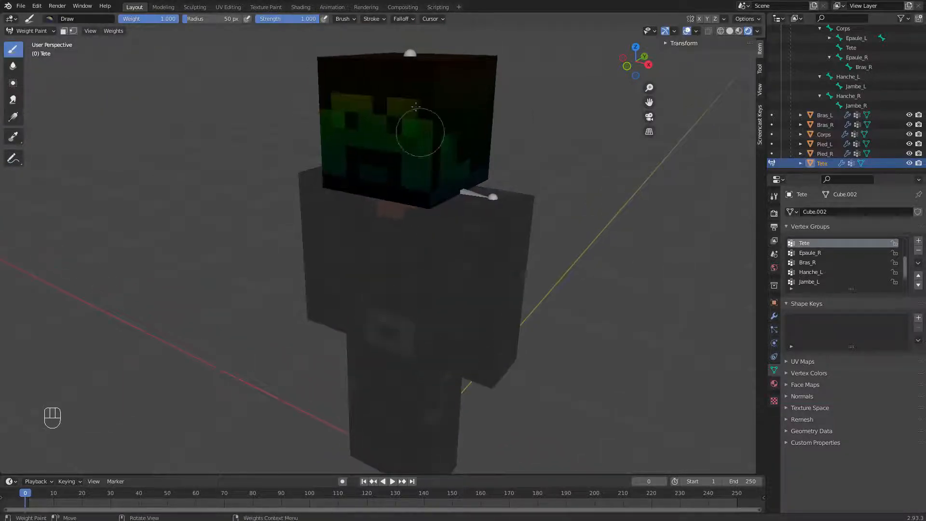
{"action": "key", "text": "z"}
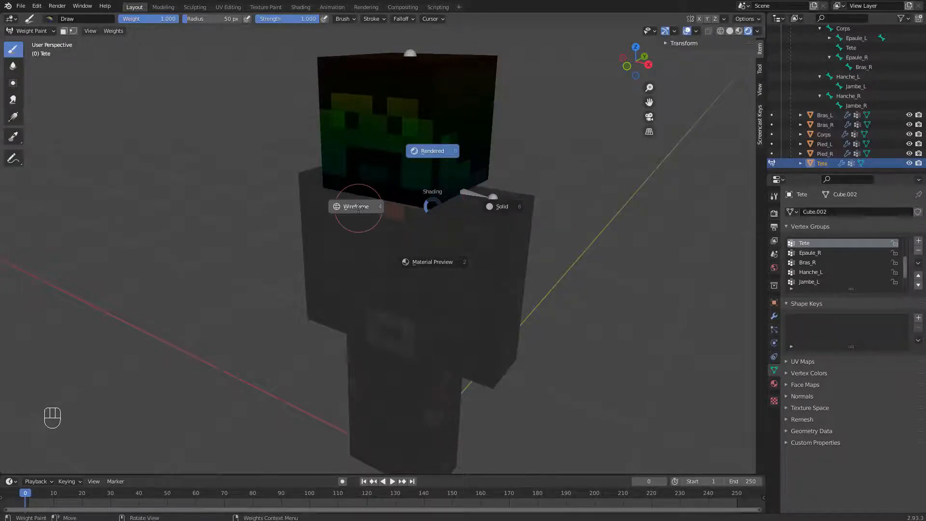
{"action": "left_click", "coordinate": [363, 207]}
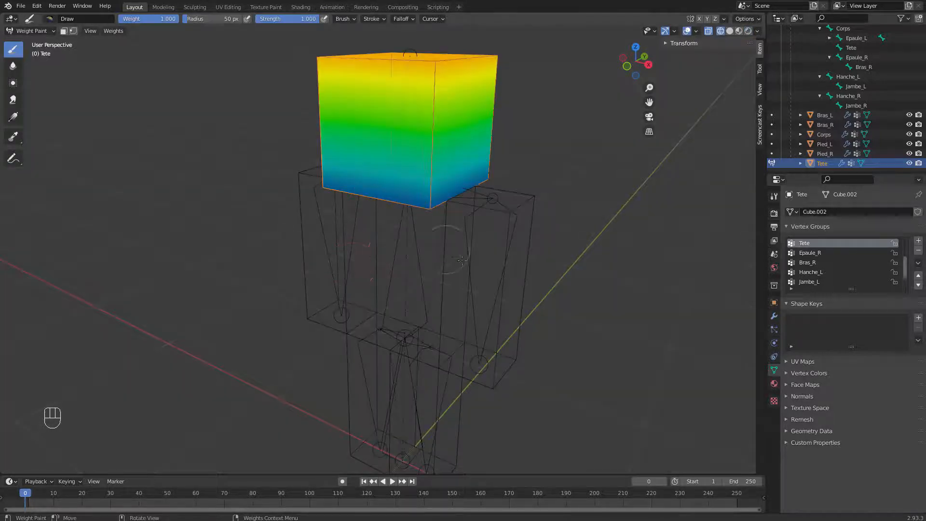
- Examine the Tete vertex group's weight gradient on the head from several sides and from below
{"action": "middle_click_drag", "start_coordinate": [446, 227], "coordinate": [449, 273]}
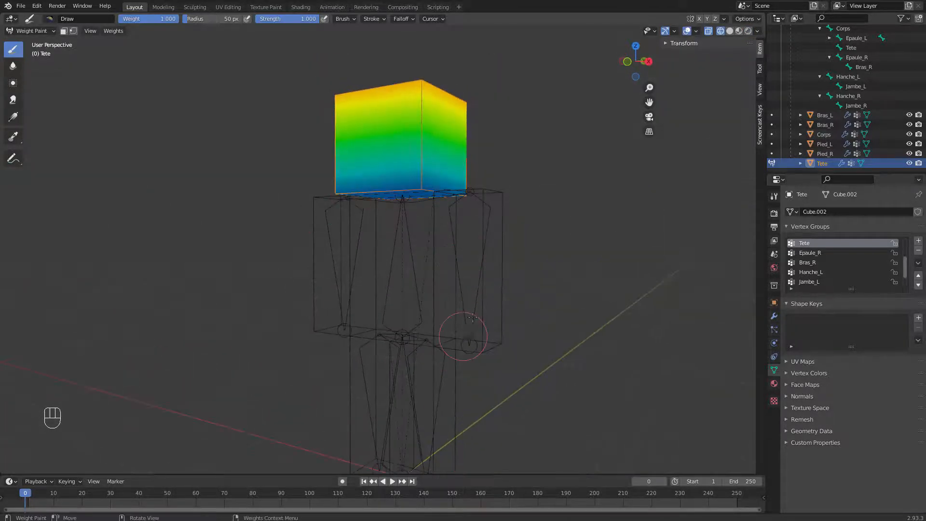
{"action": "middle_click_drag", "start_coordinate": [470, 333], "coordinate": [468, 267], "text": "shift"}
{"action": "middle_click_drag", "start_coordinate": [430, 199], "coordinate": [482, 208]}
{"action": "middle_click_drag", "start_coordinate": [443, 73], "coordinate": [435, 167], "text": "shift"}
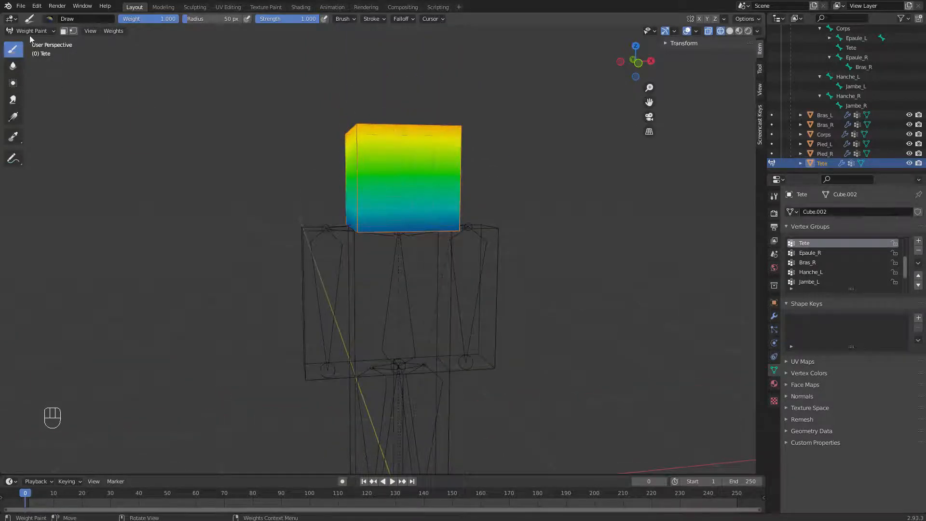
{"action": "middle_click_drag", "start_coordinate": [364, 209], "coordinate": [372, 183]}
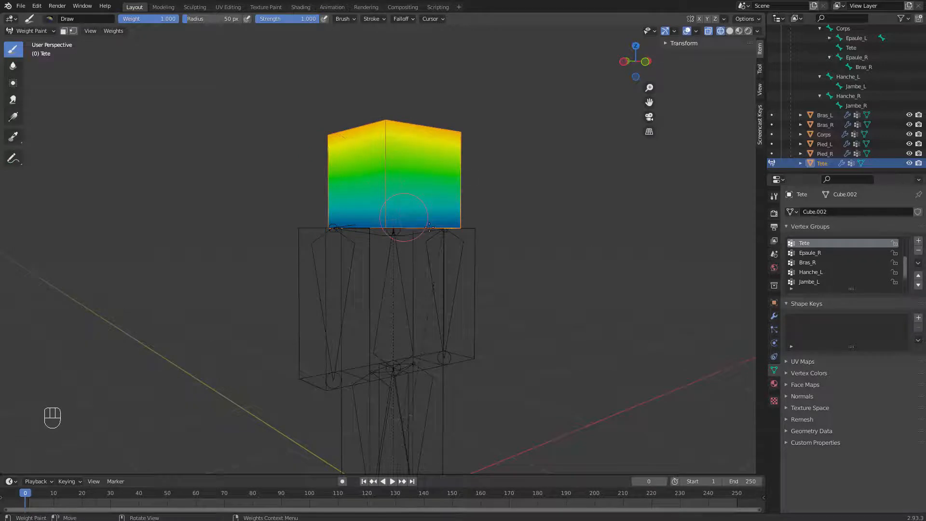
{"action": "scroll", "coordinate": [394, 196], "scroll_direction": "up", "scroll_amount": 2}
{"action": "right_click", "coordinate": [379, 213]}
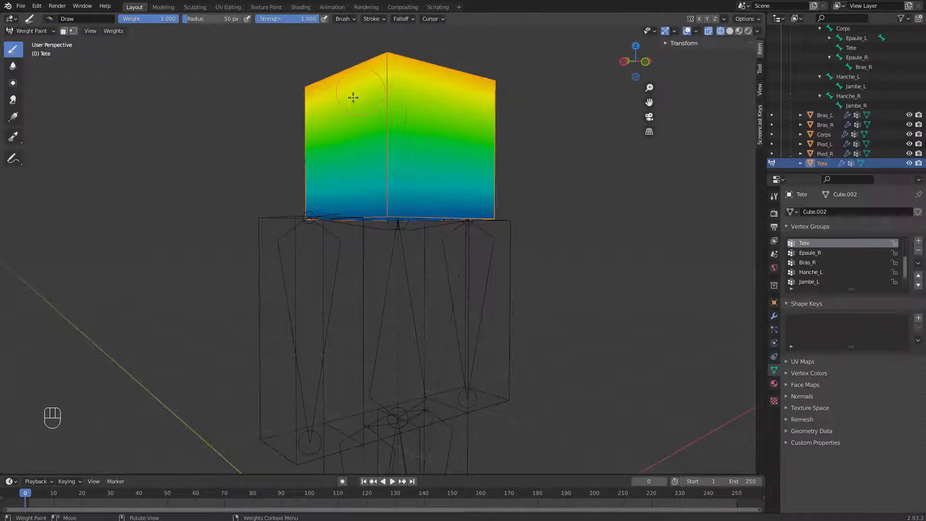
{"action": "mouse_move", "coordinate": [532, 158]}
{"action": "middle_mouse_down"}
{"action": "mouse_move", "coordinate": [527, 176]}
{"action": "mouse_move", "coordinate": [562, 188]}
{"action": "mouse_move", "coordinate": [567, 153]}
{"action": "mouse_move", "coordinate": [535, 140]}
{"action": "mouse_move", "coordinate": [538, 175]}
{"action": "middle_mouse_up"}
{"action": "scroll", "coordinate": [435, 179], "scroll_direction": "down", "scroll_amount": 1}
{"action": "scroll", "coordinate": [437, 179], "scroll_direction": "up", "scroll_amount": 1}
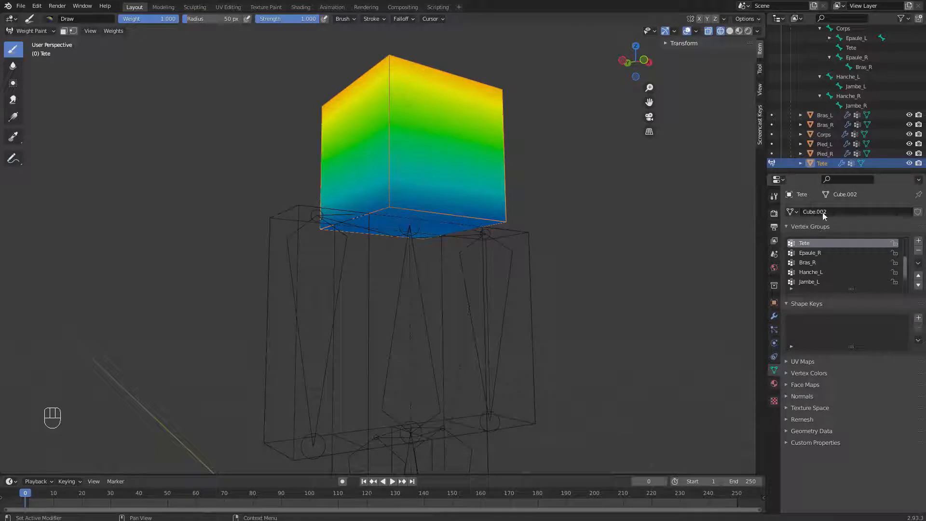
- Expand the Tete mesh in the outliner and display the Bras_R vertex group's weights on the head
{"action": "scroll", "coordinate": [818, 245], "scroll_direction": "up", "scroll_amount": 2}
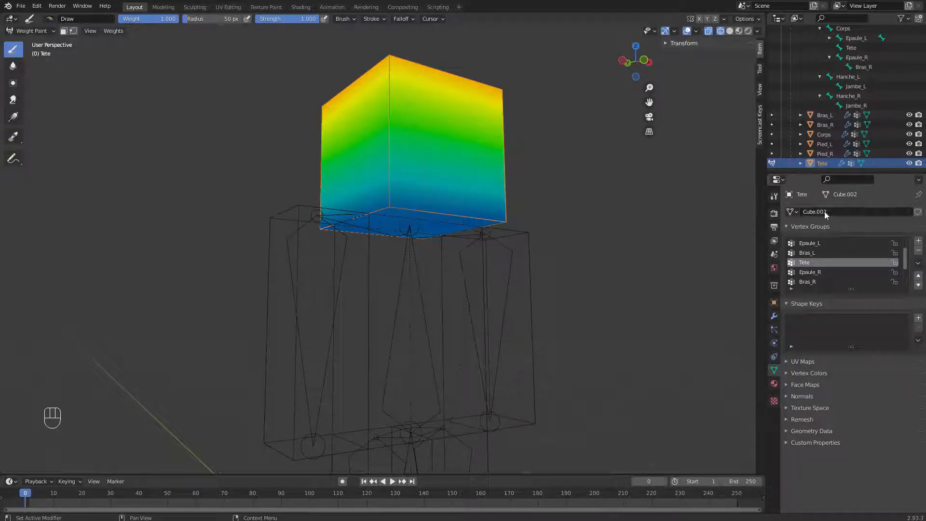
{"action": "left_click", "coordinate": [801, 163]}
{"action": "scroll", "coordinate": [820, 159], "scroll_direction": "down", "scroll_amount": 2}
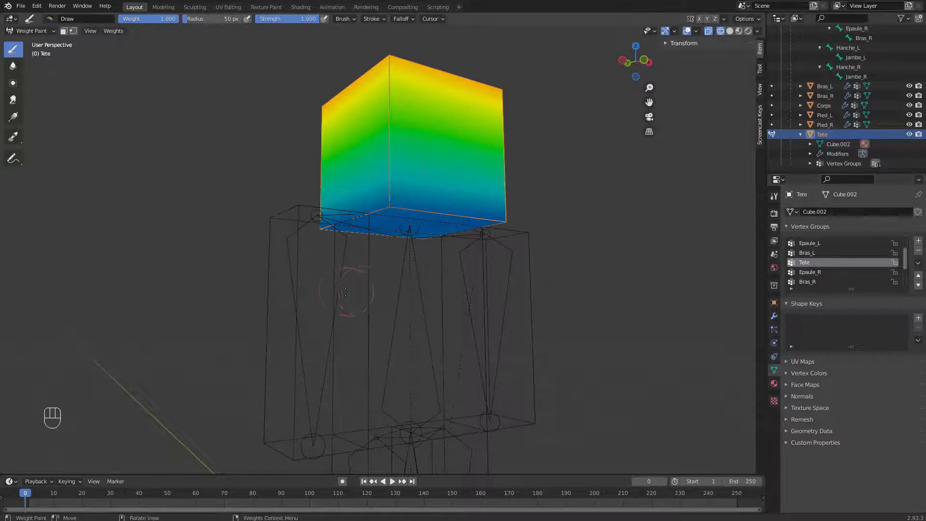
{"action": "left_click", "coordinate": [807, 283]}
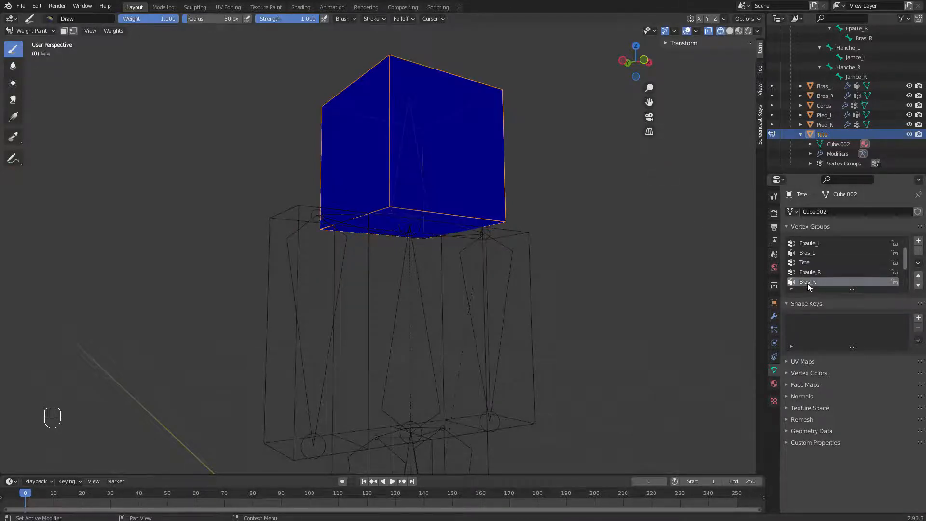
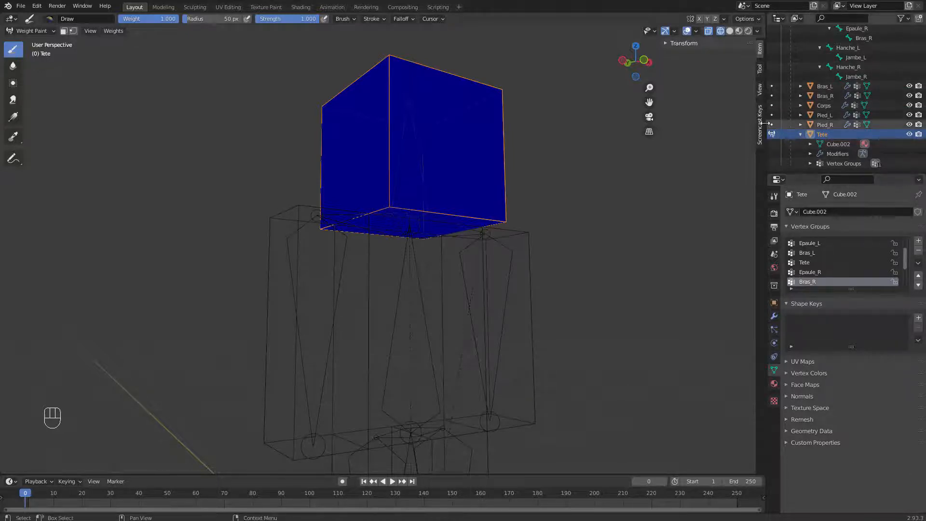
- Switch weight painting to the Bras_R arm mesh and inspect its Bras_R vertex group weights around the shoulder
{"action": "left_click", "coordinate": [772, 95]}
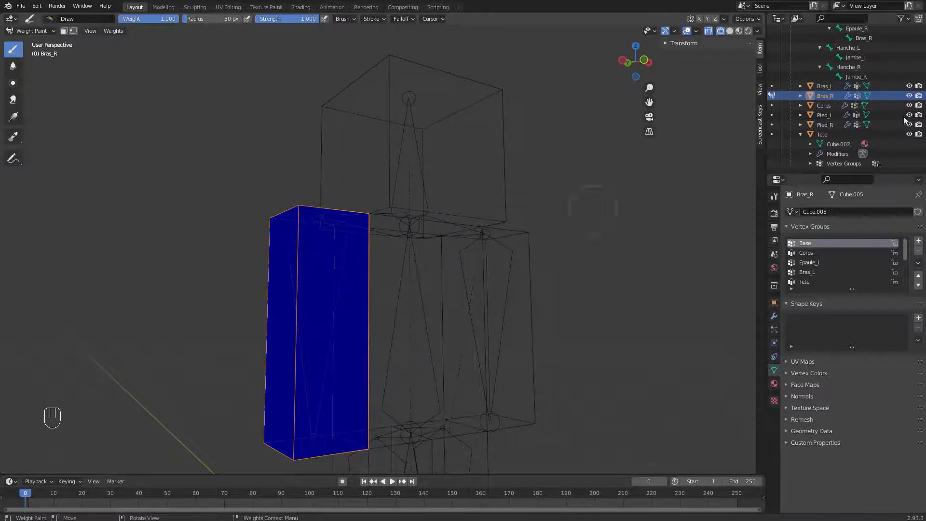
{"action": "right_click", "coordinate": [380, 177]}
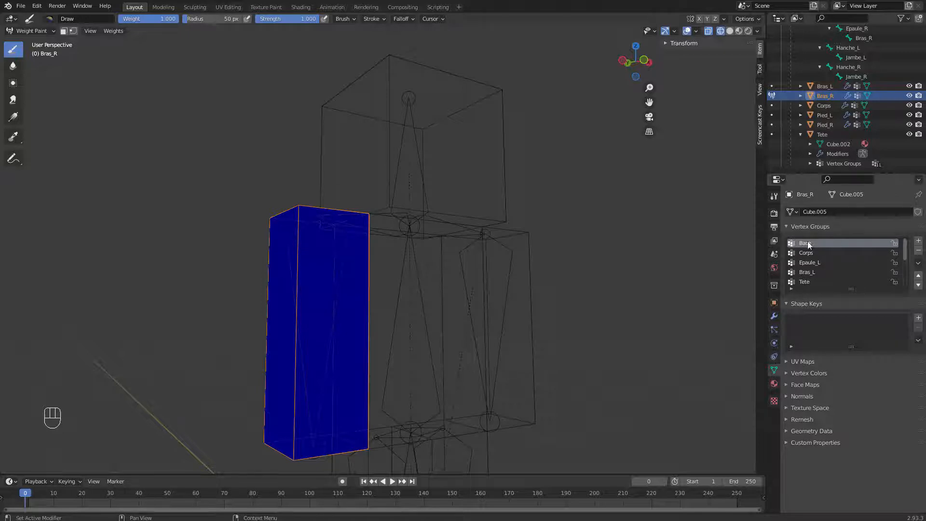
{"action": "scroll", "coordinate": [830, 263], "scroll_direction": "down", "scroll_amount": 1}
{"action": "scroll", "coordinate": [815, 270], "scroll_direction": "down", "scroll_amount": 1}
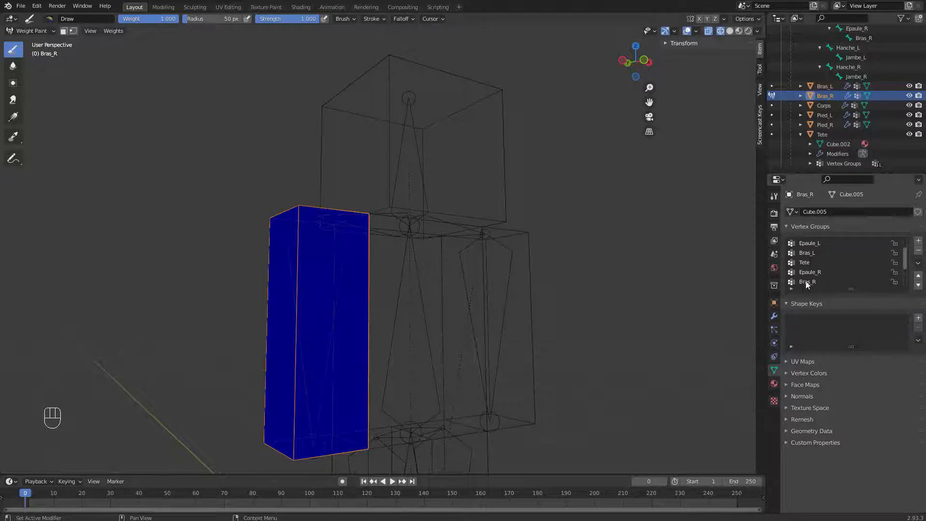
{"action": "left_click", "coordinate": [808, 282]}
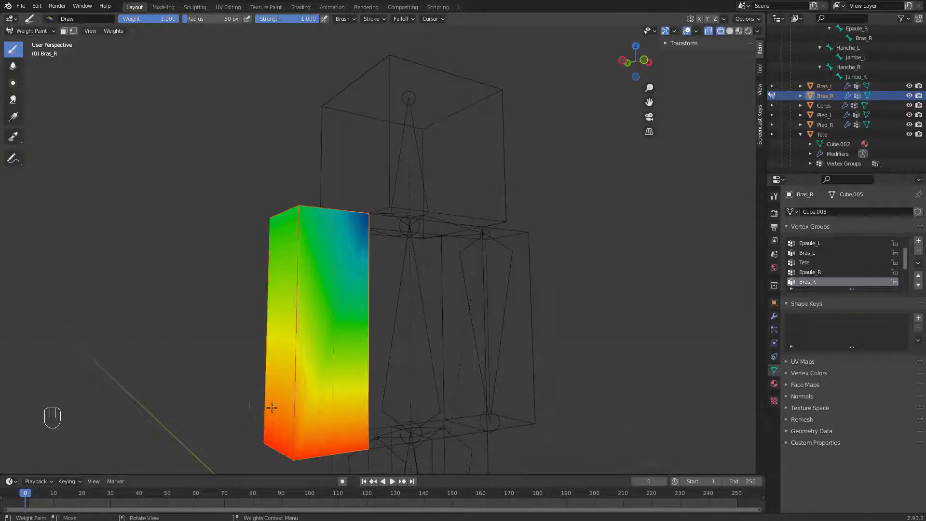
{"action": "middle_click_drag", "start_coordinate": [297, 235], "coordinate": [338, 237]}
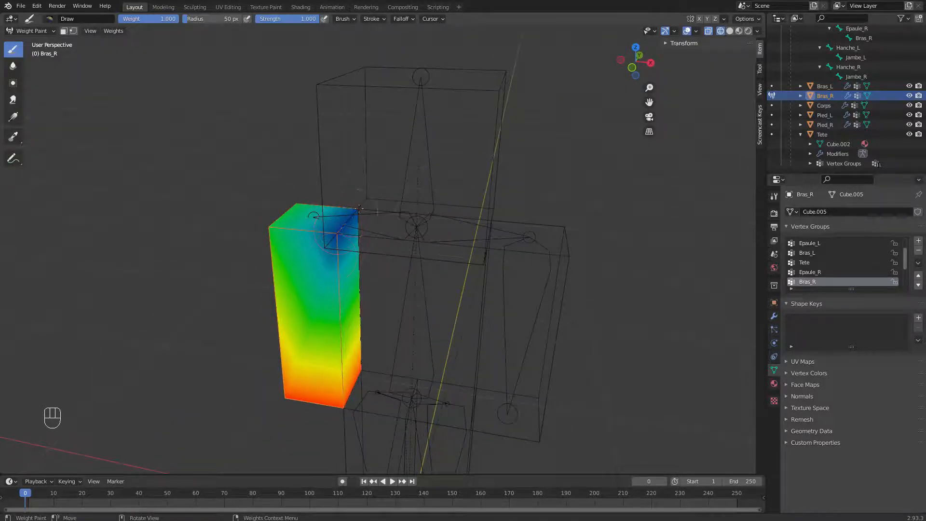
- Make the Pied_R leg mesh the active object and switch it to Weight Paint mode
{"action": "middle_click_drag", "start_coordinate": [359, 208], "coordinate": [344, 238]}
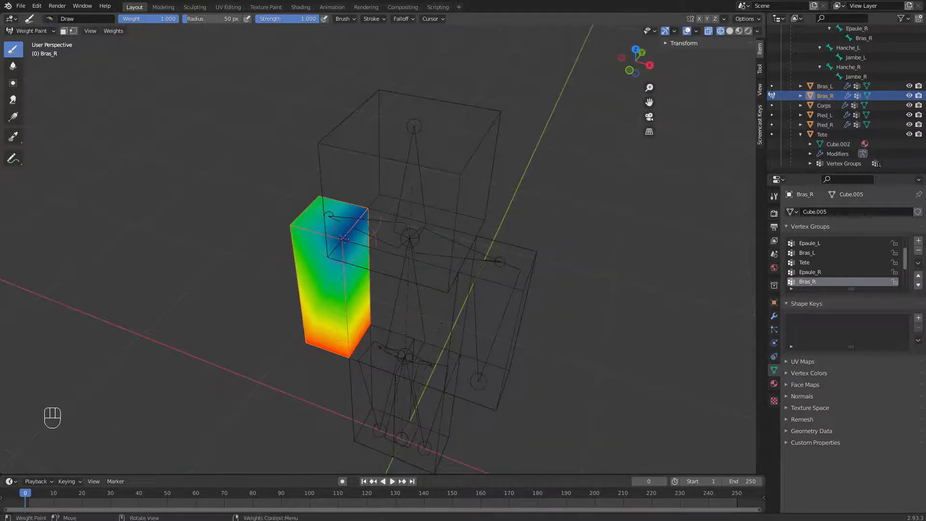
{"action": "middle_click_drag", "start_coordinate": [309, 199], "coordinate": [327, 417]}
{"action": "middle_click_drag", "start_coordinate": [444, 347], "coordinate": [434, 224], "text": "shift"}
{"action": "key", "text": "Tab"}
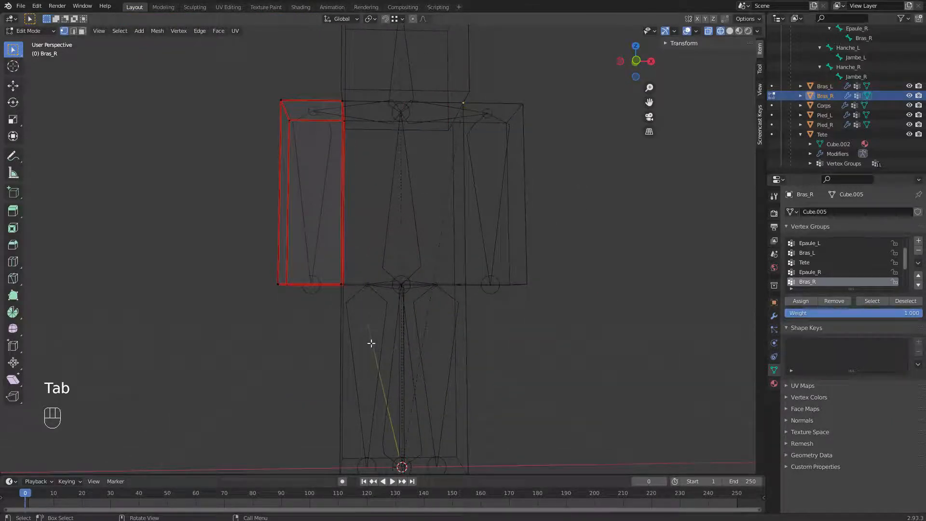
{"action": "left_click", "coordinate": [771, 125]}
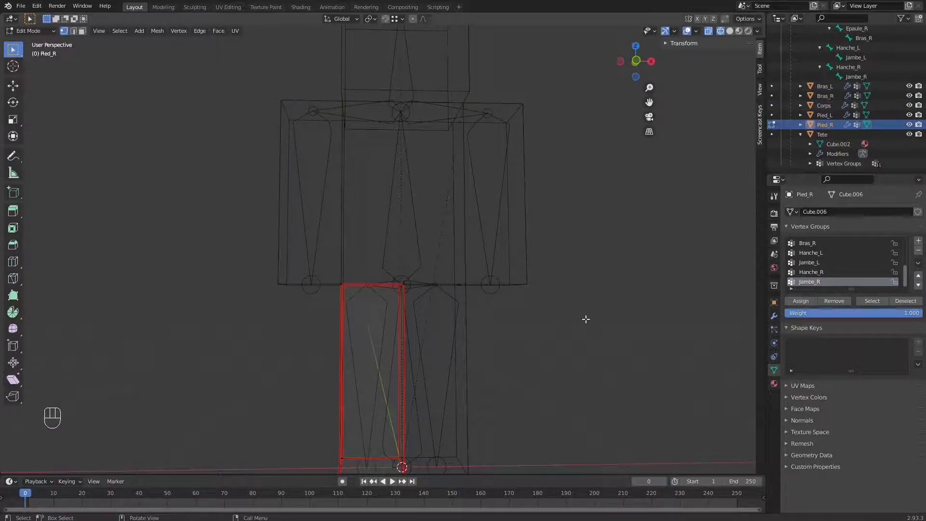
{"action": "middle_click_drag", "start_coordinate": [585, 319], "coordinate": [576, 222], "text": "shift"}
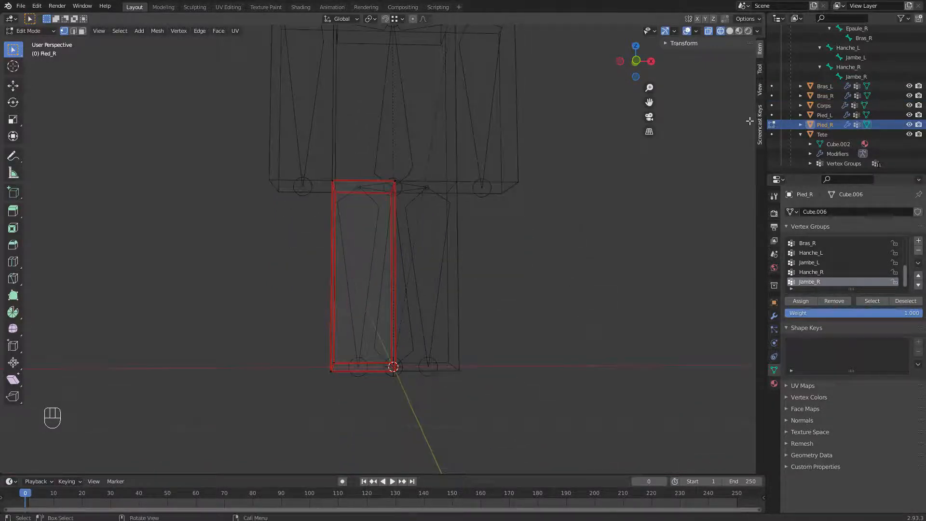
{"action": "left_click", "coordinate": [772, 124]}
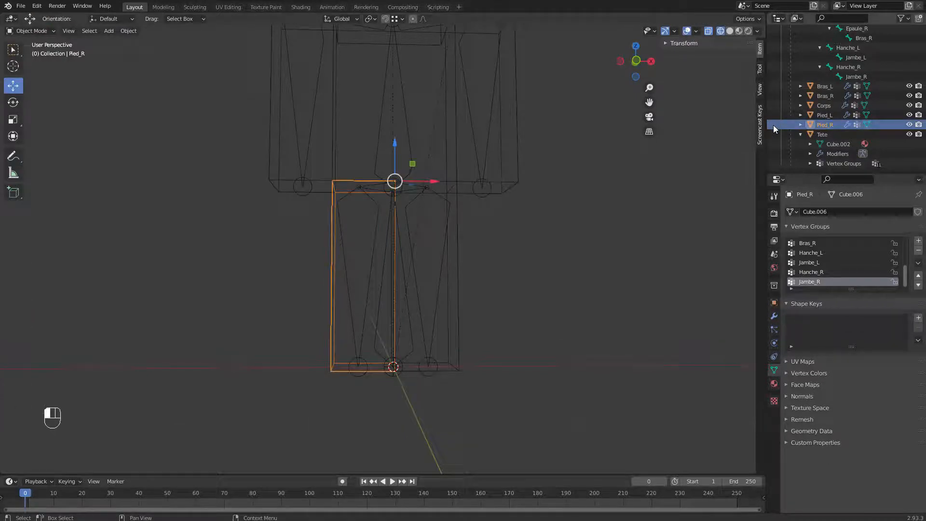
{"action": "left_click", "coordinate": [53, 33]}
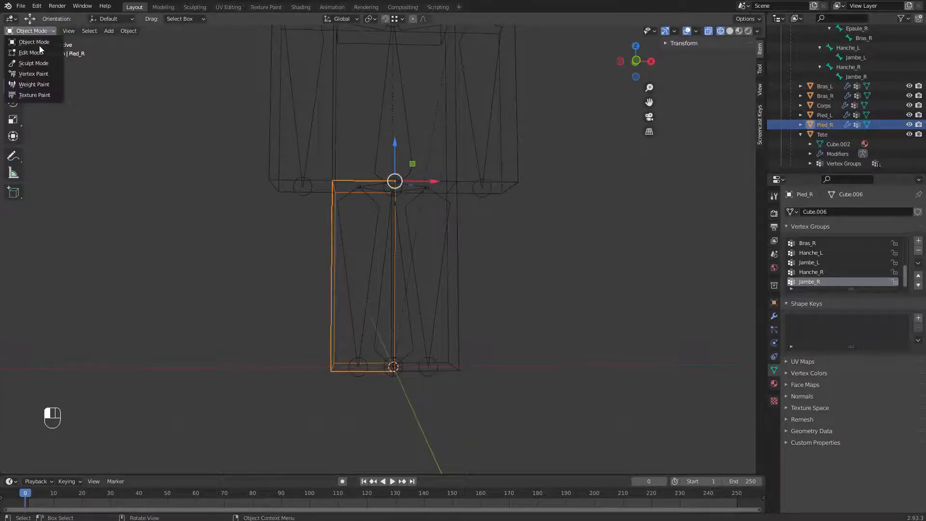
{"action": "left_click", "coordinate": [30, 82]}
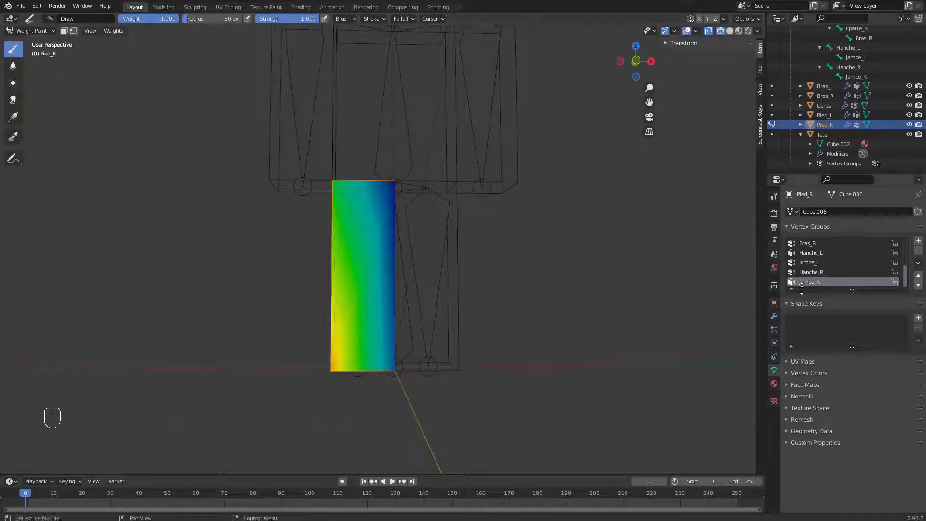
- Paint the bottom corners of the Pied_R leg at weight 1.000 in the Jambe_R vertex group
{"action": "middle_click_drag", "start_coordinate": [192, 355], "coordinate": [252, 341]}
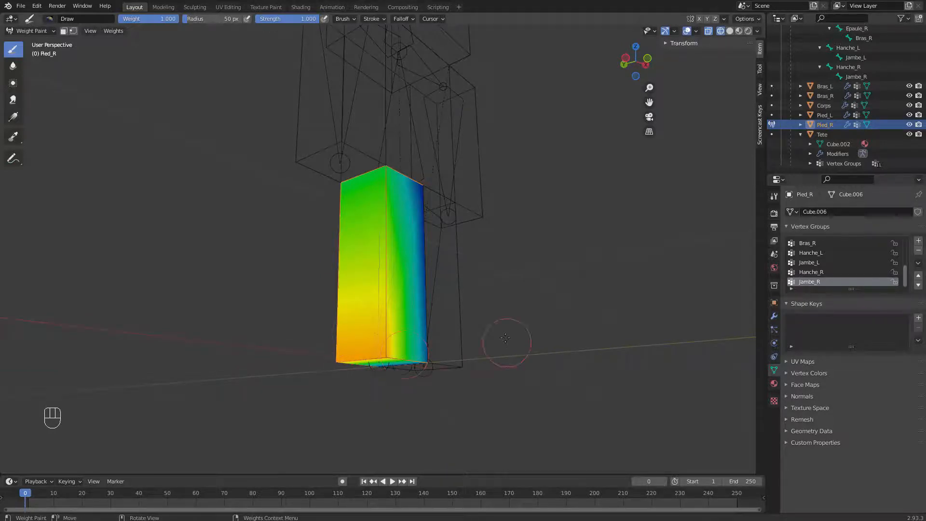
{"action": "mouse_move", "coordinate": [506, 348]}
{"action": "middle_mouse_down"}
{"action": "mouse_move", "coordinate": [435, 385]}
{"action": "mouse_move", "coordinate": [497, 284]}
{"action": "mouse_move", "coordinate": [538, 252]}
{"action": "middle_mouse_up"}
{"action": "scroll", "coordinate": [546, 291], "scroll_direction": "up", "scroll_amount": 4}
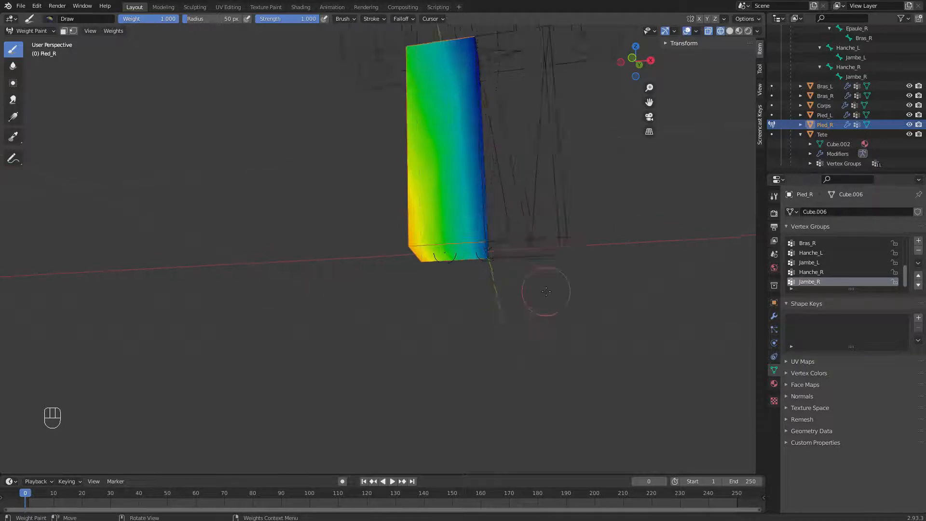
{"action": "middle_click_drag", "start_coordinate": [530, 286], "coordinate": [403, 303], "text": "shift"}
{"action": "left_click", "coordinate": [433, 252]}
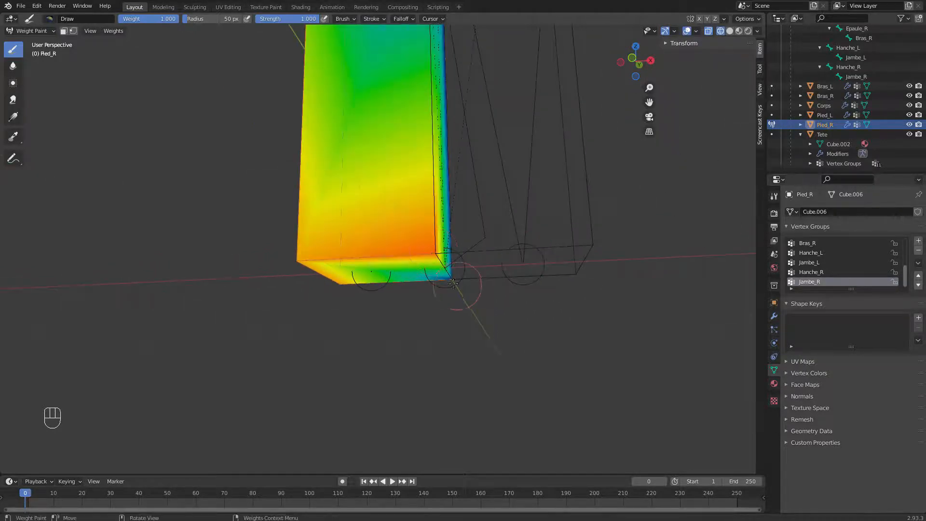
{"action": "mouse_move", "coordinate": [479, 295]}
{"action": "middle_mouse_down"}
{"action": "mouse_move", "coordinate": [415, 256]}
{"action": "mouse_move", "coordinate": [423, 263]}
{"action": "mouse_move", "coordinate": [464, 249]}
{"action": "mouse_move", "coordinate": [397, 262]}
{"action": "middle_mouse_up"}
{"action": "left_click_drag", "start_coordinate": [397, 262], "coordinate": [423, 271]}
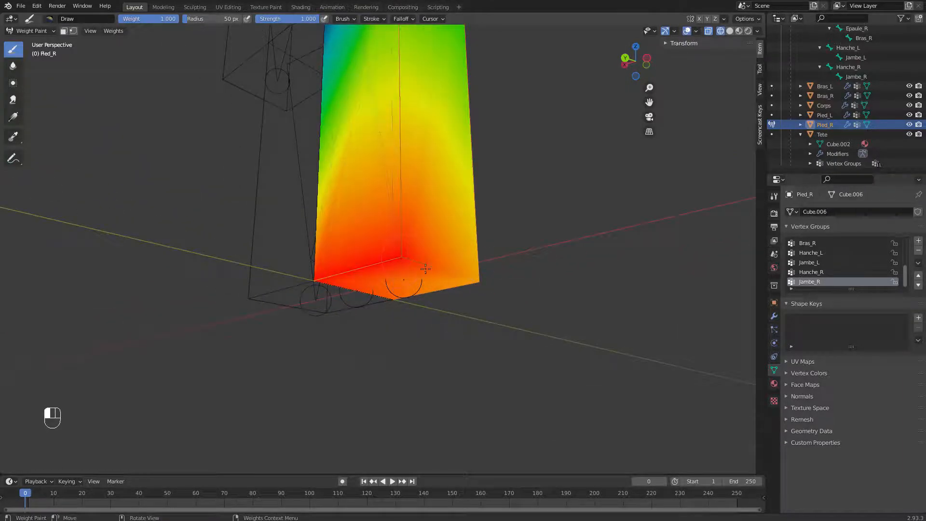
{"action": "left_click", "coordinate": [470, 286]}
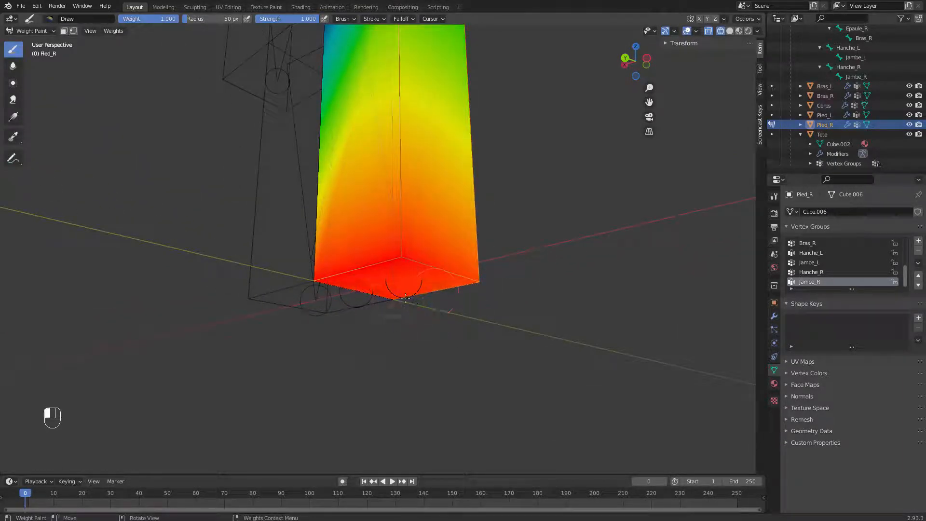
{"action": "middle_click_drag", "start_coordinate": [397, 303], "coordinate": [435, 239]}
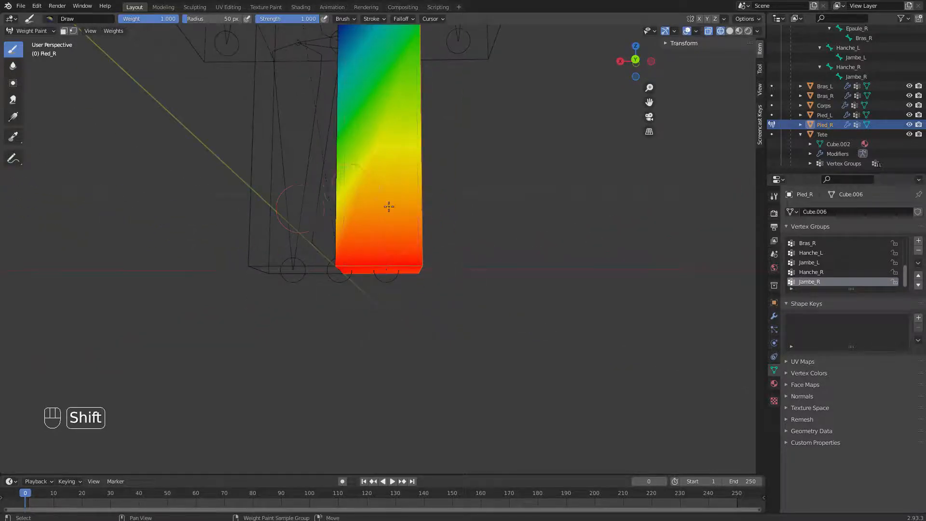
{"action": "middle_click_drag", "start_coordinate": [389, 204], "coordinate": [456, 275], "text": "shift"}
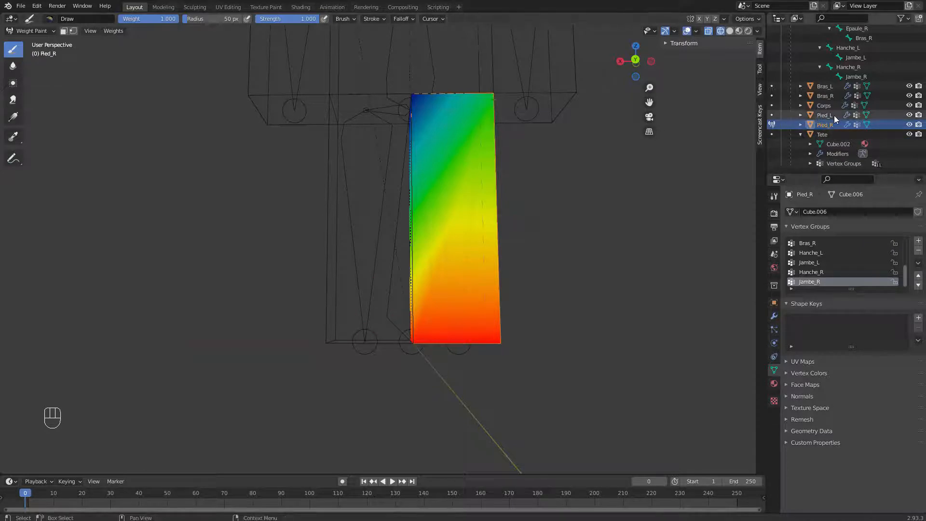
- Switch weight painting to the Pied_L leg and display its Jambe_L vertex group weights
{"action": "left_click", "coordinate": [772, 115]}
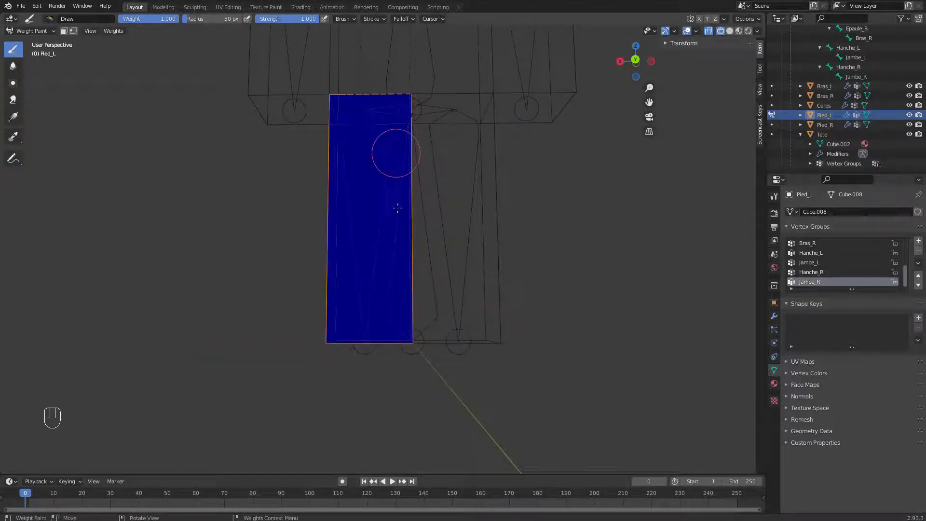
{"action": "left_click", "coordinate": [772, 125]}
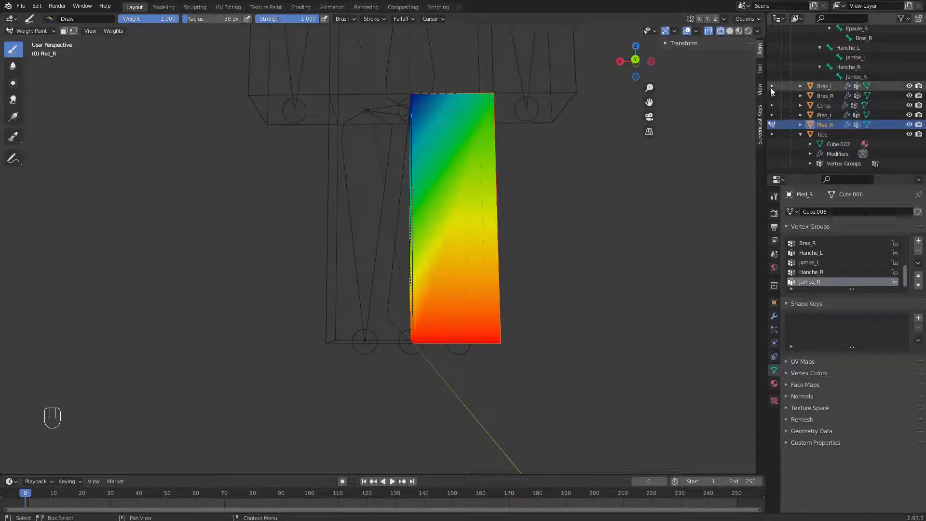
{"action": "left_click", "coordinate": [772, 115]}
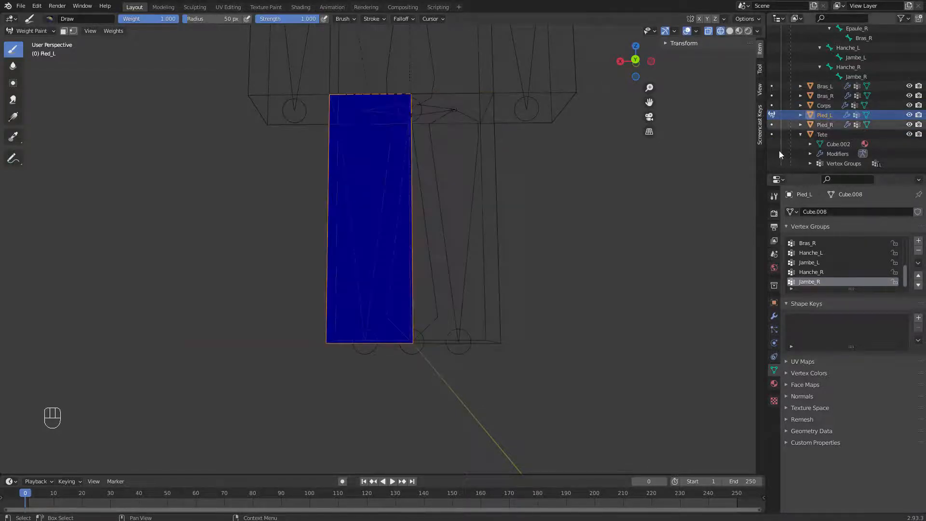
{"action": "left_click", "coordinate": [809, 262]}
{"action": "middle_click_drag", "start_coordinate": [399, 377], "coordinate": [429, 347]}
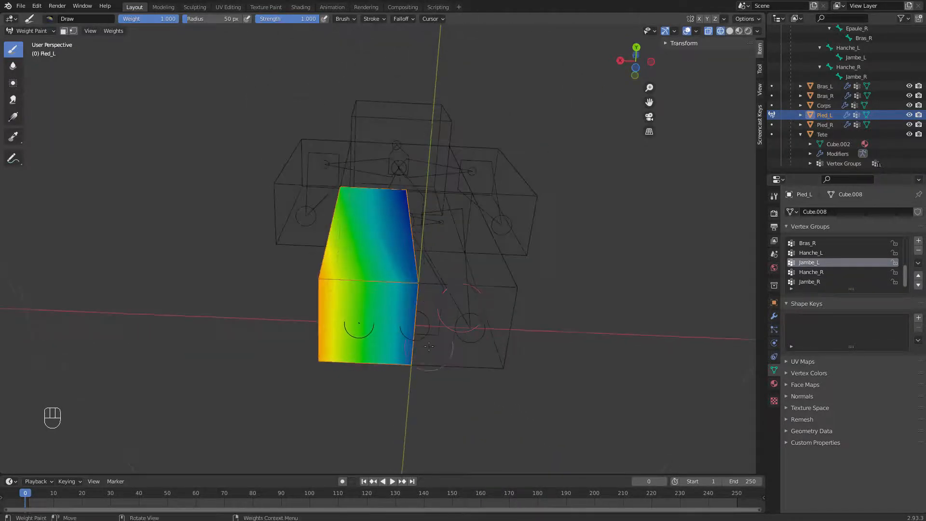
{"action": "scroll", "coordinate": [435, 328], "scroll_direction": "up", "scroll_amount": 3}
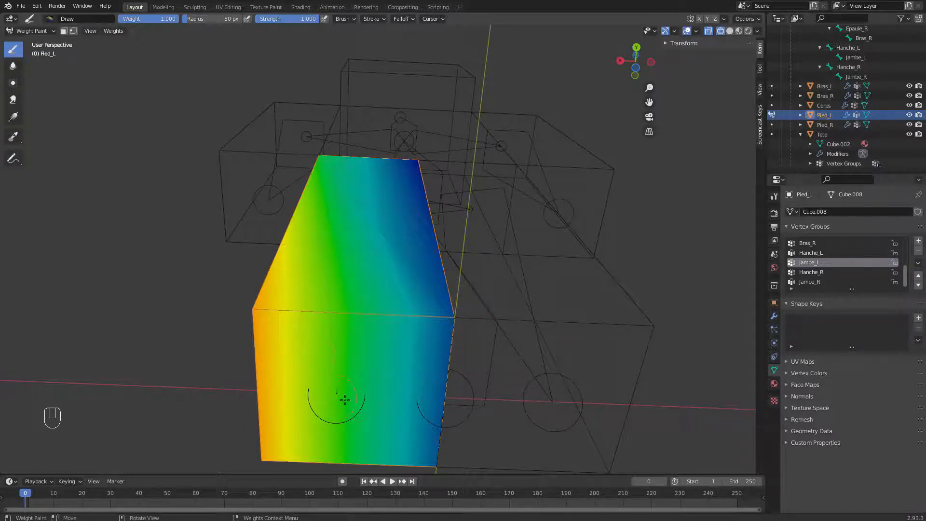
{"action": "middle_click_drag", "start_coordinate": [371, 227], "coordinate": [535, 252]}
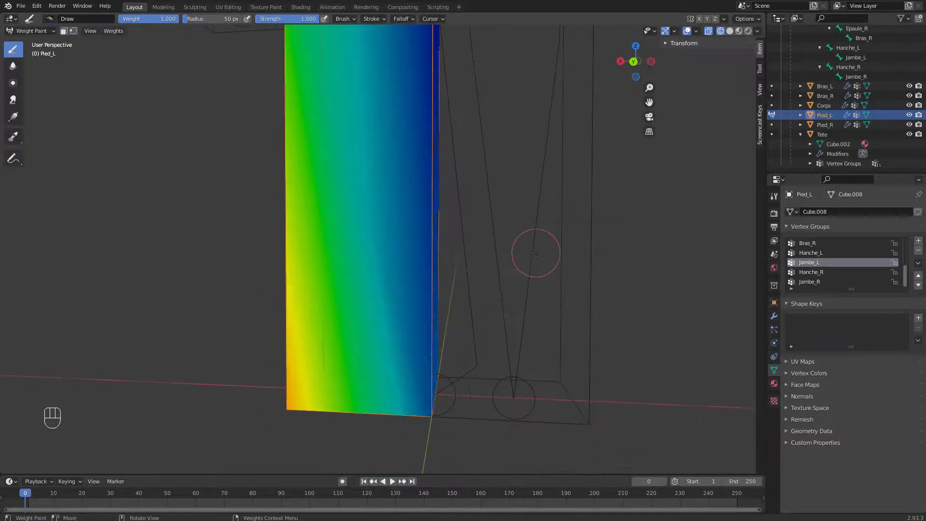
{"action": "scroll", "coordinate": [485, 263], "scroll_direction": "down", "scroll_amount": 3}
{"action": "scroll", "coordinate": [485, 263], "scroll_direction": "up", "scroll_amount": 3}
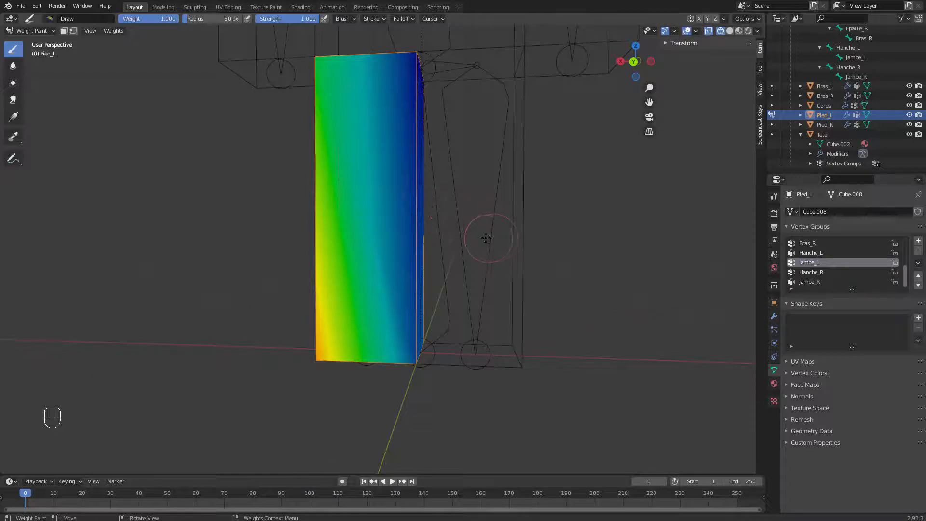
- Save the file and return the Pied_L leg to Object Mode
{"action": "key", "text": "ctrl+s"}
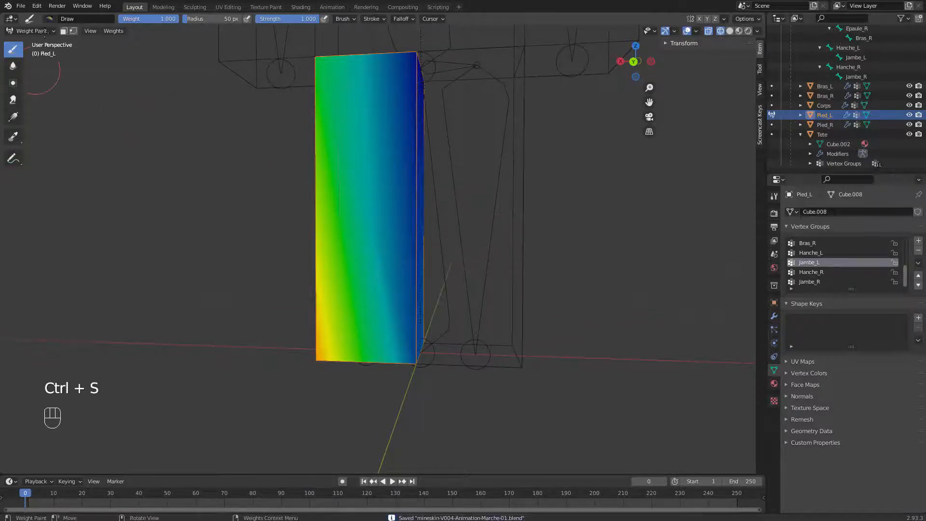
{"action": "scroll", "coordinate": [278, 100], "scroll_direction": "down", "scroll_amount": 4}
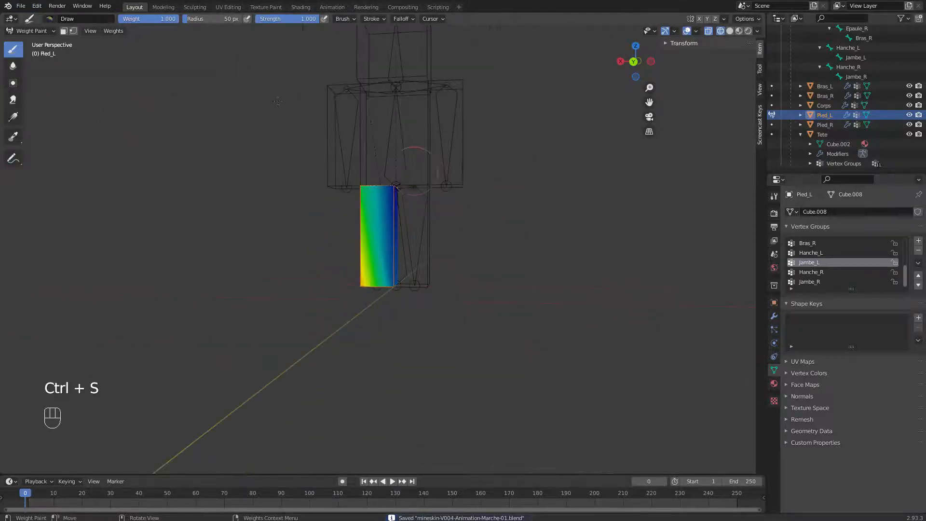
{"action": "left_click", "coordinate": [31, 31]}
{"action": "left_click", "coordinate": [26, 41]}
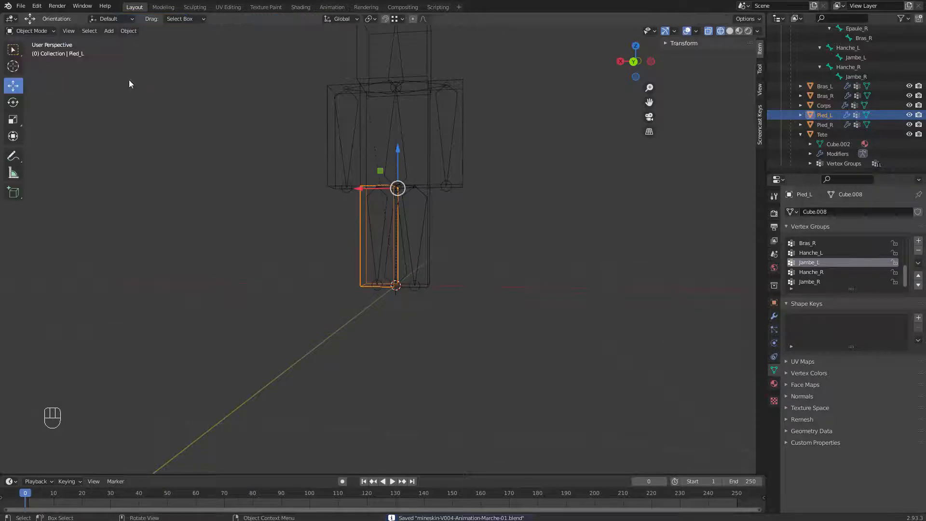
- Select the armature, enter Pose Mode and set its skeleton to Pose Position
{"action": "left_click", "coordinate": [446, 98]}
{"action": "middle_click_drag", "start_coordinate": [449, 84], "coordinate": [440, 158]}
{"action": "scroll", "coordinate": [442, 154], "scroll_direction": "up", "scroll_amount": 4}
{"action": "left_click", "coordinate": [464, 30]}
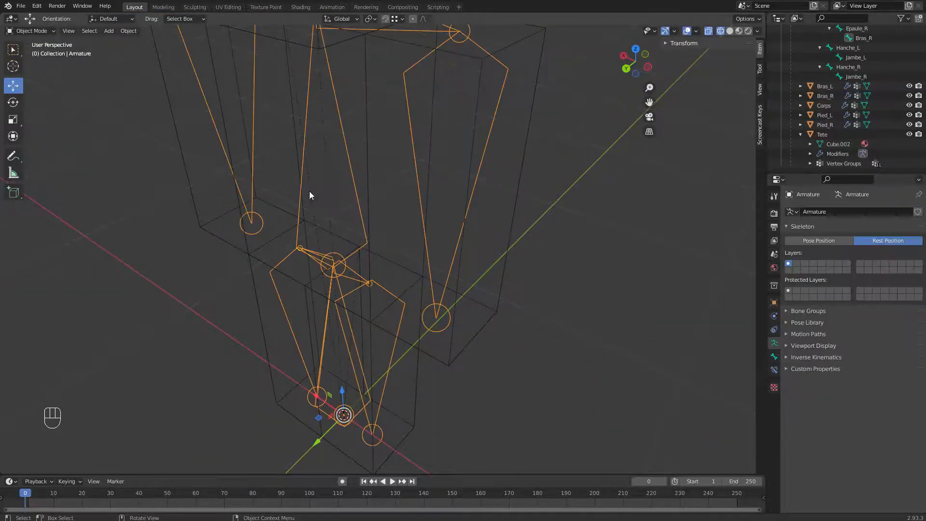
{"action": "scroll", "coordinate": [191, 155], "scroll_direction": "down", "scroll_amount": 5}
{"action": "left_click", "coordinate": [33, 31]}
{"action": "left_click", "coordinate": [36, 64]}
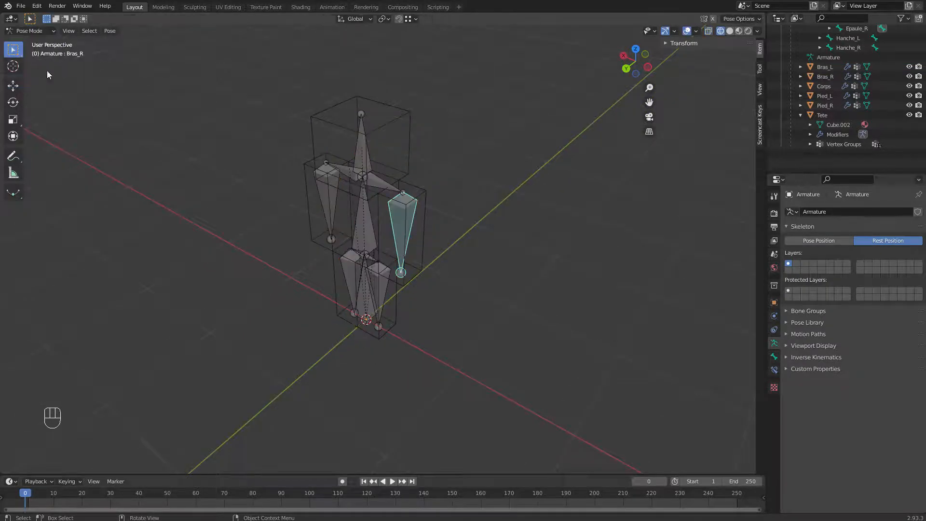
{"action": "middle_click_drag", "start_coordinate": [291, 284], "coordinate": [469, 264]}
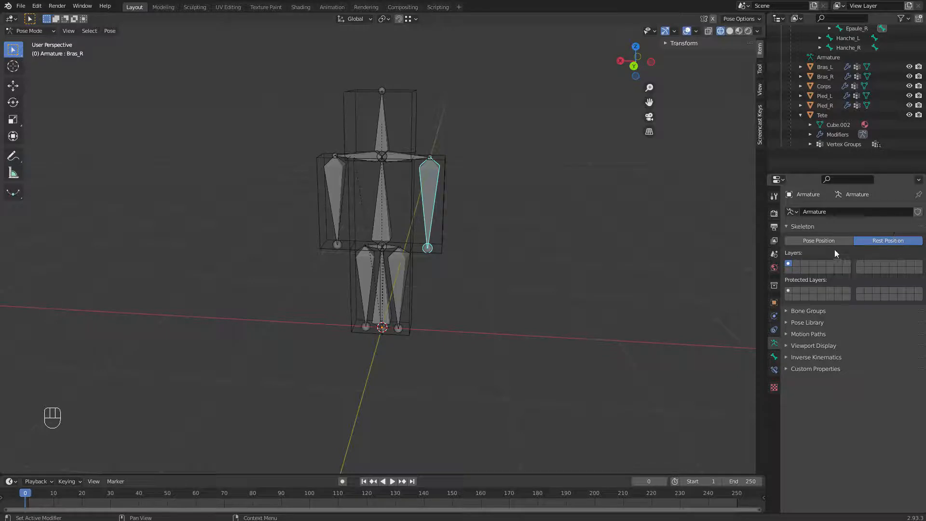
{"action": "left_click", "coordinate": [819, 240]}
- Swing the Jambe_R leg bone further outward from the body to test the leg mesh's deformation
{"action": "scroll", "coordinate": [473, 357], "scroll_direction": "up", "scroll_amount": 3}
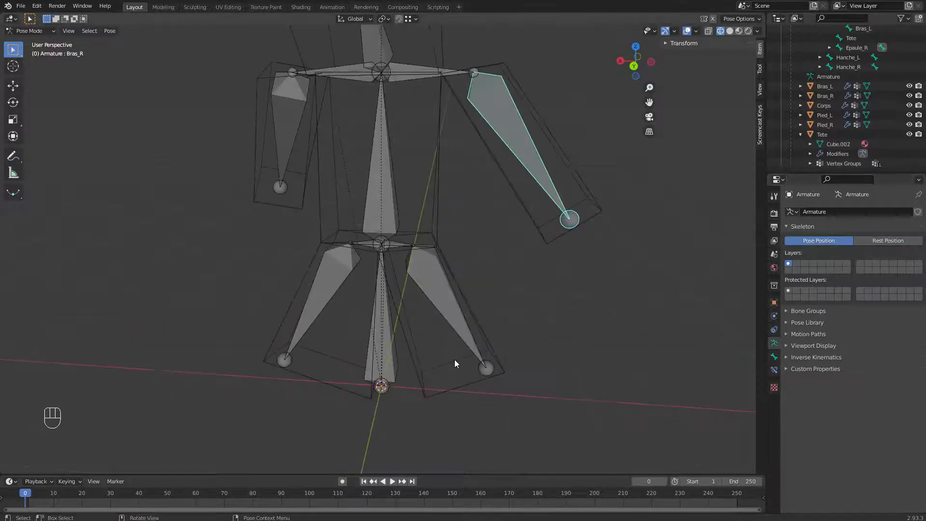
{"action": "middle_click_drag", "start_coordinate": [491, 318], "coordinate": [482, 263], "text": "shift"}
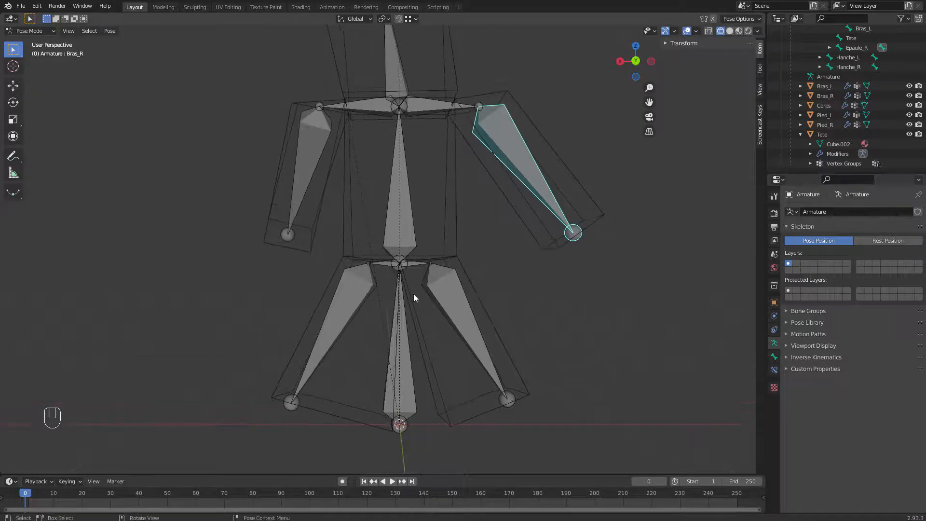
{"action": "middle_click_drag", "start_coordinate": [413, 297], "coordinate": [465, 278], "text": "shift"}
{"action": "middle_click_drag", "start_coordinate": [526, 288], "coordinate": [410, 282]}
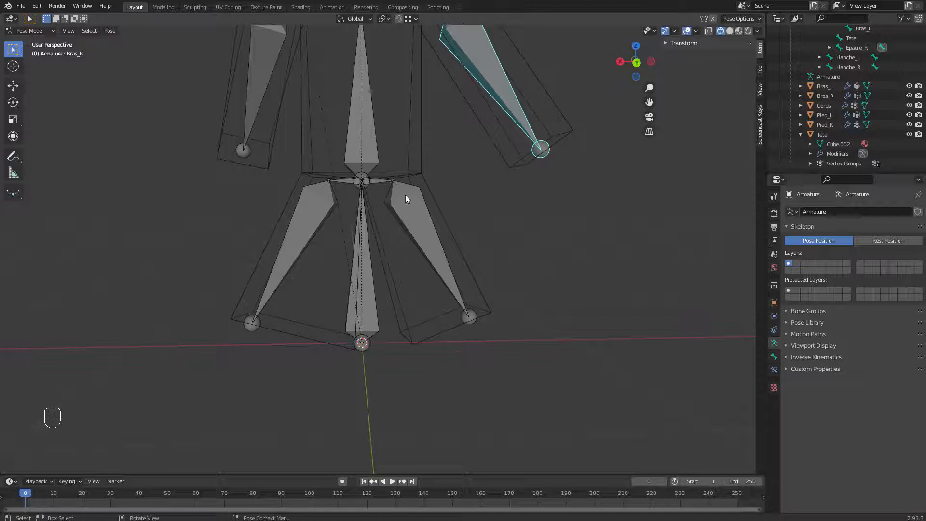
{"action": "left_click", "coordinate": [435, 217]}
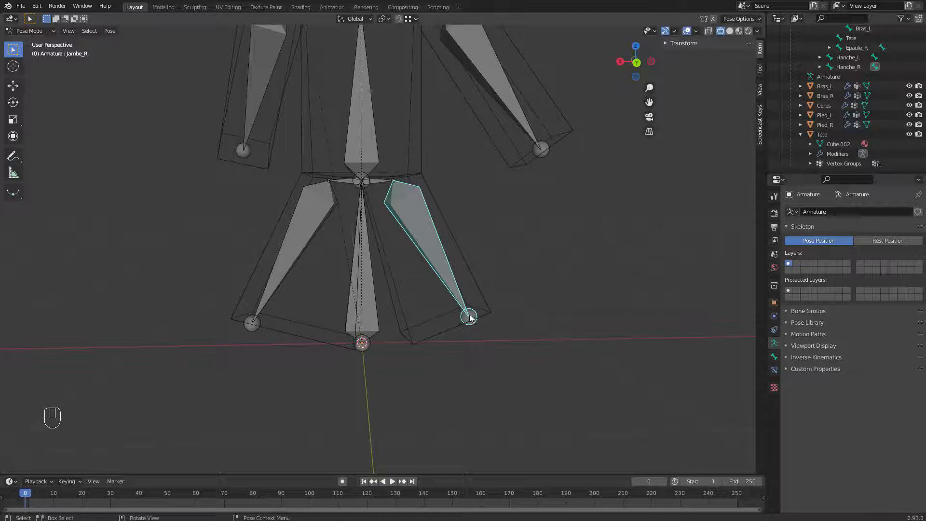
{"action": "key", "text": "g"}
{"action": "key", "text": "g"}
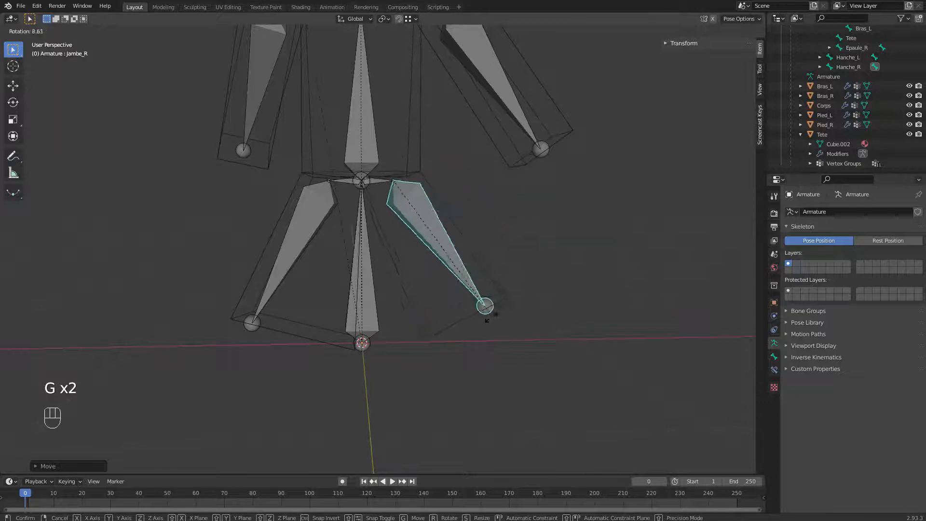
{"action": "left_click", "coordinate": [456, 300]}
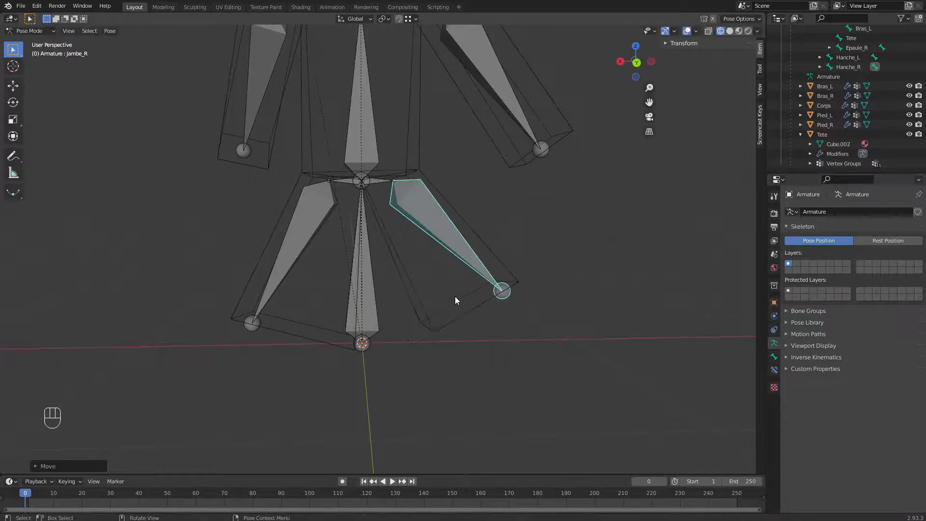
{"action": "key", "text": "g"}
{"action": "right_click", "coordinate": [527, 262]}
- Swing the Jambe_L leg bone outward by about 29 degrees
{"action": "left_click", "coordinate": [253, 326]}
{"action": "key", "text": "g"}
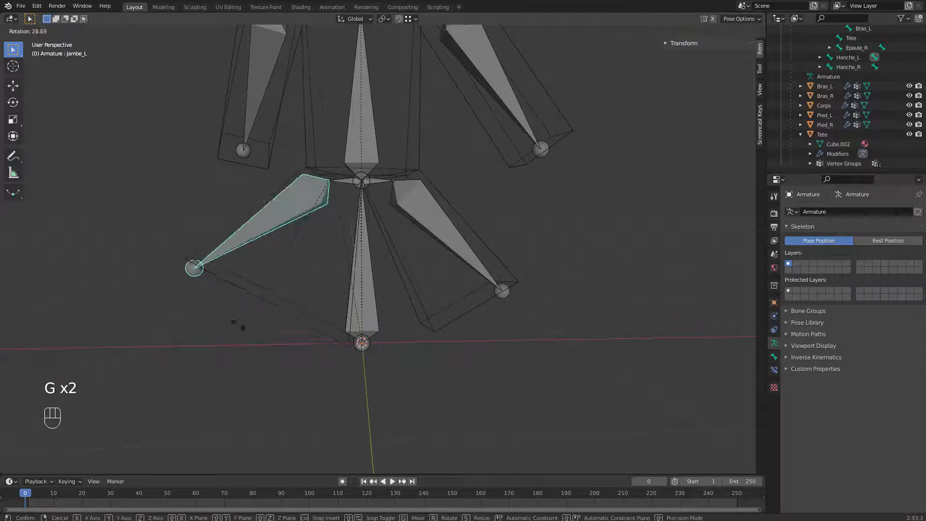
{"action": "left_click", "coordinate": [238, 348]}
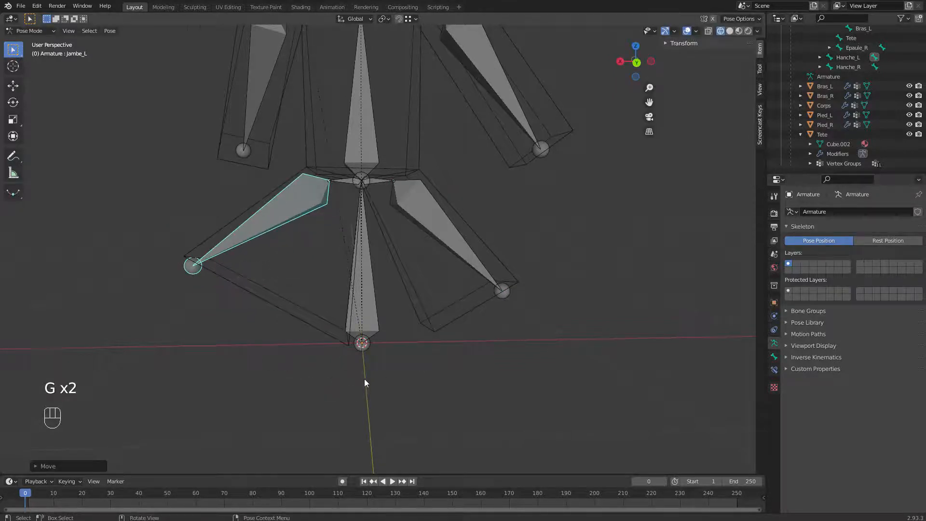
- Examine the posed leg meshes around their lower inner corners and the foot of the base bone
{"action": "scroll", "coordinate": [361, 424], "scroll_direction": "up", "scroll_amount": 3}
{"action": "middle_click_drag", "start_coordinate": [358, 425], "coordinate": [502, 311], "text": "shift"}
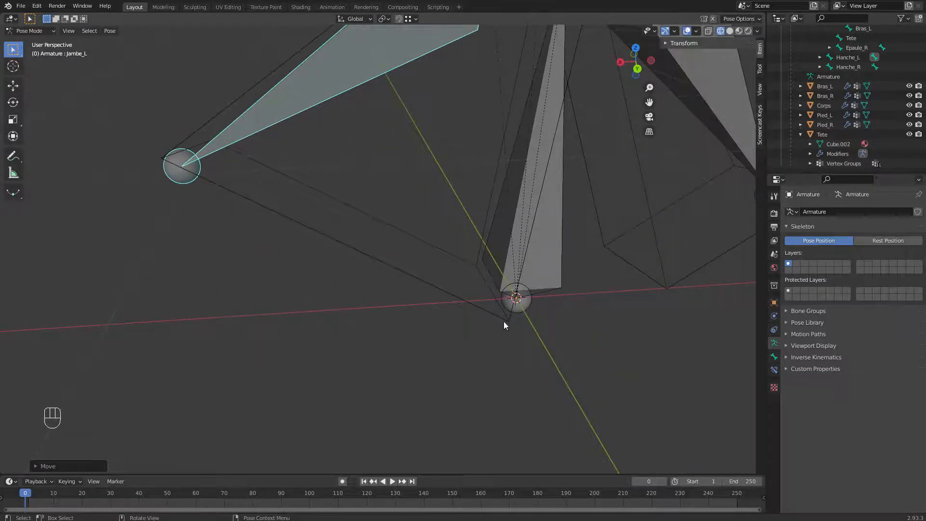
{"action": "scroll", "coordinate": [504, 321], "scroll_direction": "down", "scroll_amount": 4}
{"action": "middle_click_drag", "start_coordinate": [454, 294], "coordinate": [440, 266]}
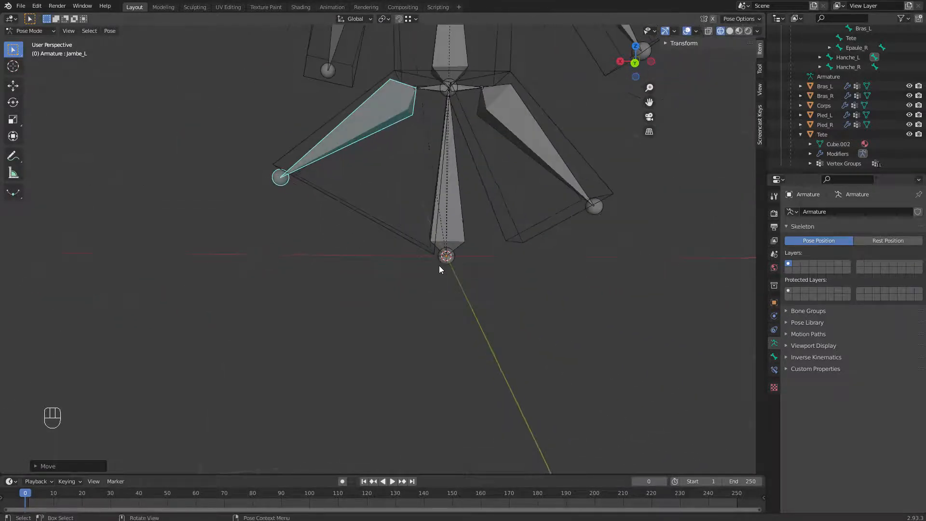
{"action": "scroll", "coordinate": [450, 276], "scroll_direction": "up", "scroll_amount": 4}
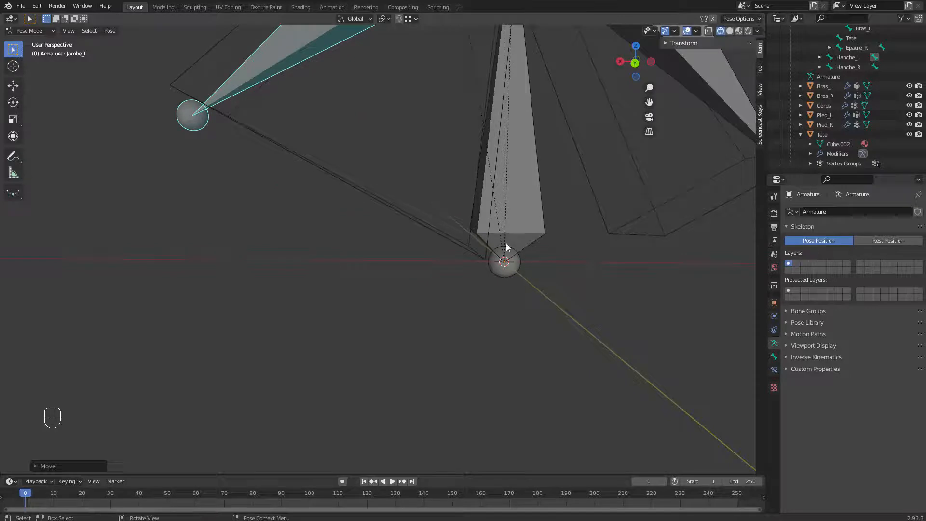
{"action": "middle_click_drag", "start_coordinate": [523, 265], "coordinate": [447, 261]}
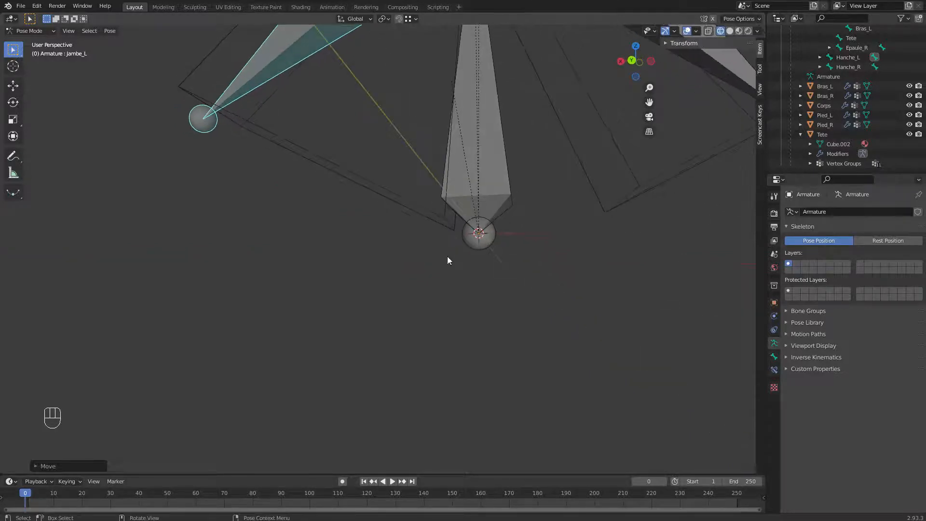
{"action": "middle_click_drag", "start_coordinate": [490, 235], "coordinate": [312, 278], "text": "shift"}
{"action": "scroll", "coordinate": [312, 279], "scroll_direction": "down", "scroll_amount": 2}
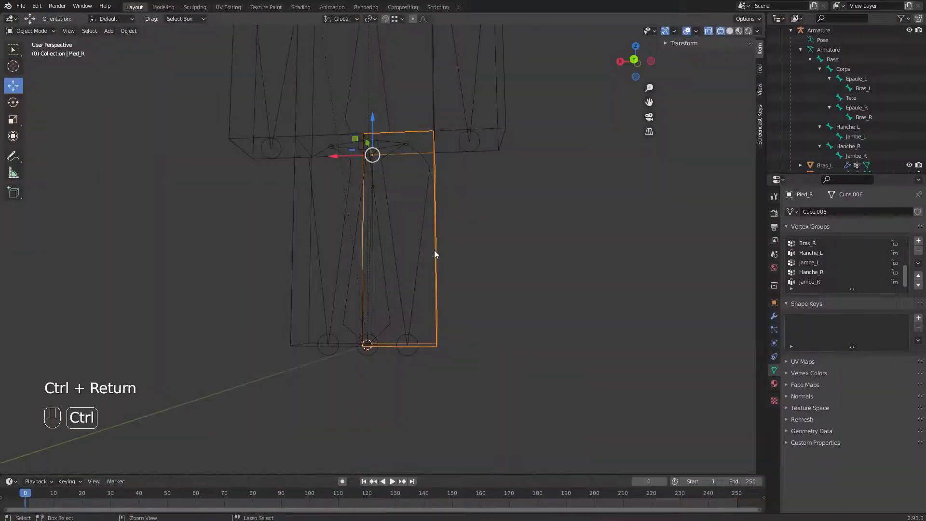
{"action": "key", "text": "ctrl+p"}
{"action": "left_click", "coordinate": [438, 227]}
{"action": "left_click", "coordinate": [427, 184]}
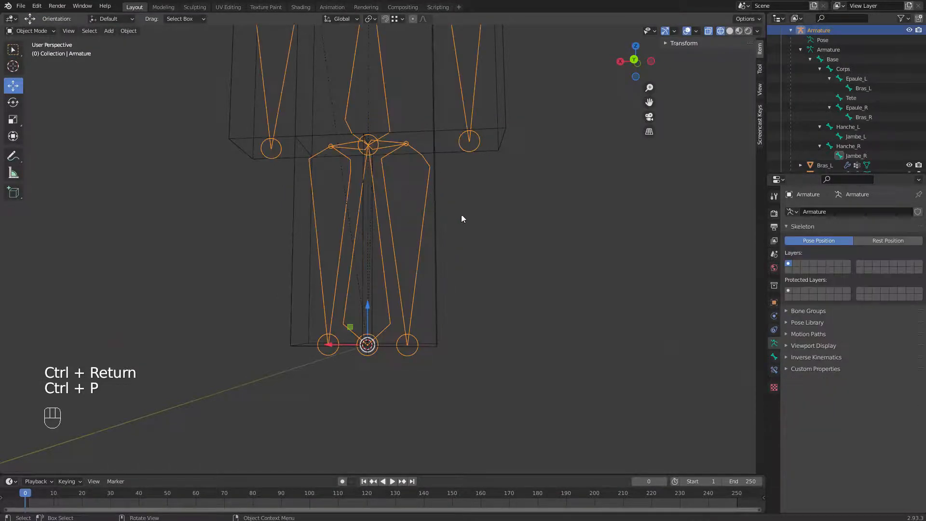
{"action": "left_click", "coordinate": [437, 246]}
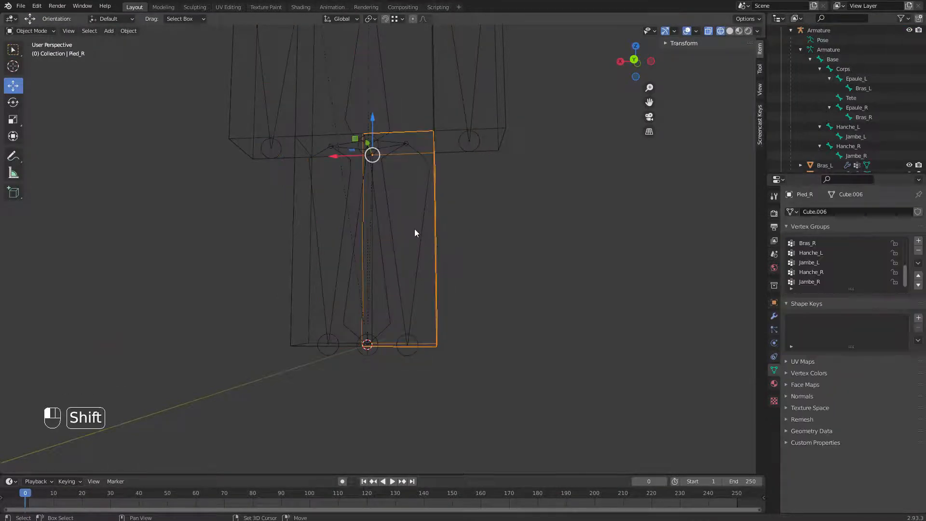
{"action": "left_click", "coordinate": [422, 233], "text": "shift"}
{"action": "key", "text": "ctrl+p"}
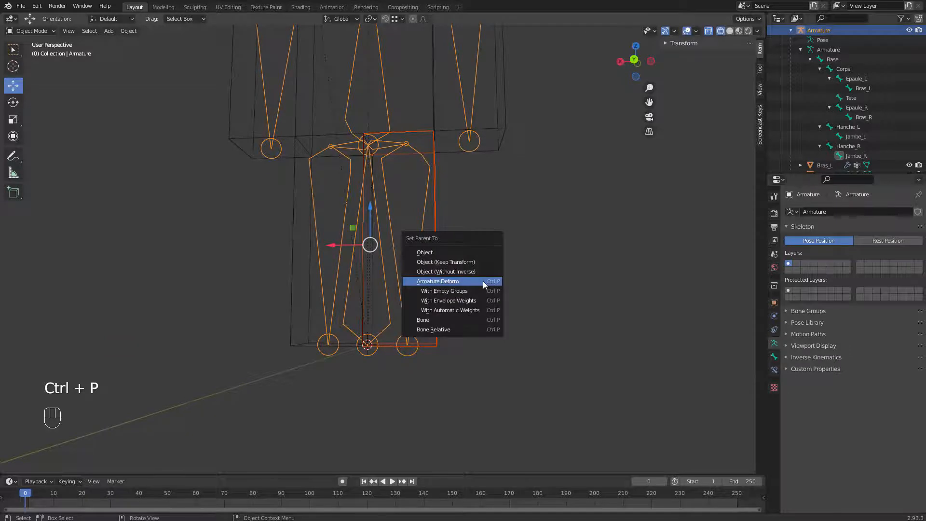
{"action": "left_click", "coordinate": [454, 314]}
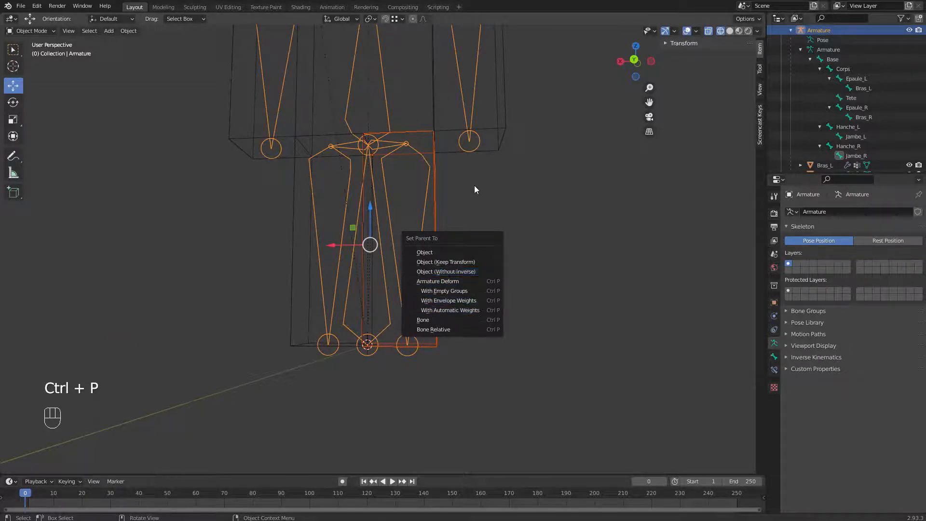
{"action": "left_click", "coordinate": [454, 356]}
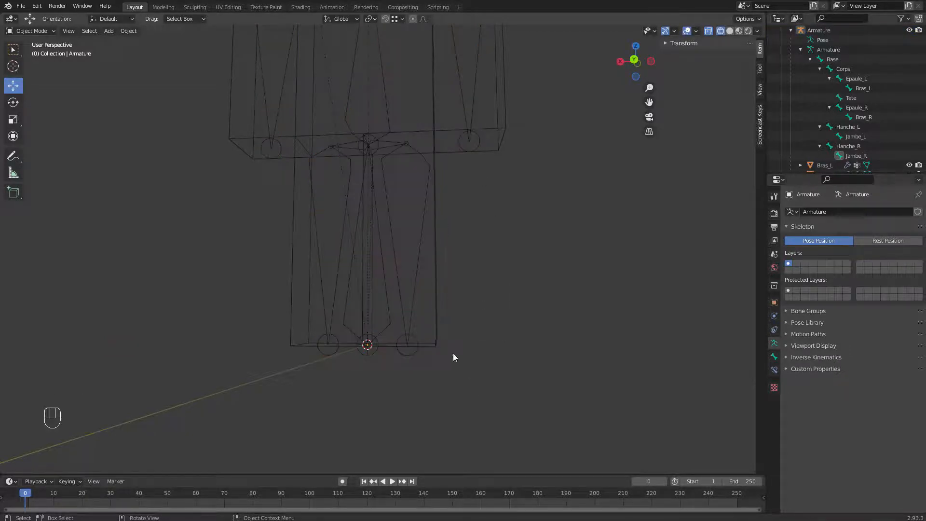
{"action": "left_click", "coordinate": [380, 345]}
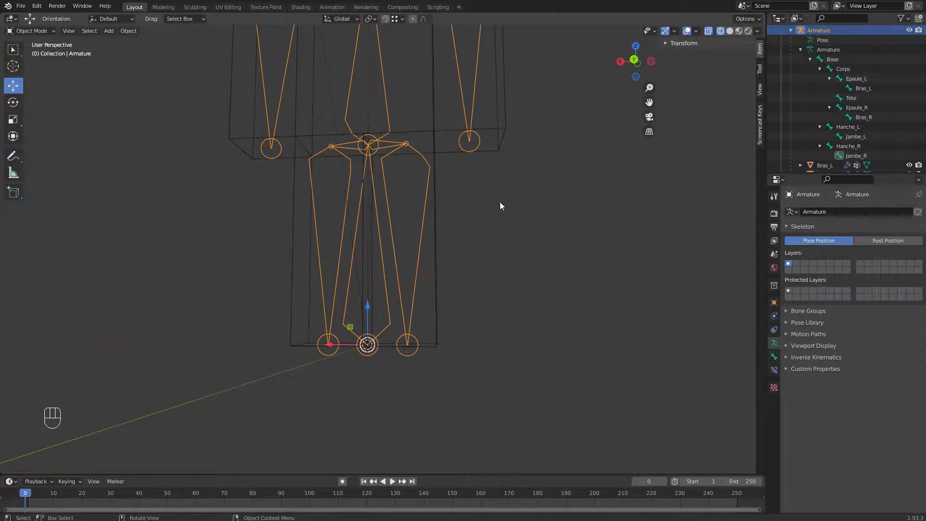
{"action": "middle_click_drag", "start_coordinate": [499, 206], "coordinate": [544, 271], "text": "shift"}
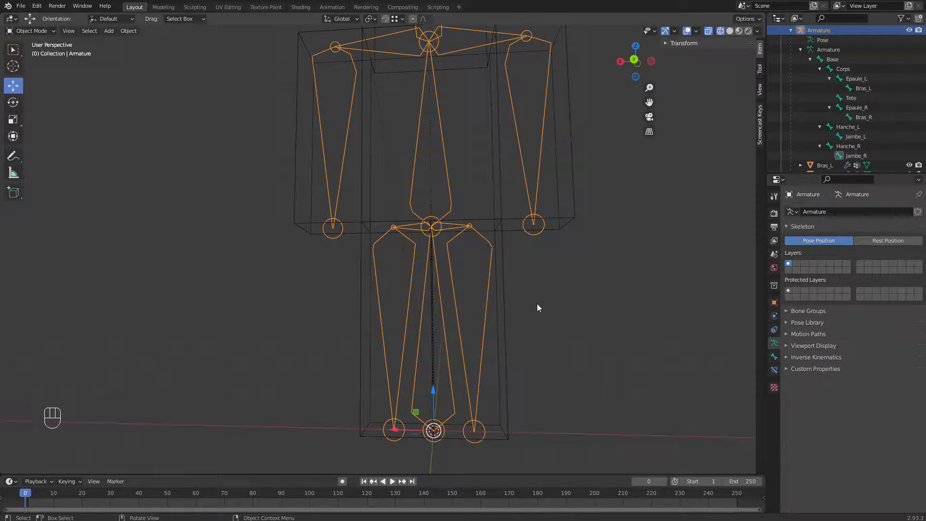
{"action": "middle_click_drag", "start_coordinate": [538, 308], "coordinate": [440, 243]}
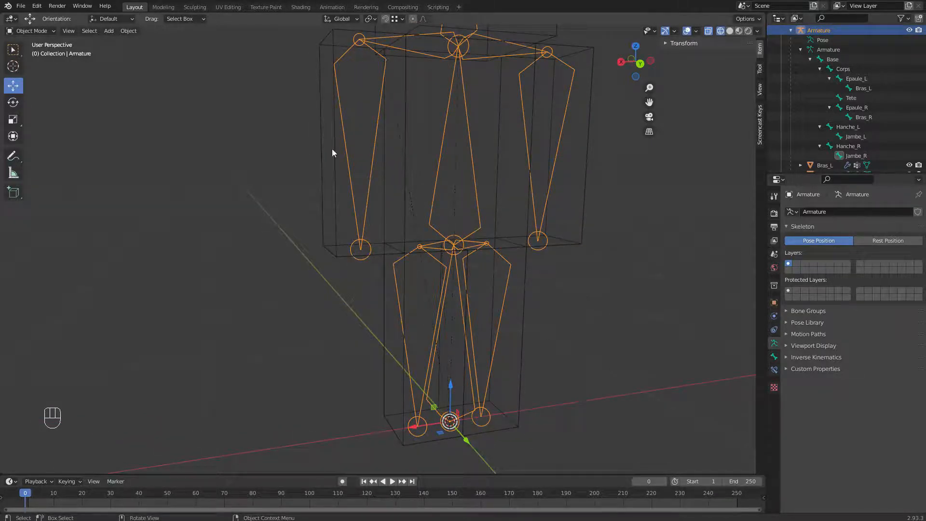
- Select the Pied_R leg mesh and switch it to Weight Paint mode
{"action": "left_click", "coordinate": [49, 31]}
{"action": "left_click", "coordinate": [493, 282]}
{"action": "left_click", "coordinate": [519, 269]}
{"action": "left_click", "coordinate": [522, 267]}
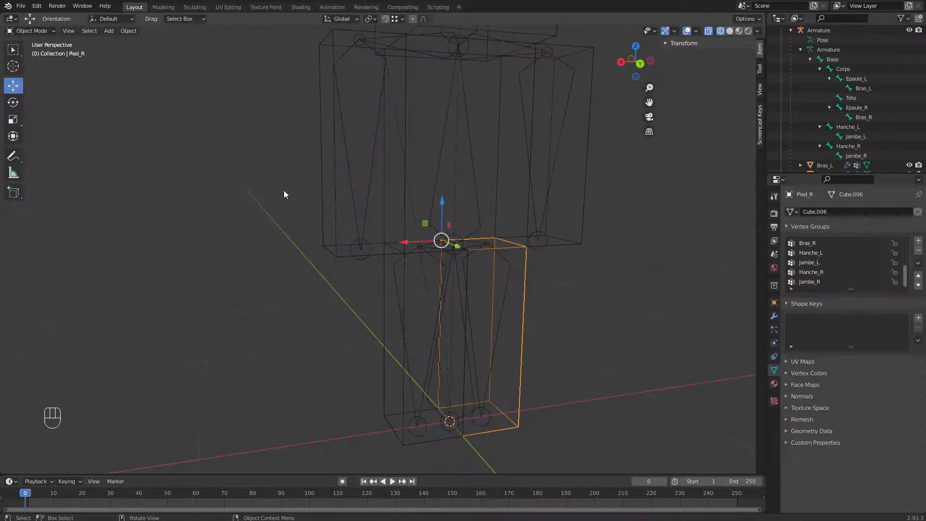
{"action": "left_click", "coordinate": [17, 30]}
{"action": "left_click", "coordinate": [34, 83]}
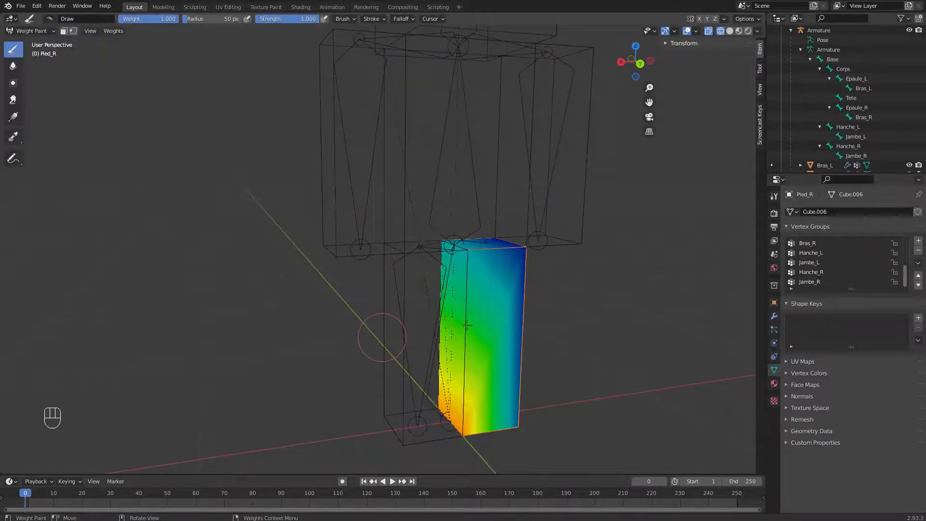
- Paint the whole Pied_R leg at weight 1.000 in its Jambe_R vertex group using a 500 px brush
{"action": "middle_click_drag", "start_coordinate": [642, 312], "coordinate": [373, 282], "text": "shift"}
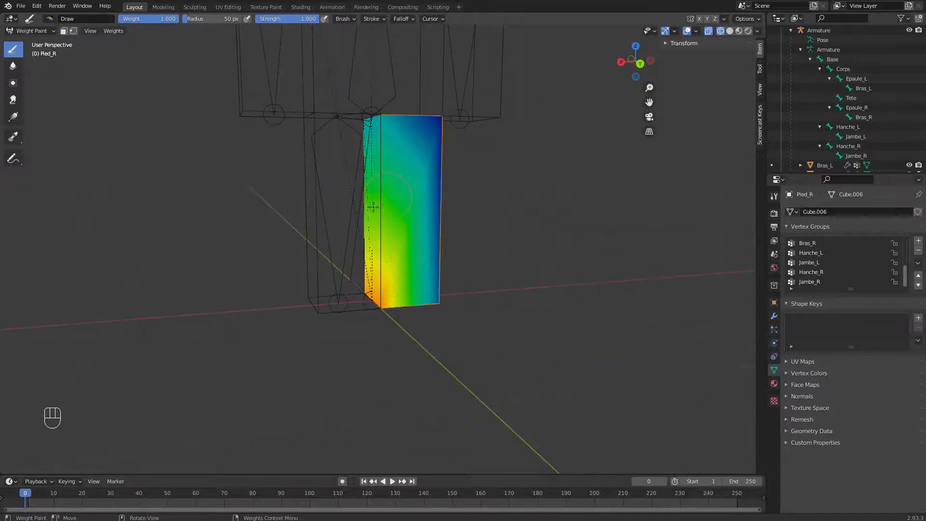
{"action": "scroll", "coordinate": [833, 262], "scroll_direction": "up", "scroll_amount": 5}
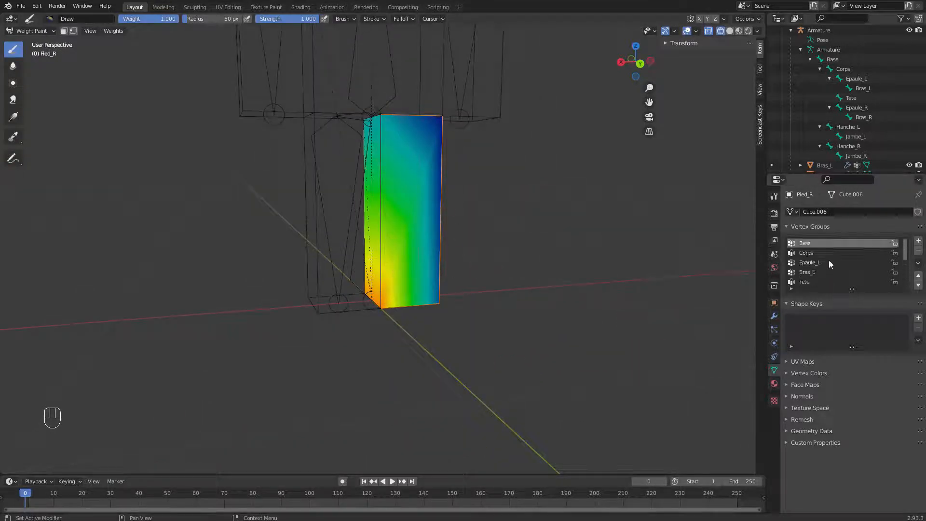
{"action": "scroll", "coordinate": [838, 102], "scroll_direction": "down", "scroll_amount": 5}
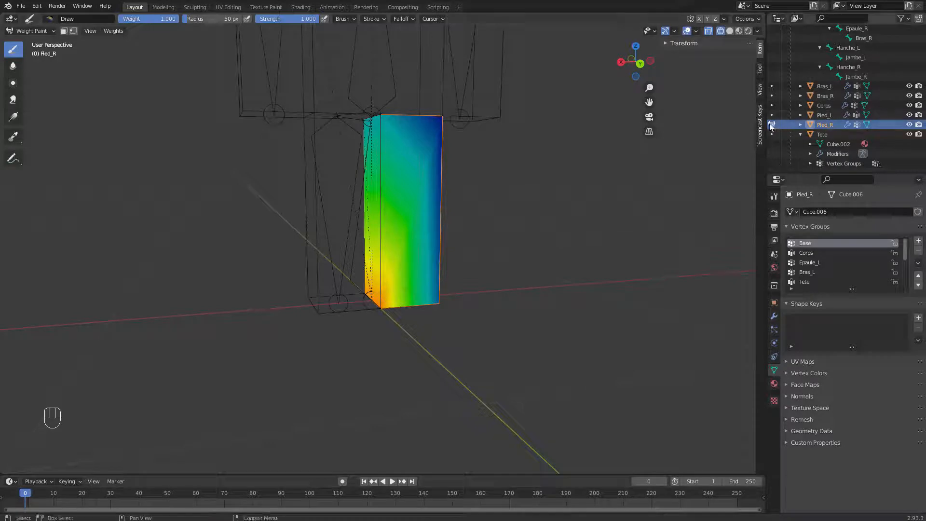
{"action": "scroll", "coordinate": [832, 267], "scroll_direction": "down", "scroll_amount": 5}
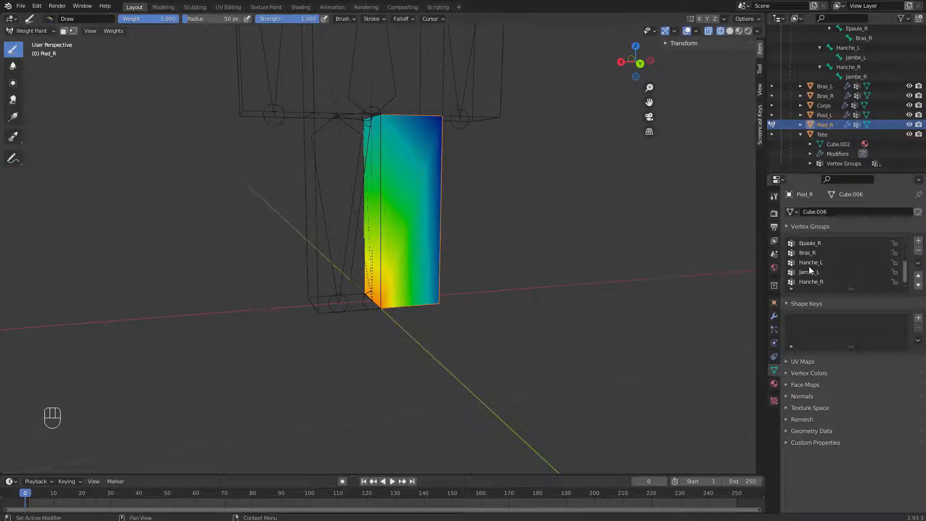
{"action": "scroll", "coordinate": [808, 264], "scroll_direction": "up", "scroll_amount": 5}
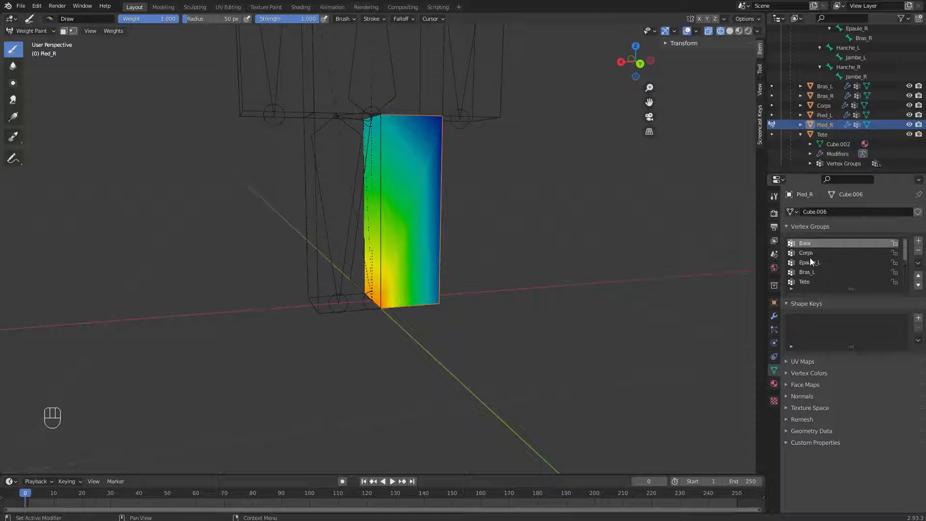
{"action": "scroll", "coordinate": [811, 261], "scroll_direction": "down", "scroll_amount": 6}
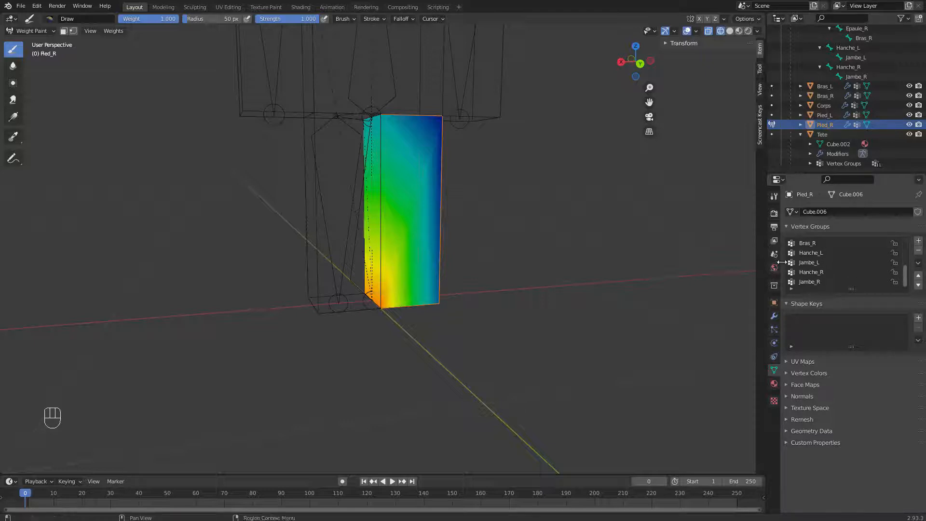
{"action": "left_click", "coordinate": [804, 282]}
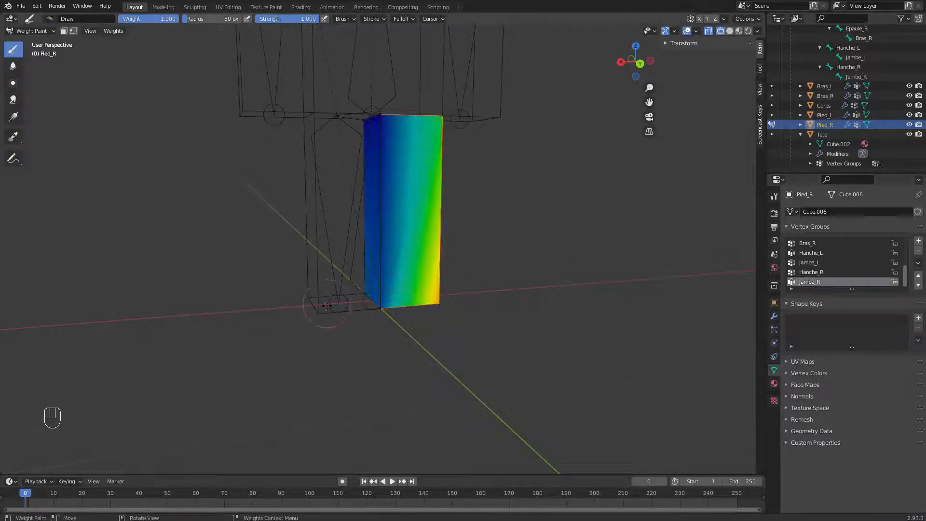
{"action": "left_click", "coordinate": [199, 22]}
{"action": "type", "text": "500"}
{"action": "key", "text": "Return"}
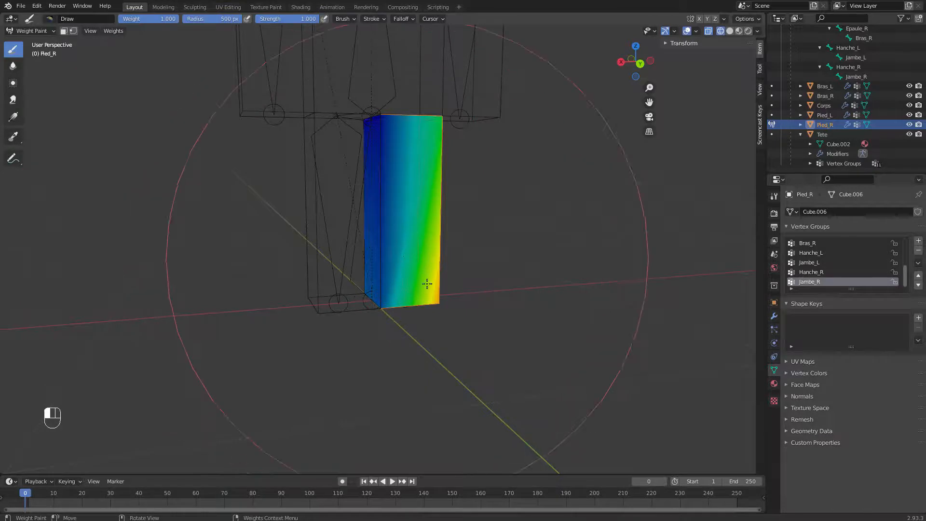
{"action": "left_click", "coordinate": [450, 282]}
{"action": "mouse_move", "coordinate": [450, 282]}
{"action": "middle_mouse_down"}
{"action": "mouse_move", "coordinate": [410, 251]}
{"action": "mouse_move", "coordinate": [370, 238]}
{"action": "mouse_move", "coordinate": [396, 218]}
{"action": "mouse_move", "coordinate": [482, 227]}
{"action": "mouse_move", "coordinate": [635, 187]}
{"action": "mouse_move", "coordinate": [405, 367]}
{"action": "mouse_move", "coordinate": [538, 264]}
{"action": "middle_mouse_up"}
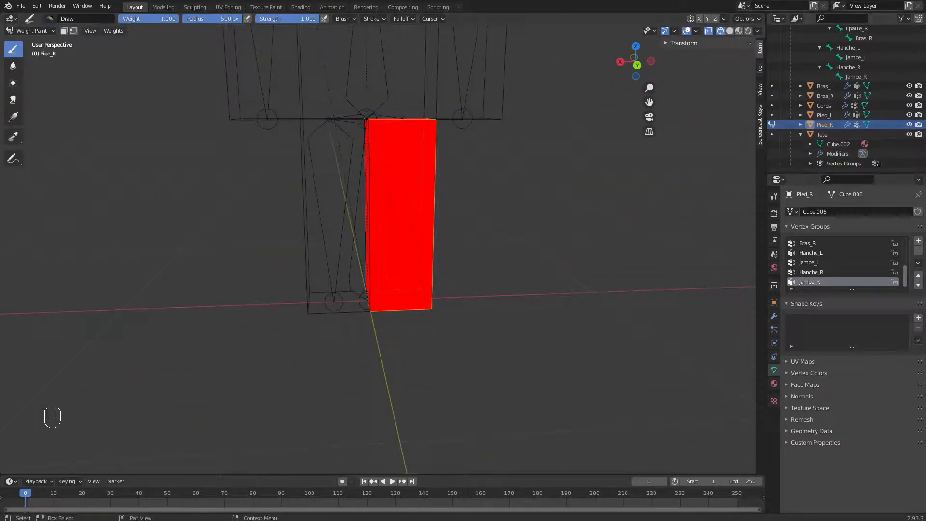
- Switch weight painting to Pied_L and fill the leg with weight 1.000 in the Jambe_L vertex group
{"action": "left_click", "coordinate": [825, 115]}
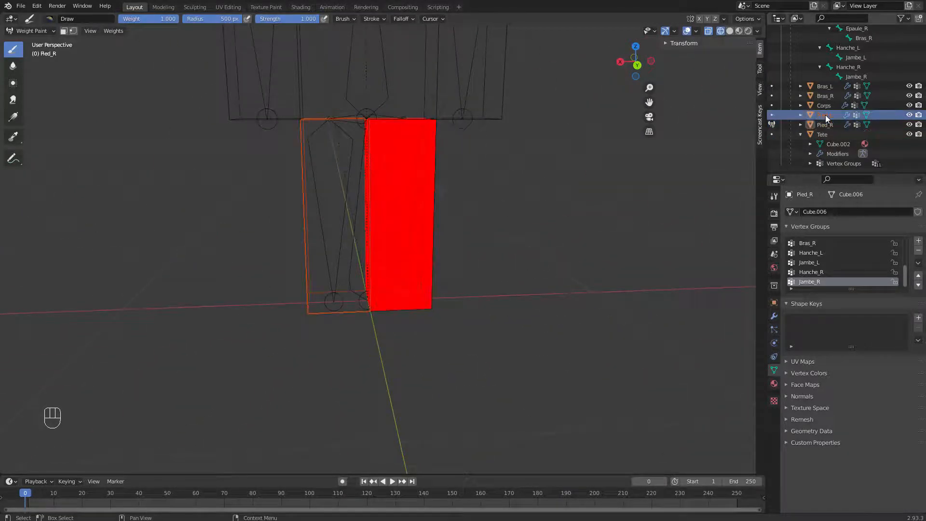
{"action": "left_click", "coordinate": [772, 116]}
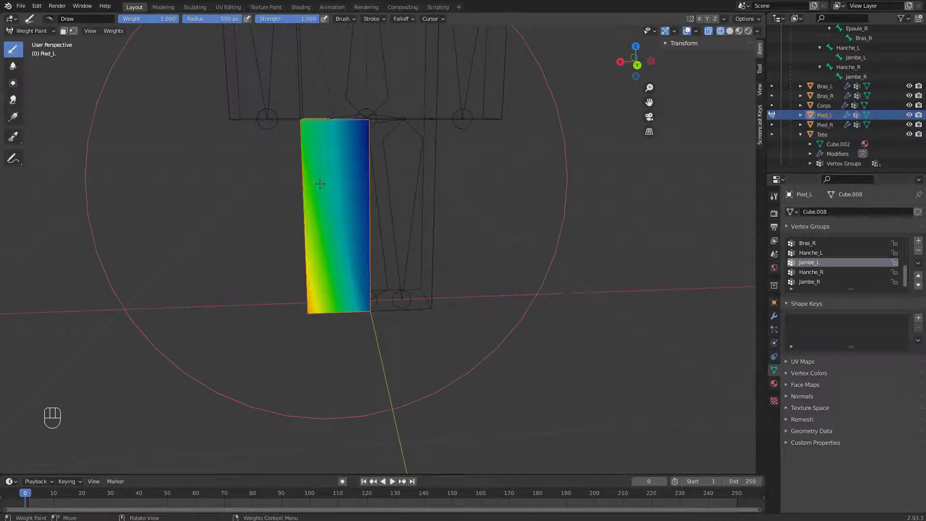
{"action": "left_click_drag", "start_coordinate": [417, 285], "coordinate": [418, 287]}
{"action": "mouse_move", "coordinate": [418, 286]}
{"action": "middle_mouse_down"}
{"action": "mouse_move", "coordinate": [434, 307]}
{"action": "mouse_move", "coordinate": [578, 280]}
{"action": "middle_mouse_up"}
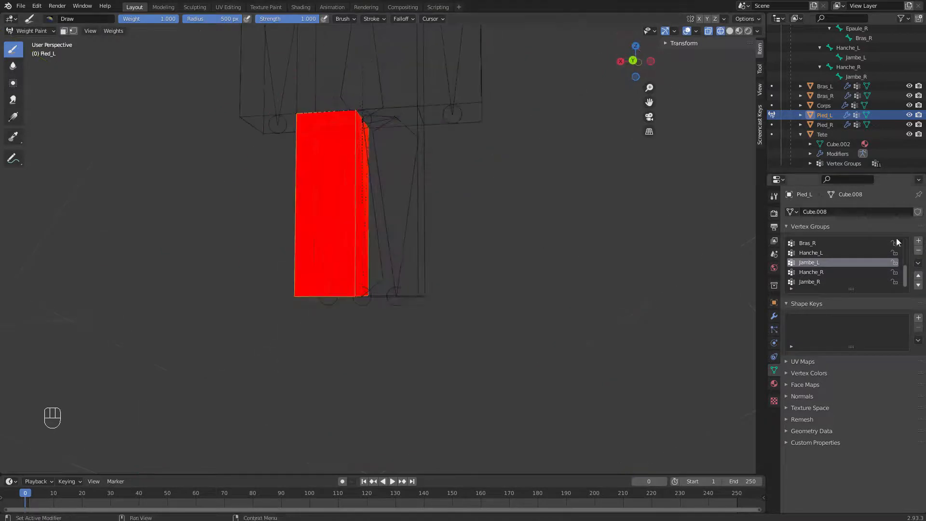
- Switch weight painting to the Corps mesh and fill it with weight 1.000 in its Corps vertex group
{"action": "left_click", "coordinate": [821, 106]}
{"action": "middle_click_drag", "start_coordinate": [528, 207], "coordinate": [568, 367], "text": "shift"}
{"action": "left_click", "coordinate": [772, 106]}
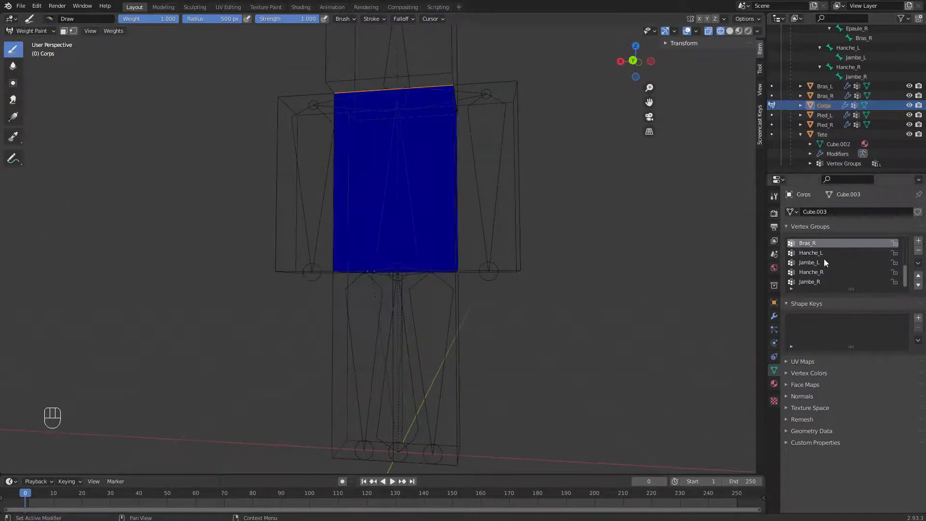
{"action": "scroll", "coordinate": [820, 275], "scroll_direction": "up", "scroll_amount": 4}
{"action": "scroll", "coordinate": [815, 270], "scroll_direction": "up", "scroll_amount": 2}
{"action": "left_click", "coordinate": [811, 251]}
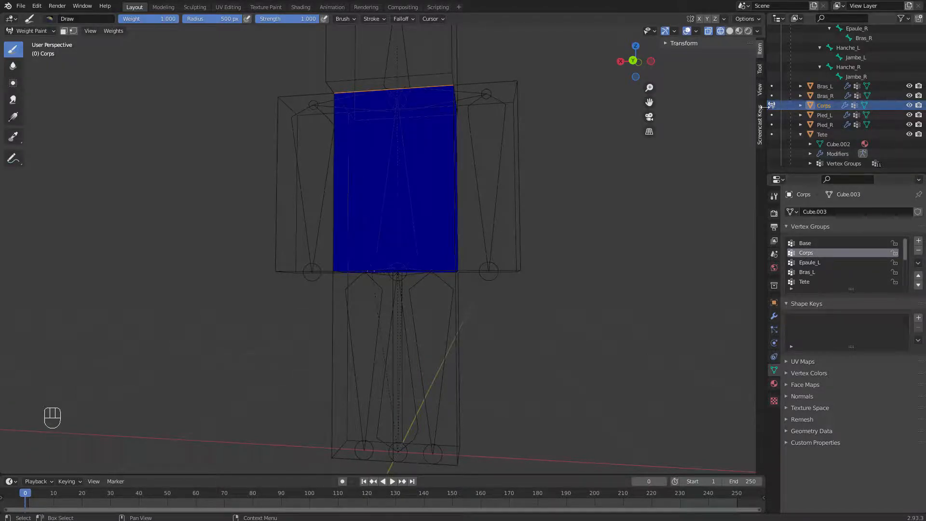
{"action": "middle_click_drag", "start_coordinate": [465, 278], "coordinate": [364, 207]}
{"action": "left_click", "coordinate": [816, 263]}
{"action": "left_click", "coordinate": [815, 253]}
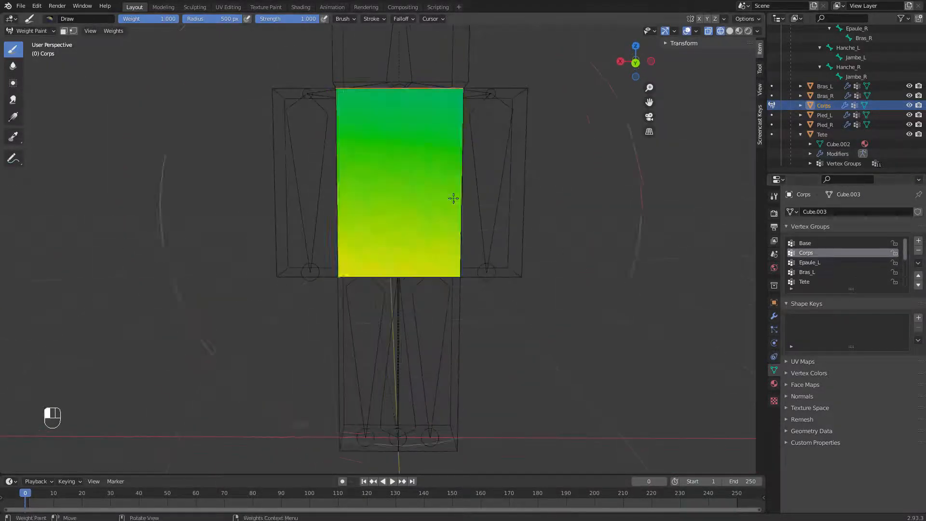
{"action": "middle_click_drag", "start_coordinate": [451, 198], "coordinate": [348, 224]}
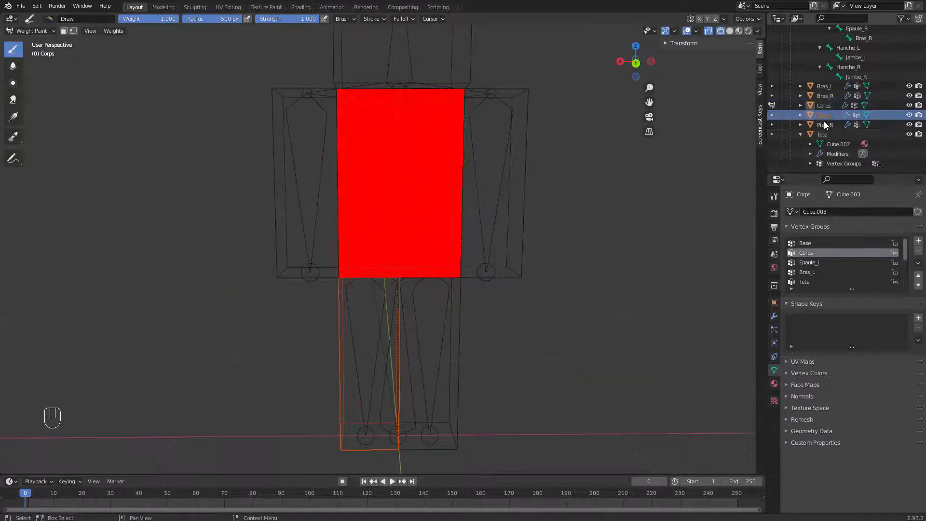
- Switch weight painting to the Pied_L leg mesh and make Hanche_L its active vertex group
{"action": "left_click", "coordinate": [771, 115]}
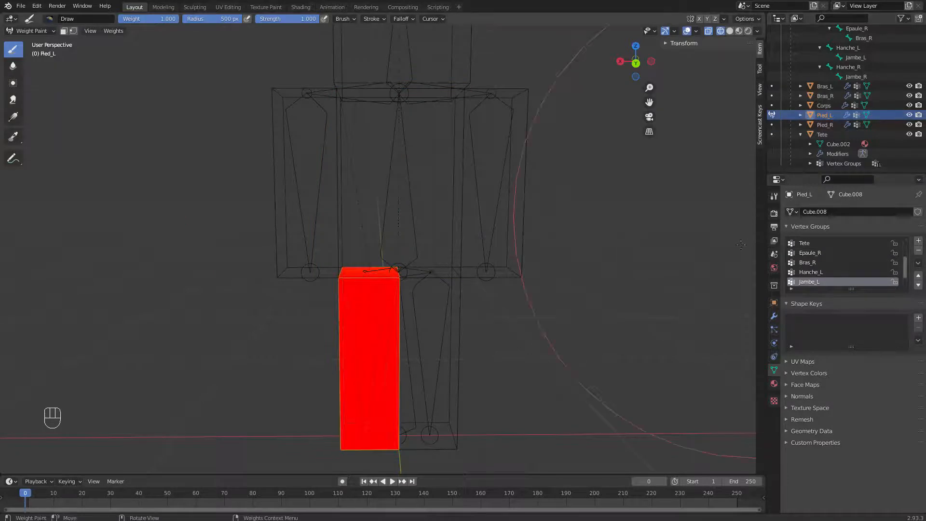
{"action": "scroll", "coordinate": [673, 231], "scroll_direction": "down", "scroll_amount": 1}
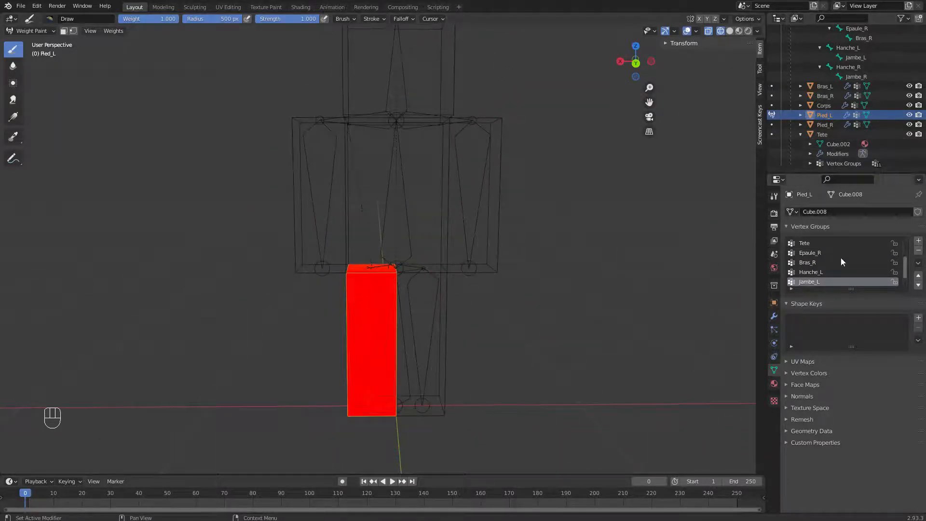
{"action": "scroll", "coordinate": [841, 262], "scroll_direction": "up", "scroll_amount": 1}
{"action": "scroll", "coordinate": [815, 260], "scroll_direction": "down", "scroll_amount": 2}
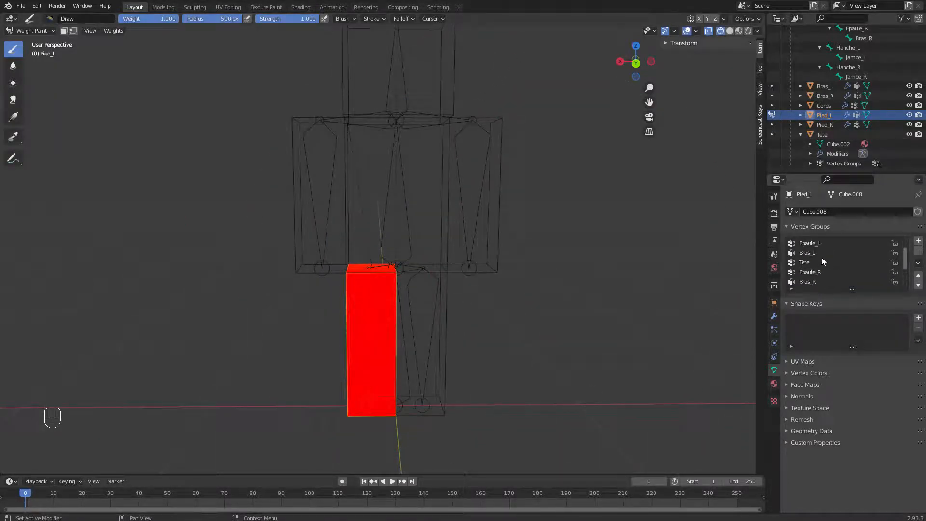
{"action": "left_click", "coordinate": [815, 263]}
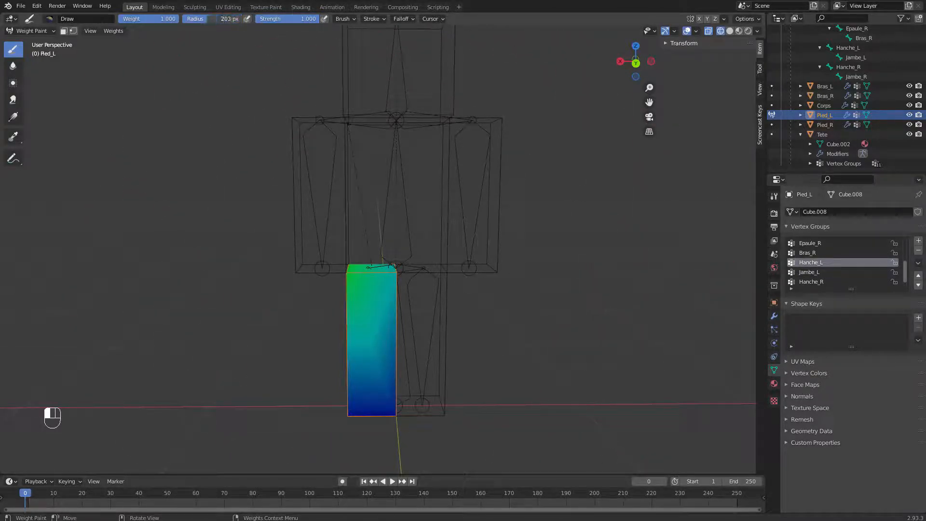
- Paint all corners of Pied_L's top face at weight 1.000 in the Hanche_L vertex group, using a 147 px brush
{"action": "mouse_move", "coordinate": [371, 282]}
{"action": "left_mouse_down"}
{"action": "mouse_move", "coordinate": [380, 289]}
{"action": "mouse_move", "coordinate": [382, 279]}
{"action": "mouse_move", "coordinate": [337, 251]}
{"action": "left_mouse_up"}
{"action": "middle_click_drag", "start_coordinate": [269, 259], "coordinate": [342, 267]}
{"action": "left_click_drag", "start_coordinate": [343, 269], "coordinate": [354, 267]}
{"action": "middle_click_drag", "start_coordinate": [354, 266], "coordinate": [392, 285]}
{"action": "scroll", "coordinate": [391, 286], "scroll_direction": "up", "scroll_amount": 3}
{"action": "left_click_drag", "start_coordinate": [393, 287], "coordinate": [413, 278]}
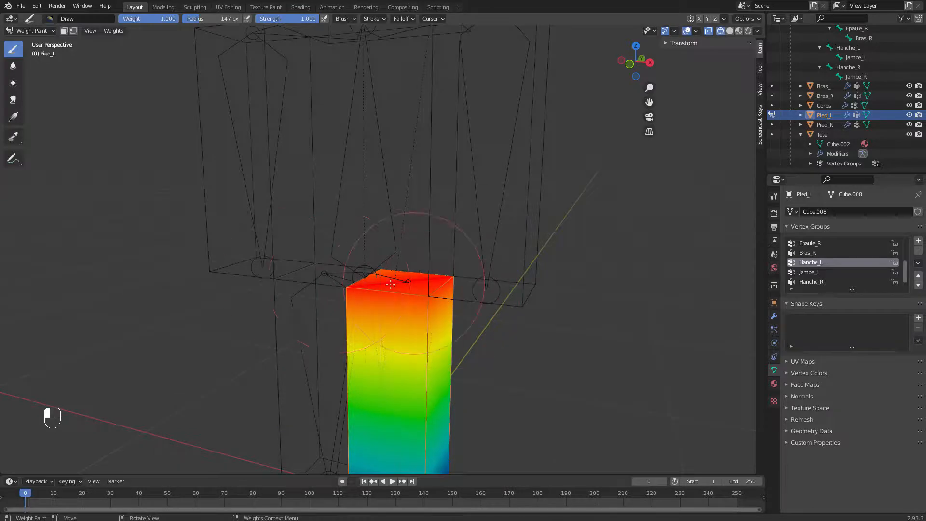
{"action": "middle_click_drag", "start_coordinate": [413, 279], "coordinate": [459, 286]}
{"action": "scroll", "coordinate": [459, 287], "scroll_direction": "up", "scroll_amount": 2}
{"action": "left_click_drag", "start_coordinate": [459, 286], "coordinate": [313, 299]}
{"action": "middle_click_drag", "start_coordinate": [313, 299], "coordinate": [434, 222]}
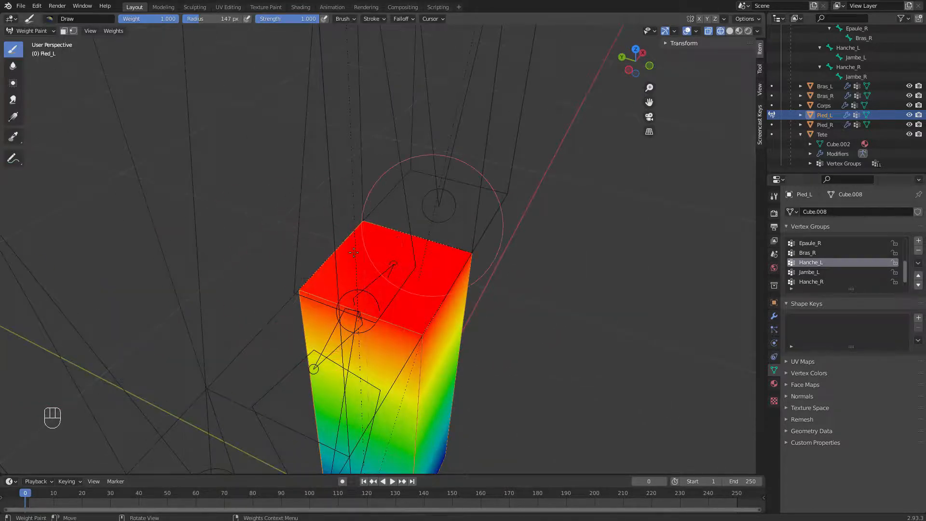
{"action": "middle_click_drag", "start_coordinate": [373, 226], "coordinate": [269, 212]}
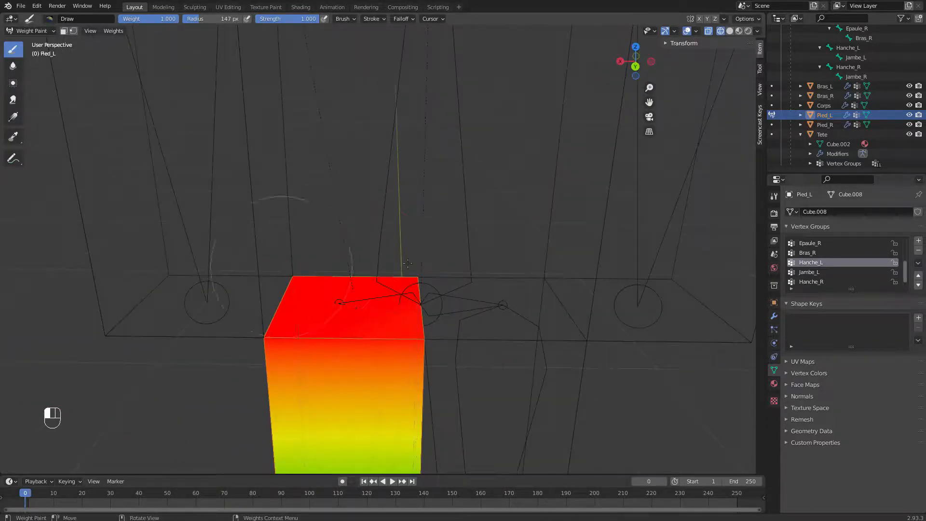
{"action": "mouse_move", "coordinate": [352, 261]}
{"action": "middle_mouse_down"}
{"action": "mouse_move", "coordinate": [424, 207]}
{"action": "mouse_move", "coordinate": [434, 269]}
{"action": "mouse_move", "coordinate": [359, 229]}
{"action": "middle_mouse_up"}
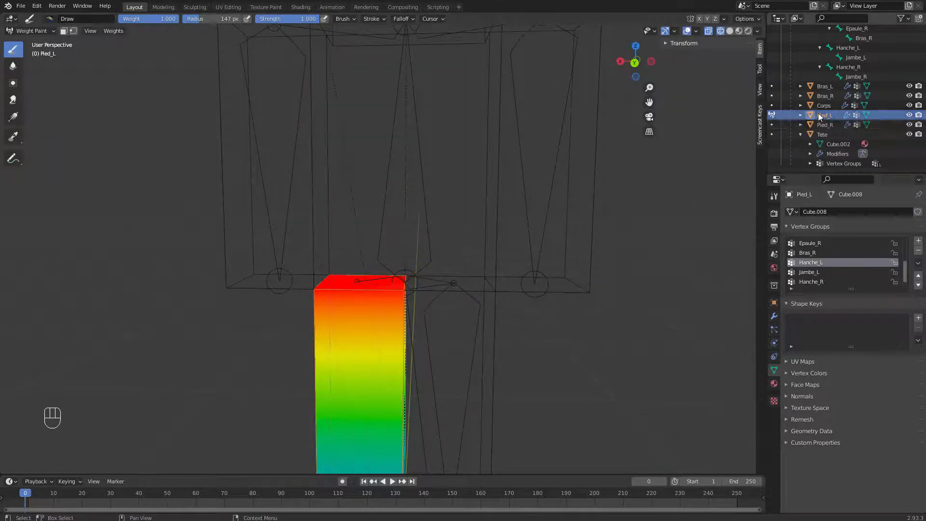
- Switch weight painting to Corps and paint its lower left-hip corners at weight 1.000 in the Hanche_L vertex group
{"action": "left_click", "coordinate": [772, 105]}
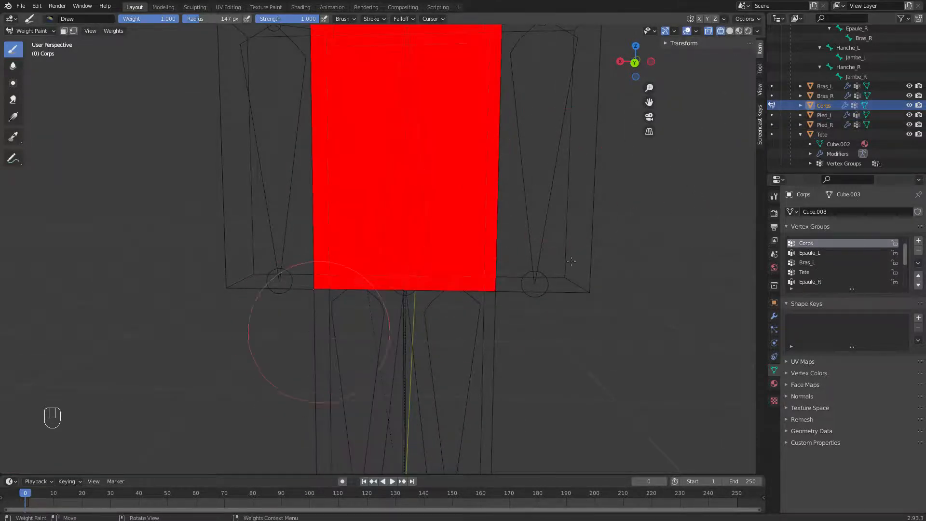
{"action": "scroll", "coordinate": [818, 253], "scroll_direction": "down", "scroll_amount": 5}
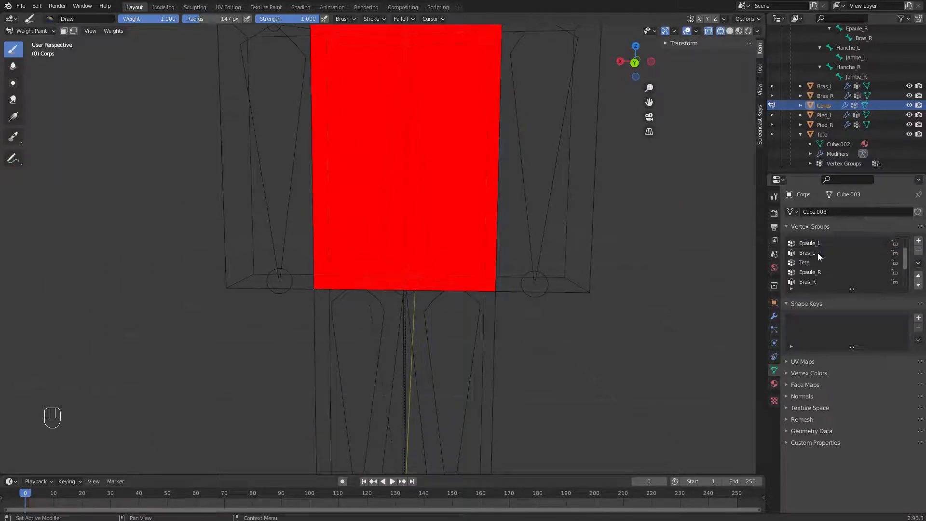
{"action": "left_click", "coordinate": [812, 253]}
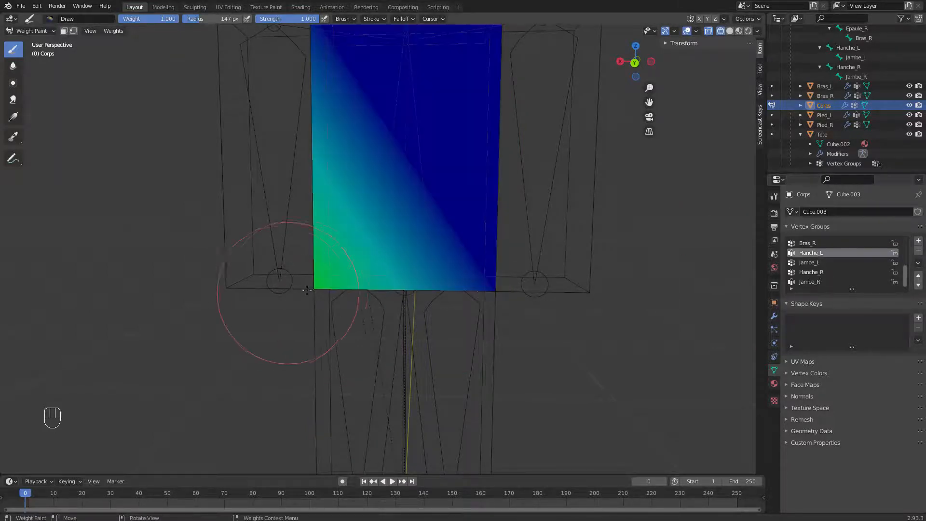
{"action": "mouse_move", "coordinate": [289, 290]}
{"action": "left_mouse_down"}
{"action": "mouse_move", "coordinate": [333, 289]}
{"action": "mouse_move", "coordinate": [292, 299]}
{"action": "left_mouse_up"}
{"action": "middle_click_drag", "start_coordinate": [292, 300], "coordinate": [429, 303]}
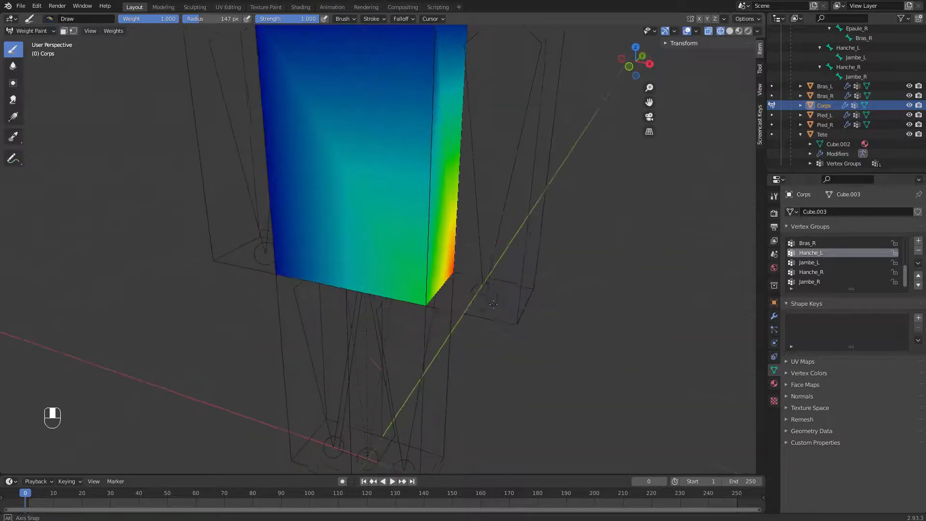
{"action": "left_click_drag", "start_coordinate": [429, 303], "coordinate": [443, 320]}
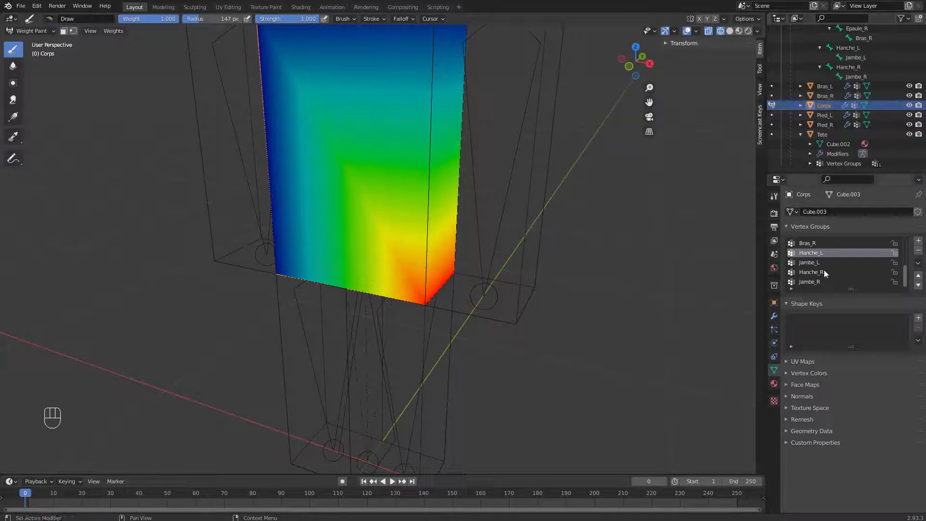
- Paint the lower right-hip corners of Corps at weight 1.000 in the Hanche_R vertex group
{"action": "left_click", "coordinate": [806, 272]}
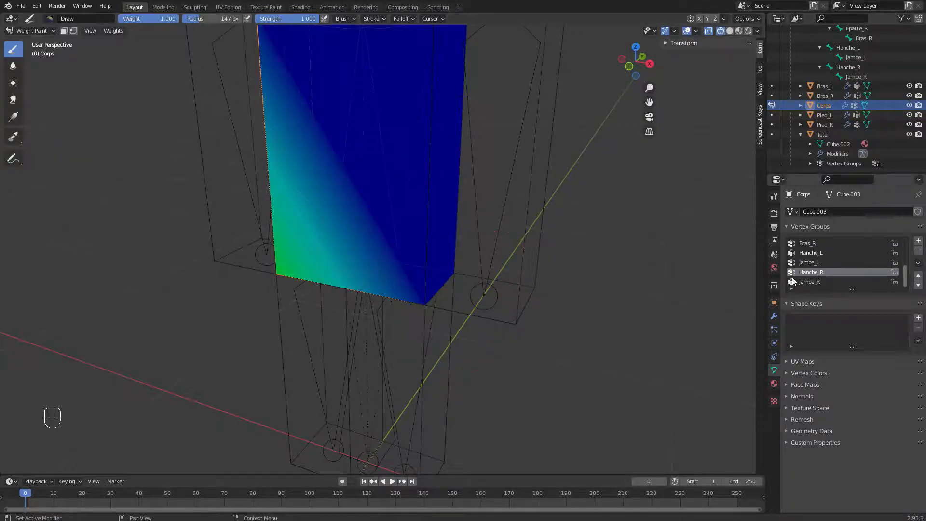
{"action": "left_click", "coordinate": [813, 252]}
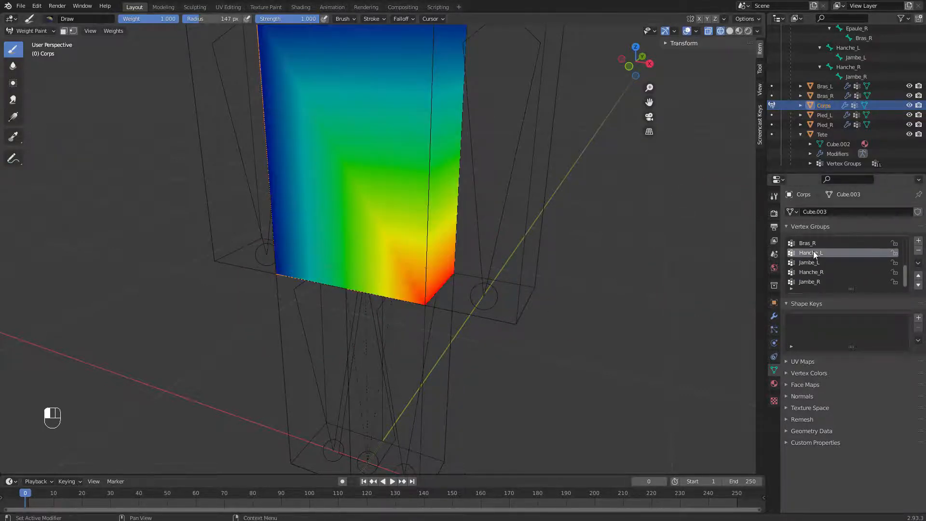
{"action": "left_click", "coordinate": [813, 273]}
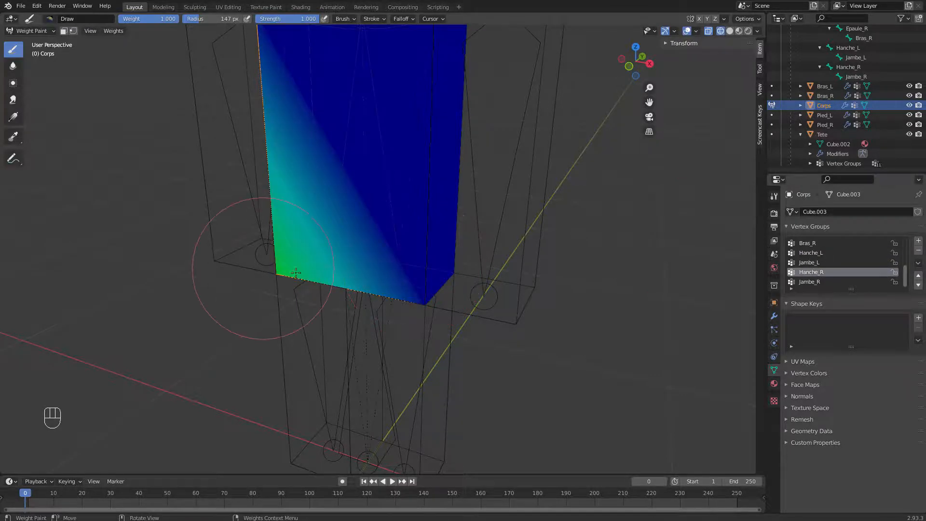
{"action": "mouse_move", "coordinate": [270, 277]}
{"action": "left_mouse_down"}
{"action": "mouse_move", "coordinate": [290, 270]}
{"action": "mouse_move", "coordinate": [284, 241]}
{"action": "left_mouse_up"}
{"action": "middle_click_drag", "start_coordinate": [212, 253], "coordinate": [306, 259]}
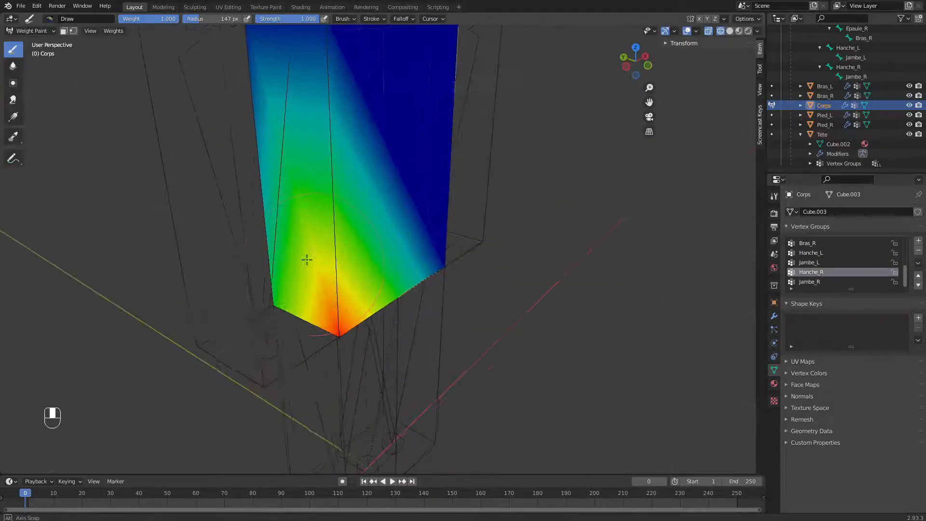
{"action": "left_click", "coordinate": [267, 305]}
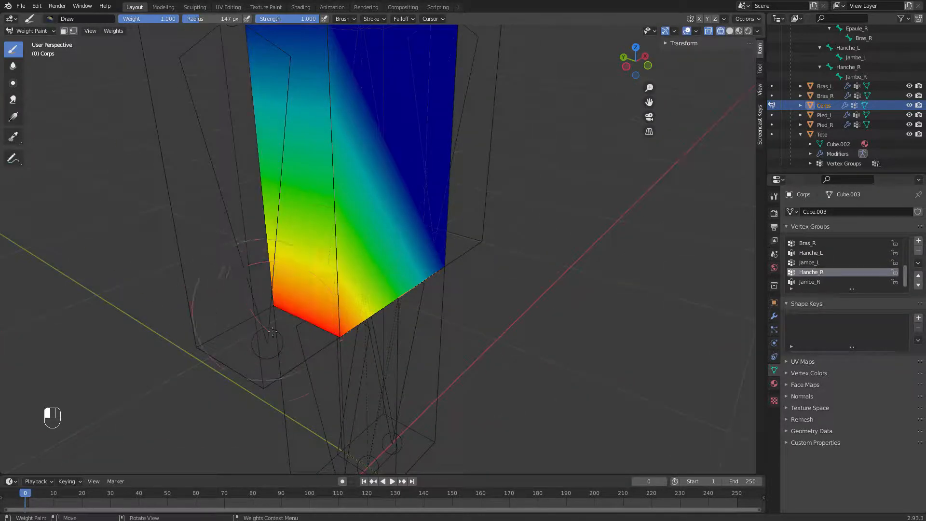
- Switch weight painting to Pied_R and paint its top face at weight 1.000 in the Hanche_R vertex group
{"action": "left_click", "coordinate": [829, 123]}
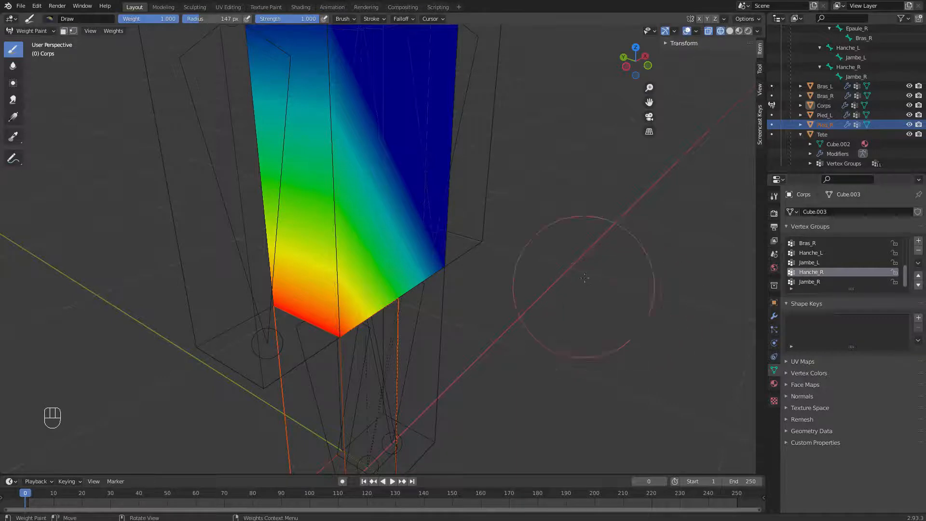
{"action": "left_click", "coordinate": [772, 124]}
{"action": "mouse_move", "coordinate": [476, 382]}
{"action": "middle_mouse_down"}
{"action": "mouse_move", "coordinate": [403, 331]}
{"action": "mouse_move", "coordinate": [471, 191]}
{"action": "mouse_move", "coordinate": [630, 54]}
{"action": "middle_mouse_up"}
{"action": "left_click", "coordinate": [815, 274]}
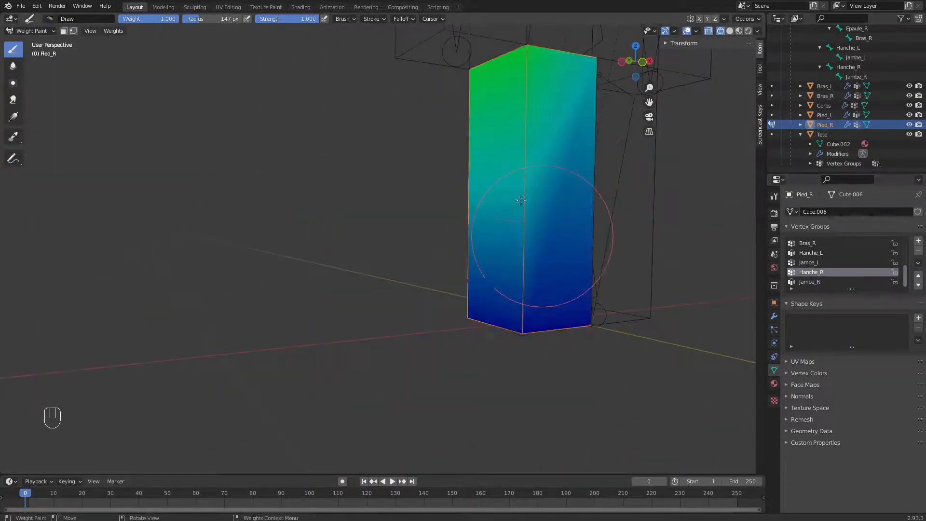
{"action": "mouse_move", "coordinate": [515, 99]}
{"action": "middle_mouse_down"}
{"action": "mouse_move", "coordinate": [484, 143]}
{"action": "mouse_move", "coordinate": [492, 131]}
{"action": "middle_mouse_up"}
{"action": "mouse_move", "coordinate": [517, 99]}
{"action": "left_mouse_down"}
{"action": "mouse_move", "coordinate": [491, 74]}
{"action": "mouse_move", "coordinate": [569, 85]}
{"action": "left_mouse_up"}
{"action": "middle_click_drag", "start_coordinate": [591, 90], "coordinate": [434, 173], "text": "shift"}
{"action": "left_click_drag", "start_coordinate": [434, 174], "coordinate": [438, 111]}
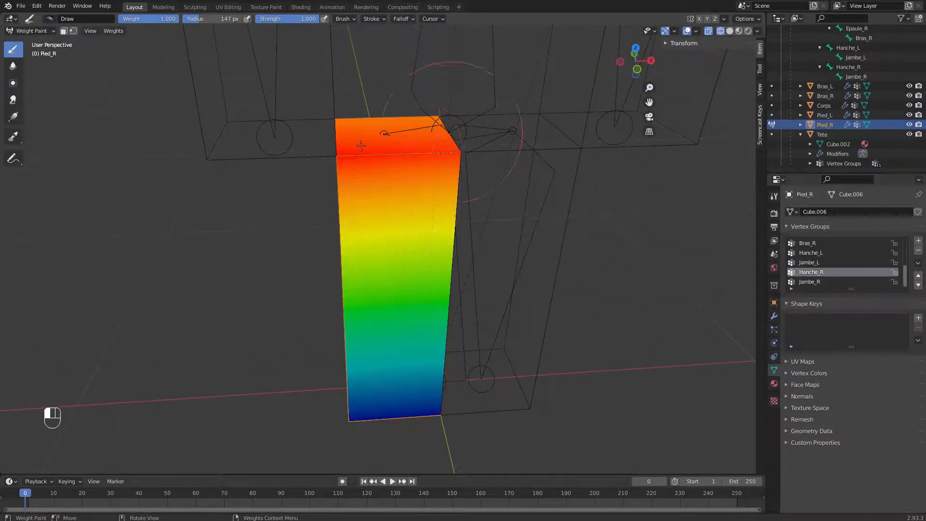
- Review the Jambe_R weights on Pied_R, and the Jambe_L and Hanche_L weights on Pied_L
{"action": "left_click", "coordinate": [801, 134]}
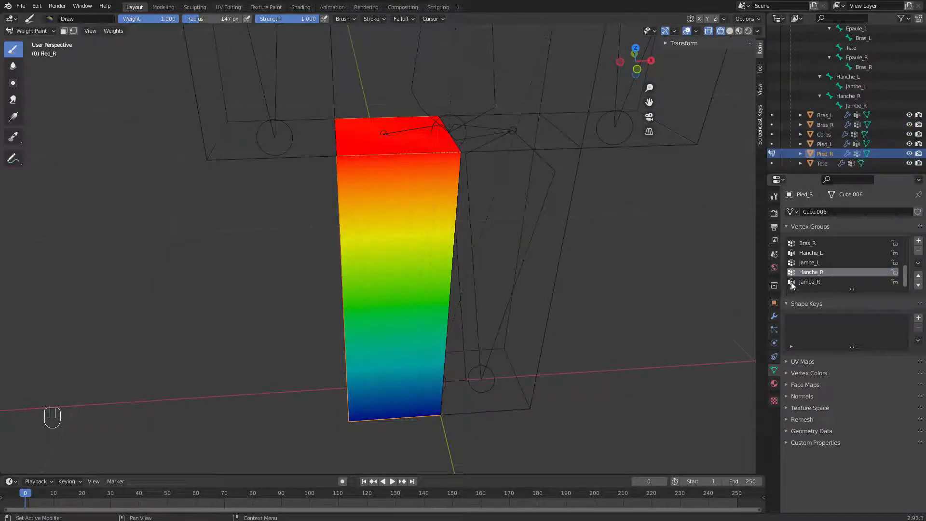
{"action": "left_click", "coordinate": [808, 282]}
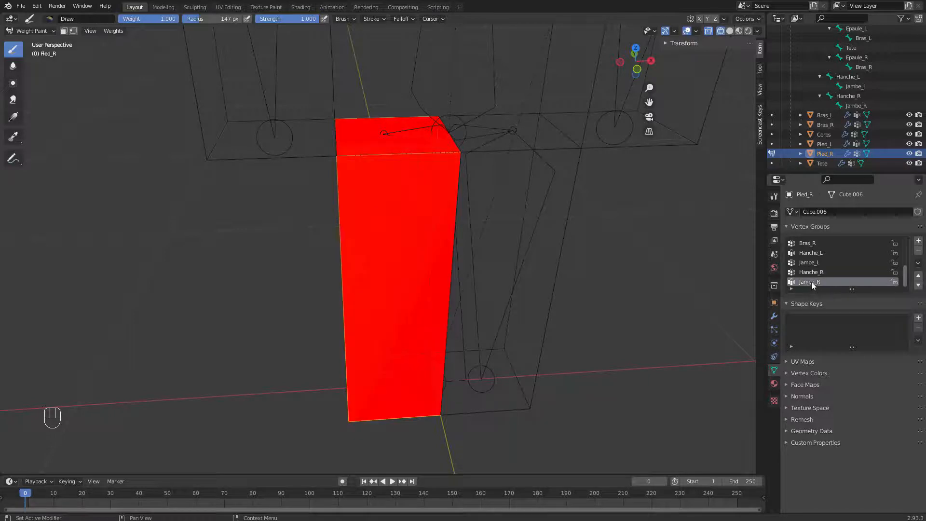
{"action": "left_click", "coordinate": [818, 144]}
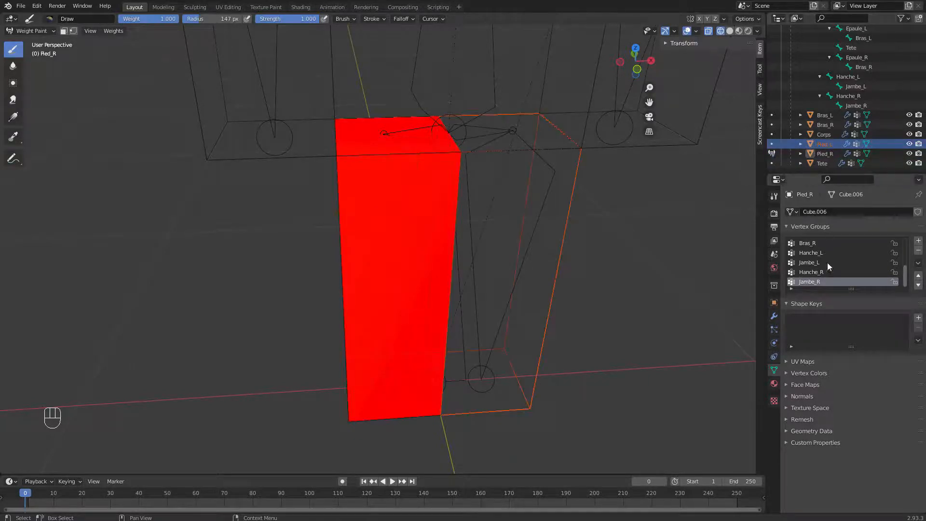
{"action": "left_click", "coordinate": [815, 263]}
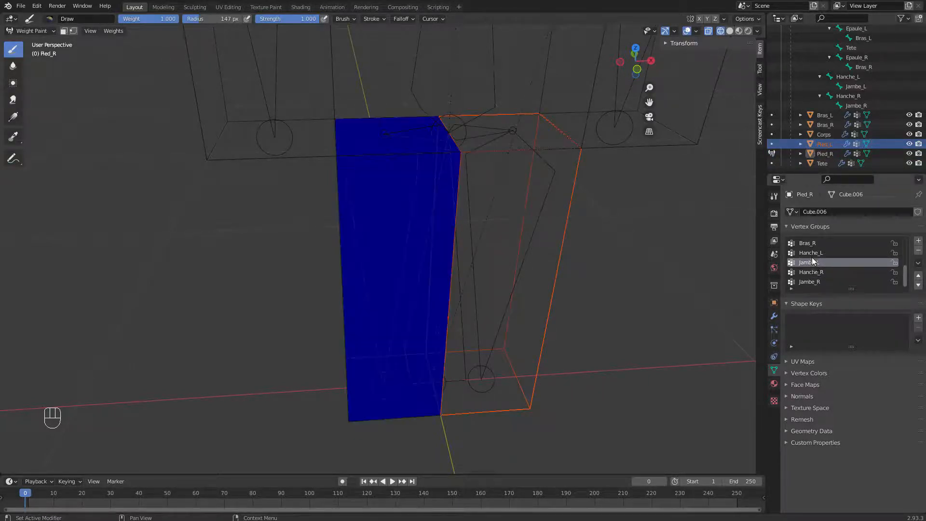
{"action": "left_click", "coordinate": [772, 145]}
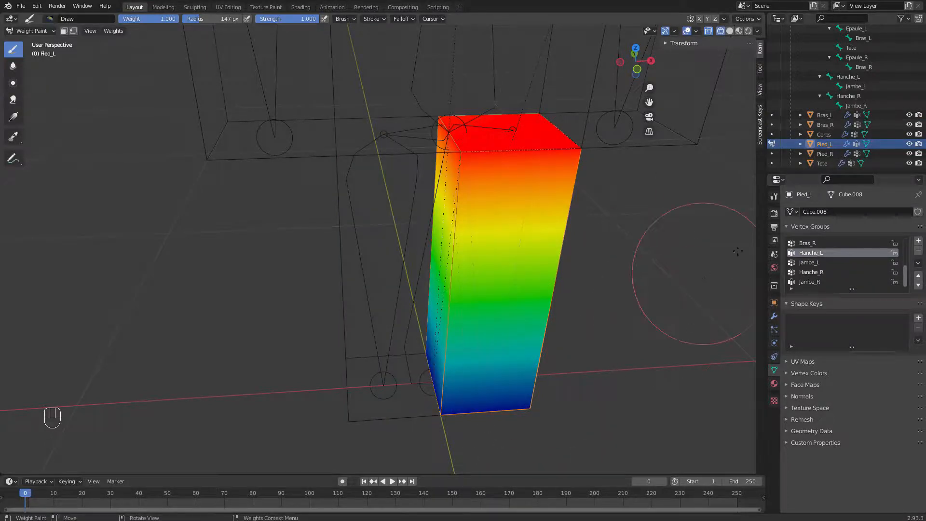
{"action": "left_click", "coordinate": [809, 262]}
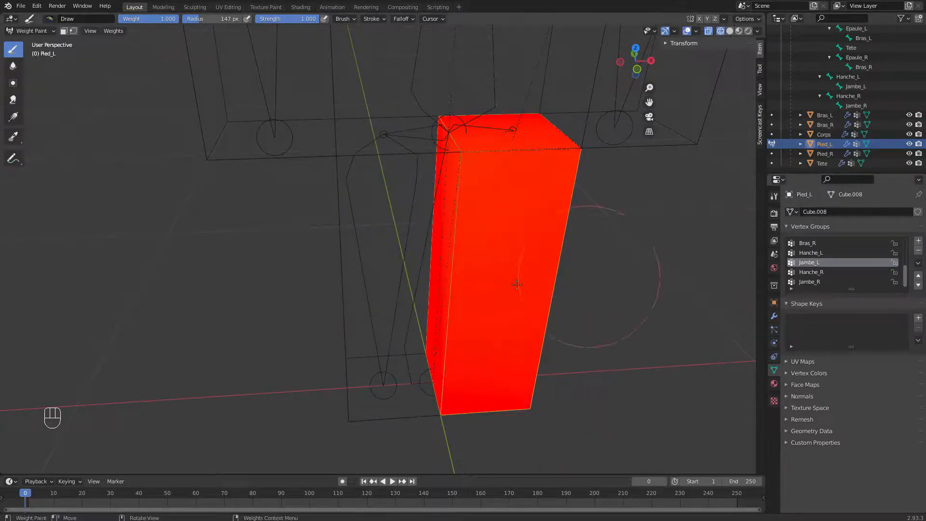
{"action": "left_click", "coordinate": [810, 253]}
{"action": "scroll", "coordinate": [564, 194], "scroll_direction": "down", "scroll_amount": 5}
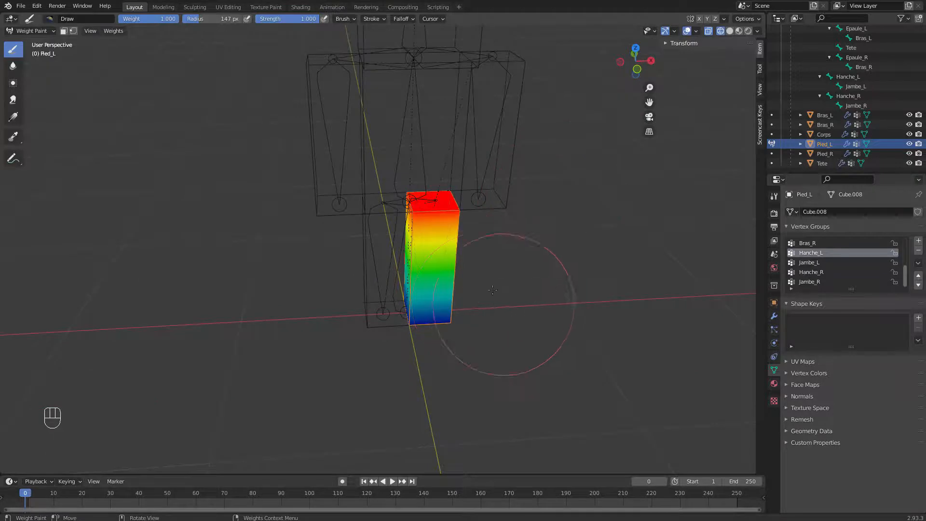
{"action": "middle_click_drag", "start_coordinate": [492, 289], "coordinate": [411, 228]}
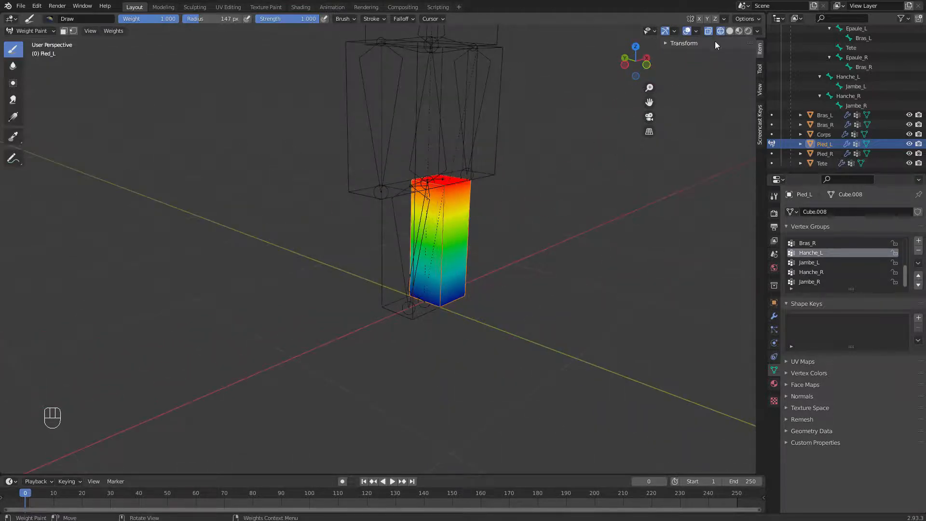
- Return to Object Mode, select the Armature and switch it to Pose Mode
{"action": "left_click", "coordinate": [11, 19]}
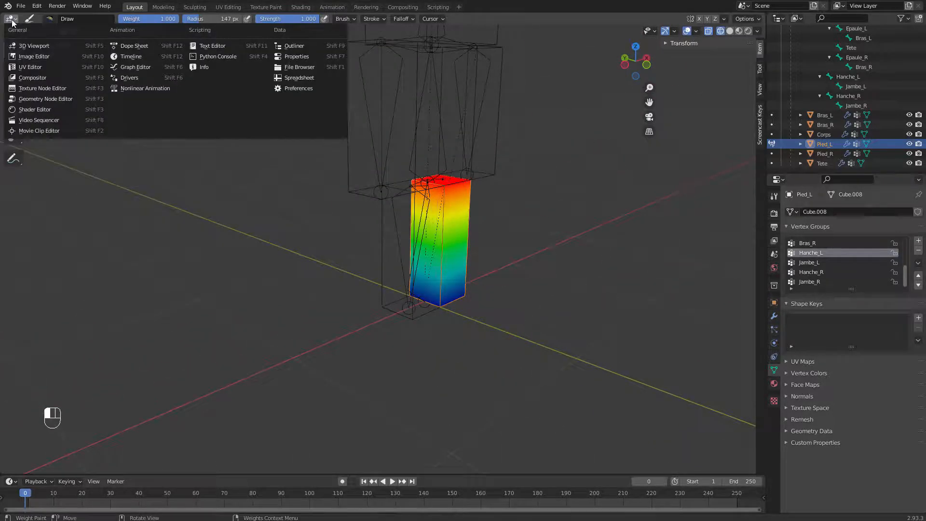
{"action": "left_click", "coordinate": [16, 30]}
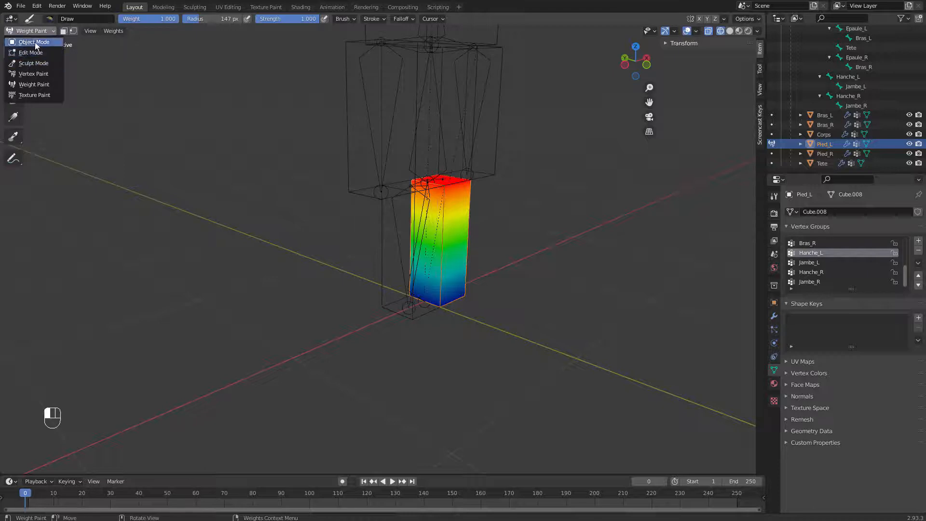
{"action": "left_click", "coordinate": [34, 42]}
{"action": "key", "text": "Tab"}
{"action": "key", "text": "Tab"}
{"action": "left_click", "coordinate": [384, 110]}
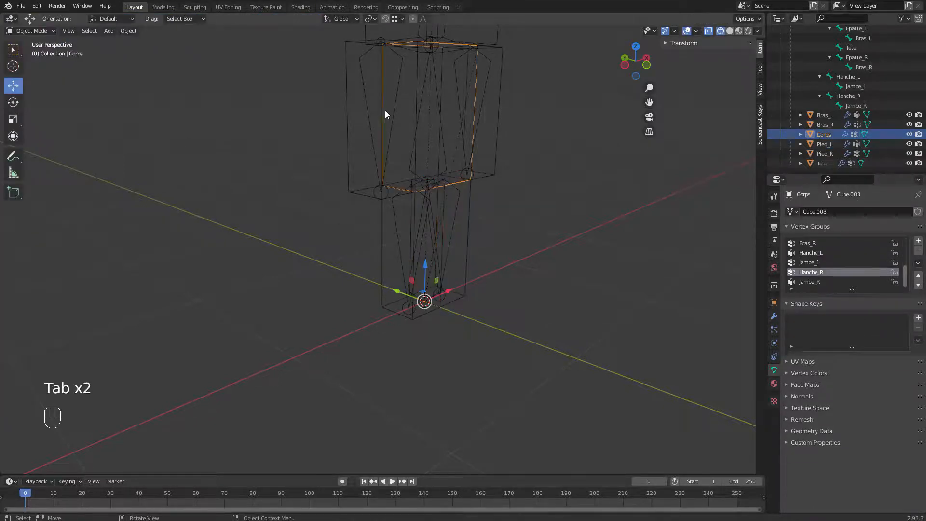
{"action": "left_click", "coordinate": [23, 29]}
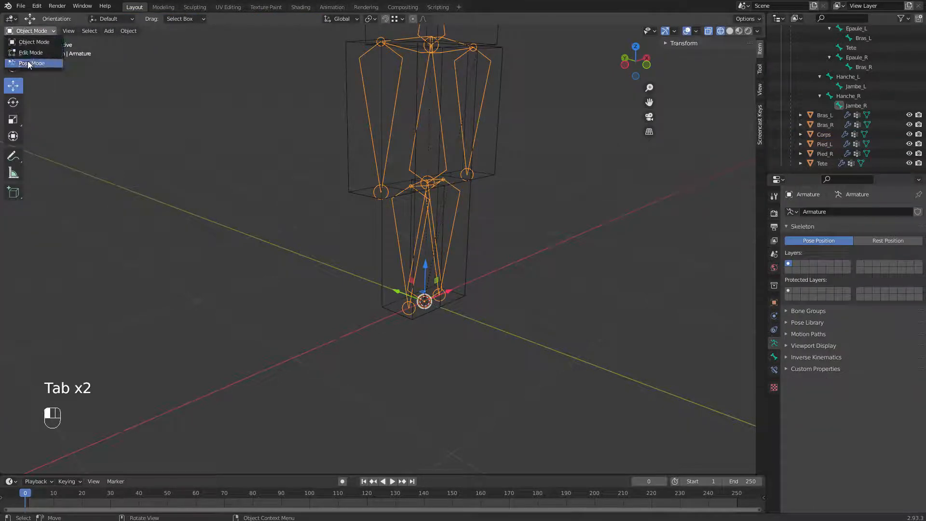
{"action": "left_click", "coordinate": [28, 62]}
- Deselect the leg bone, view the armature from the front and compare its Rest Position with its Pose Position
{"action": "middle_click_drag", "start_coordinate": [280, 247], "coordinate": [388, 253]}
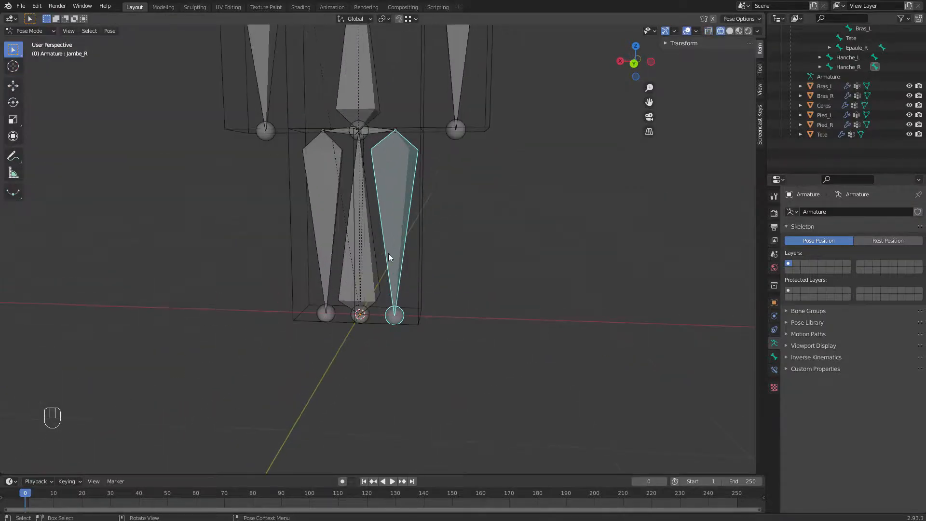
{"action": "key", "text": "KP_1"}
{"action": "key", "text": "KP_2"}
{"action": "right_click", "coordinate": [393, 254]}
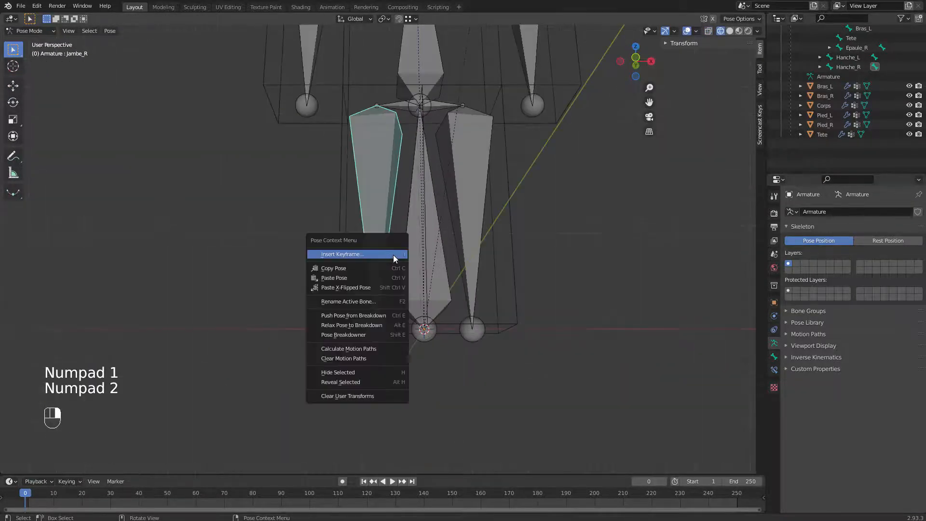
{"action": "left_click", "coordinate": [393, 254]}
{"action": "left_click", "coordinate": [245, 140]}
{"action": "key", "text": "KP_1"}
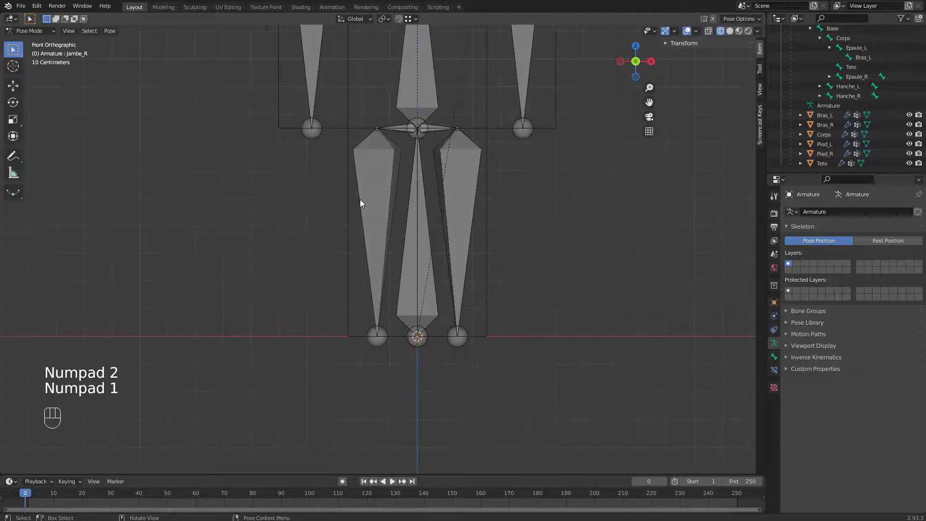
{"action": "middle_click_drag", "start_coordinate": [436, 237], "coordinate": [447, 317], "text": "shift"}
{"action": "scroll", "coordinate": [537, 317], "scroll_direction": "down", "scroll_amount": 4}
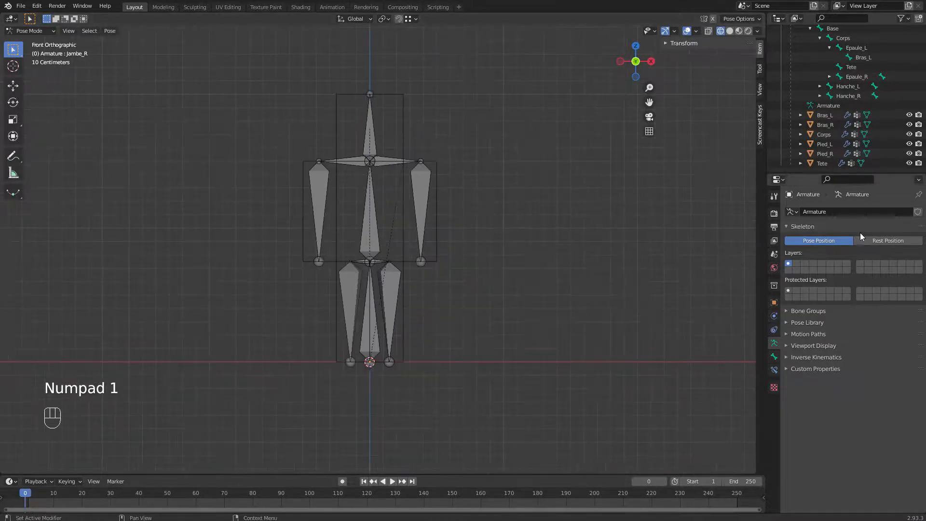
{"action": "left_click", "coordinate": [890, 241]}
{"action": "left_click", "coordinate": [831, 241]}
- Swing the Jambe_L and Jambe_R bones outward in the front view so both legs spread away from the body
{"action": "left_click", "coordinate": [392, 327]}
{"action": "scroll", "coordinate": [415, 324], "scroll_direction": "up", "scroll_amount": 2}
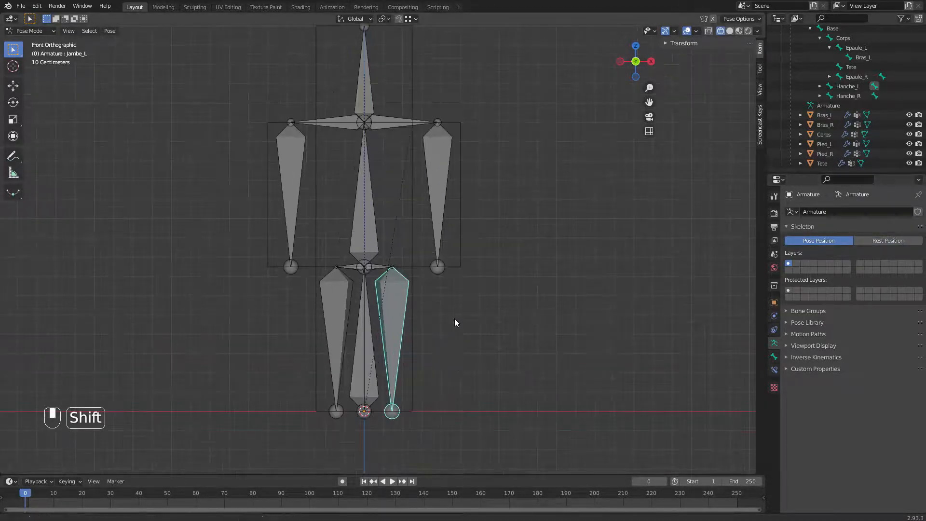
{"action": "middle_click_drag", "start_coordinate": [455, 319], "coordinate": [449, 260], "text": "shift"}
{"action": "scroll", "coordinate": [403, 362], "scroll_direction": "up", "scroll_amount": 1}
{"action": "key", "text": "g"}
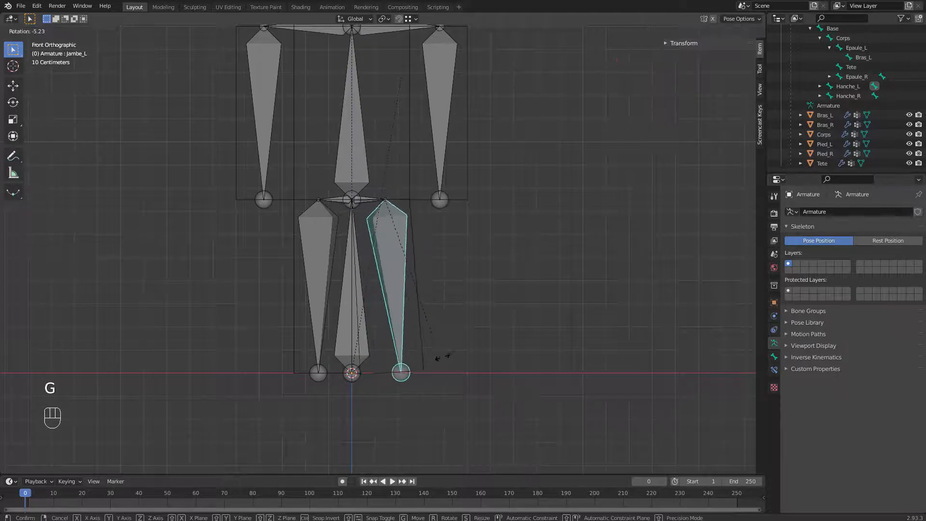
{"action": "left_click", "coordinate": [465, 305]}
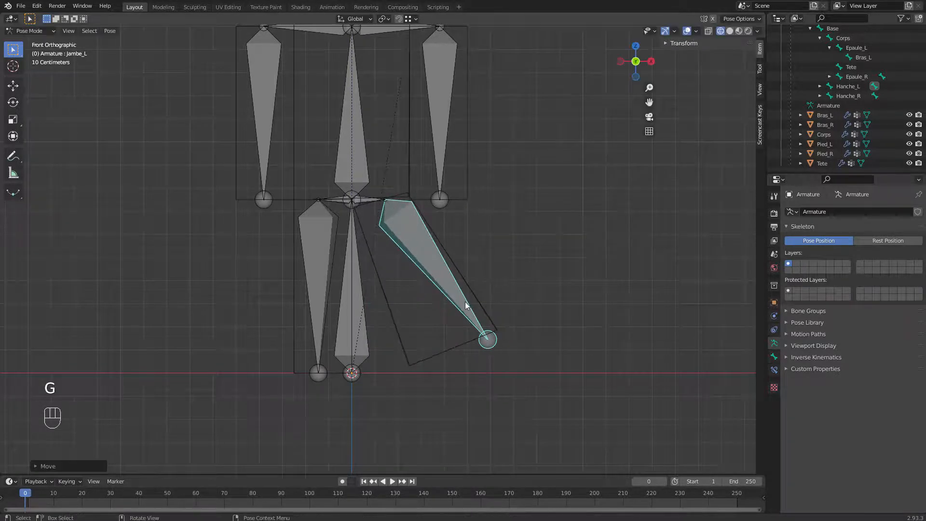
{"action": "left_click", "coordinate": [317, 374]}
{"action": "key", "text": "g"}
{"action": "left_click", "coordinate": [175, 345]}
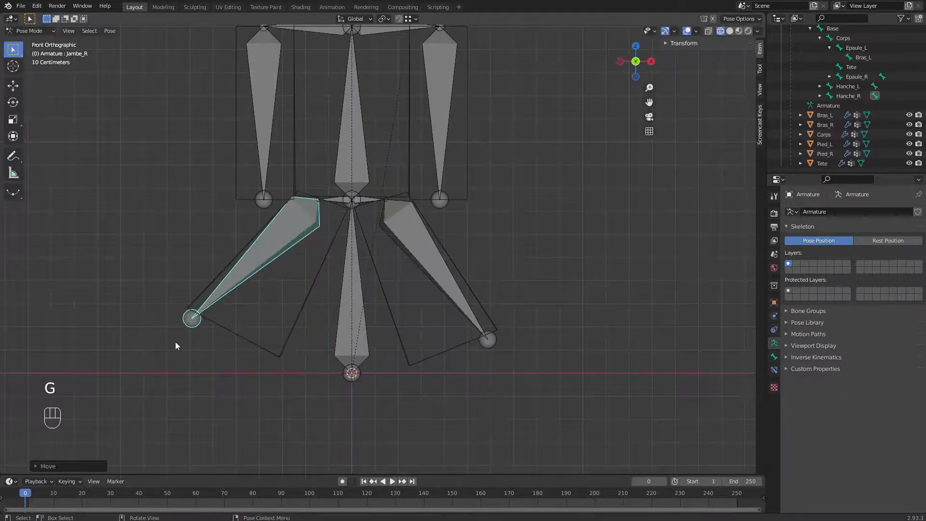
- Tilt the Hanche_L and Hanche_R hip bones upward to test how the legs and lower body follow
{"action": "middle_click_drag", "start_coordinate": [313, 319], "coordinate": [405, 216]}
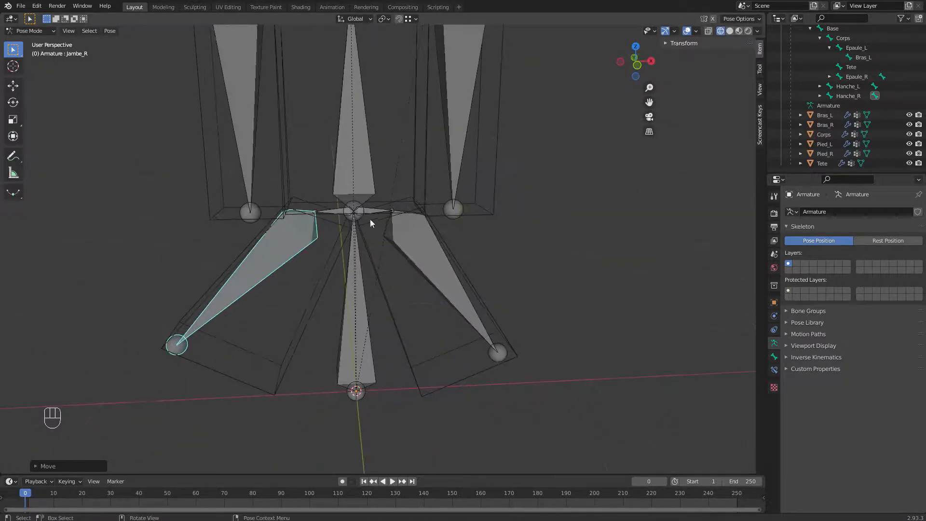
{"action": "left_click", "coordinate": [404, 215]}
{"action": "left_click", "coordinate": [404, 216]}
{"action": "left_click", "coordinate": [401, 214]}
{"action": "key", "text": "g"}
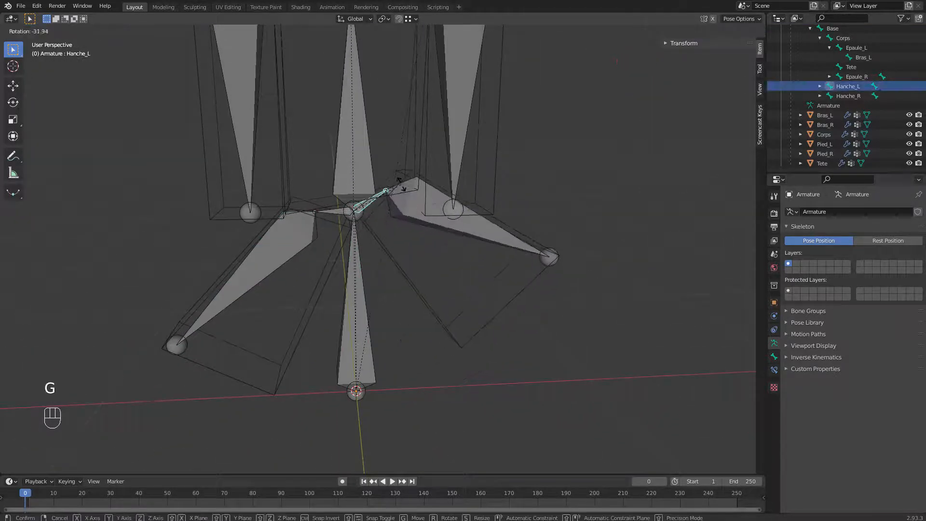
{"action": "left_click", "coordinate": [400, 189]}
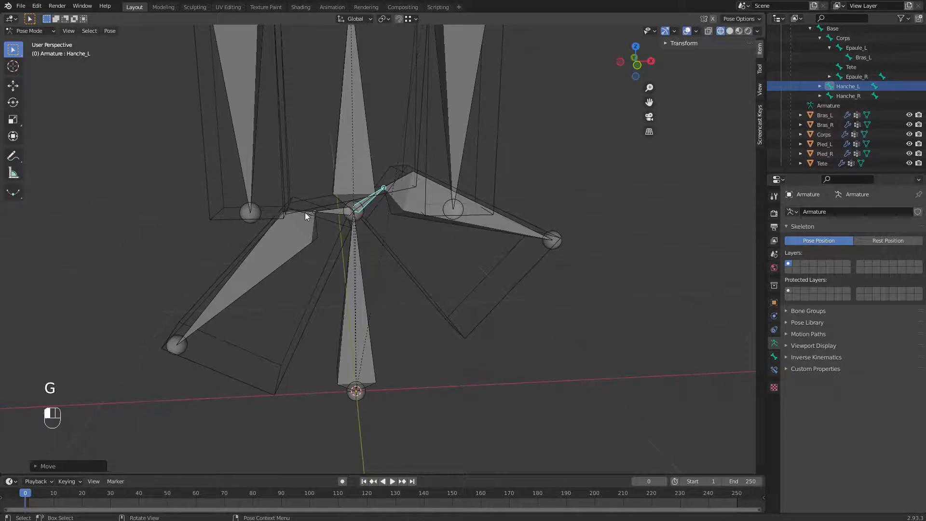
{"action": "left_click", "coordinate": [305, 213]}
{"action": "key", "text": "g"}
{"action": "right_click", "coordinate": [315, 210]}
{"action": "left_click", "coordinate": [316, 211]}
{"action": "key", "text": "g"}
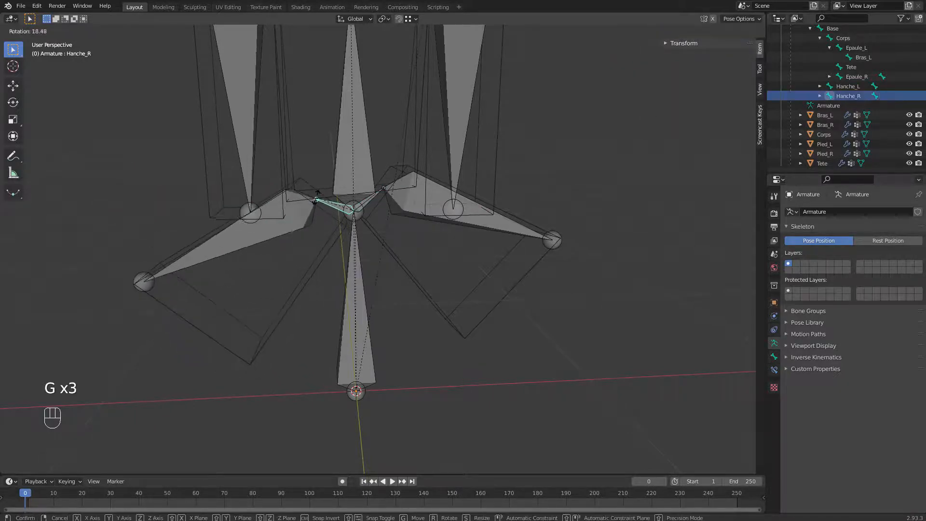
{"action": "left_click", "coordinate": [335, 207]}
- Switch the viewport to Rendered shading and swing the Jambe_R bone back down beneath the body
{"action": "key", "text": "z"}
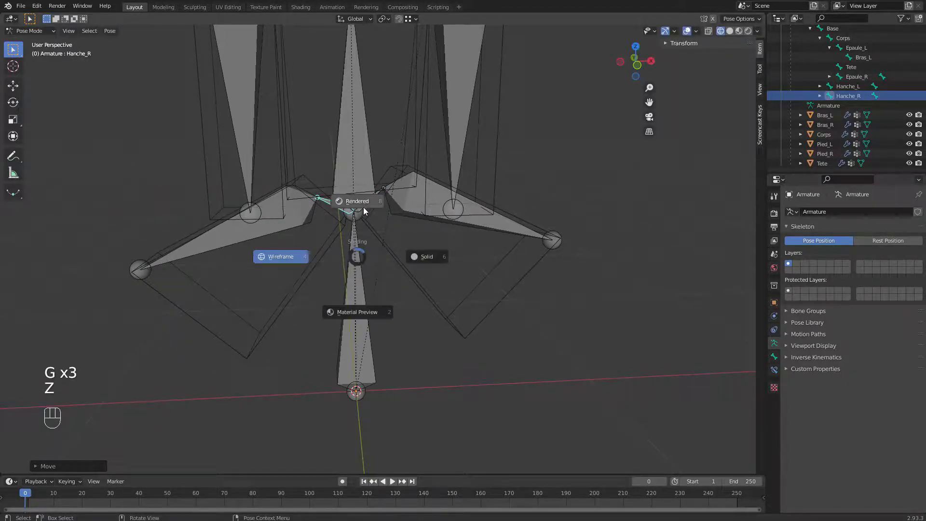
{"action": "left_click", "coordinate": [362, 202]}
{"action": "scroll", "coordinate": [349, 246], "scroll_direction": "down", "scroll_amount": 5}
{"action": "middle_click_drag", "start_coordinate": [323, 257], "coordinate": [323, 277]}
{"action": "left_click", "coordinate": [264, 250]}
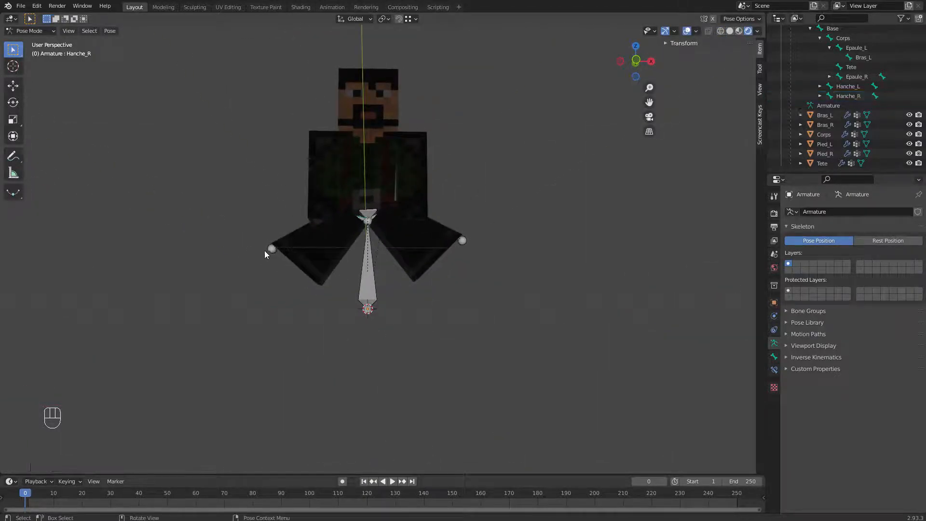
{"action": "key", "text": "g"}
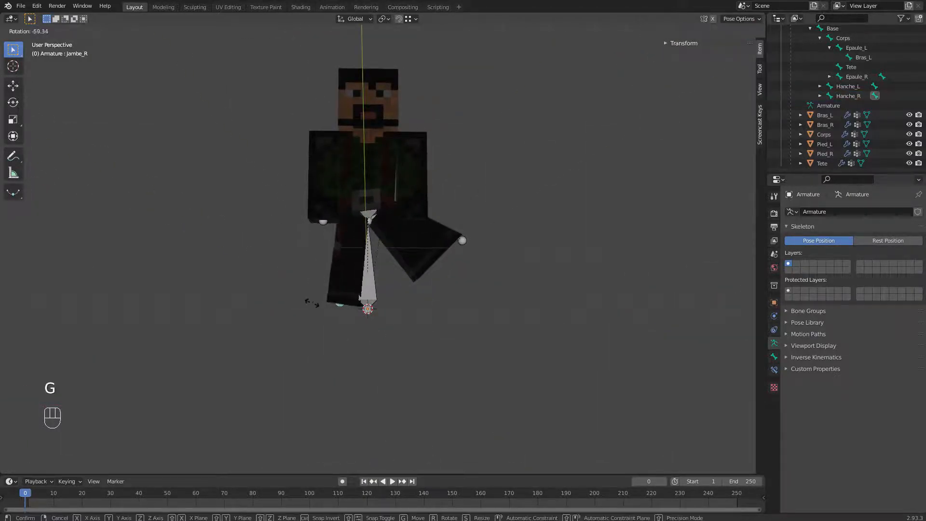
{"action": "left_click", "coordinate": [312, 303]}
- Swing the Jambe_R bone backward so the right leg sits slightly behind the body
{"action": "middle_click_drag", "start_coordinate": [319, 311], "coordinate": [417, 339]}
{"action": "key", "text": "g"}
{"action": "left_click", "coordinate": [483, 291]}
{"action": "scroll", "coordinate": [470, 312], "scroll_direction": "up", "scroll_amount": 4}
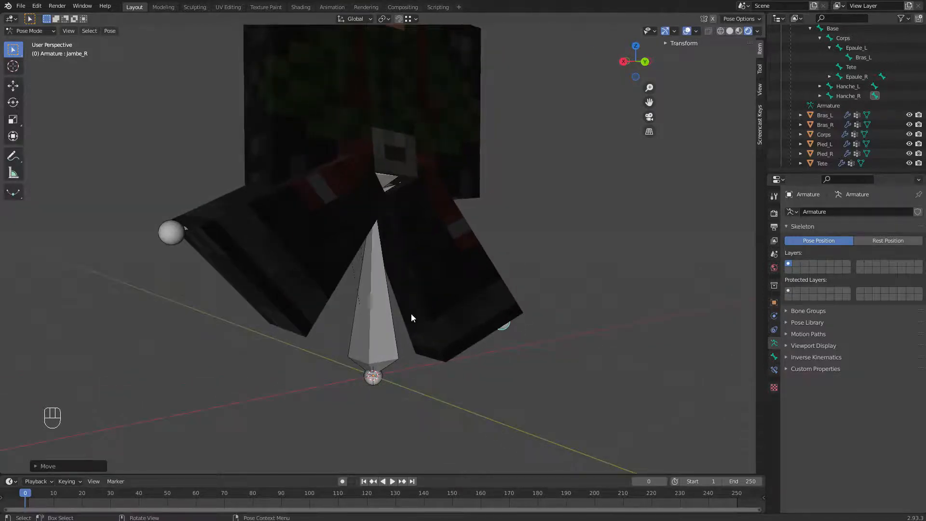
{"action": "left_click", "coordinate": [375, 309]}
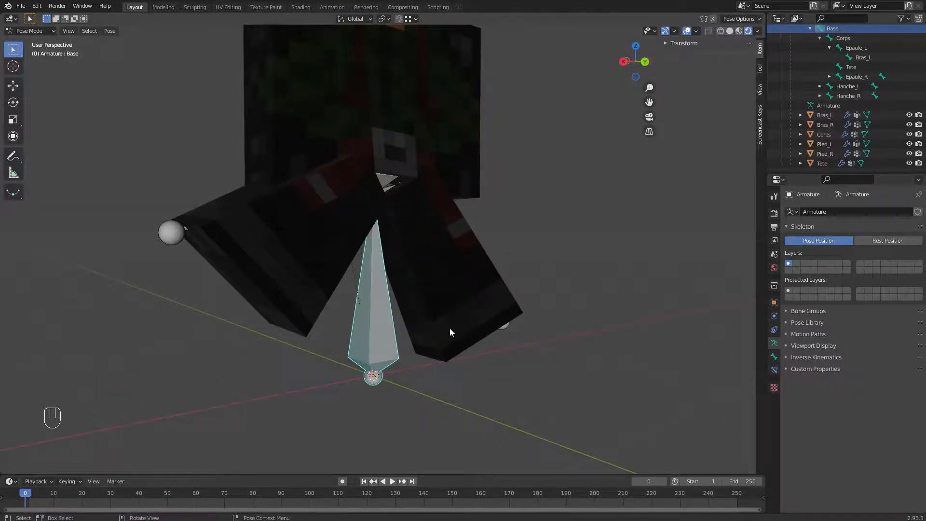
{"action": "left_click", "coordinate": [499, 327]}
{"action": "middle_click_drag", "start_coordinate": [467, 283], "coordinate": [405, 349]}
{"action": "key", "text": "g"}
{"action": "left_click", "coordinate": [434, 343]}
- Lower the Jambe_L bone beneath the body, swing it forward into a stride and inspect the posed legs around the hips
{"action": "left_click", "coordinate": [520, 295]}
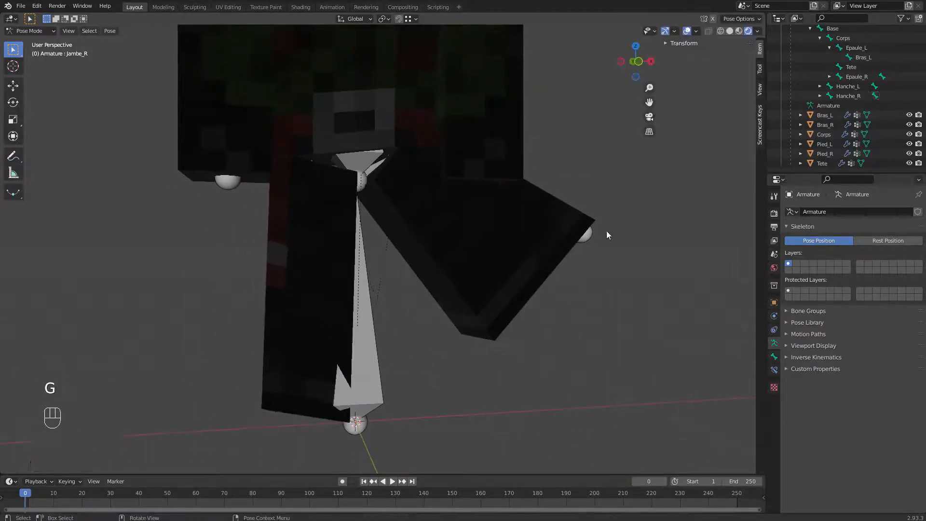
{"action": "key", "text": "g"}
{"action": "left_click", "coordinate": [415, 324]}
{"action": "middle_click_drag", "start_coordinate": [416, 324], "coordinate": [314, 342]}
{"action": "key", "text": "g"}
{"action": "left_click", "coordinate": [230, 391]}
{"action": "left_click", "coordinate": [368, 365]}
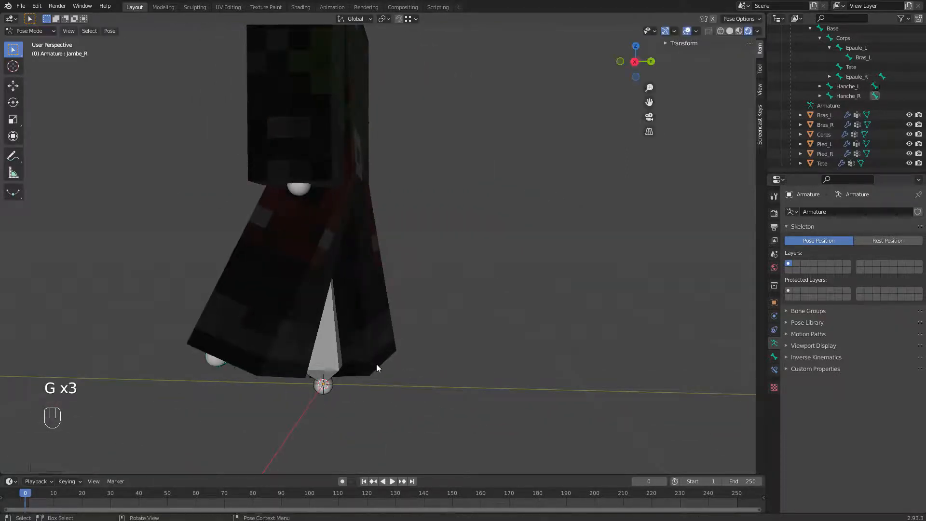
{"action": "middle_click_drag", "start_coordinate": [376, 368], "coordinate": [463, 289]}
{"action": "left_click", "coordinate": [450, 183]}
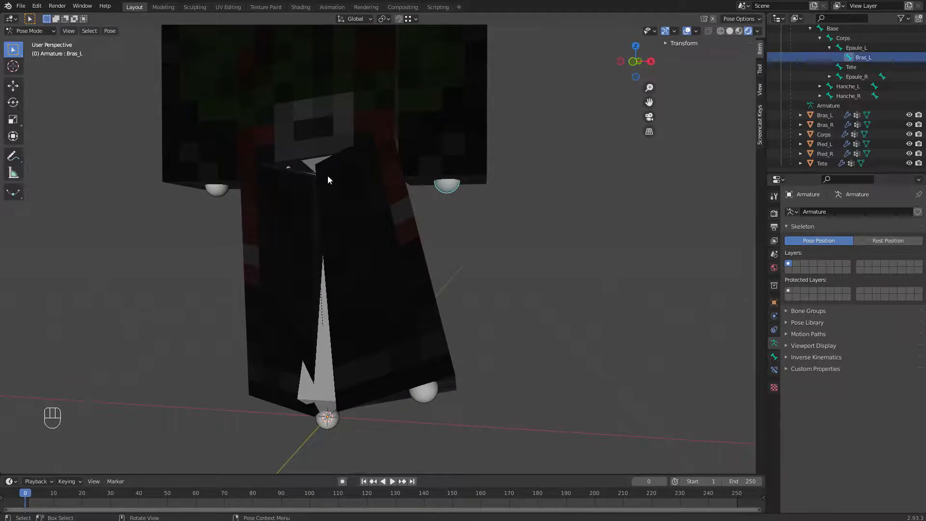
{"action": "middle_click_drag", "start_coordinate": [326, 178], "coordinate": [355, 180]}
{"action": "scroll", "coordinate": [357, 181], "scroll_direction": "down", "scroll_amount": 4}
{"action": "scroll", "coordinate": [491, 196], "scroll_direction": "up", "scroll_amount": 4}
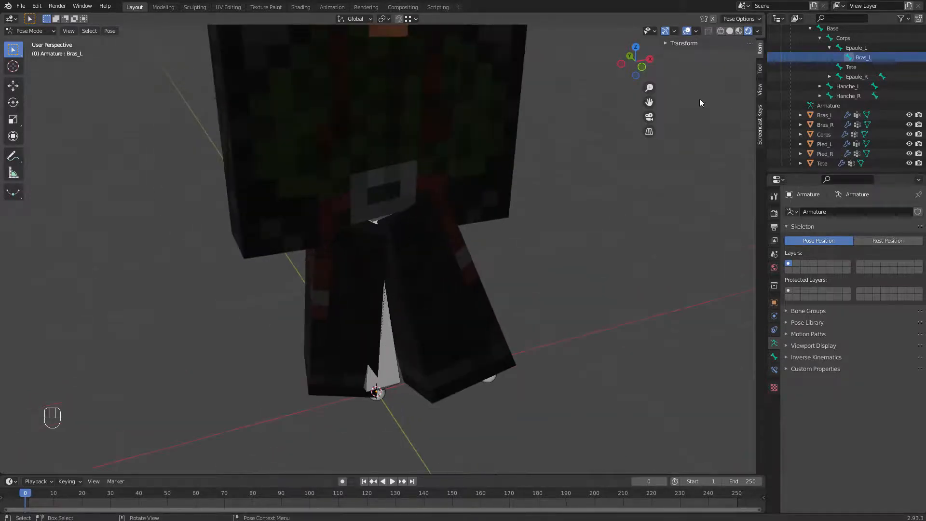
- Put the Bras_R arm into Weight Paint mode and display the viewport in Wireframe shading
{"action": "left_click", "coordinate": [14, 19]}
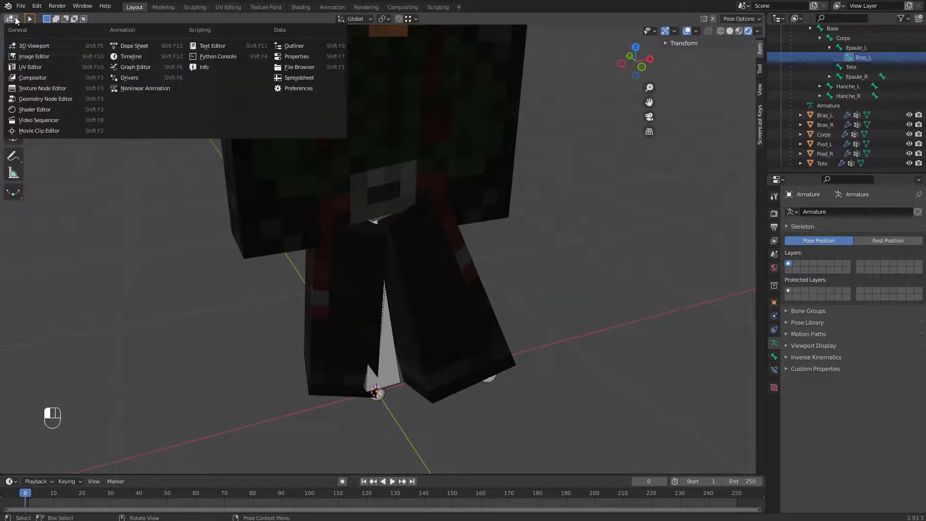
{"action": "left_click", "coordinate": [30, 31]}
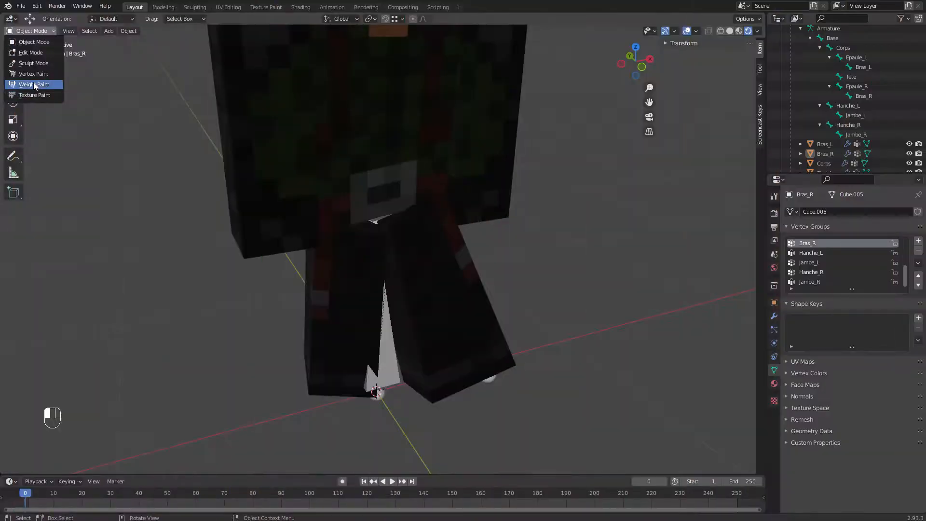
{"action": "left_click", "coordinate": [33, 82]}
{"action": "scroll", "coordinate": [350, 238], "scroll_direction": "down", "scroll_amount": 4}
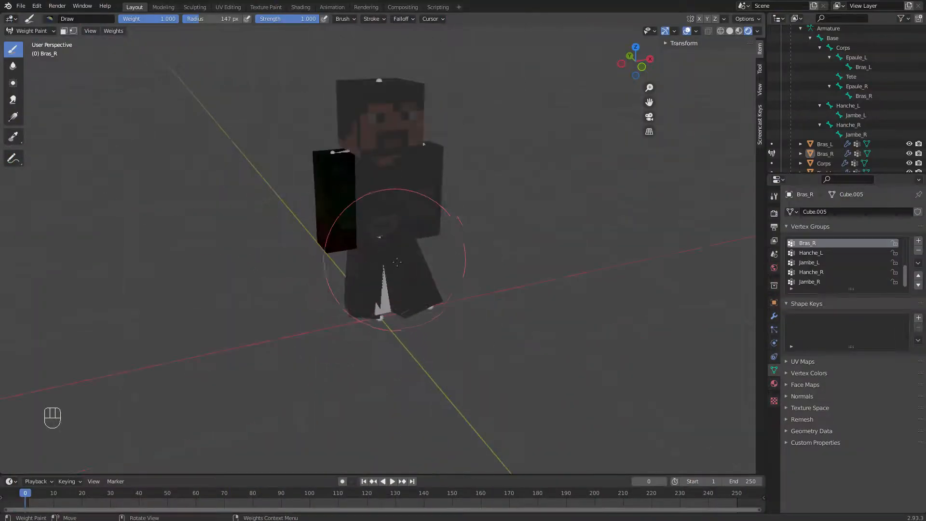
{"action": "scroll", "coordinate": [434, 251], "scroll_direction": "up", "scroll_amount": 2}
{"action": "key", "text": "z"}
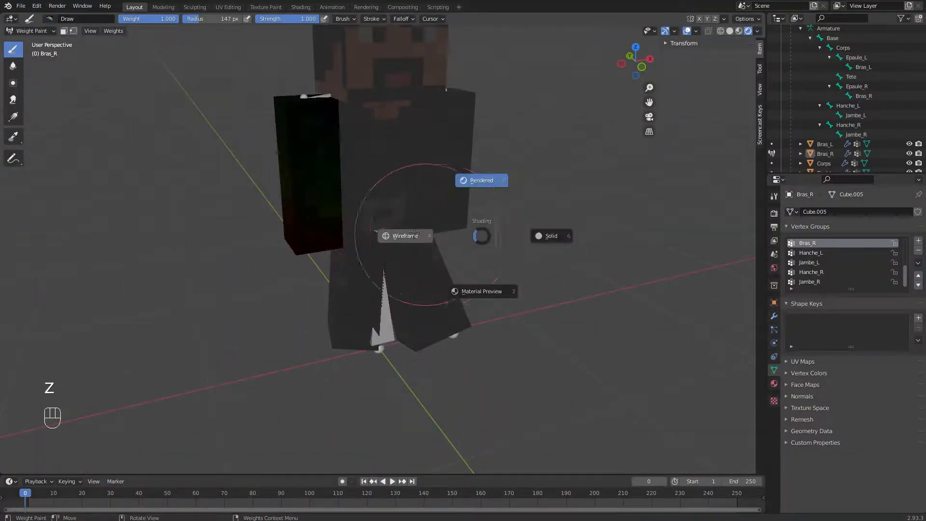
{"action": "left_click", "coordinate": [468, 249]}
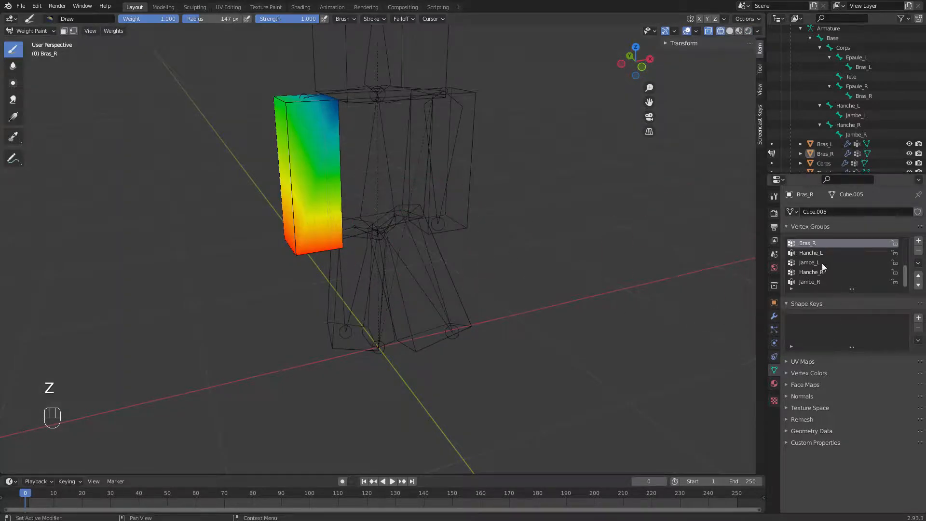
- Check the Base vertex group weights on Bras_R and switch weight painting to Pied_L
{"action": "scroll", "coordinate": [820, 261], "scroll_direction": "up", "scroll_amount": 6}
{"action": "left_click", "coordinate": [809, 243]}
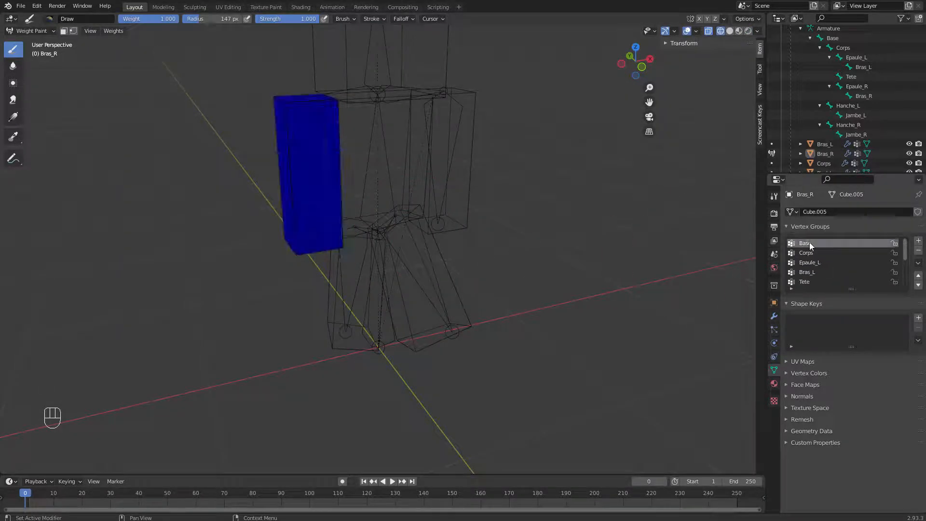
{"action": "scroll", "coordinate": [835, 145], "scroll_direction": "down", "scroll_amount": 2}
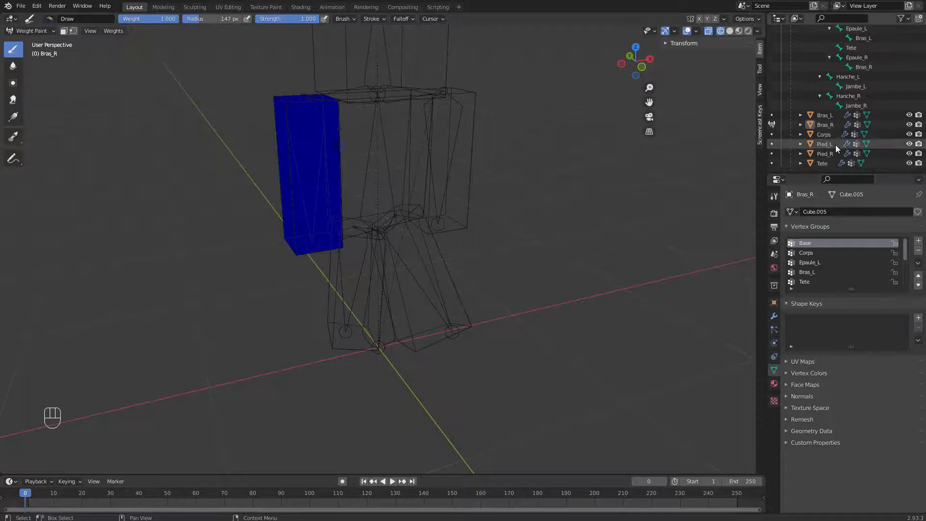
{"action": "left_click", "coordinate": [771, 153]}
{"action": "left_click", "coordinate": [772, 163]}
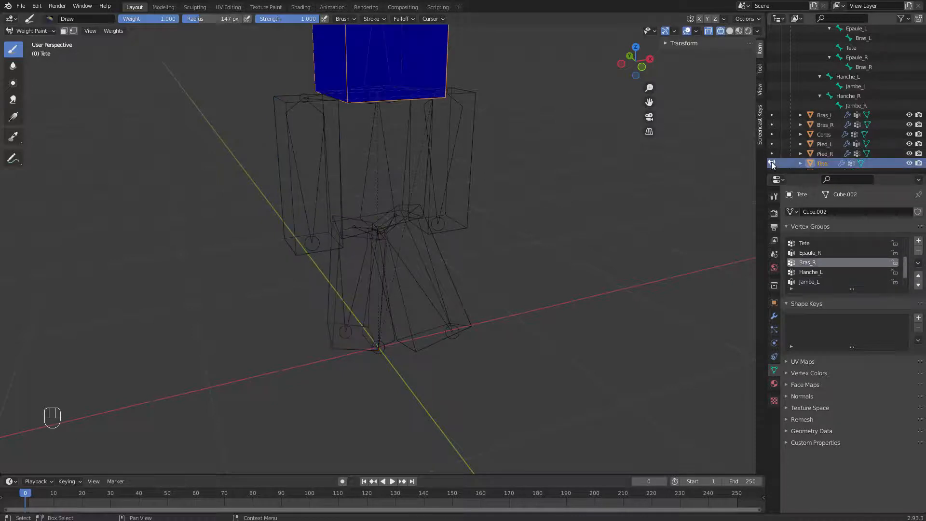
{"action": "left_click", "coordinate": [772, 153]}
{"action": "left_click", "coordinate": [772, 143]}
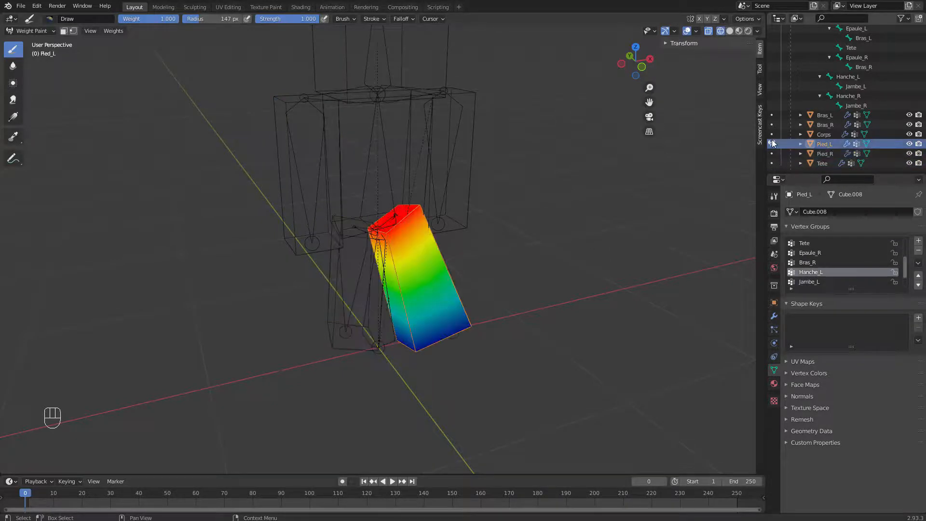
- Select the Base vertex group on Pied_L and paint every side of the leg with weight 0
{"action": "middle_click_drag", "start_coordinate": [475, 311], "coordinate": [453, 295]}
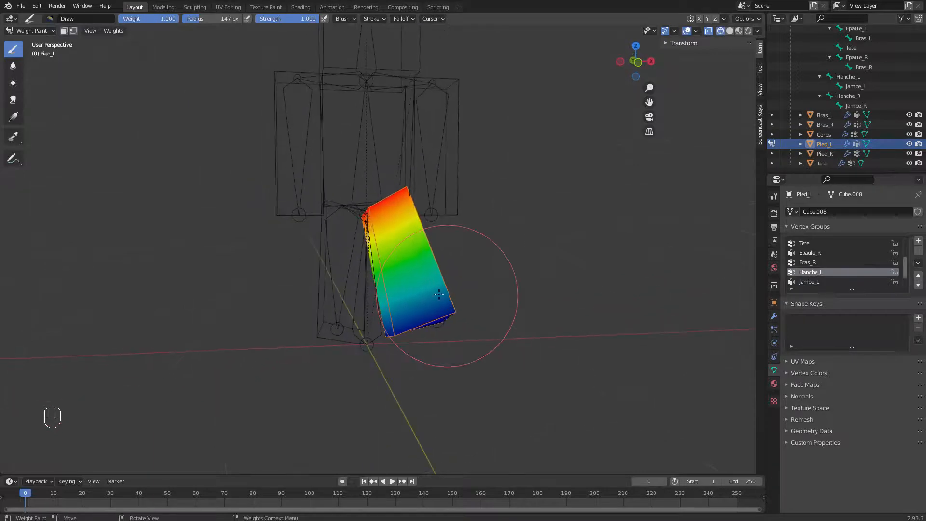
{"action": "scroll", "coordinate": [420, 292], "scroll_direction": "up", "scroll_amount": 2}
{"action": "scroll", "coordinate": [420, 292], "scroll_direction": "up", "scroll_amount": 1}
{"action": "scroll", "coordinate": [839, 264], "scroll_direction": "up", "scroll_amount": 4}
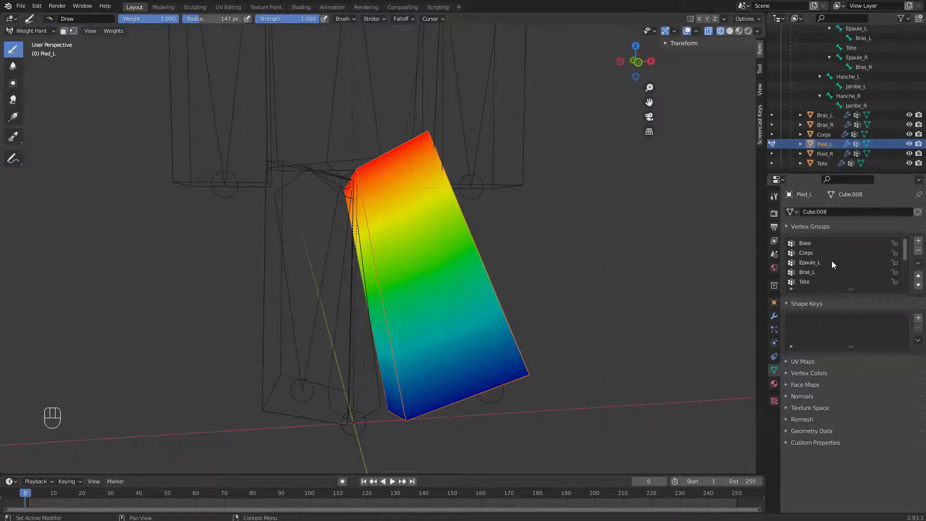
{"action": "left_click", "coordinate": [804, 243]}
{"action": "middle_click_drag", "start_coordinate": [423, 343], "coordinate": [460, 314], "text": "shift"}
{"action": "scroll", "coordinate": [460, 314], "scroll_direction": "up", "scroll_amount": 2}
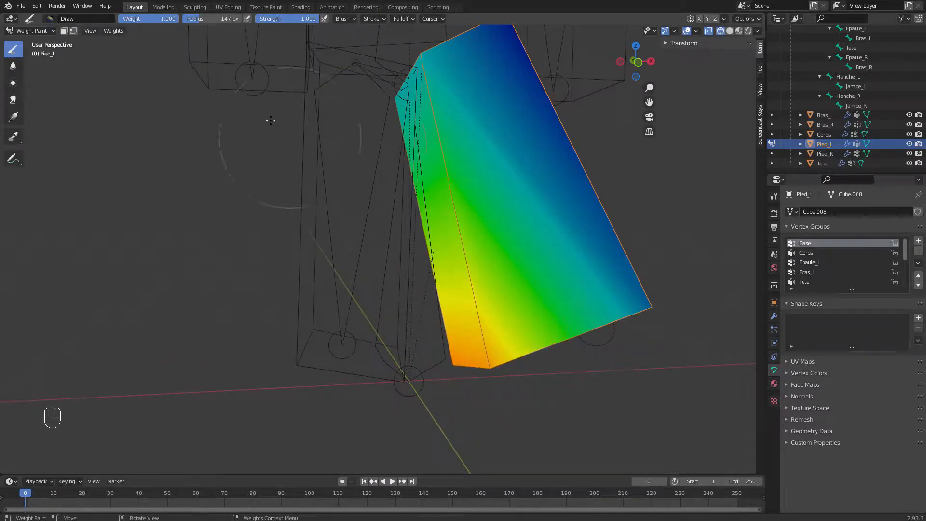
{"action": "left_click_drag", "start_coordinate": [161, 20], "coordinate": [121, 19]}
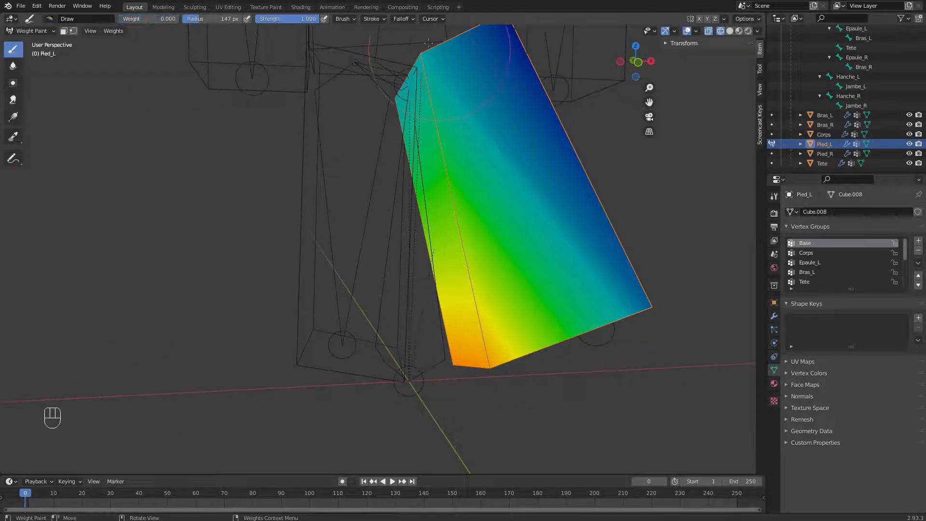
{"action": "mouse_move", "coordinate": [478, 398]}
{"action": "left_mouse_down"}
{"action": "mouse_move", "coordinate": [666, 279]}
{"action": "mouse_move", "coordinate": [495, 382]}
{"action": "mouse_move", "coordinate": [387, 163]}
{"action": "mouse_move", "coordinate": [444, 128]}
{"action": "mouse_move", "coordinate": [478, 19]}
{"action": "mouse_move", "coordinate": [620, 207]}
{"action": "left_mouse_up"}
{"action": "scroll", "coordinate": [452, 179], "scroll_direction": "down", "scroll_amount": 3}
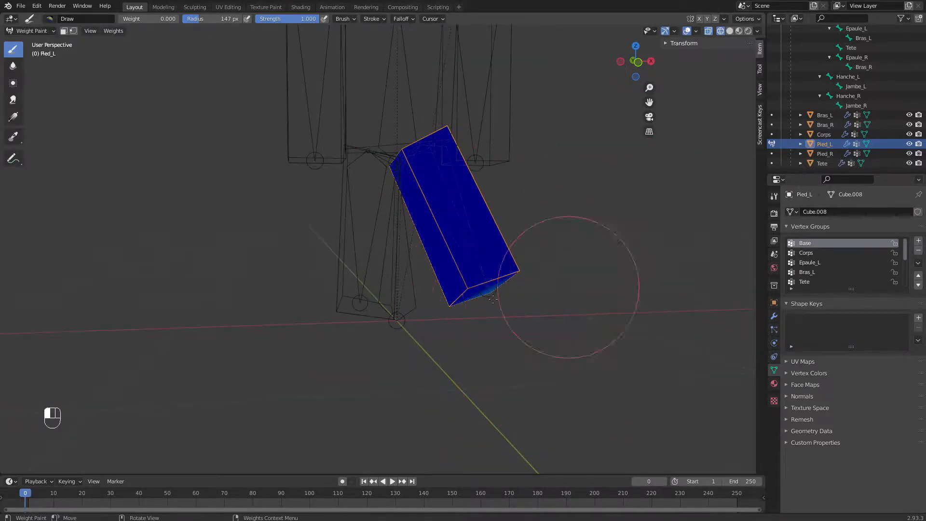
{"action": "mouse_move", "coordinate": [554, 289]}
{"action": "middle_mouse_down"}
{"action": "mouse_move", "coordinate": [412, 148]}
{"action": "mouse_move", "coordinate": [381, 170]}
{"action": "middle_mouse_up"}
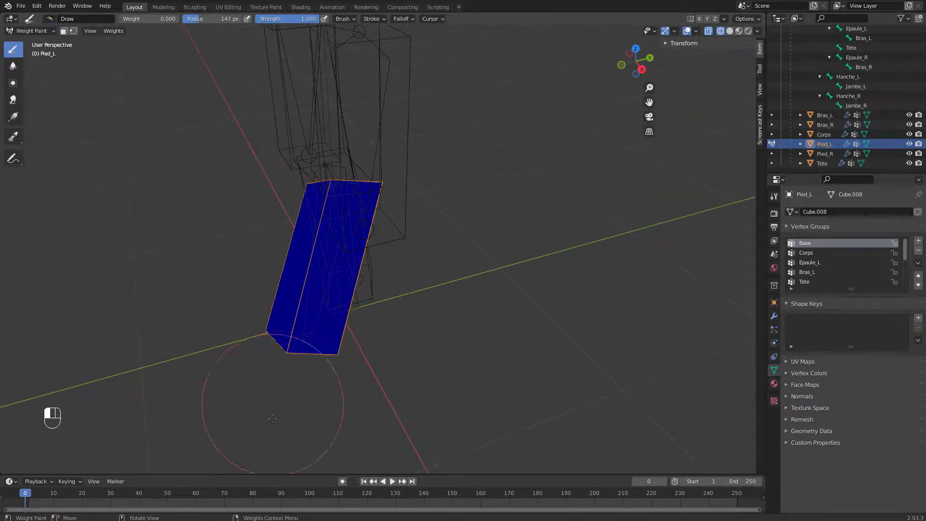
{"action": "middle_click_drag", "start_coordinate": [274, 340], "coordinate": [413, 310]}
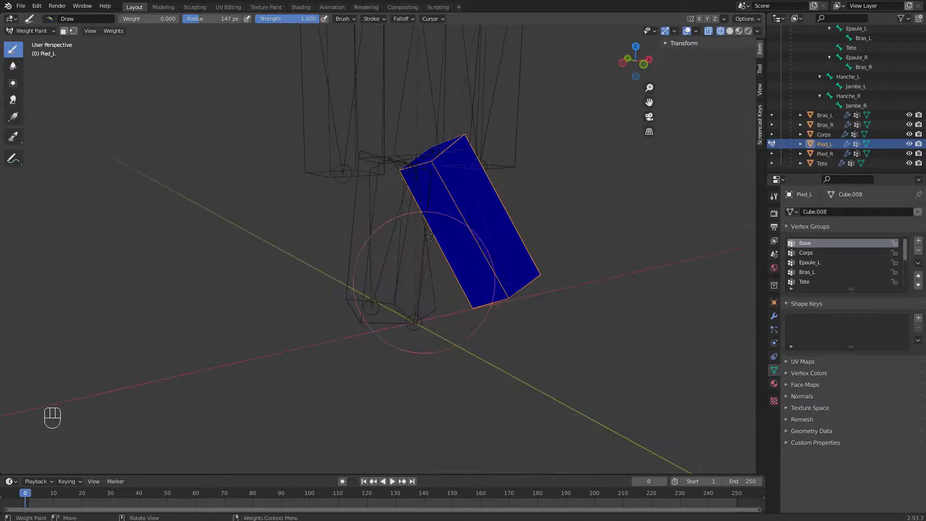
{"action": "middle_click_drag", "start_coordinate": [413, 382], "coordinate": [441, 360], "text": "shift"}
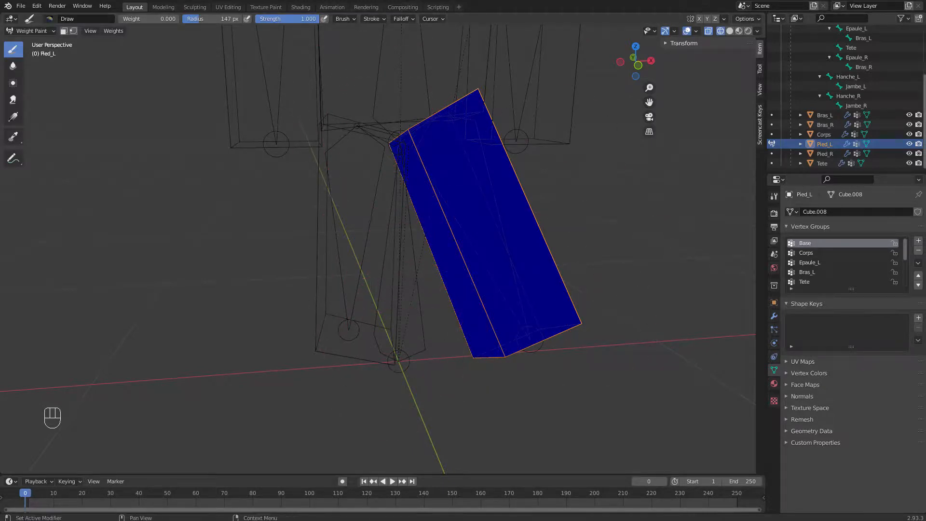
- Switch weight painting to Pied_R, select its Base vertex group and paint the whole leg with weight 0
{"action": "left_click", "coordinate": [771, 154]}
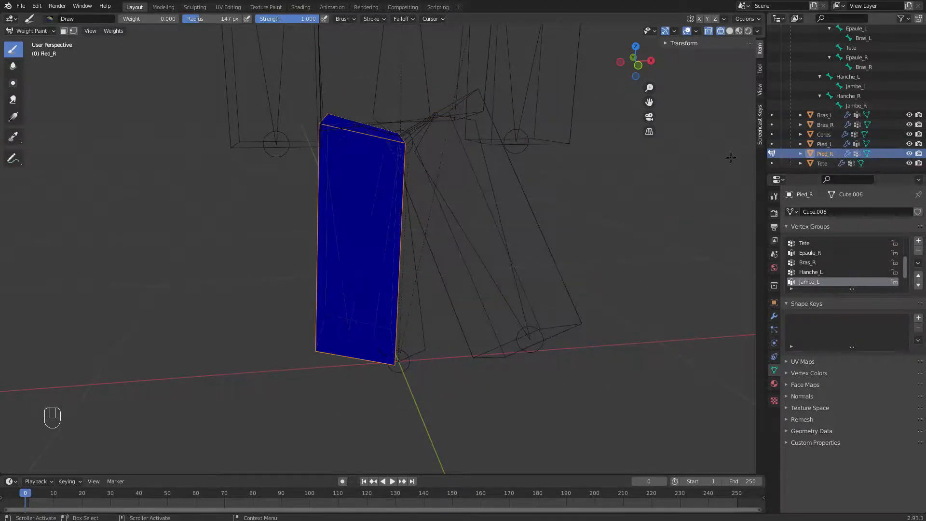
{"action": "scroll", "coordinate": [825, 285], "scroll_direction": "up", "scroll_amount": 4}
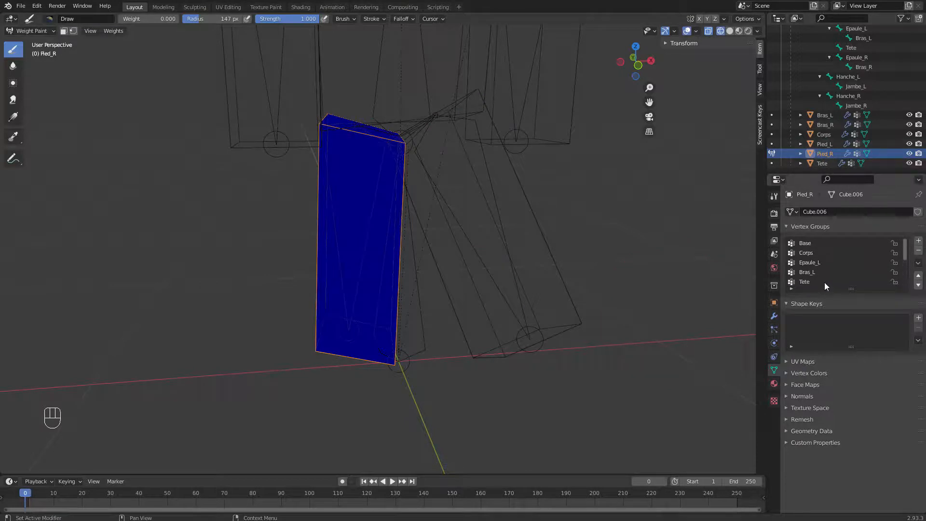
{"action": "left_click", "coordinate": [814, 243]}
{"action": "mouse_move", "coordinate": [299, 353]}
{"action": "left_mouse_down"}
{"action": "mouse_move", "coordinate": [389, 340]}
{"action": "mouse_move", "coordinate": [391, 73]}
{"action": "left_mouse_up"}
{"action": "mouse_move", "coordinate": [195, 125]}
{"action": "left_mouse_down"}
{"action": "mouse_move", "coordinate": [434, 196]}
{"action": "mouse_move", "coordinate": [306, 153]}
{"action": "mouse_move", "coordinate": [375, 221]}
{"action": "left_mouse_up"}
{"action": "middle_click_drag", "start_coordinate": [381, 224], "coordinate": [270, 207]}
{"action": "left_click_drag", "start_coordinate": [333, 333], "coordinate": [380, 316]}
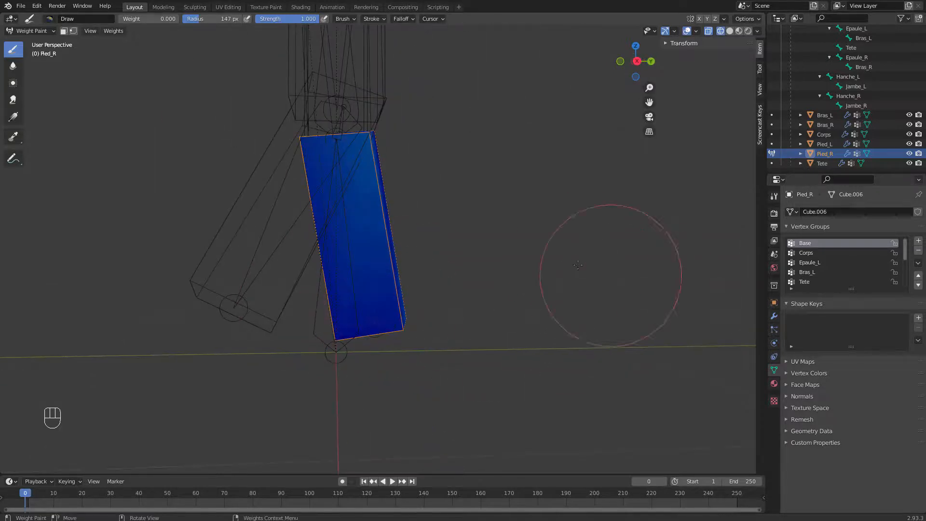
{"action": "middle_click_drag", "start_coordinate": [555, 231], "coordinate": [418, 184]}
{"action": "left_click_drag", "start_coordinate": [427, 312], "coordinate": [461, 275]}
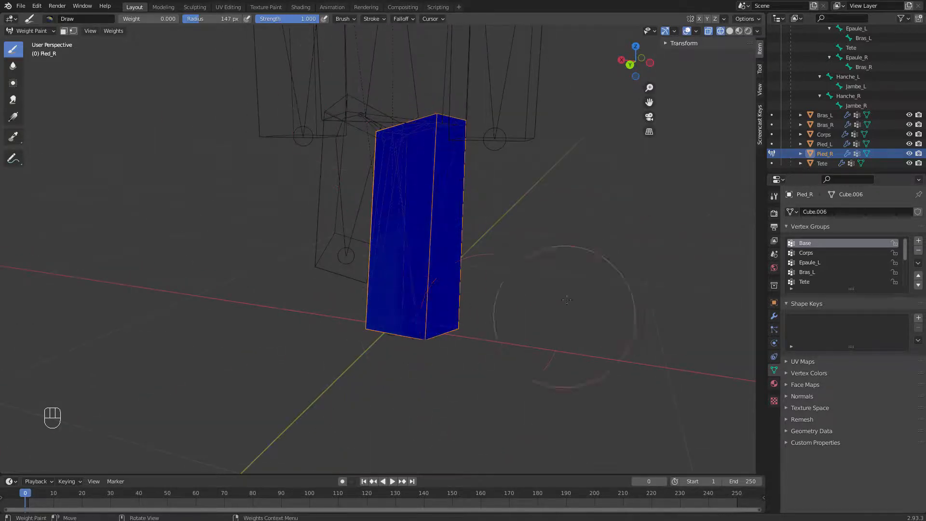
{"action": "middle_click_drag", "start_coordinate": [545, 318], "coordinate": [357, 333]}
{"action": "mouse_move", "coordinate": [309, 357]}
{"action": "left_mouse_down"}
{"action": "mouse_move", "coordinate": [362, 241]}
{"action": "mouse_move", "coordinate": [394, 113]}
{"action": "left_mouse_up"}
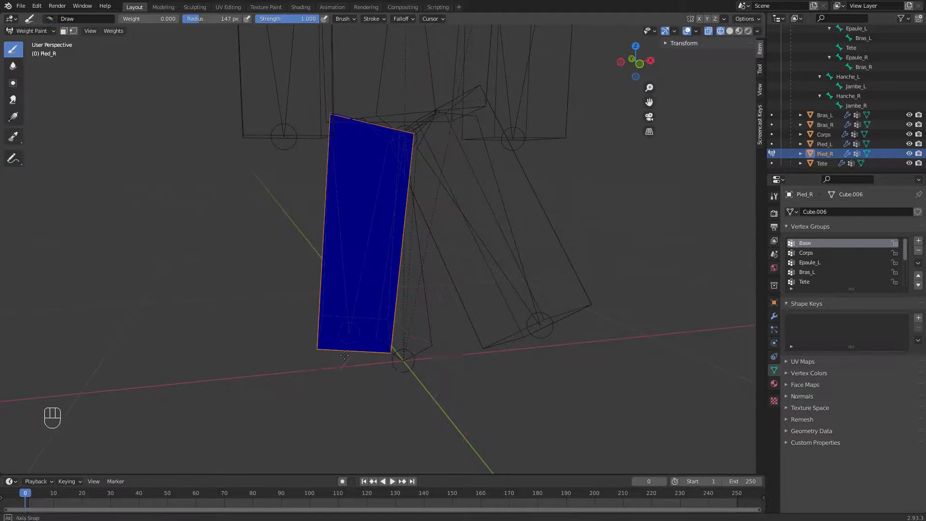
{"action": "middle_click_drag", "start_coordinate": [415, 159], "coordinate": [532, 310]}
{"action": "middle_click_drag", "start_coordinate": [446, 229], "coordinate": [651, 446]}
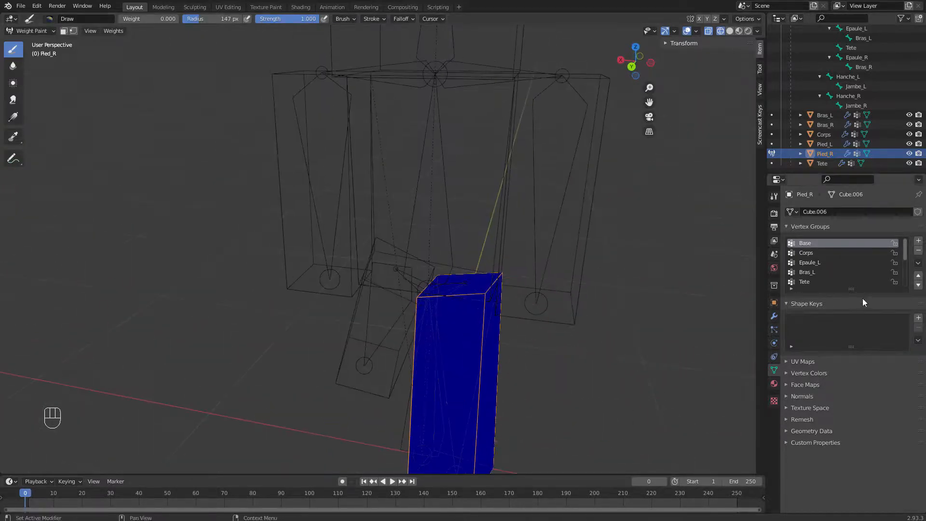
- Switch weight painting to Corps and check its Base vertex group weights from behind the body
{"action": "left_click", "coordinate": [824, 135]}
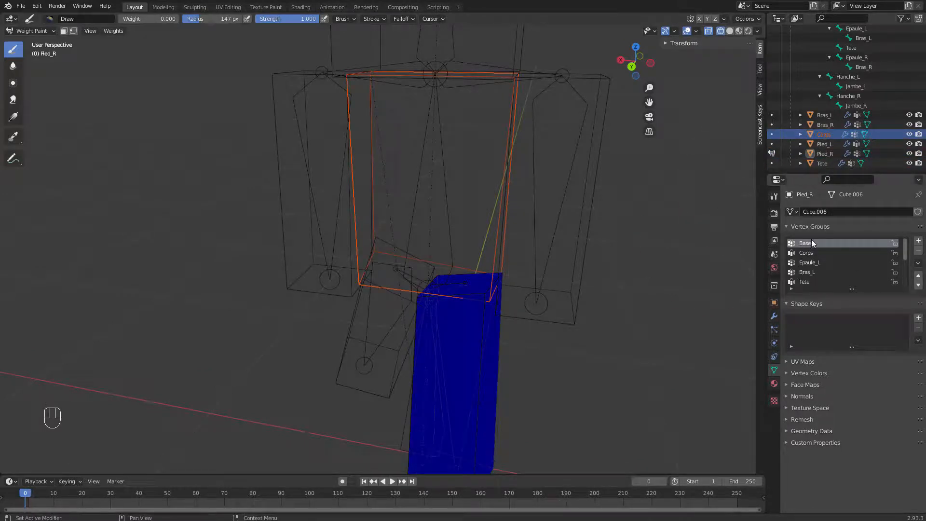
{"action": "left_click", "coordinate": [772, 134]}
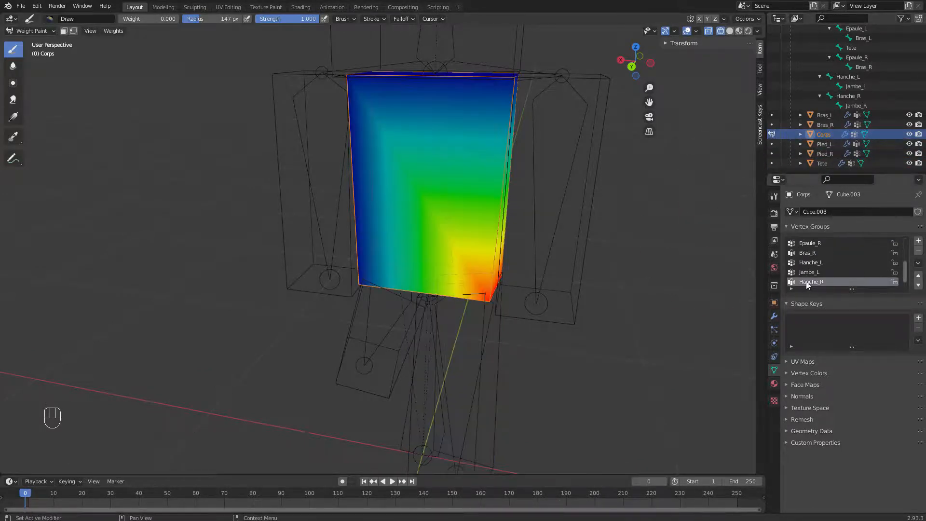
{"action": "scroll", "coordinate": [804, 263], "scroll_direction": "up", "scroll_amount": 4}
{"action": "left_click", "coordinate": [807, 245]}
{"action": "middle_click_drag", "start_coordinate": [609, 294], "coordinate": [632, 265]}
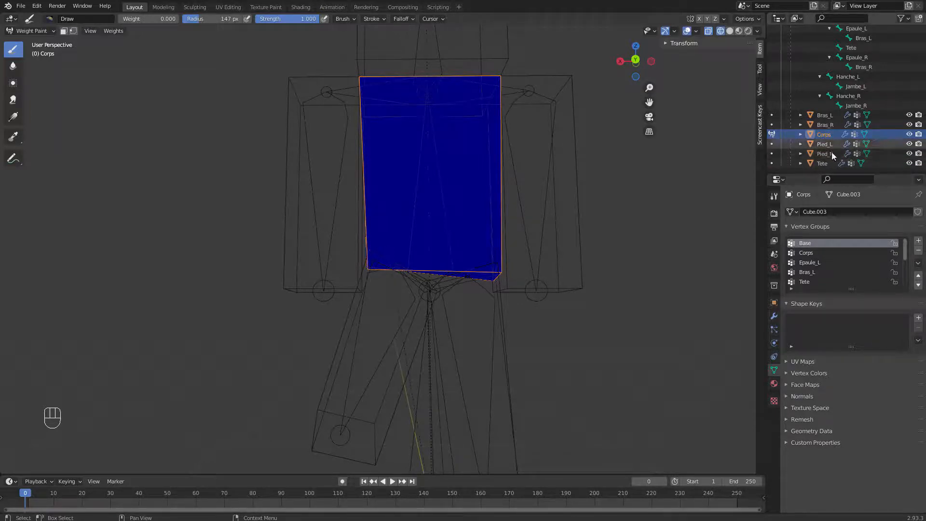
- Switch weight painting to Bras_L and examine the arm's Hanche_L, Jambe_L and Hanche_R vertex group weights
{"action": "left_click", "coordinate": [826, 116]}
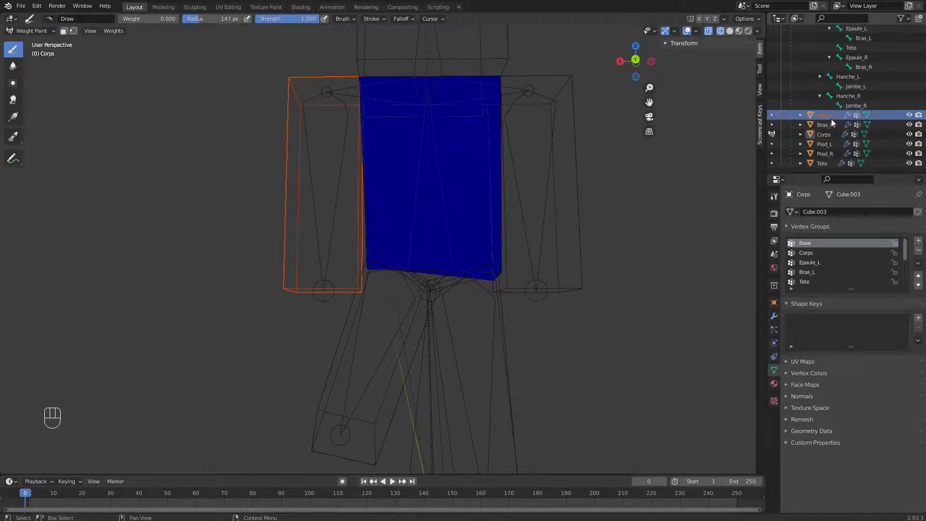
{"action": "left_click", "coordinate": [772, 115]}
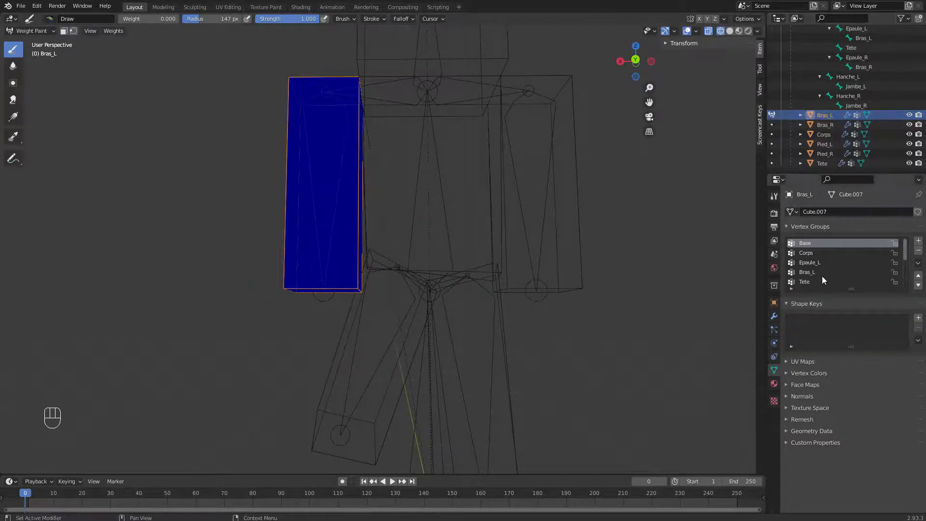
{"action": "scroll", "coordinate": [815, 276], "scroll_direction": "down", "scroll_amount": 2}
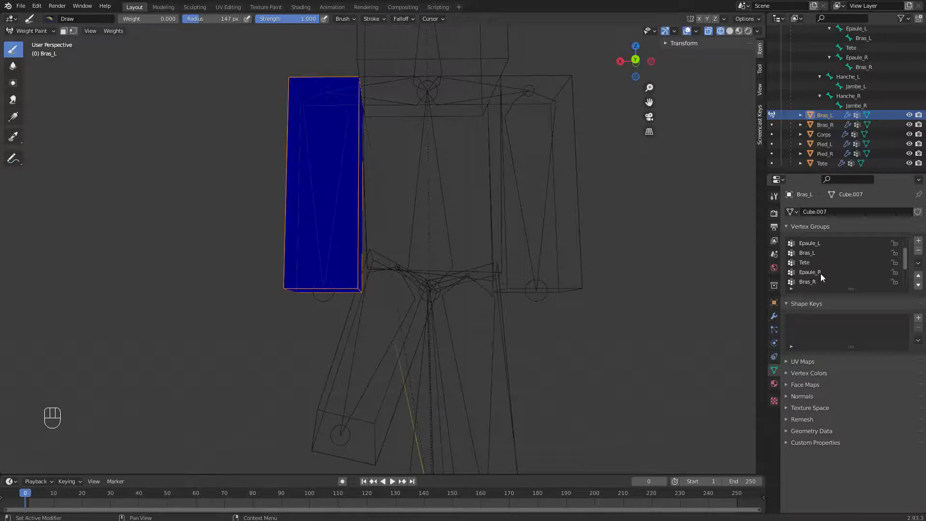
{"action": "left_click", "coordinate": [816, 274]}
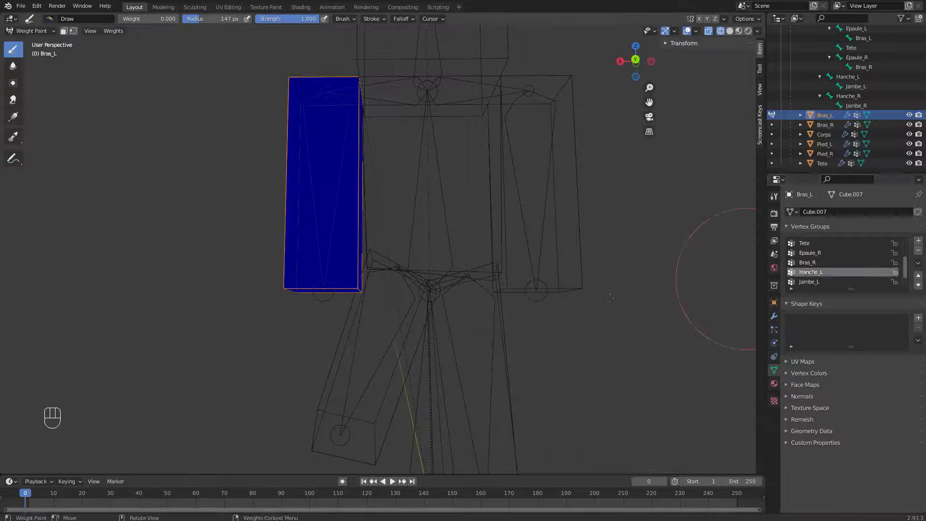
{"action": "middle_click_drag", "start_coordinate": [416, 288], "coordinate": [704, 260]}
{"action": "left_click", "coordinate": [815, 282]}
{"action": "scroll", "coordinate": [819, 276], "scroll_direction": "down", "scroll_amount": 2}
{"action": "scroll", "coordinate": [818, 274], "scroll_direction": "up", "scroll_amount": 1}
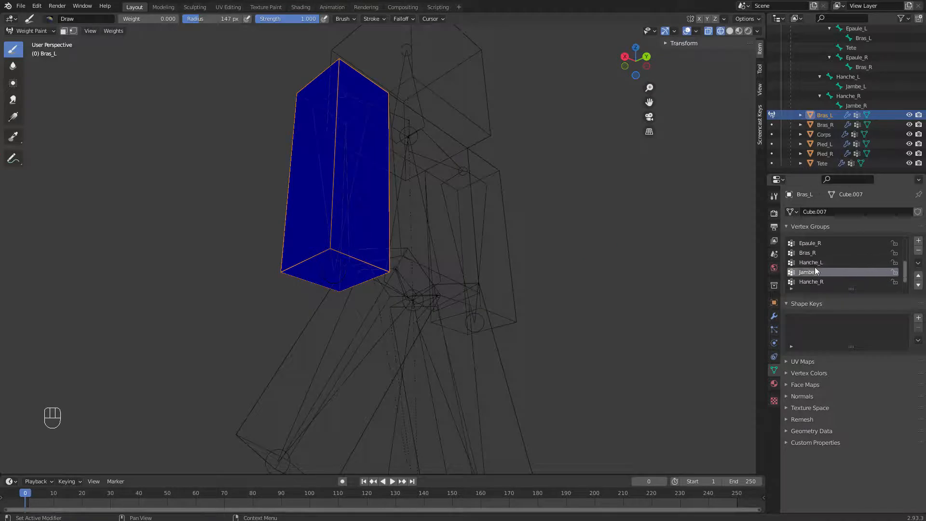
{"action": "scroll", "coordinate": [821, 268], "scroll_direction": "down", "scroll_amount": 1}
{"action": "left_click", "coordinate": [818, 272]}
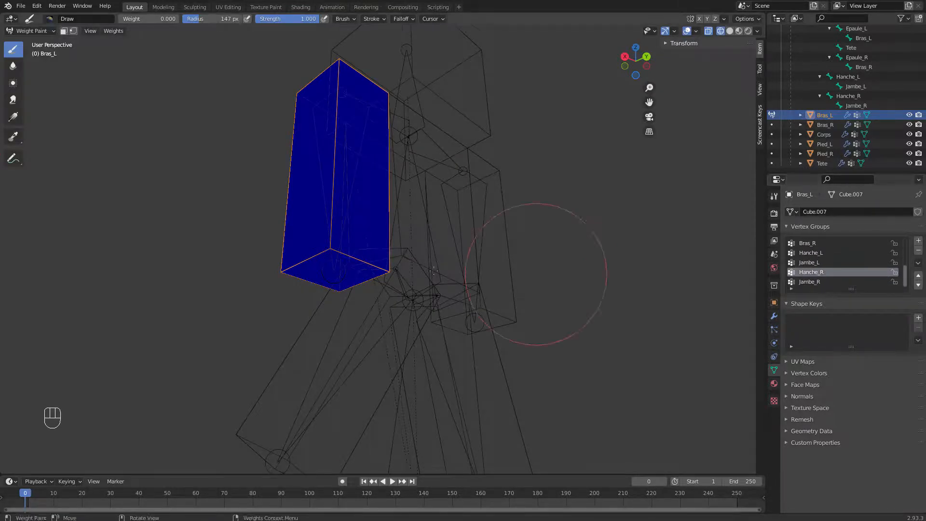
{"action": "middle_click_drag", "start_coordinate": [507, 269], "coordinate": [341, 279]}
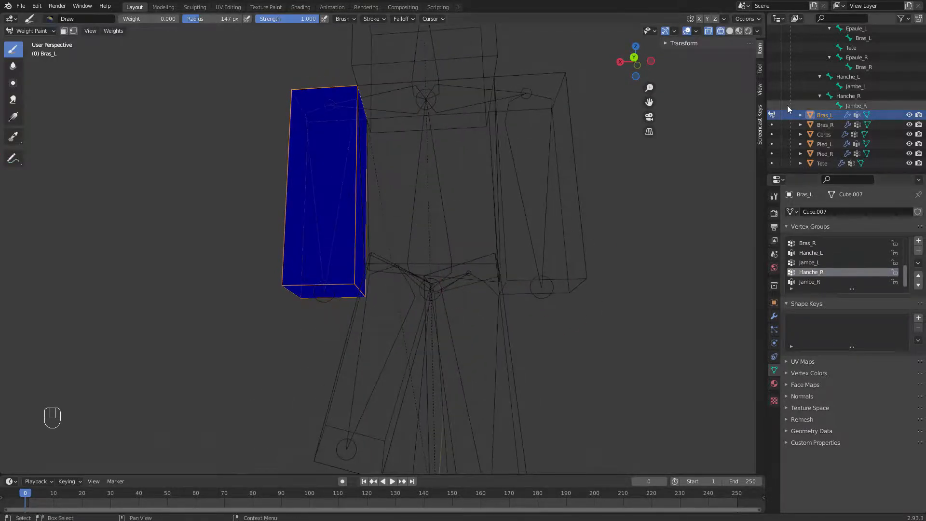
- Go through the Bras_L arm's vertex groups from Base down to Jambe_R and examine the weights of each
{"action": "scroll", "coordinate": [813, 249], "scroll_direction": "up", "scroll_amount": 6}
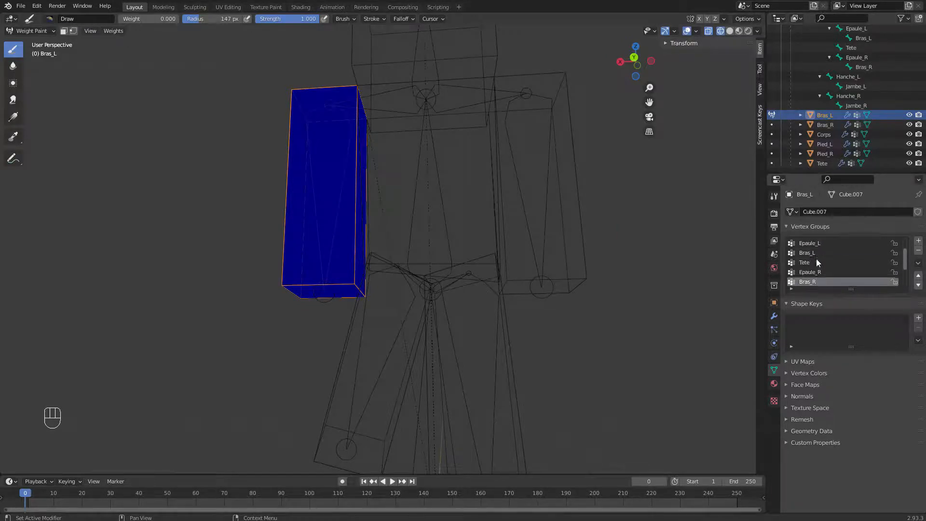
{"action": "left_click", "coordinate": [820, 243]}
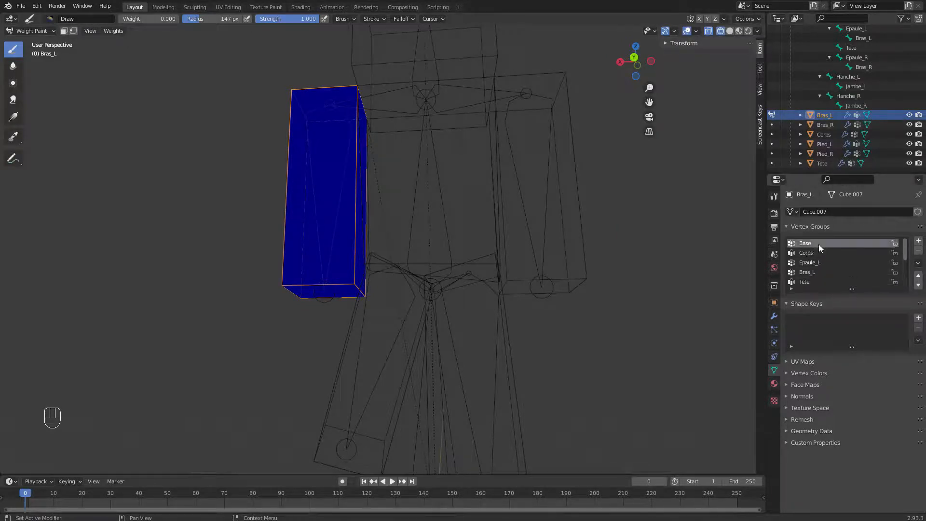
{"action": "key", "text": "Down"}
{"action": "key", "text": "Down"}
{"action": "key", "text": "Down"}
{"action": "key", "text": "Up"}
{"action": "key", "text": "Up"}
{"action": "key", "text": "Up"}
{"action": "key", "text": "Up"}
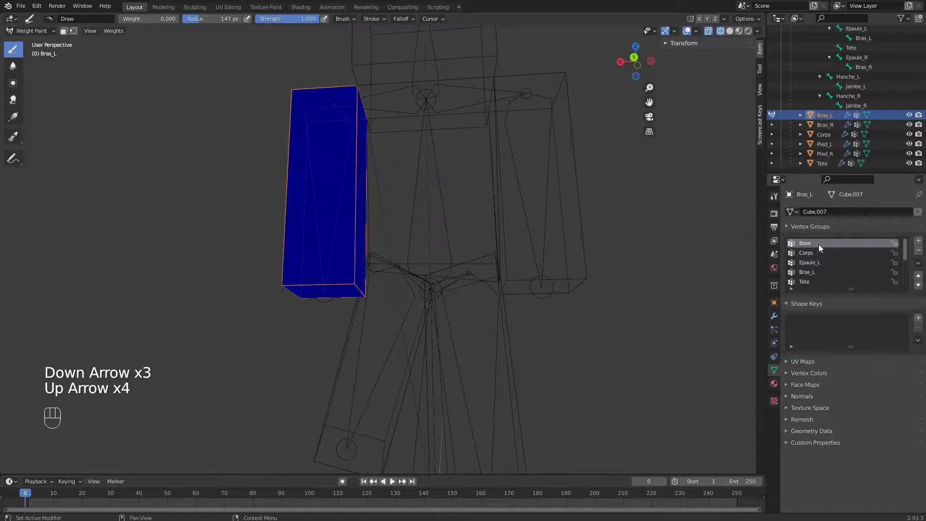
{"action": "key", "text": "Down"}
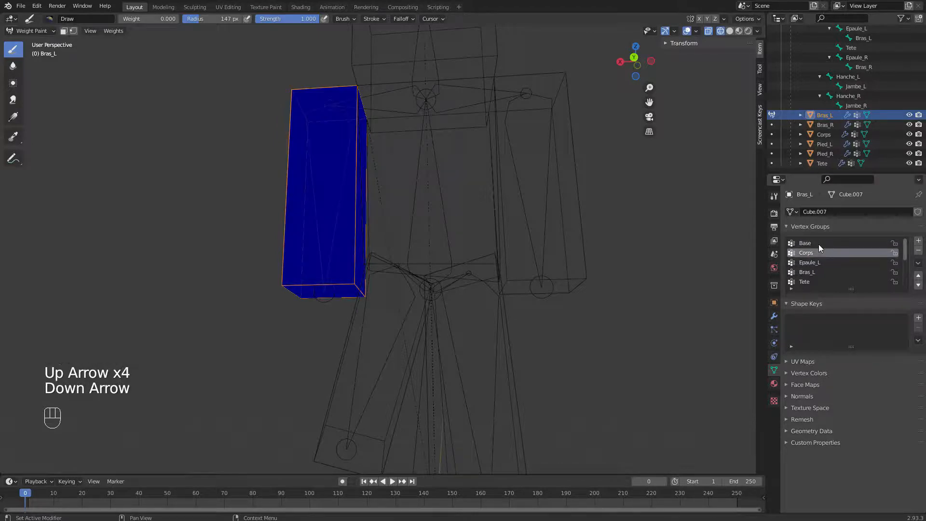
{"action": "key", "text": "Up"}
{"action": "key", "text": "Up"}
{"action": "key", "text": "Down"}
{"action": "key", "text": "Down"}
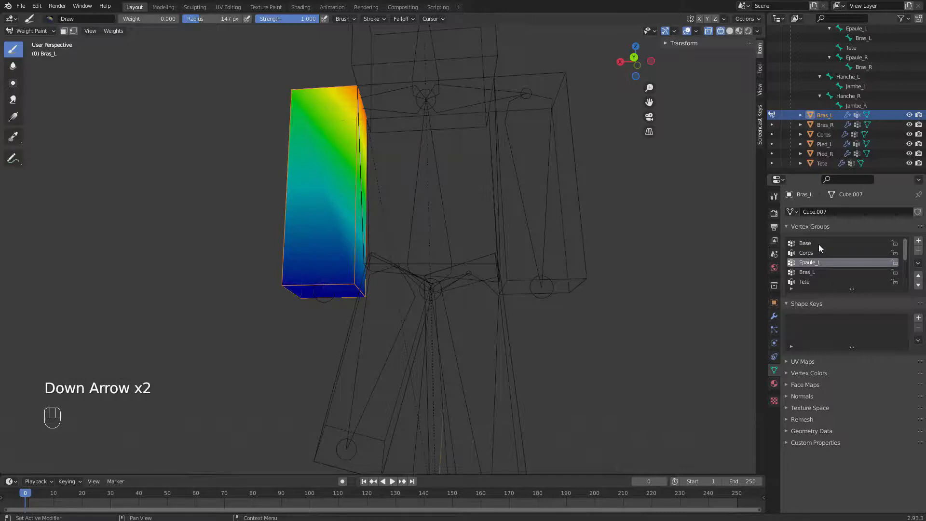
{"action": "key", "text": "Down"}
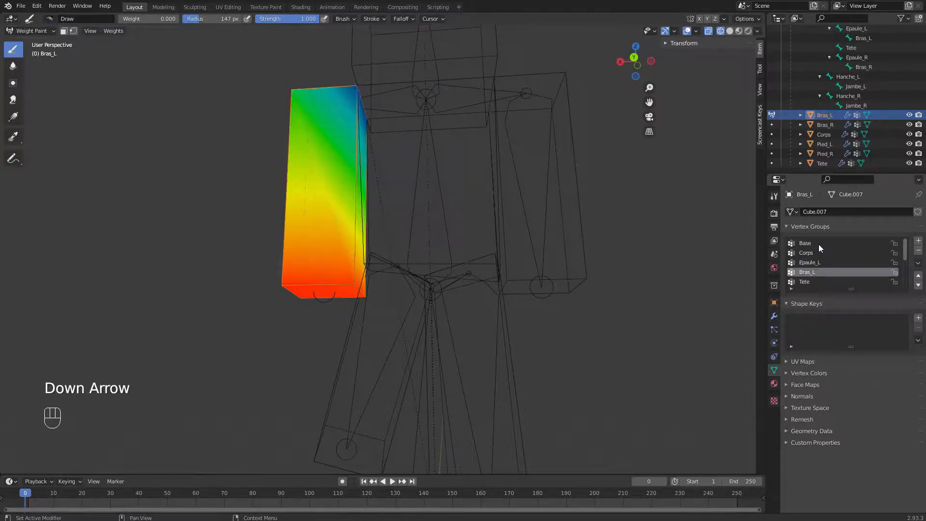
{"action": "key", "text": "Down"}
{"action": "key", "text": "Down"}
{"action": "key", "text": "Down"}
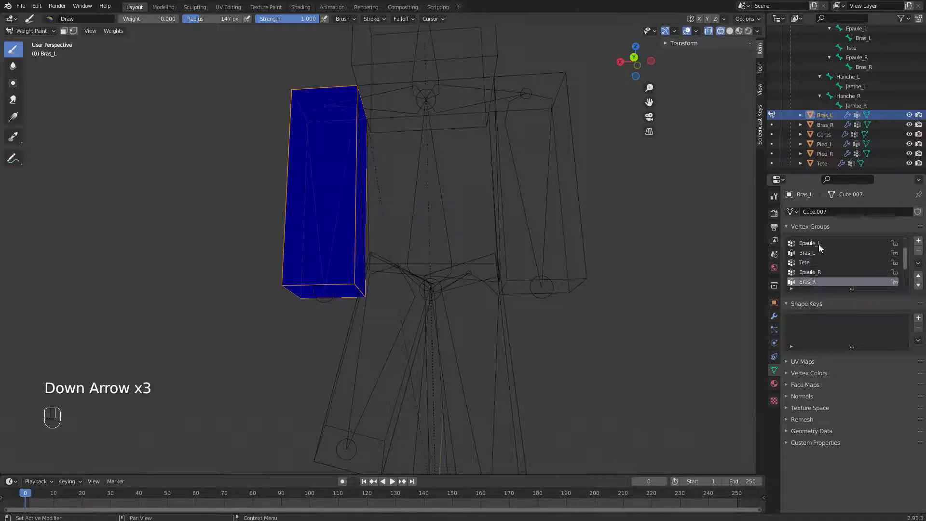
{"action": "key", "text": "Down"}
{"action": "key", "text": "Down"}
{"action": "key", "text": "Down"}
{"action": "key", "text": "Down"}
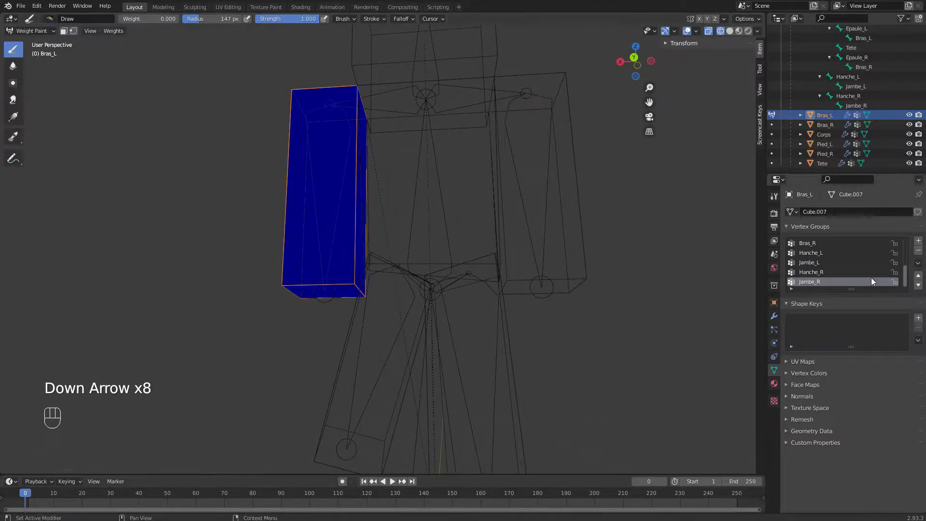
- Select the Bras_L vertex group and paint the upper part of the Bras_L arm with weight 1
{"action": "key", "text": "Up"}
{"action": "key", "text": "Up"}
{"action": "key", "text": "Up"}
{"action": "key", "text": "Up"}
{"action": "key", "text": "Up"}
{"action": "key", "text": "Up"}
{"action": "key", "text": "Up"}
{"action": "key", "text": "Up"}
{"action": "key", "text": "Up"}
{"action": "key", "text": "Up"}
{"action": "key", "text": "Up"}
{"action": "key", "text": "Down"}
{"action": "key", "text": "Down"}
{"action": "key", "text": "Down"}
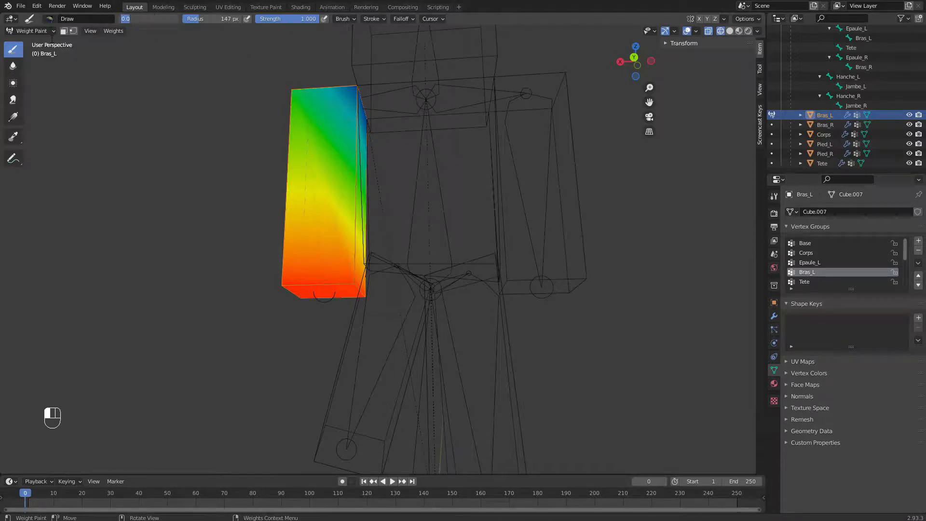
{"action": "left_click_drag", "start_coordinate": [345, 103], "coordinate": [309, 144]}
{"action": "mouse_move", "coordinate": [270, 169]}
{"action": "middle_mouse_down"}
{"action": "mouse_move", "coordinate": [326, 186]}
{"action": "mouse_move", "coordinate": [357, 169]}
{"action": "middle_mouse_up"}
{"action": "left_click_drag", "start_coordinate": [356, 145], "coordinate": [344, 172]}
{"action": "middle_click_drag", "start_coordinate": [344, 172], "coordinate": [285, 174]}
{"action": "scroll", "coordinate": [820, 274], "scroll_direction": "down", "scroll_amount": 4}
- Check the Bras_R vertex group weights on the Bras_L arm and switch weight painting to Bras_R
{"action": "left_click", "coordinate": [814, 263]}
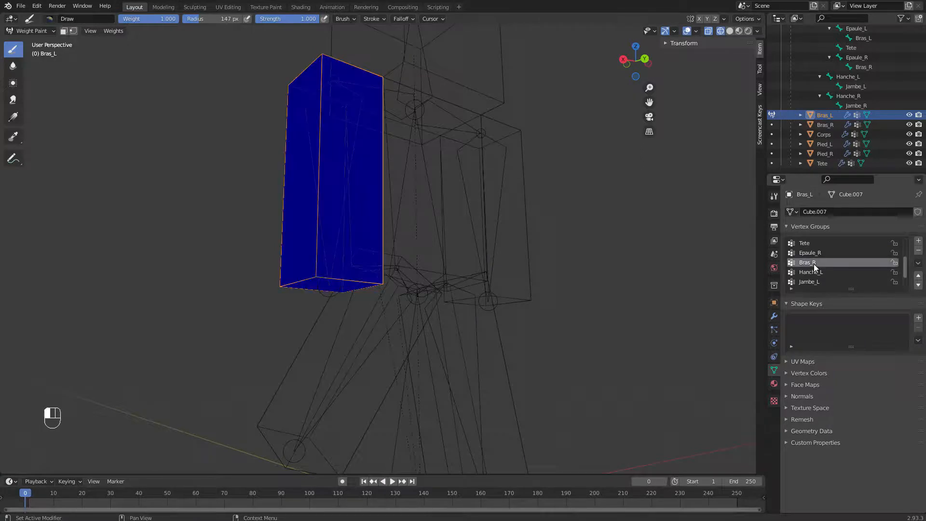
{"action": "left_click", "coordinate": [825, 125]}
{"action": "left_click", "coordinate": [772, 125]}
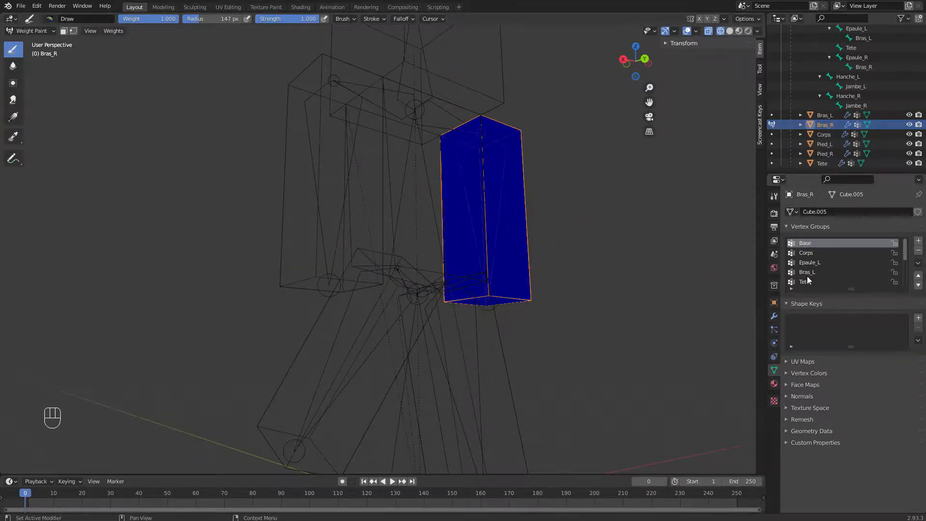
- Select the Bras_R vertex group and paint the whole Bras_R arm with weight 1
{"action": "scroll", "coordinate": [812, 275], "scroll_direction": "down", "scroll_amount": 1}
{"action": "scroll", "coordinate": [815, 265], "scroll_direction": "down", "scroll_amount": 1}
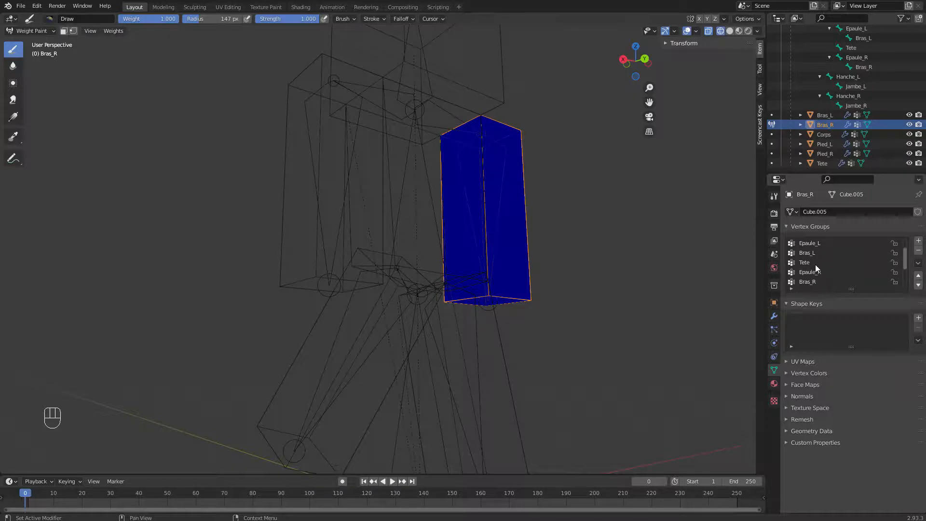
{"action": "left_click", "coordinate": [810, 283]}
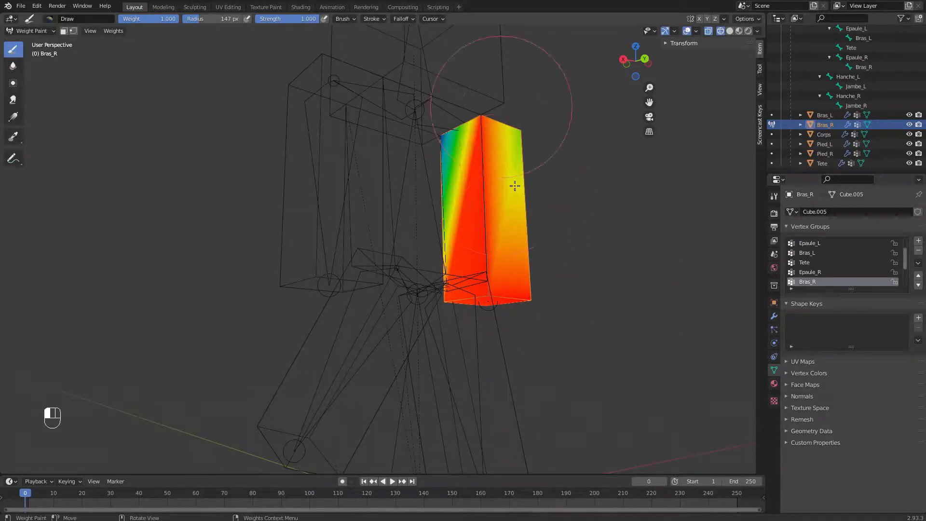
{"action": "middle_click_drag", "start_coordinate": [515, 186], "coordinate": [575, 203]}
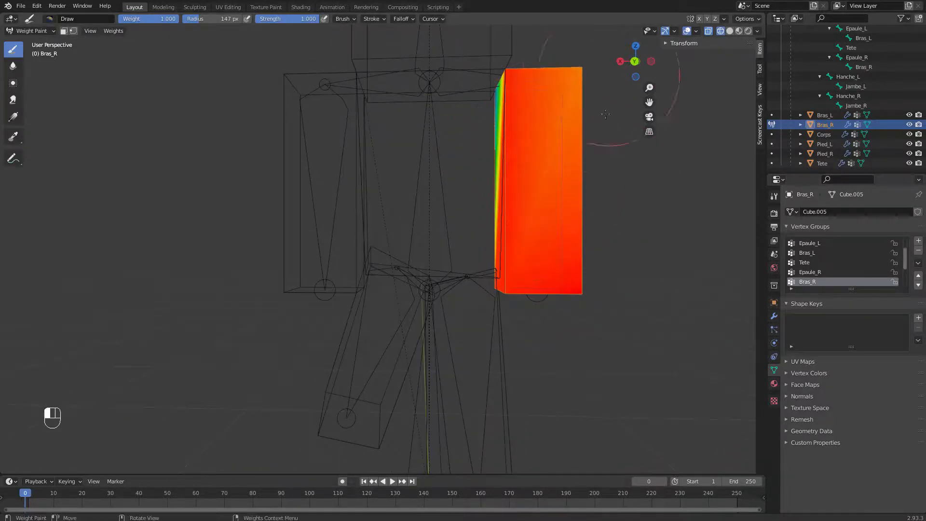
{"action": "middle_click_drag", "start_coordinate": [630, 207], "coordinate": [476, 187]}
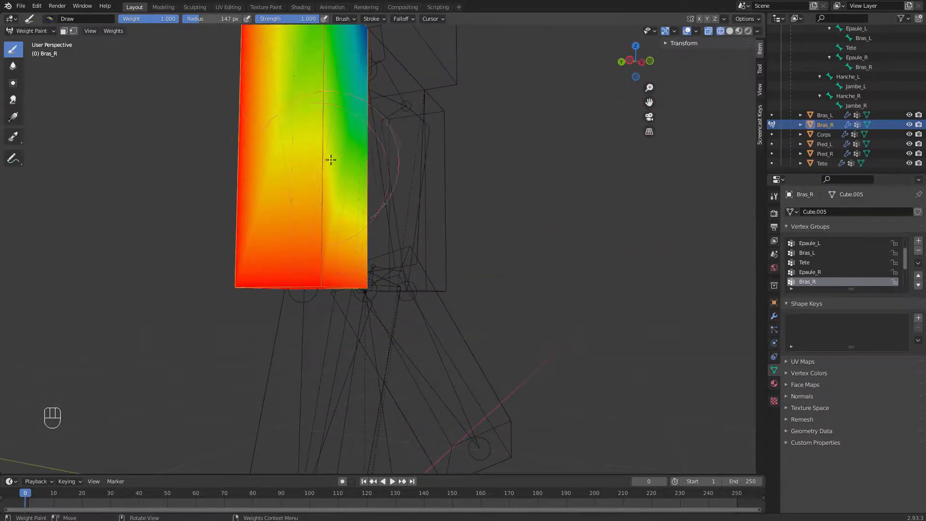
{"action": "scroll", "coordinate": [331, 144], "scroll_direction": "down", "scroll_amount": 1}
{"action": "mouse_move", "coordinate": [333, 166]}
{"action": "left_mouse_down"}
{"action": "mouse_move", "coordinate": [331, 91]}
{"action": "mouse_move", "coordinate": [361, 273]}
{"action": "left_mouse_up"}
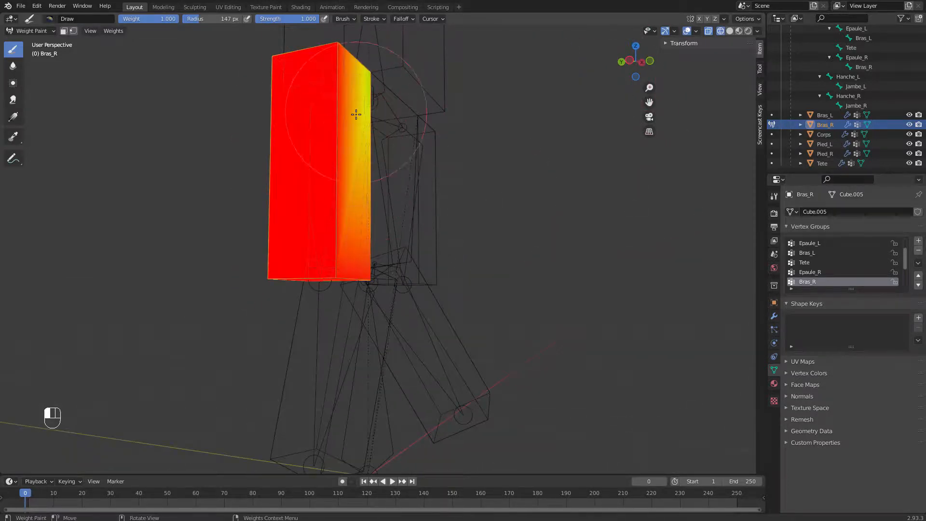
{"action": "middle_click_drag", "start_coordinate": [356, 87], "coordinate": [465, 196]}
- Switch weight painting to the Corps body and check the weights of its Corps vertex group
{"action": "left_click", "coordinate": [824, 134]}
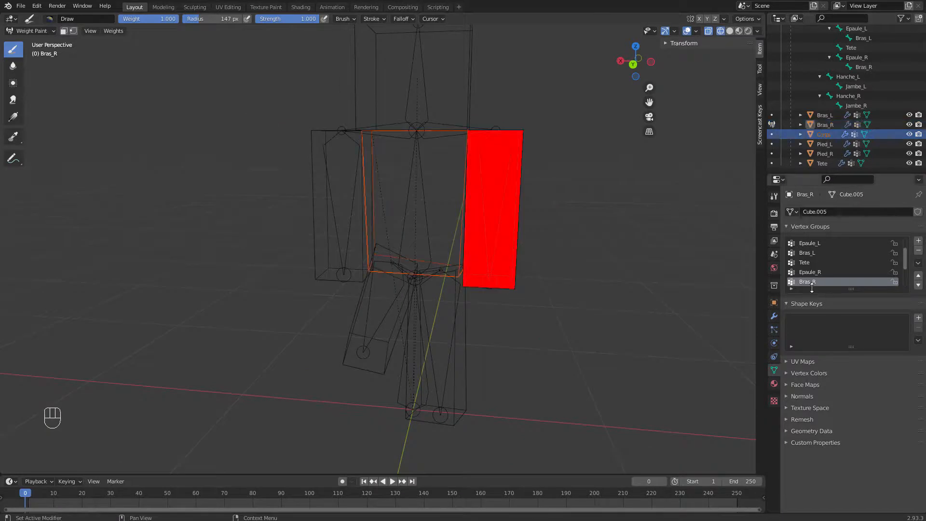
{"action": "scroll", "coordinate": [816, 275], "scroll_direction": "up", "scroll_amount": 2}
{"action": "left_click", "coordinate": [809, 253]}
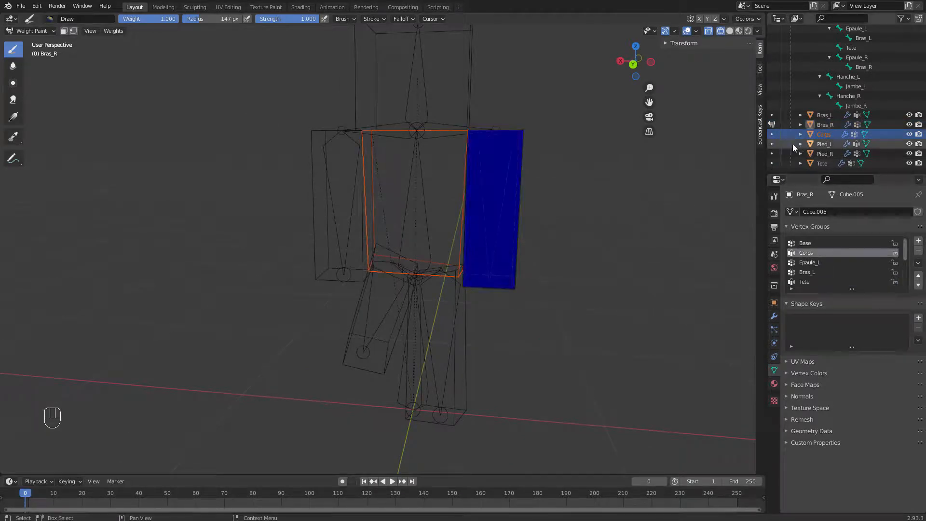
{"action": "left_click", "coordinate": [771, 134]}
{"action": "left_click", "coordinate": [816, 254]}
{"action": "middle_click_drag", "start_coordinate": [439, 255], "coordinate": [466, 242]}
{"action": "middle_click_drag", "start_coordinate": [480, 176], "coordinate": [480, 289], "text": "shift"}
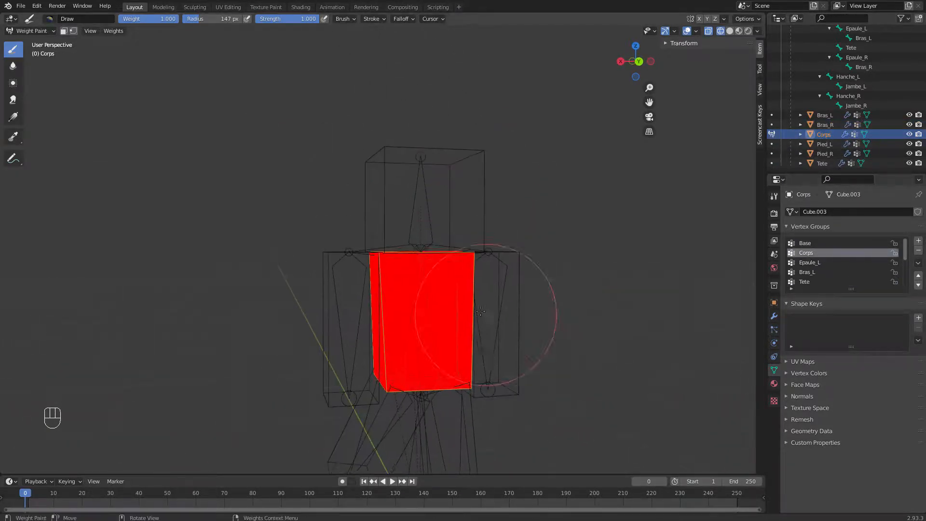
- Select the body's Epaule_L vertex group and paint its upper corner beside the Bras_L arm with weight 1
{"action": "scroll", "coordinate": [455, 300], "scroll_direction": "up", "scroll_amount": 3}
{"action": "left_click", "coordinate": [816, 262]}
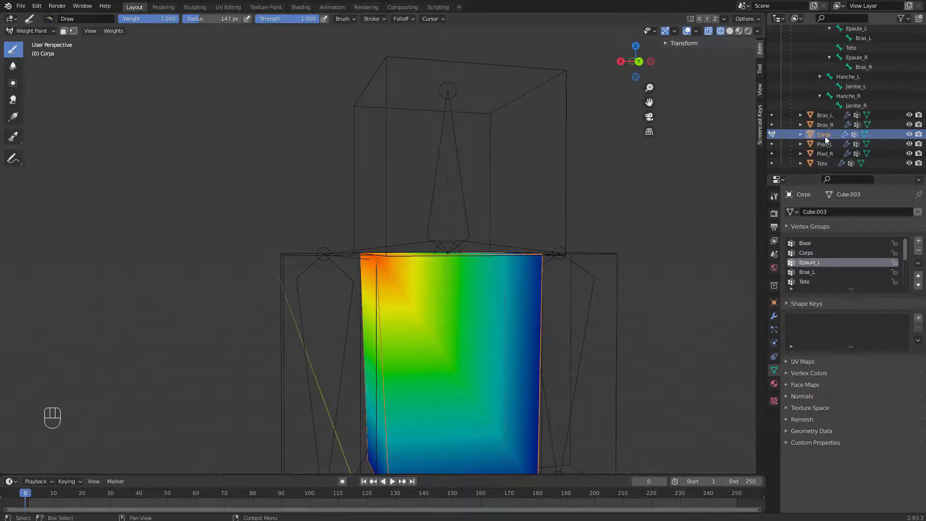
{"action": "left_click_drag", "start_coordinate": [341, 269], "coordinate": [369, 253]}
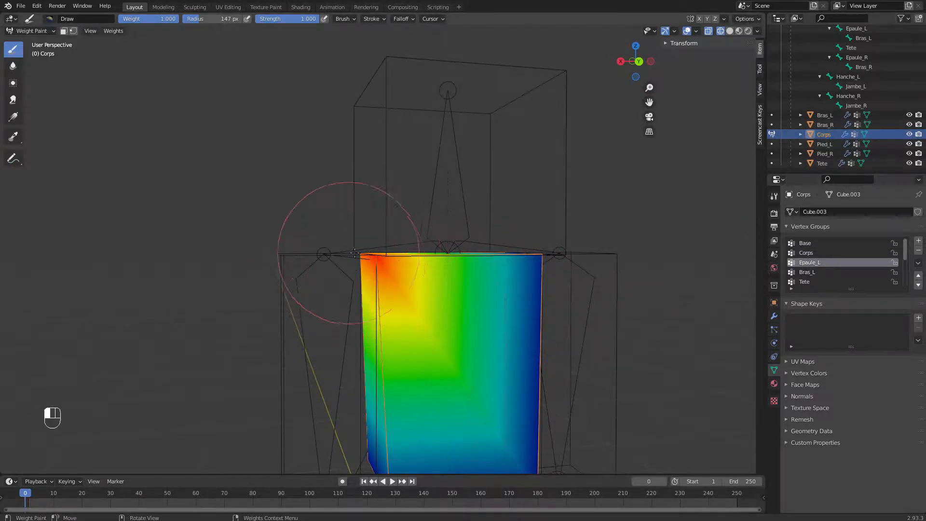
{"action": "middle_click_drag", "start_coordinate": [355, 254], "coordinate": [310, 223]}
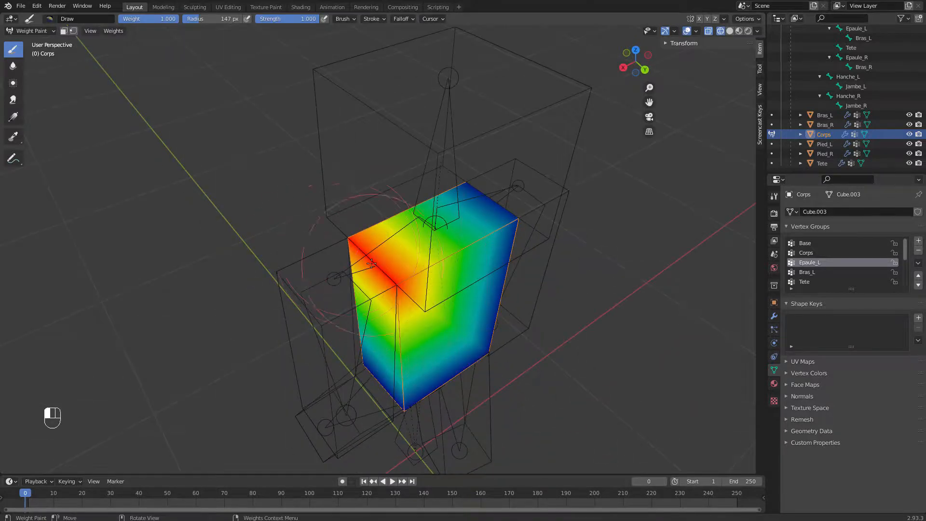
- Examine the body's Epaule_R and Tete vertex group weights
{"action": "scroll", "coordinate": [814, 274], "scroll_direction": "down", "scroll_amount": 1}
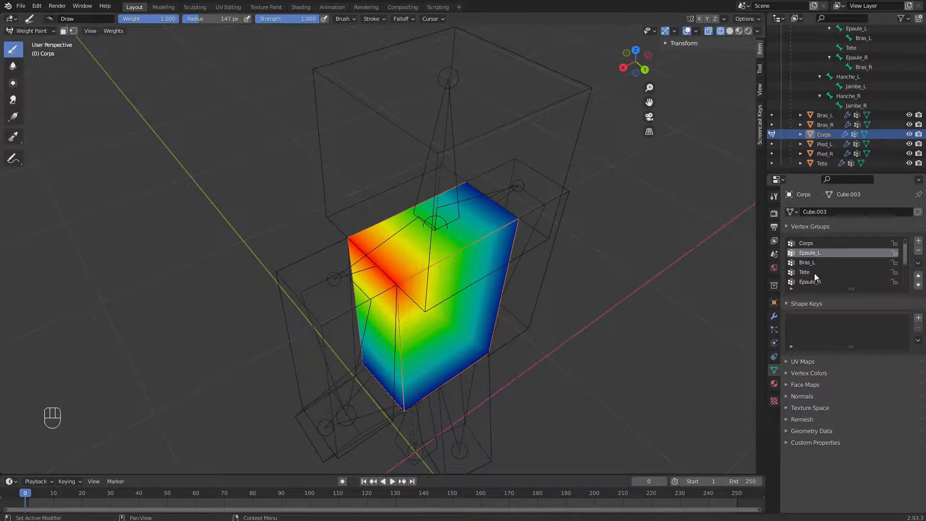
{"action": "scroll", "coordinate": [814, 273], "scroll_direction": "down", "scroll_amount": 1}
{"action": "left_click", "coordinate": [815, 273]}
{"action": "middle_click_drag", "start_coordinate": [651, 241], "coordinate": [534, 232]}
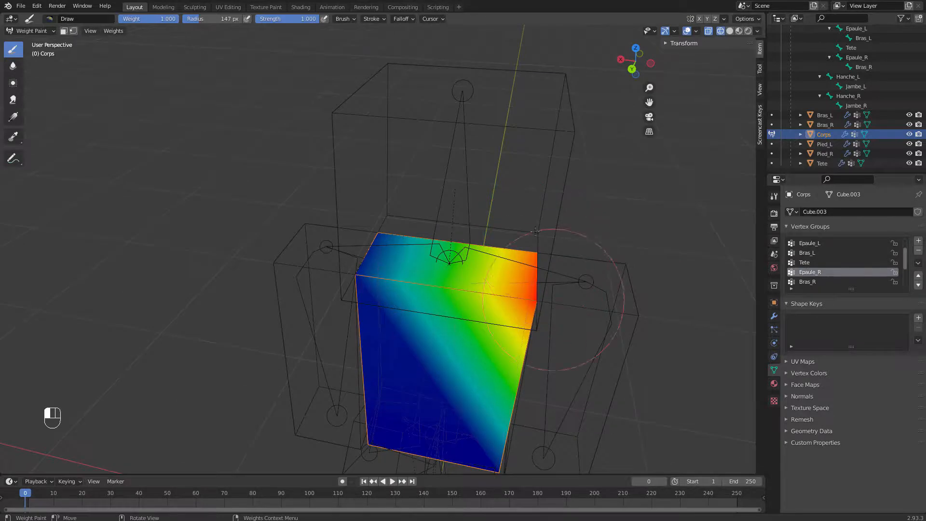
{"action": "mouse_move", "coordinate": [554, 196]}
{"action": "middle_mouse_down"}
{"action": "mouse_move", "coordinate": [490, 331]}
{"action": "mouse_move", "coordinate": [574, 212]}
{"action": "middle_mouse_up"}
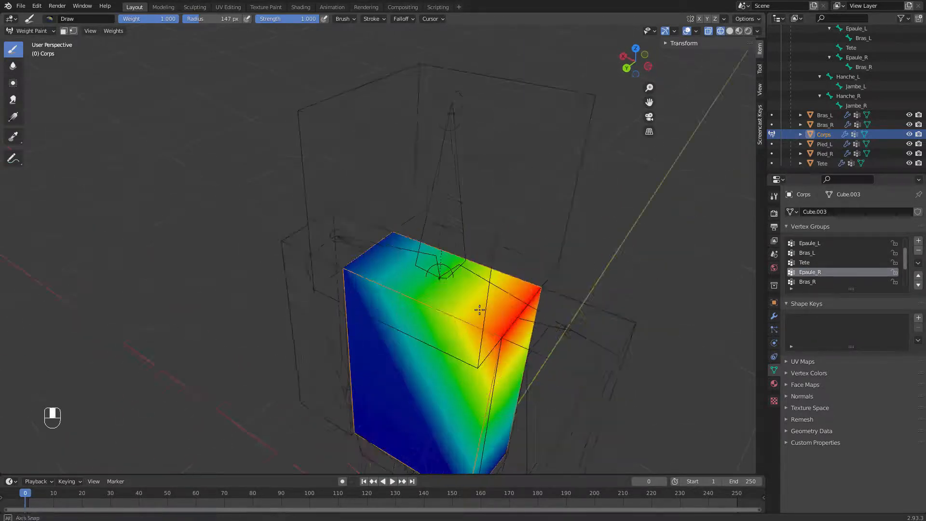
{"action": "left_click", "coordinate": [809, 261]}
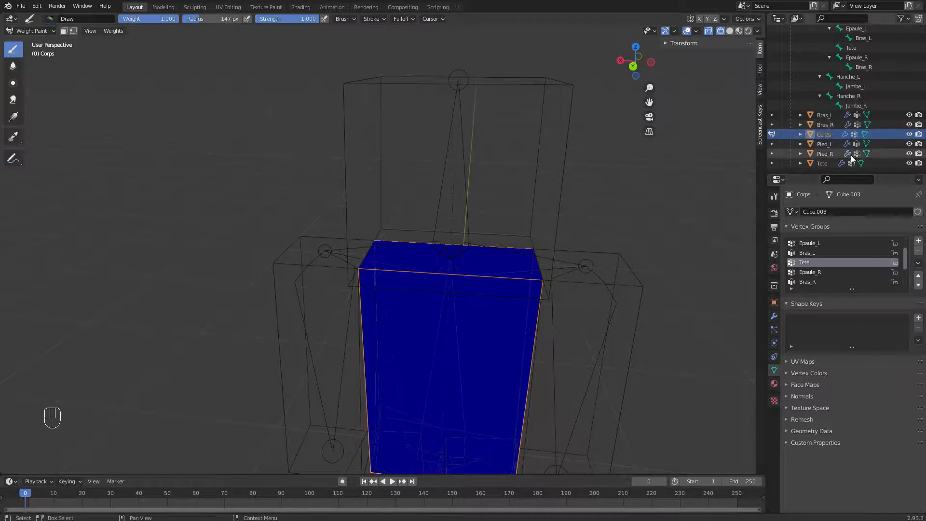
- Switch weight painting to the Tete head and paint its Epaule_R vertex group with weight 0
{"action": "left_click", "coordinate": [821, 163]}
{"action": "left_click", "coordinate": [771, 164]}
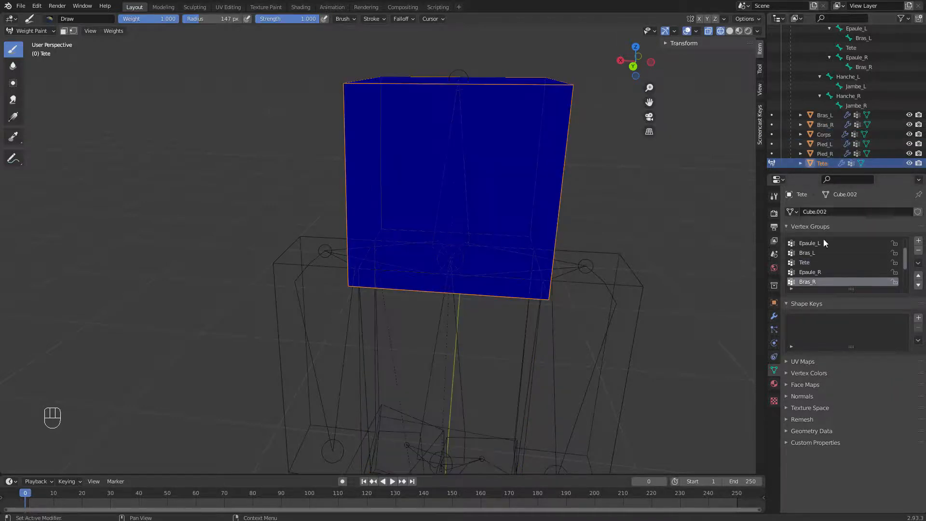
{"action": "left_click", "coordinate": [809, 272]}
{"action": "middle_click_drag", "start_coordinate": [542, 341], "coordinate": [577, 229]}
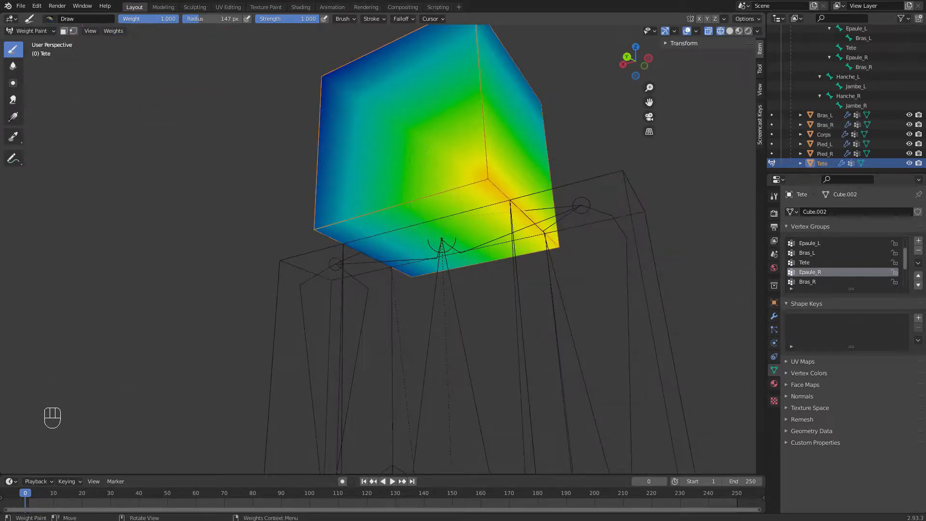
{"action": "mouse_move", "coordinate": [514, 171]}
{"action": "left_mouse_down"}
{"action": "mouse_move", "coordinate": [444, 155]}
{"action": "mouse_move", "coordinate": [507, 238]}
{"action": "mouse_move", "coordinate": [441, 252]}
{"action": "left_mouse_up"}
{"action": "mouse_move", "coordinate": [441, 252]}
{"action": "middle_mouse_down"}
{"action": "mouse_move", "coordinate": [311, 105]}
{"action": "mouse_move", "coordinate": [695, 150]}
{"action": "mouse_move", "coordinate": [555, 193]}
{"action": "mouse_move", "coordinate": [382, 269]}
{"action": "mouse_move", "coordinate": [582, 301]}
{"action": "middle_mouse_up"}
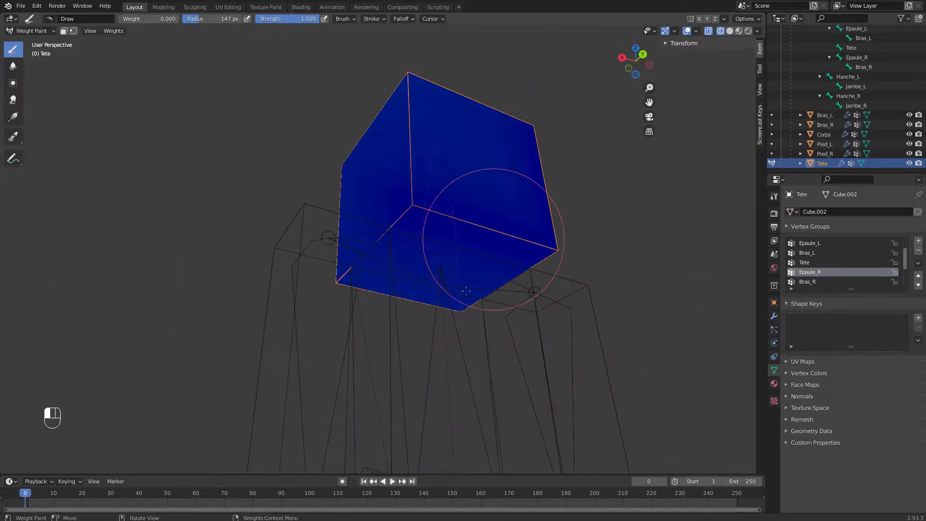
- Select the head's Epaule_L vertex group and paint all sides of the head with weight 0
{"action": "scroll", "coordinate": [820, 285], "scroll_direction": "down", "scroll_amount": 1}
{"action": "scroll", "coordinate": [820, 274], "scroll_direction": "up", "scroll_amount": 4}
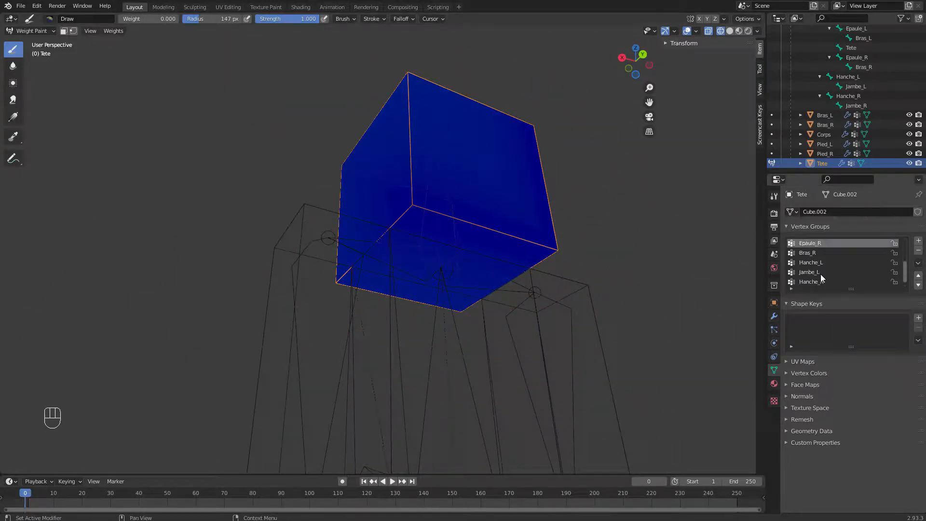
{"action": "scroll", "coordinate": [830, 274], "scroll_direction": "up", "scroll_amount": 1}
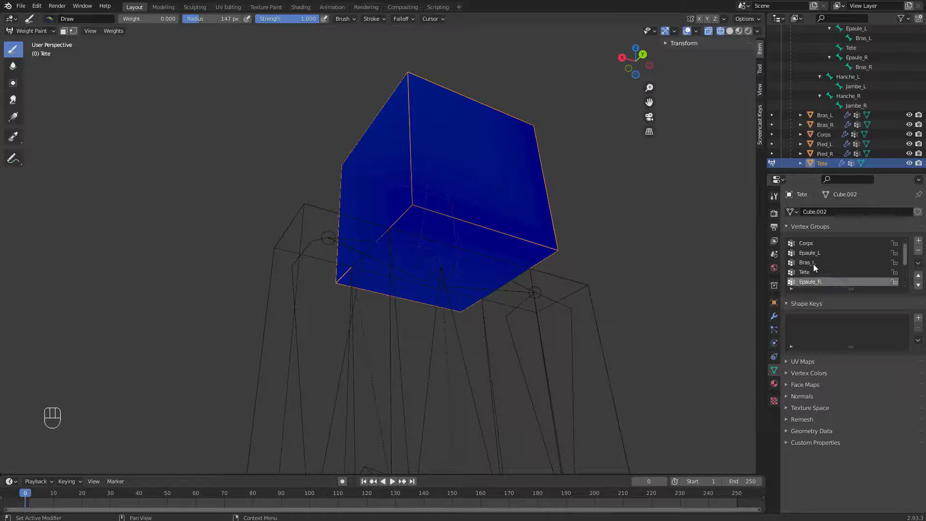
{"action": "left_click", "coordinate": [821, 252]}
{"action": "mouse_move", "coordinate": [368, 205]}
{"action": "left_mouse_down"}
{"action": "mouse_move", "coordinate": [326, 255]}
{"action": "mouse_move", "coordinate": [440, 204]}
{"action": "mouse_move", "coordinate": [441, 217]}
{"action": "mouse_move", "coordinate": [582, 270]}
{"action": "left_mouse_up"}
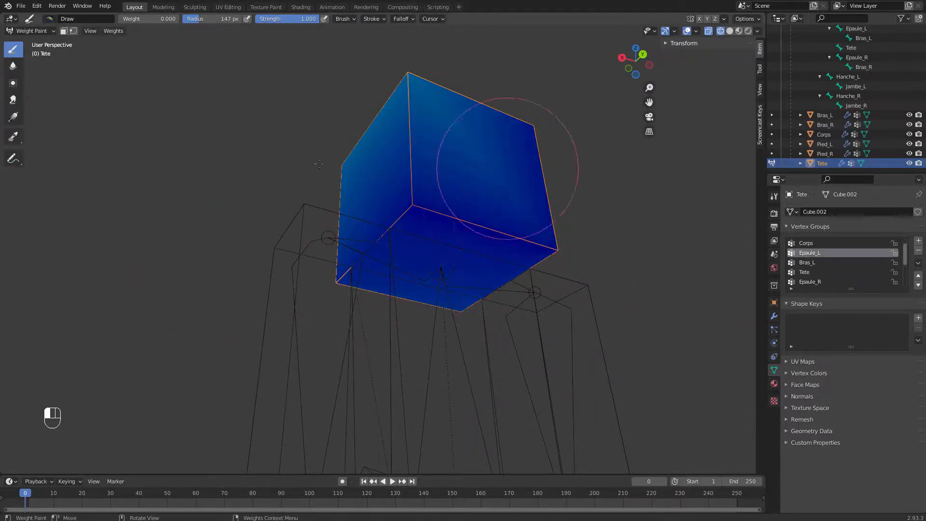
{"action": "mouse_move", "coordinate": [319, 163]}
{"action": "left_mouse_down"}
{"action": "mouse_move", "coordinate": [545, 149]}
{"action": "mouse_move", "coordinate": [410, 216]}
{"action": "left_mouse_up"}
{"action": "middle_click_drag", "start_coordinate": [410, 216], "coordinate": [524, 233]}
{"action": "mouse_move", "coordinate": [396, 179]}
{"action": "left_mouse_down"}
{"action": "mouse_move", "coordinate": [275, 119]}
{"action": "mouse_move", "coordinate": [440, 118]}
{"action": "mouse_move", "coordinate": [172, 207]}
{"action": "left_mouse_up"}
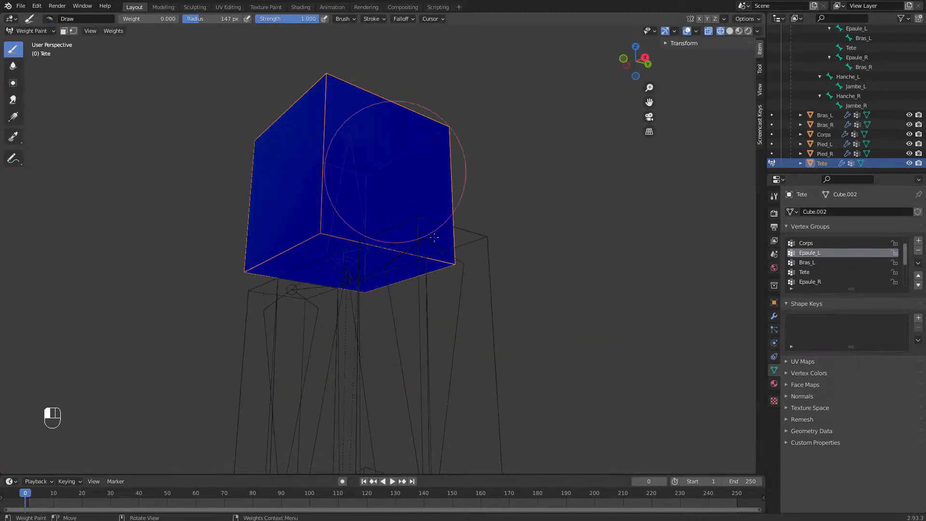
{"action": "mouse_move", "coordinate": [434, 238]}
{"action": "middle_mouse_down"}
{"action": "mouse_move", "coordinate": [399, 221]}
{"action": "mouse_move", "coordinate": [490, 155]}
{"action": "middle_mouse_up"}
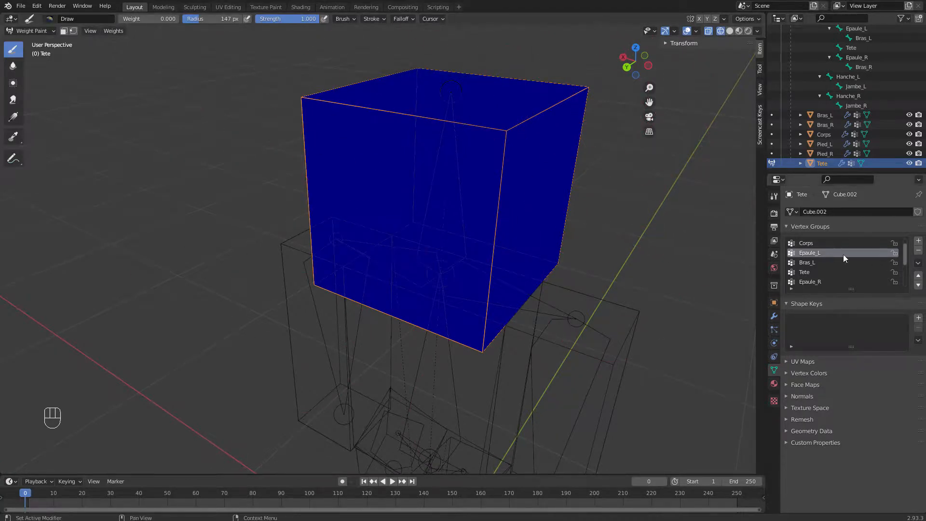
- Go through the head's vertex groups from Base down to Epaule_R and examine the weights of each
{"action": "scroll", "coordinate": [843, 254], "scroll_direction": "up", "scroll_amount": 1}
{"action": "left_click", "coordinate": [809, 245]}
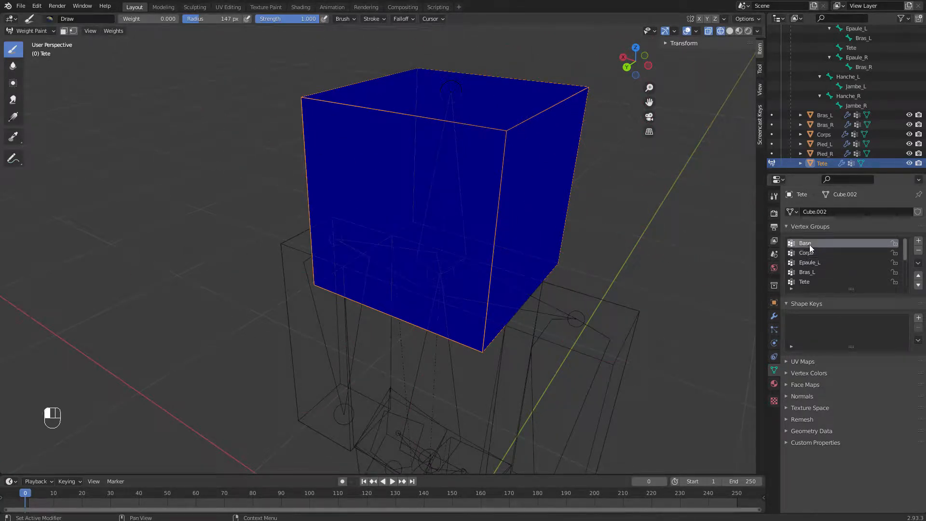
{"action": "key", "text": "Down"}
{"action": "key", "text": "Down"}
{"action": "key", "text": "Down"}
{"action": "key", "text": "Down"}
{"action": "key", "text": "Down"}
- Select the head's Tete vertex group and paint the whole head with weight 1
{"action": "key", "text": "Up"}
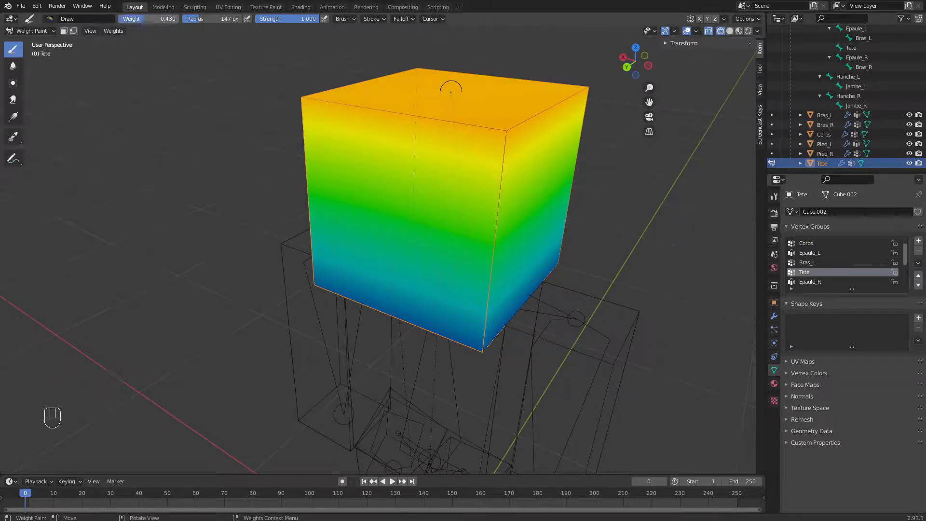
{"action": "mouse_move", "coordinate": [463, 179]}
{"action": "left_mouse_down"}
{"action": "mouse_move", "coordinate": [451, 145]}
{"action": "mouse_move", "coordinate": [459, 111]}
{"action": "mouse_move", "coordinate": [483, 94]}
{"action": "mouse_move", "coordinate": [445, 171]}
{"action": "mouse_move", "coordinate": [531, 193]}
{"action": "mouse_move", "coordinate": [328, 270]}
{"action": "mouse_move", "coordinate": [97, 207]}
{"action": "mouse_move", "coordinate": [496, 436]}
{"action": "left_mouse_up"}
{"action": "middle_click_drag", "start_coordinate": [479, 295], "coordinate": [303, 291]}
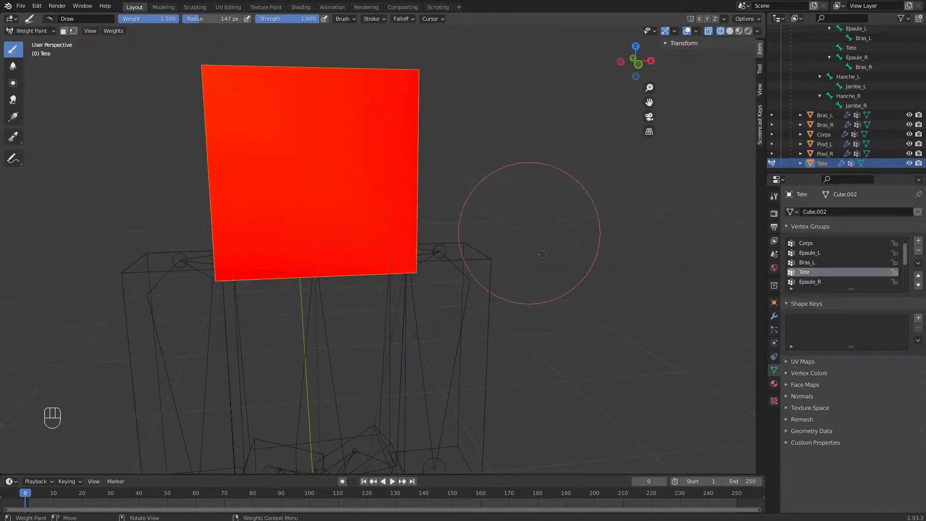
{"action": "middle_click_drag", "start_coordinate": [542, 254], "coordinate": [450, 190]}
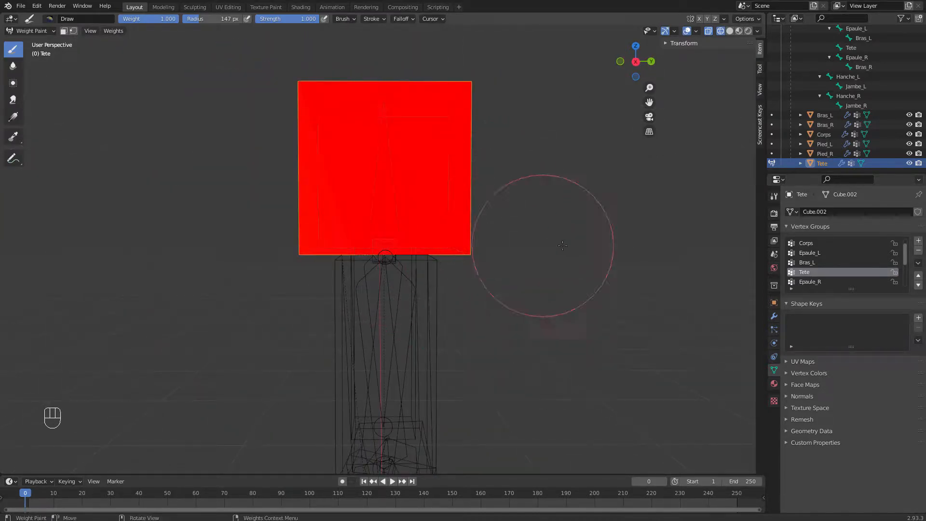
{"action": "middle_click_drag", "start_coordinate": [545, 225], "coordinate": [415, 212]}
{"action": "middle_click_drag", "start_coordinate": [497, 167], "coordinate": [555, 208]}
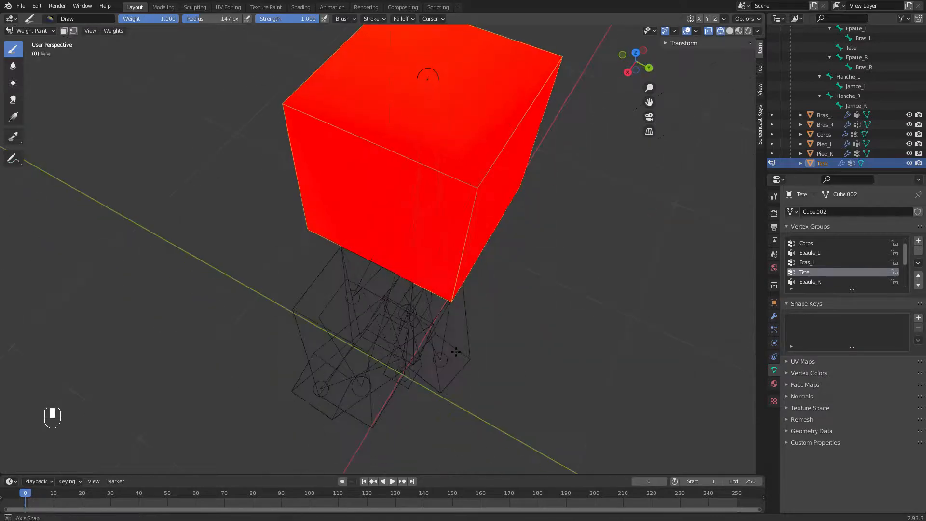
- Check the head's vertex groups from Epaule_R to Hanche_L, then clear the remaining Epaule_R influence by painting all sides with weight 0
{"action": "left_click", "coordinate": [816, 282]}
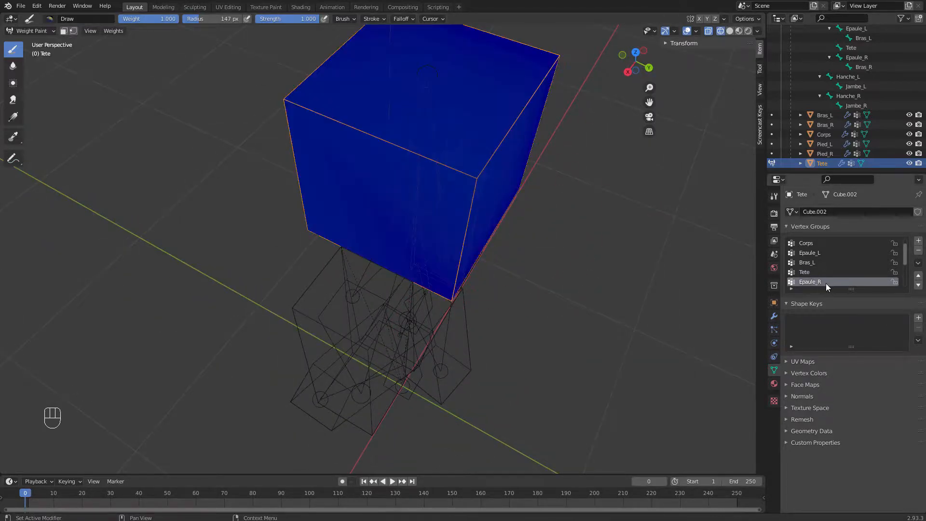
{"action": "key", "text": "Down"}
{"action": "key", "text": "Down"}
{"action": "key", "text": "Up"}
{"action": "key", "text": "Up"}
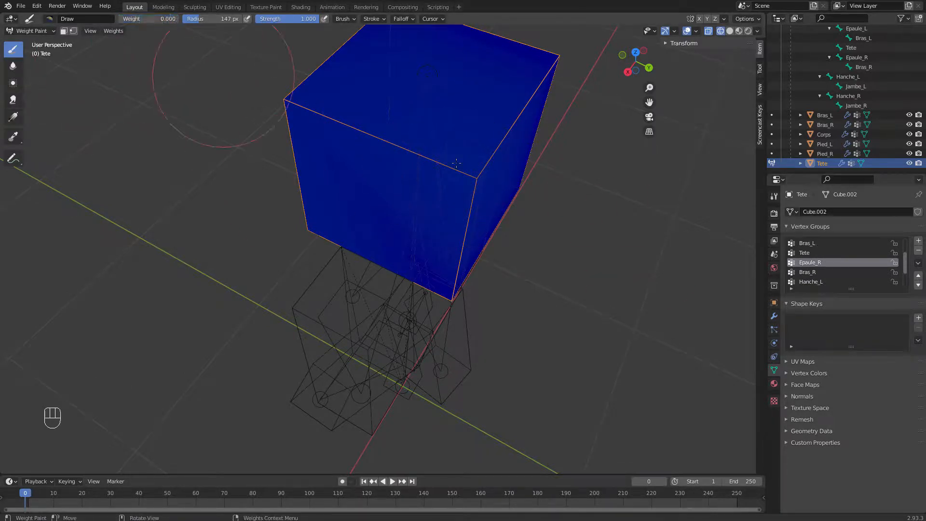
{"action": "mouse_move", "coordinate": [622, 200]}
{"action": "left_mouse_down"}
{"action": "mouse_move", "coordinate": [474, 83]}
{"action": "mouse_move", "coordinate": [411, 268]}
{"action": "left_mouse_up"}
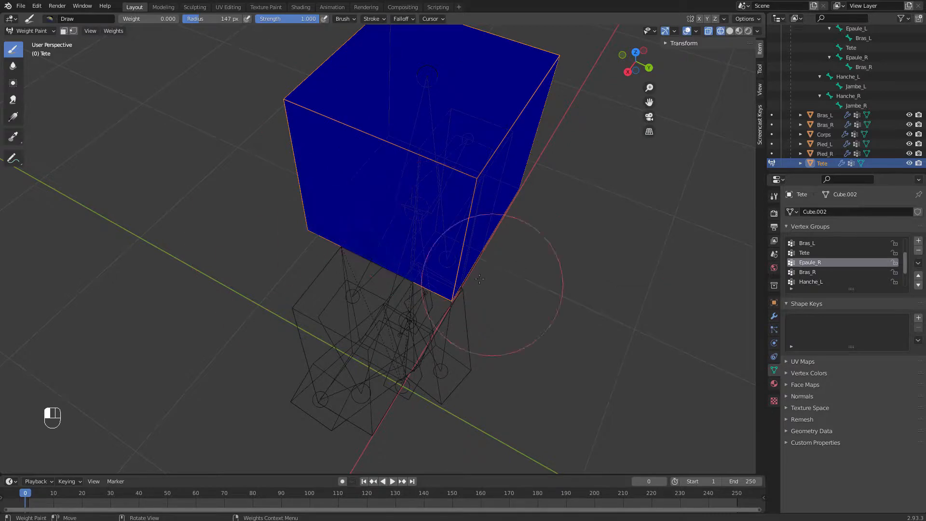
{"action": "middle_click_drag", "start_coordinate": [368, 331], "coordinate": [381, 147]}
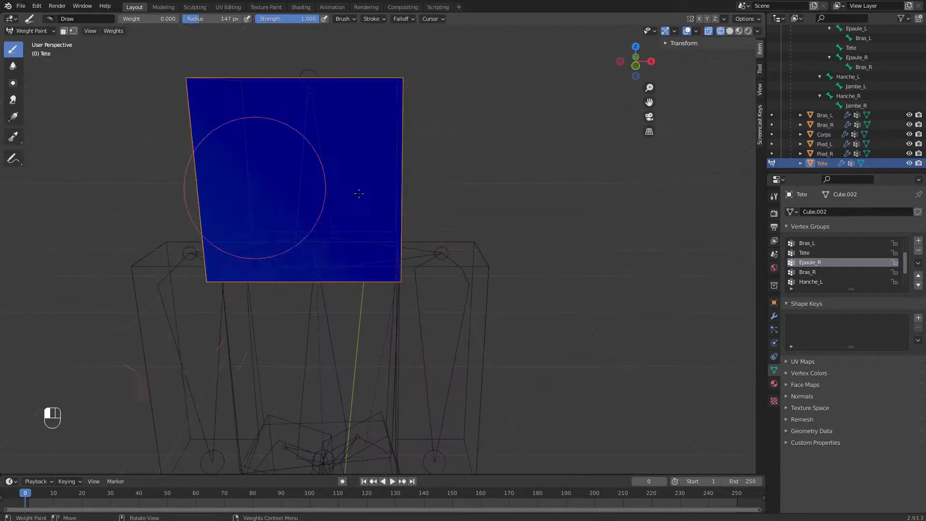
{"action": "mouse_move", "coordinate": [72, 217]}
{"action": "middle_mouse_down"}
{"action": "mouse_move", "coordinate": [246, 204]}
{"action": "mouse_move", "coordinate": [362, 134]}
{"action": "mouse_move", "coordinate": [437, 200]}
{"action": "middle_mouse_up"}
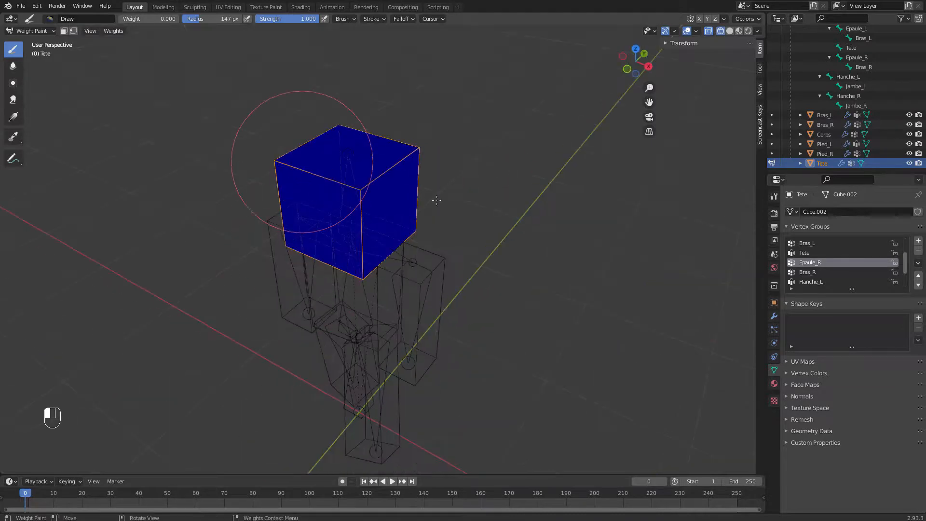
{"action": "left_click_drag", "start_coordinate": [302, 162], "coordinate": [316, 223]}
{"action": "middle_click_drag", "start_coordinate": [376, 199], "coordinate": [296, 198]}
{"action": "left_click_drag", "start_coordinate": [296, 198], "coordinate": [491, 180]}
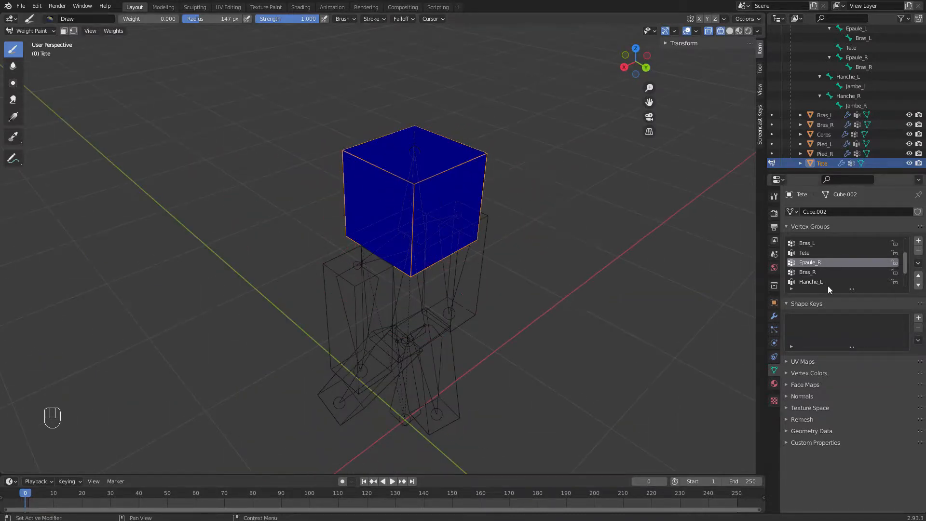
- Check the weights of the head's remaining vertex groups from Bras_R down to Jambe_R, then save the file
{"action": "left_click", "coordinate": [814, 273]}
{"action": "key", "text": "Down"}
{"action": "key", "text": "Down"}
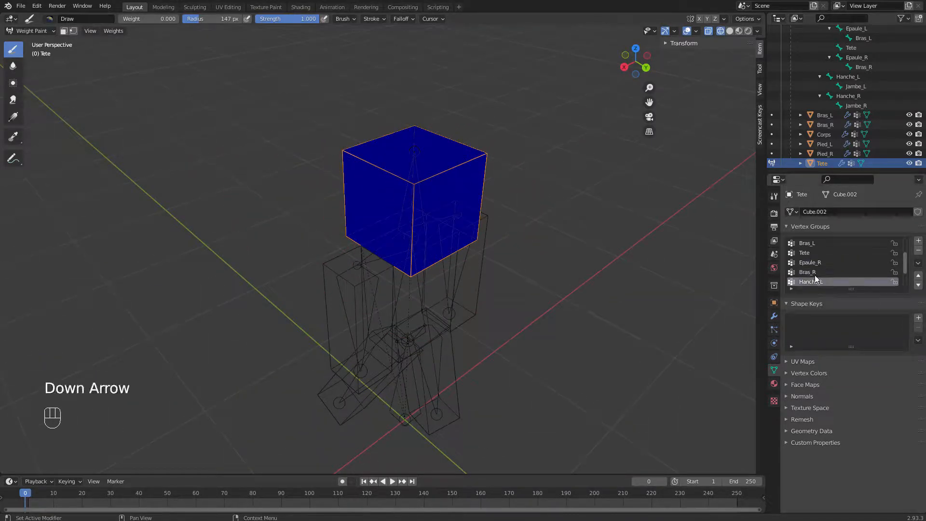
{"action": "key", "text": "Down"}
{"action": "key", "text": "Down"}
{"action": "key", "text": "Down"}
{"action": "key", "text": "Down"}
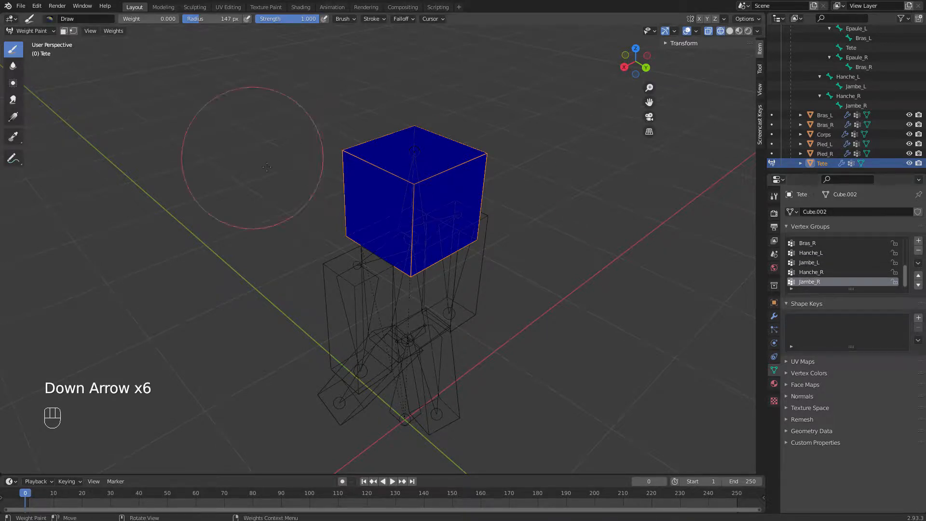
{"action": "key", "text": "ctrl+s"}
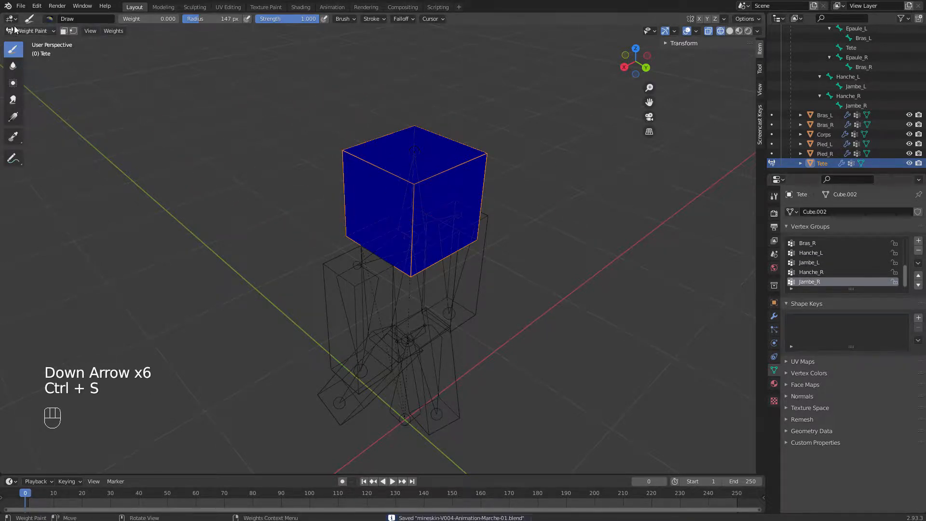
- Leave weight painting on the head, select the armature and put it in Pose Mode
{"action": "left_click", "coordinate": [31, 31]}
{"action": "left_click", "coordinate": [29, 42]}
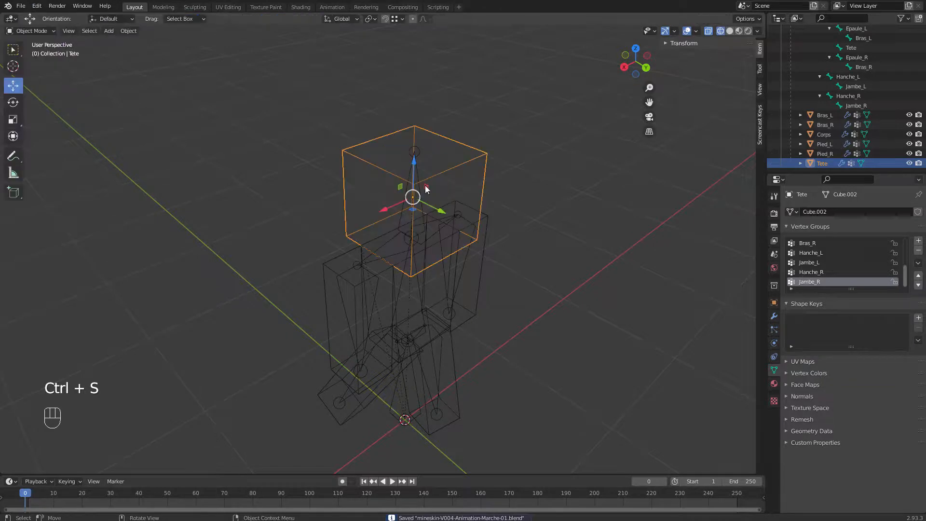
{"action": "left_click", "coordinate": [357, 259]}
{"action": "left_click", "coordinate": [357, 265]}
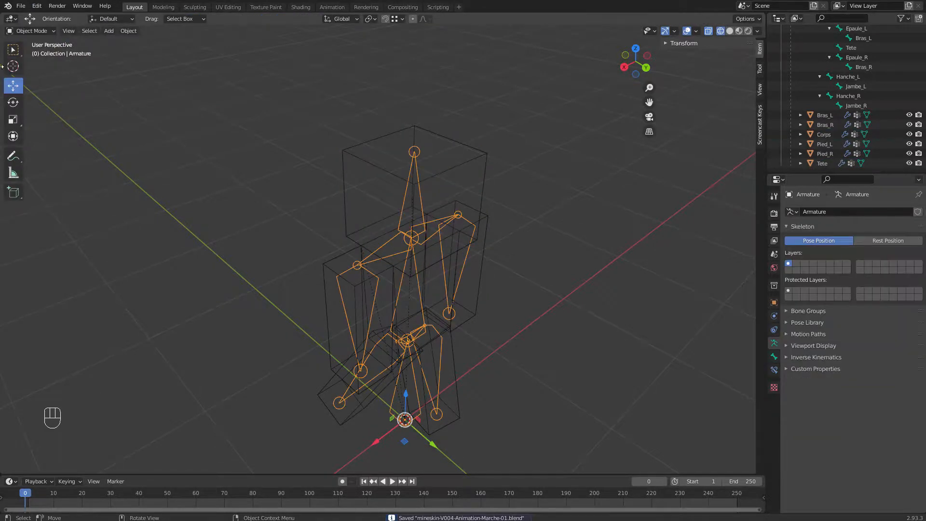
{"action": "left_click", "coordinate": [28, 31]}
{"action": "left_click", "coordinate": [27, 62]}
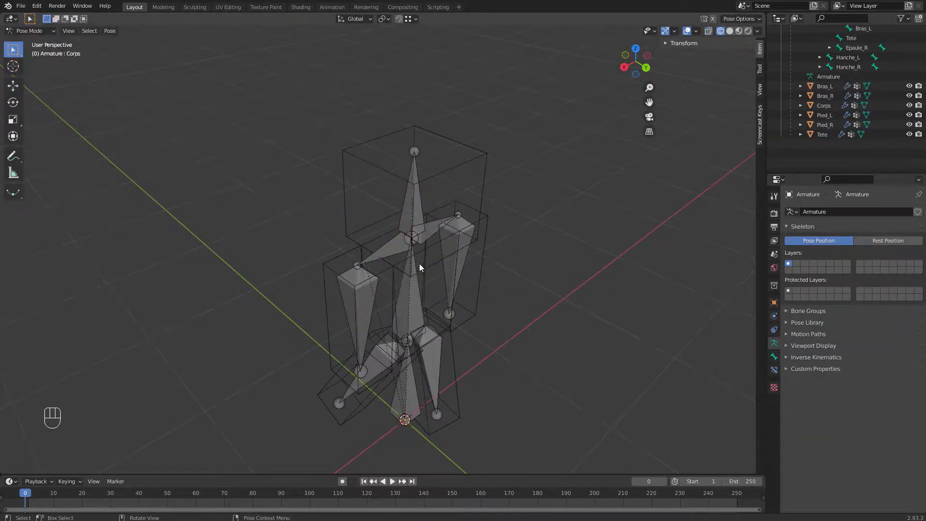
- Switch the viewport to rendered shading with the textured character viewed from its front side
{"action": "left_click", "coordinate": [465, 276]}
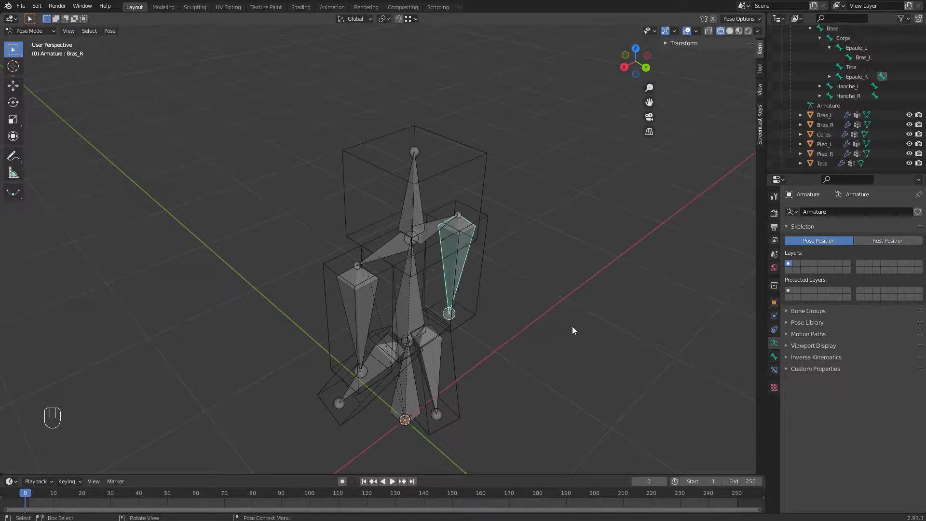
{"action": "key", "text": "KP_1"}
{"action": "scroll", "coordinate": [410, 356], "scroll_direction": "down", "scroll_amount": 2}
{"action": "middle_click_drag", "start_coordinate": [453, 323], "coordinate": [518, 163], "text": "shift"}
{"action": "scroll", "coordinate": [499, 232], "scroll_direction": "up", "scroll_amount": 2}
{"action": "mouse_move", "coordinate": [511, 203]}
{"action": "middle_mouse_down"}
{"action": "mouse_move", "coordinate": [458, 229]}
{"action": "mouse_move", "coordinate": [444, 248]}
{"action": "mouse_move", "coordinate": [491, 274]}
{"action": "mouse_move", "coordinate": [459, 262]}
{"action": "middle_mouse_up"}
{"action": "key", "text": "z"}
{"action": "middle_click_drag", "start_coordinate": [462, 167], "coordinate": [528, 387], "text": "shift"}
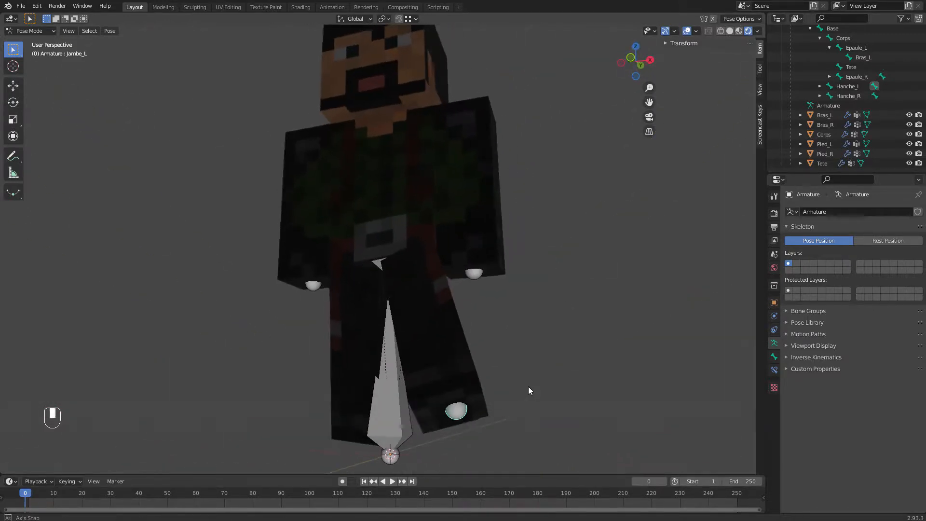
- Test the weights by swinging the Jambe_L leg bone and the Bras_R arm bone outward from the body
{"action": "left_click", "coordinate": [455, 409]}
{"action": "key", "text": "g"}
{"action": "left_click", "coordinate": [580, 362]}
{"action": "middle_click_drag", "start_coordinate": [614, 331], "coordinate": [408, 384]}
{"action": "left_click", "coordinate": [440, 295]}
{"action": "key", "text": "g"}
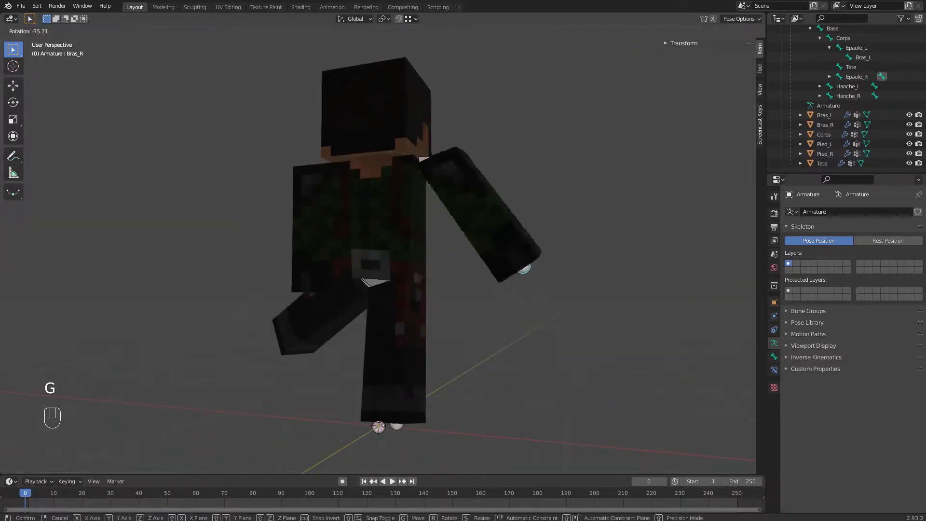
{"action": "left_click", "coordinate": [540, 230]}
- Rotate the Epaule_R shoulder bone upward so the whole arm lifts with it
{"action": "middle_click_drag", "start_coordinate": [540, 231], "coordinate": [355, 134]}
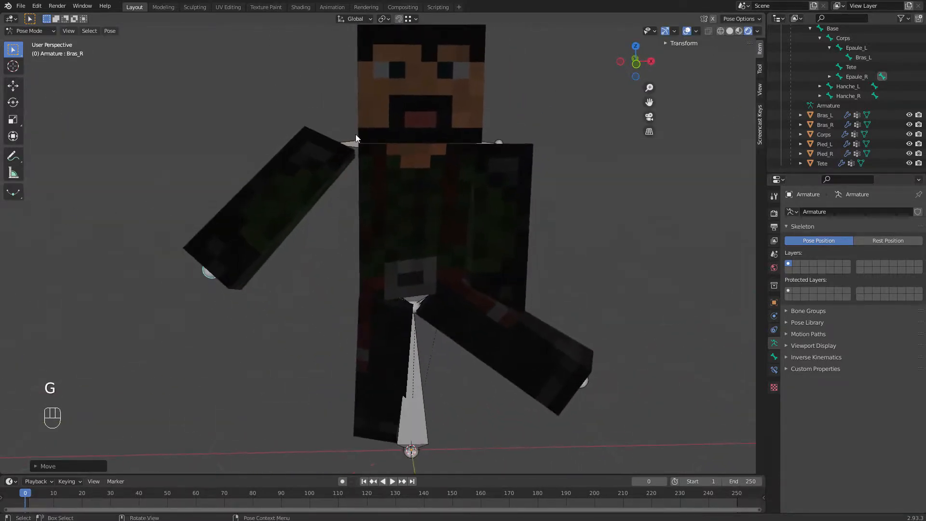
{"action": "scroll", "coordinate": [347, 185], "scroll_direction": "up", "scroll_amount": 3}
{"action": "left_click", "coordinate": [329, 168]}
{"action": "key", "text": "g"}
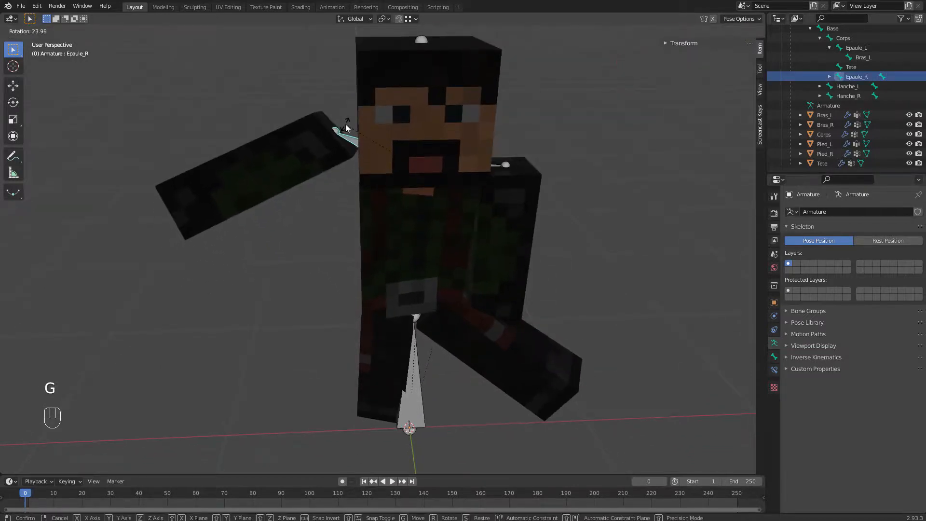
{"action": "left_click", "coordinate": [346, 127]}
{"action": "middle_click_drag", "start_coordinate": [327, 251], "coordinate": [310, 227]}
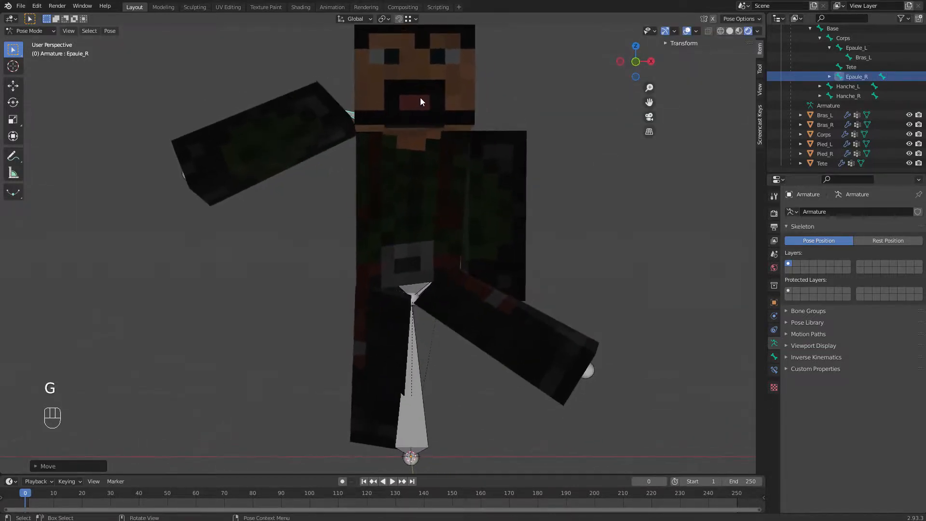
- Pose the Tete bone so the head tilts sideways
{"action": "left_click", "coordinate": [420, 97]}
{"action": "middle_click_drag", "start_coordinate": [421, 98], "coordinate": [466, 67]}
{"action": "key", "text": "g"}
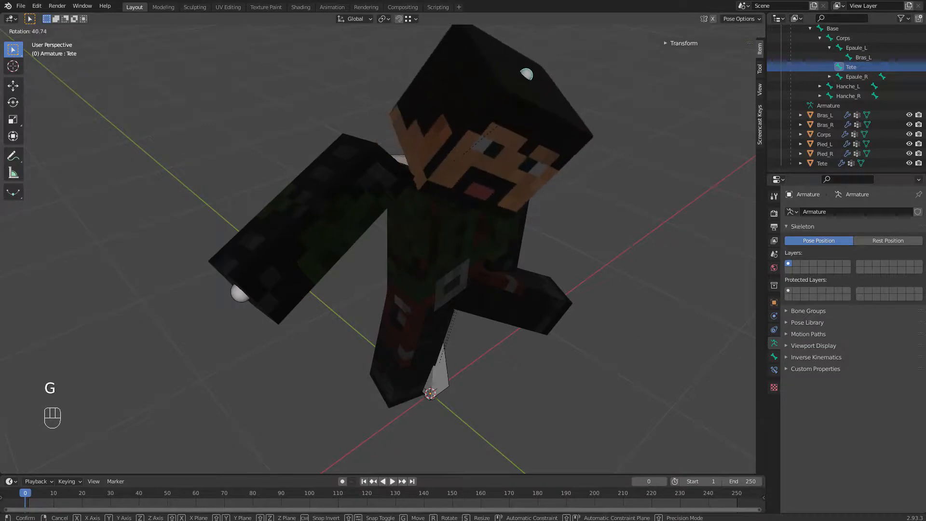
{"action": "left_click", "coordinate": [507, 140]}
{"action": "middle_click_drag", "start_coordinate": [507, 140], "coordinate": [528, 146]}
{"action": "key", "text": "g"}
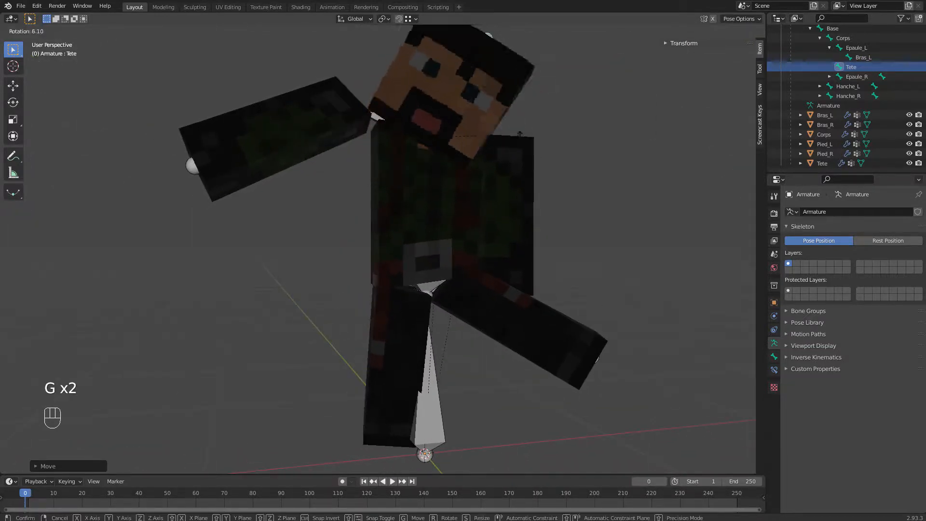
{"action": "right_click", "coordinate": [476, 131]}
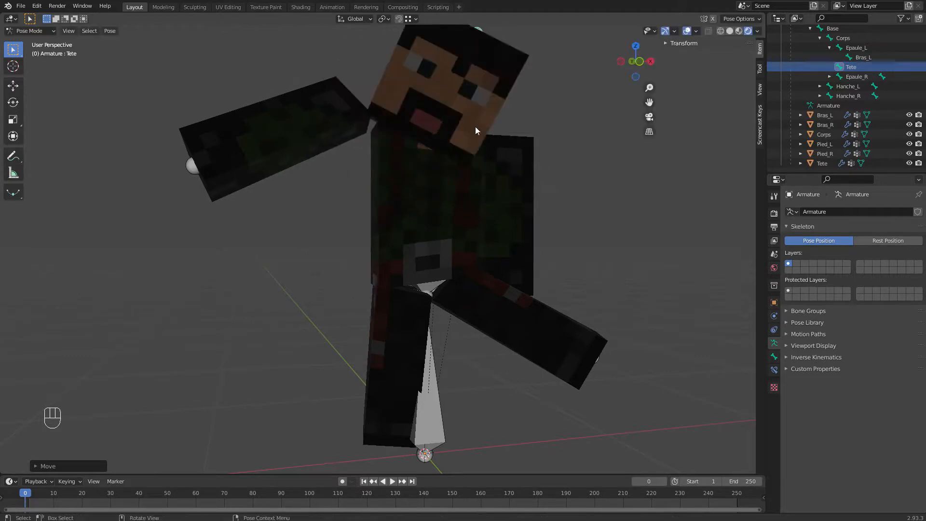
{"action": "key", "text": "g"}
{"action": "left_click", "coordinate": [523, 101]}
- Lower the raised Jambe_L leg bone slightly
{"action": "left_click", "coordinate": [540, 244]}
{"action": "middle_click_drag", "start_coordinate": [542, 244], "coordinate": [375, 243]}
{"action": "left_click", "coordinate": [354, 234]}
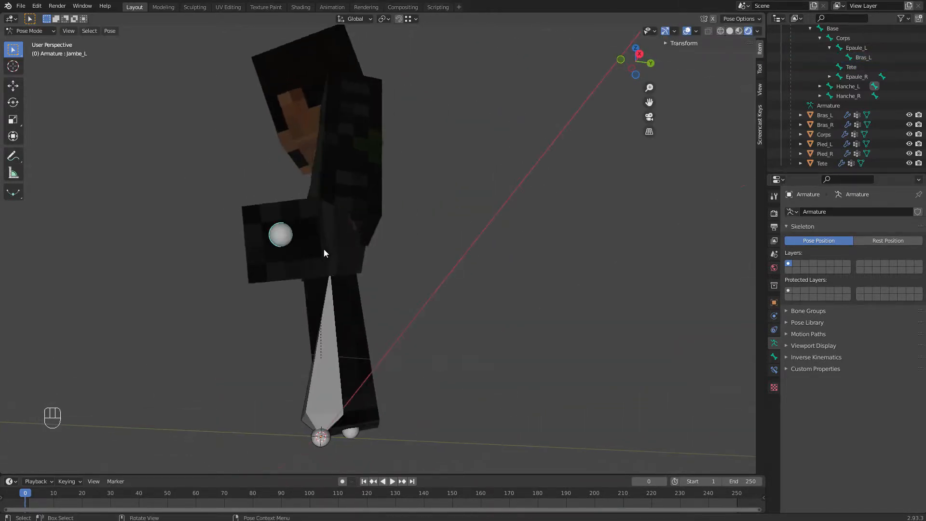
{"action": "key", "text": "g"}
{"action": "left_click", "coordinate": [349, 220]}
- Select the Bras_L bone and swing that arm outward from the body
{"action": "left_click", "coordinate": [349, 221]}
{"action": "left_click", "coordinate": [350, 224]}
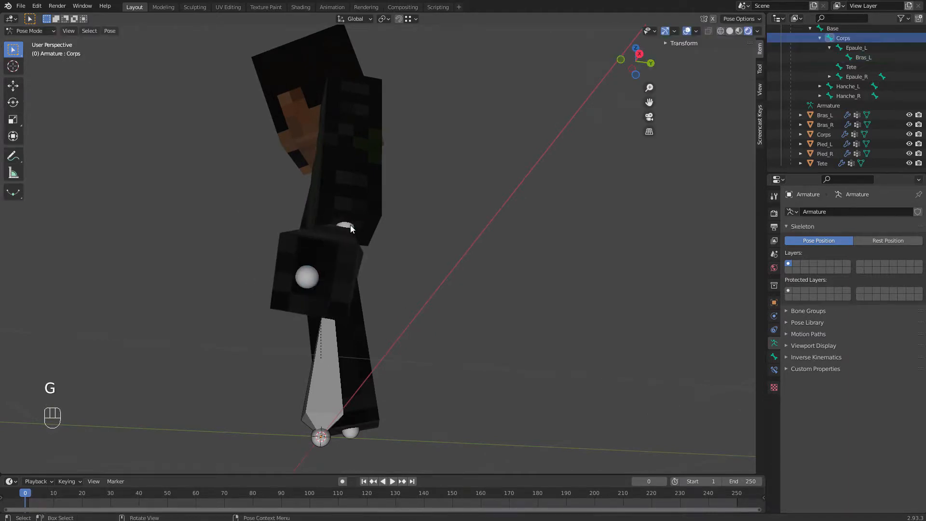
{"action": "left_click", "coordinate": [350, 225]}
{"action": "middle_click_drag", "start_coordinate": [350, 199], "coordinate": [399, 253]}
{"action": "key", "text": "g"}
{"action": "left_click", "coordinate": [229, 252]}
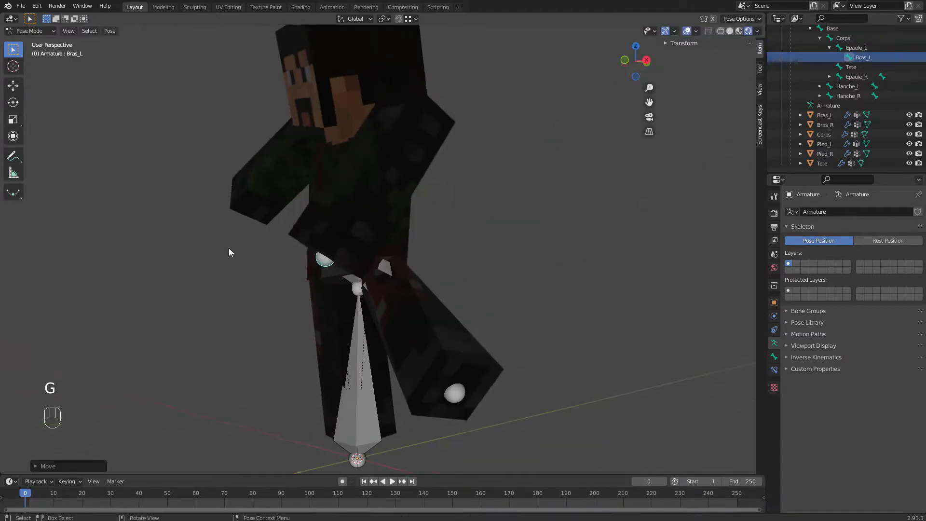
{"action": "middle_click_drag", "start_coordinate": [229, 252], "coordinate": [396, 268]}
{"action": "key", "text": "g"}
{"action": "left_click", "coordinate": [530, 233]}
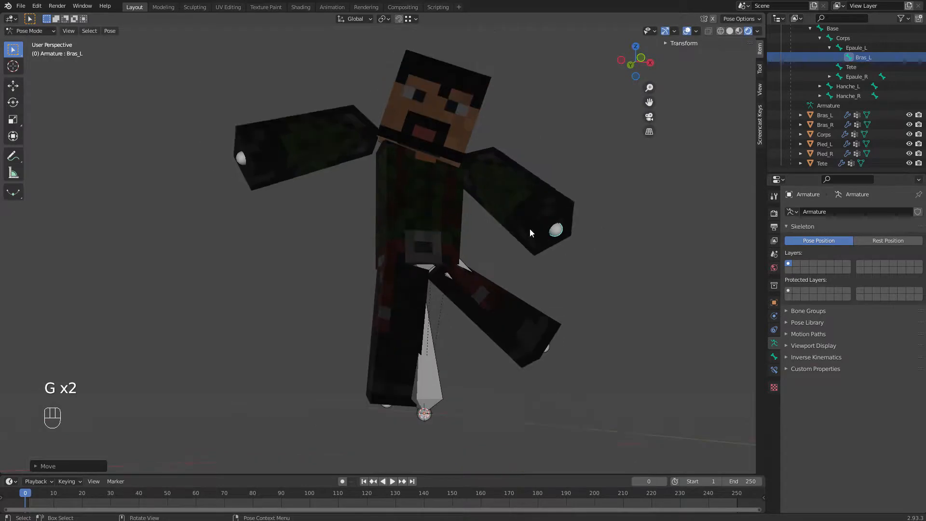
- Spread the Jambe_R leg bone outward and bring the Jambe_L leg down into a walking-like stance
{"action": "left_click", "coordinate": [385, 407]}
{"action": "key", "text": "g"}
{"action": "left_click", "coordinate": [341, 392]}
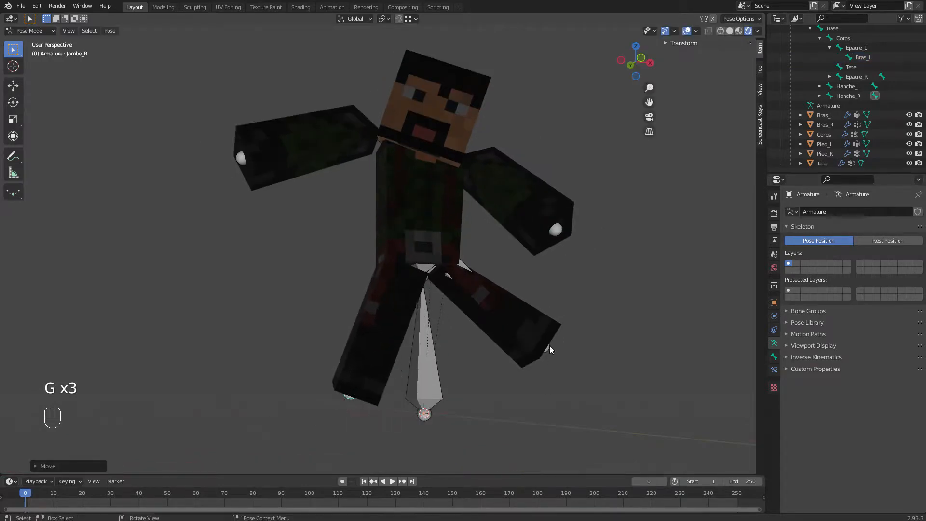
{"action": "left_click", "coordinate": [550, 347]}
{"action": "key", "text": "g"}
{"action": "left_click", "coordinate": [506, 383]}
{"action": "scroll", "coordinate": [507, 335], "scroll_direction": "up", "scroll_amount": 3}
{"action": "mouse_move", "coordinate": [524, 311]}
{"action": "middle_mouse_down"}
{"action": "mouse_move", "coordinate": [521, 303]}
{"action": "mouse_move", "coordinate": [479, 326]}
{"action": "mouse_move", "coordinate": [536, 302]}
{"action": "mouse_move", "coordinate": [530, 309]}
{"action": "middle_mouse_up"}
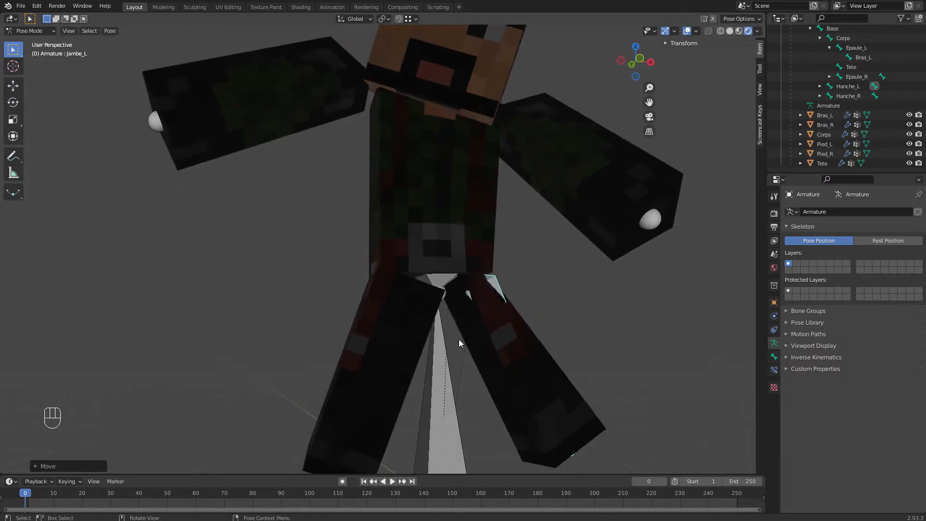
- Hide all the armature's bones and inspect the posed character's joints from the front and back
{"action": "left_click", "coordinate": [443, 362]}
{"action": "key", "text": "a"}
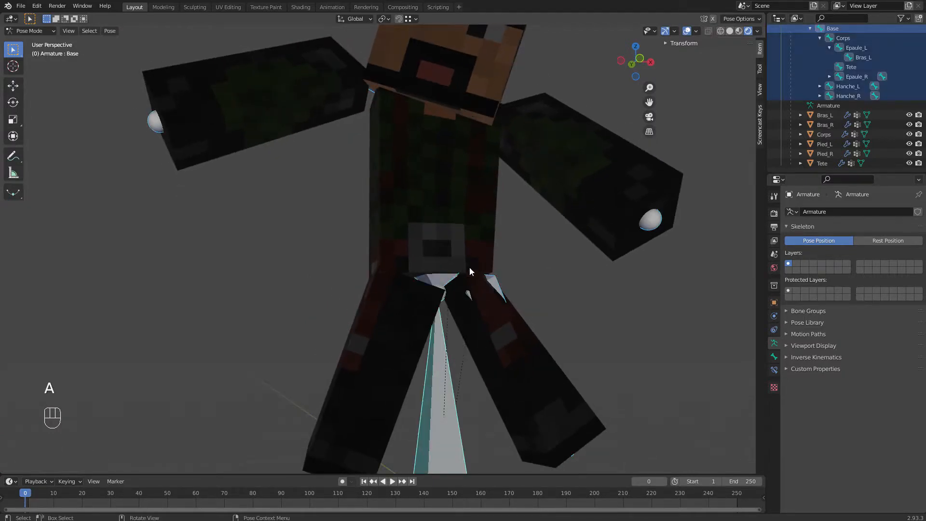
{"action": "scroll", "coordinate": [482, 263], "scroll_direction": "down", "scroll_amount": 3}
{"action": "key", "text": "h"}
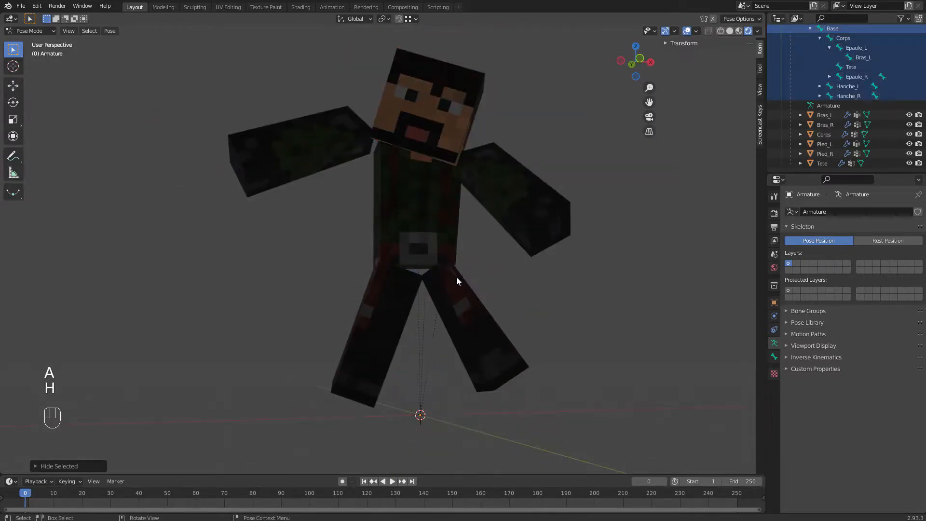
{"action": "middle_click_drag", "start_coordinate": [529, 254], "coordinate": [293, 278]}
{"action": "middle_click_drag", "start_coordinate": [470, 279], "coordinate": [380, 218]}
{"action": "scroll", "coordinate": [381, 218], "scroll_direction": "up", "scroll_amount": 3}
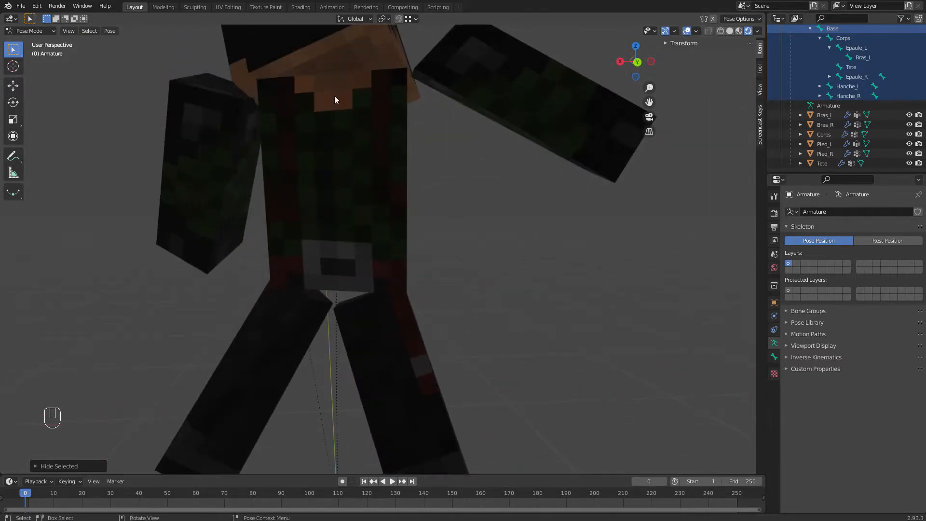
{"action": "middle_click_drag", "start_coordinate": [279, 185], "coordinate": [485, 200]}
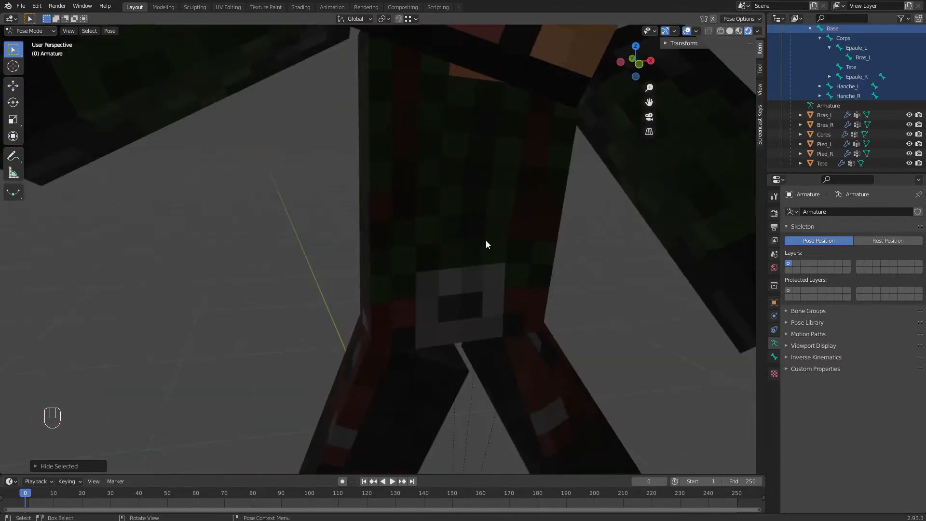
{"action": "middle_click_drag", "start_coordinate": [486, 244], "coordinate": [424, 131]}
{"action": "scroll", "coordinate": [443, 222], "scroll_direction": "down", "scroll_amount": 3}
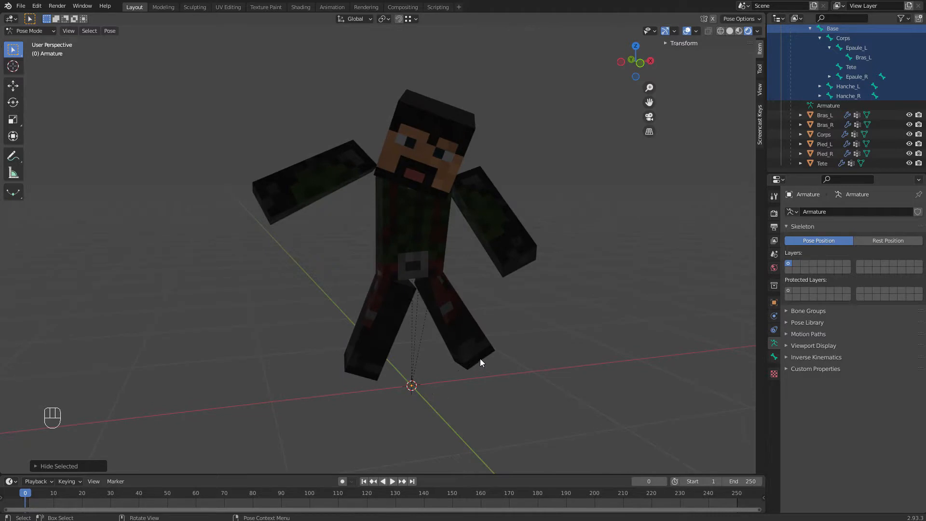